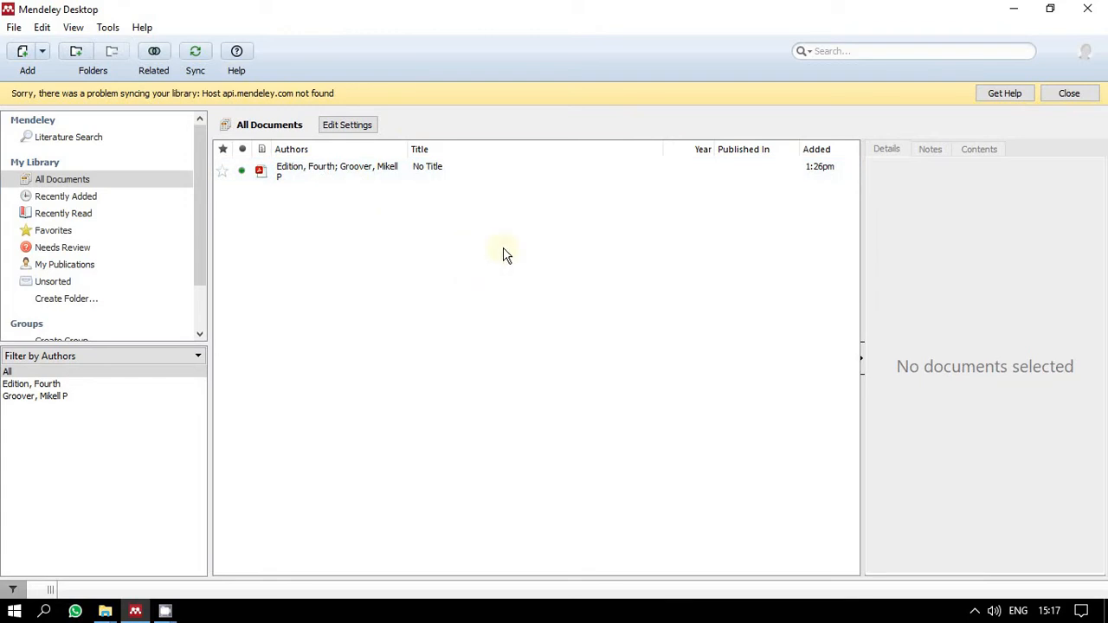
Open the library's "No Title" PDF to check its cover page, and close it again.
click(370, 173)
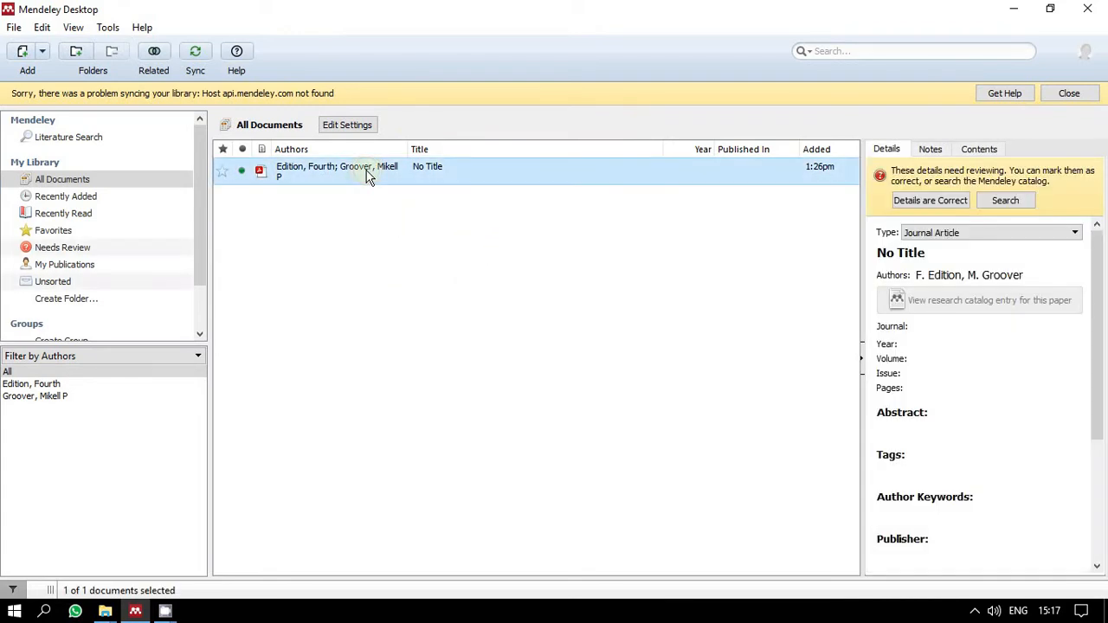
double_click(433, 170)
scroll(425, 234, down, 5)
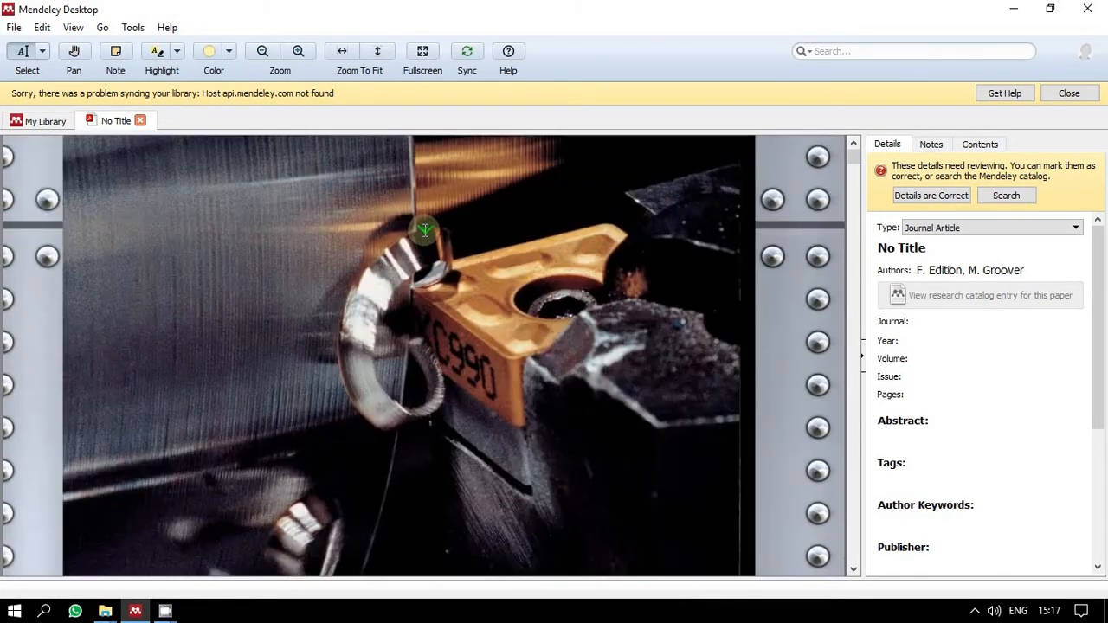
scroll(424, 234, up, 5)
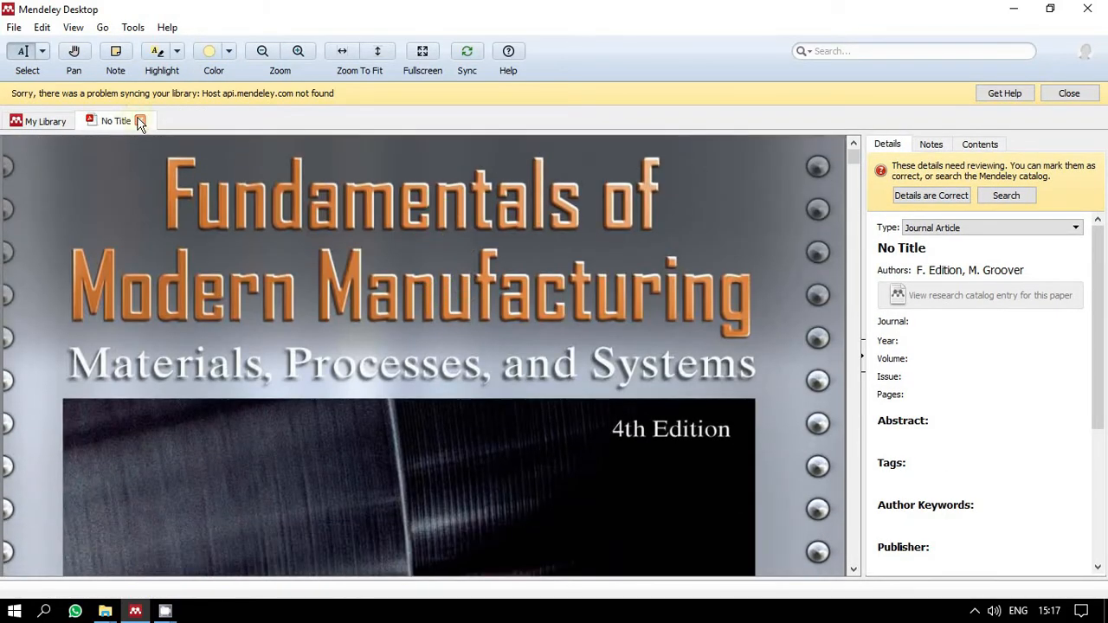
click(140, 120)
click(544, 230)
click(494, 172)
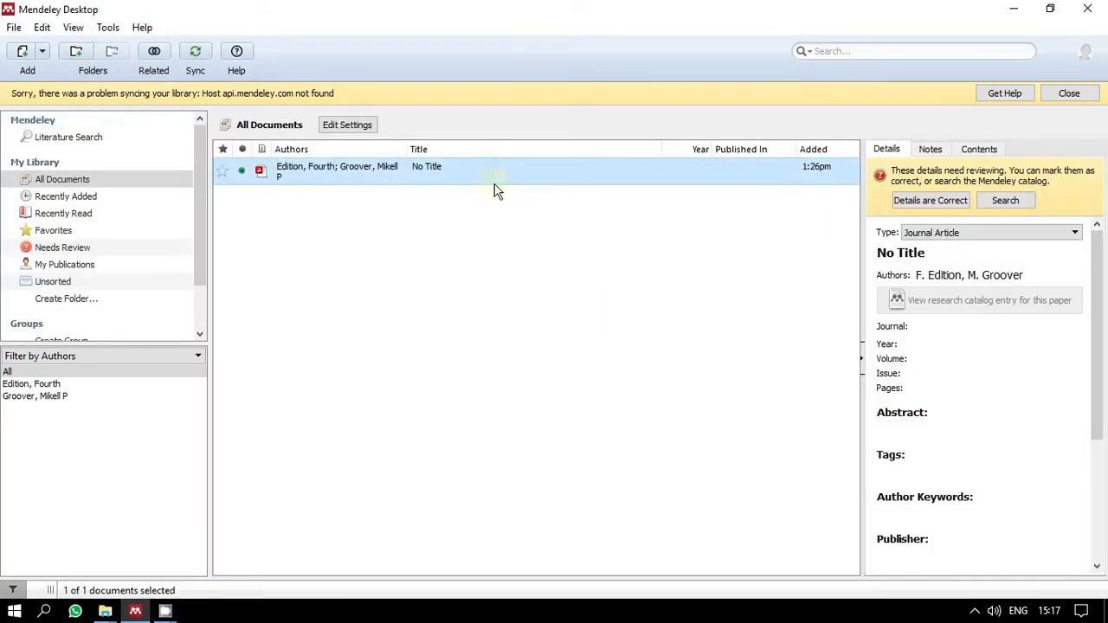
Switch to the JURNAL & eBOOK folder in File Explorer and look over its PDF files.
mouse_move(105, 611)
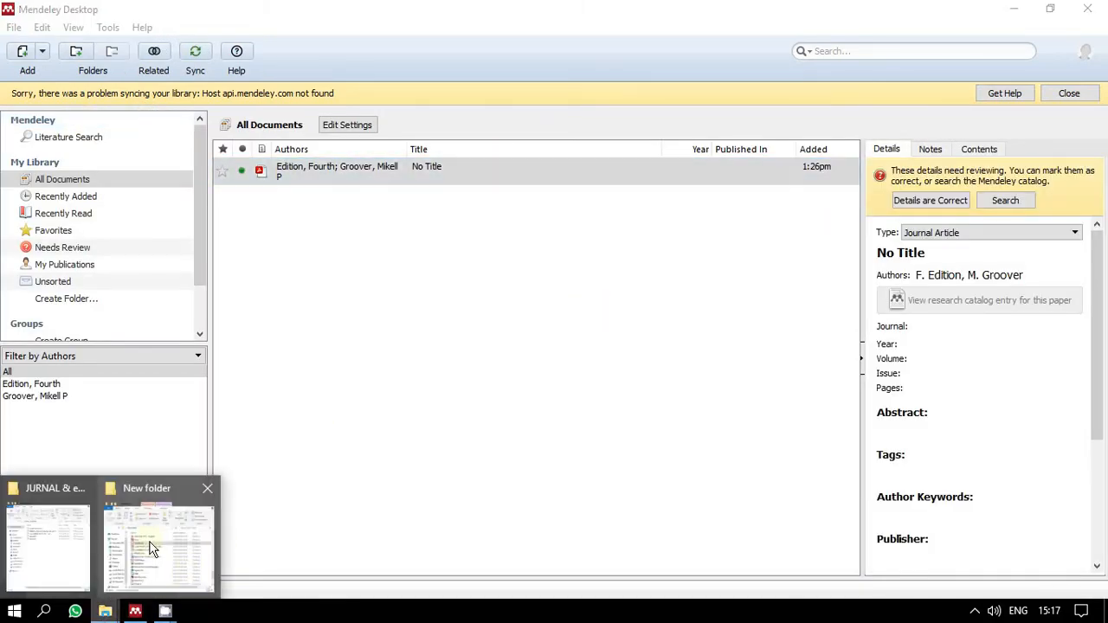
mouse_move(135, 541)
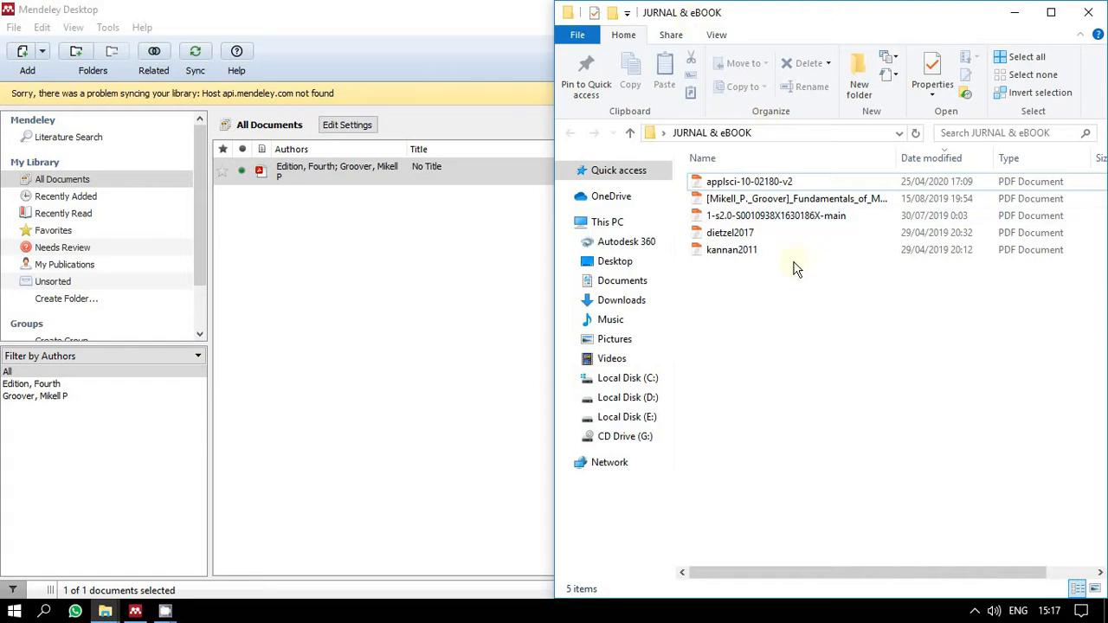
double_click(720, 20)
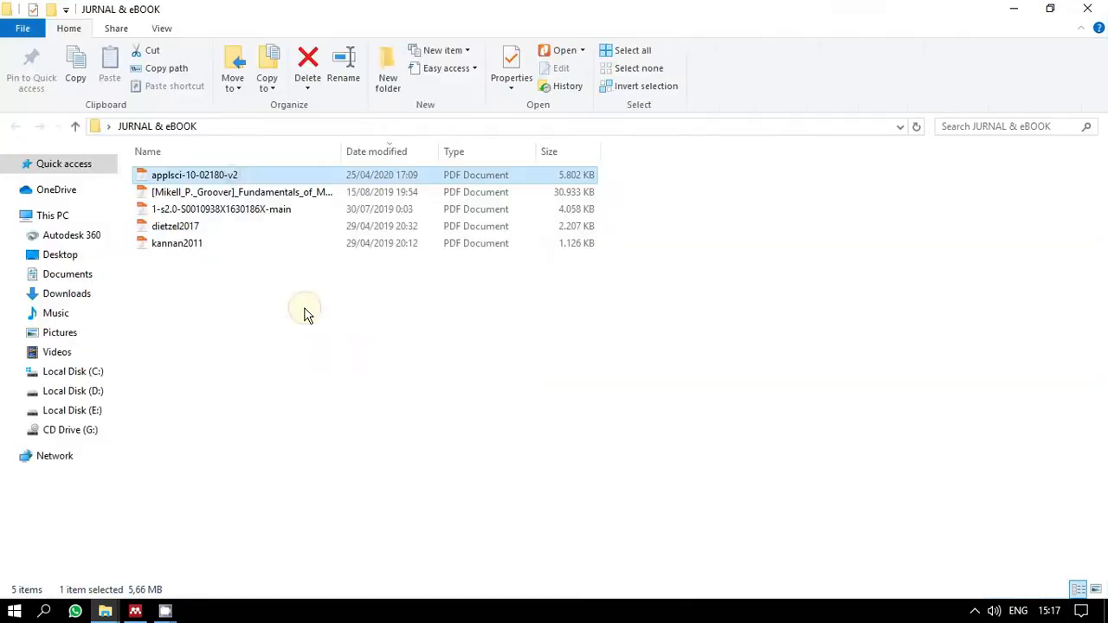
click(304, 311)
click(246, 175)
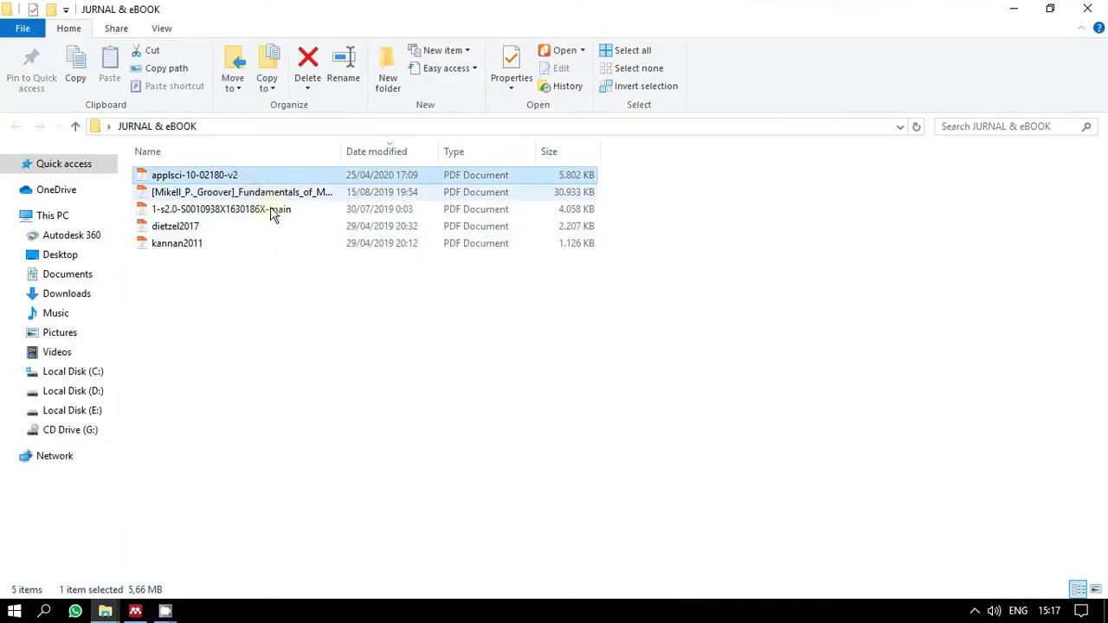
click(272, 193)
click(276, 210)
click(266, 227)
click(286, 243)
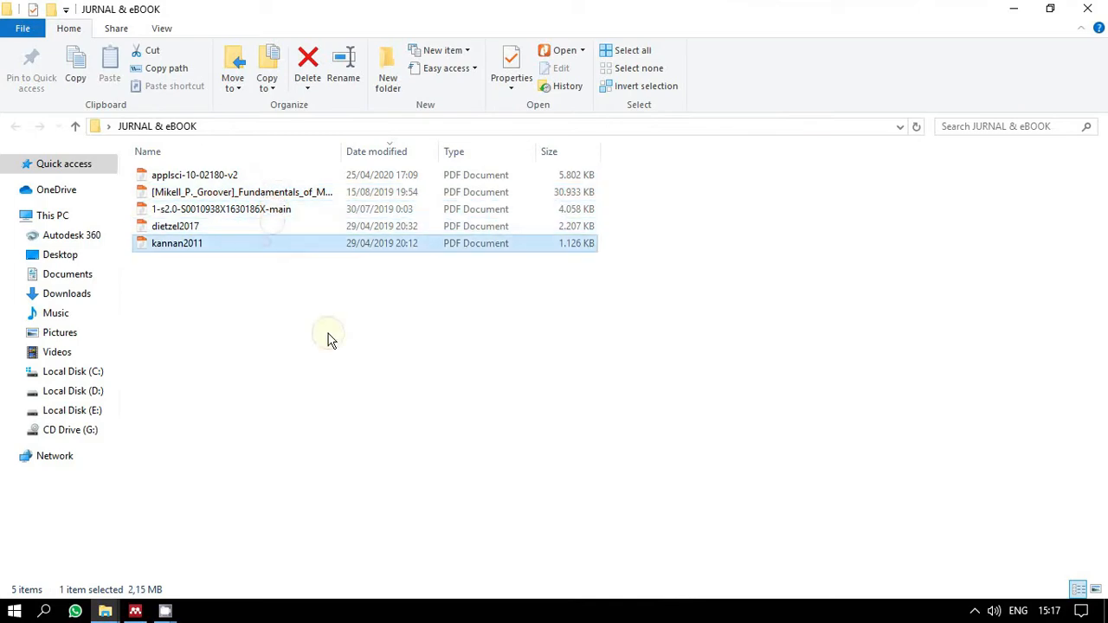
click(328, 336)
Arrange the JURNAL & eBOOK folder window and the Mendeley Desktop window side by side.
double_click(401, 10)
drag(805, 123, 1107, 251)
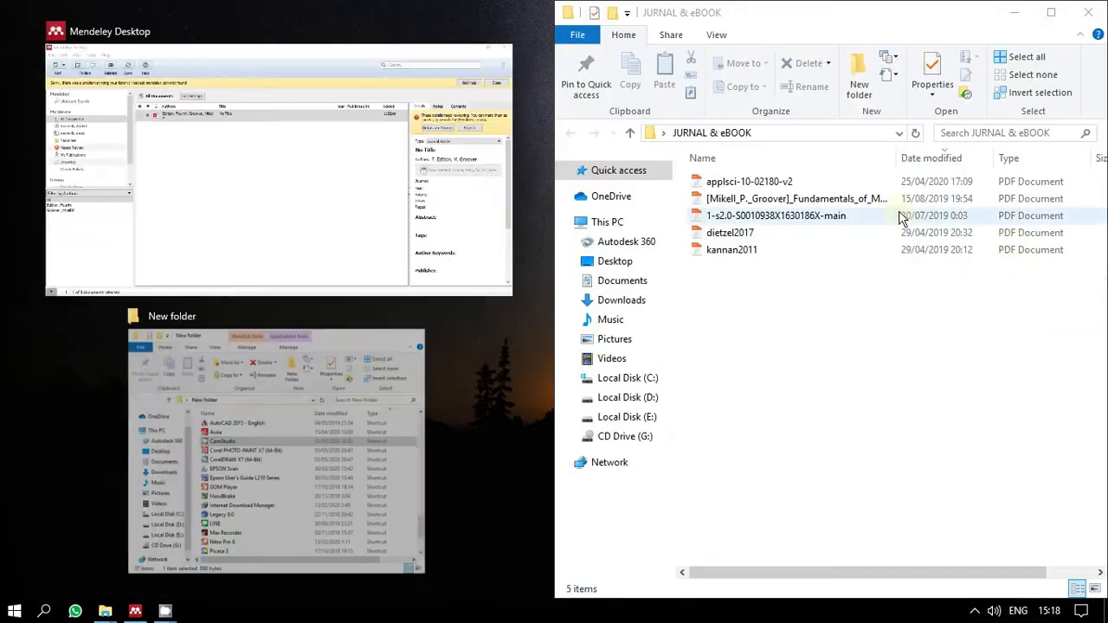
click(476, 99)
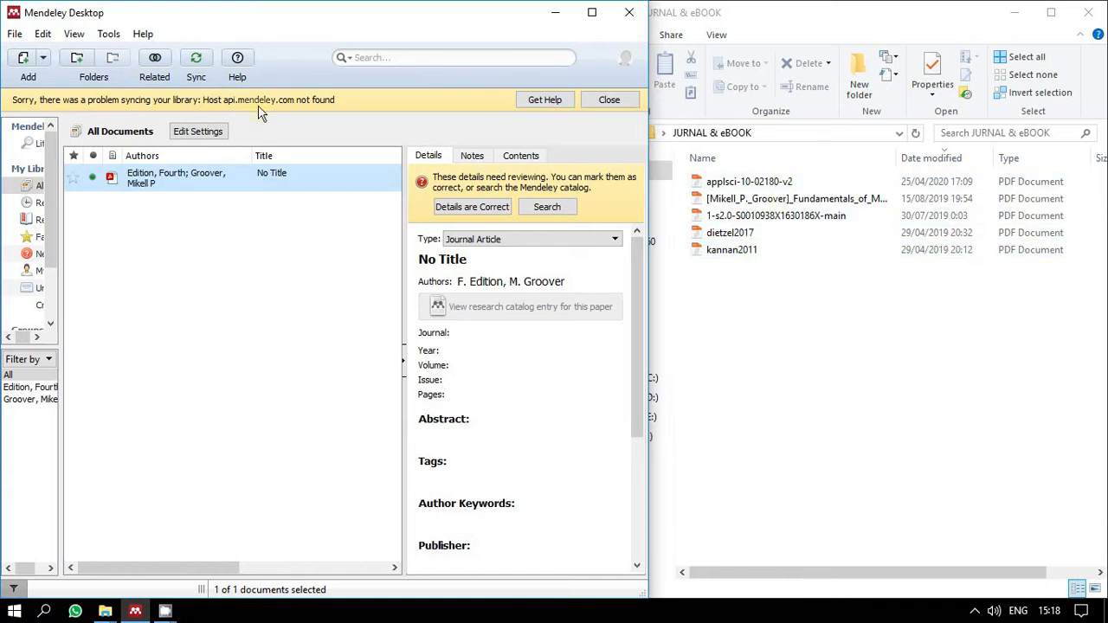
Add the applsci-10-02180-v2 PDF from the JURNAL & eBOOK folder to the Mendeley document library.
click(770, 385)
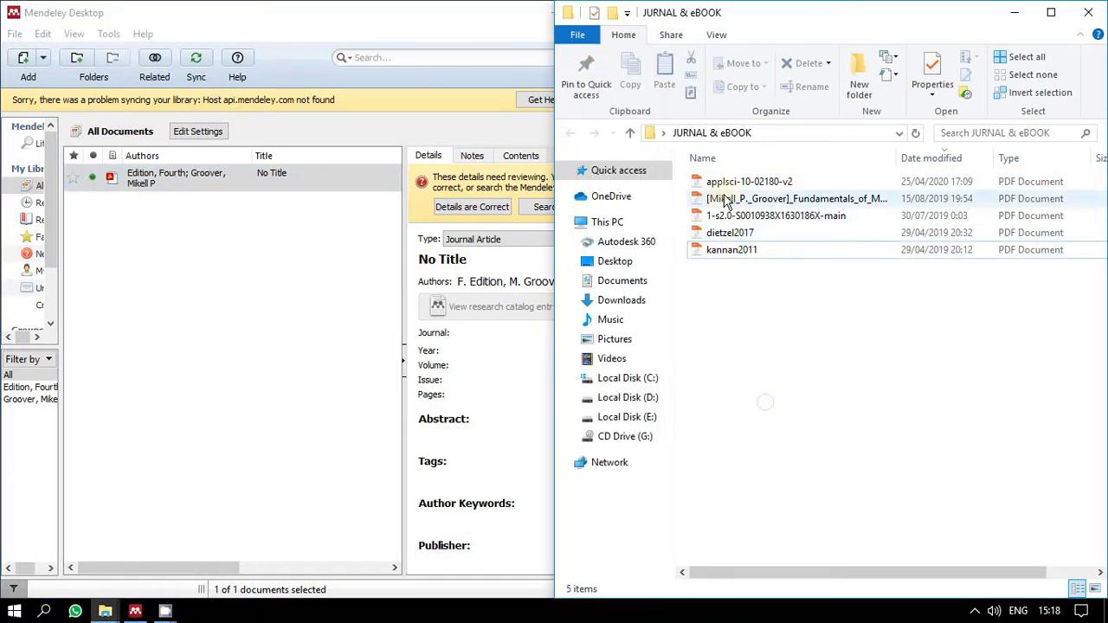
click(732, 183)
click(779, 365)
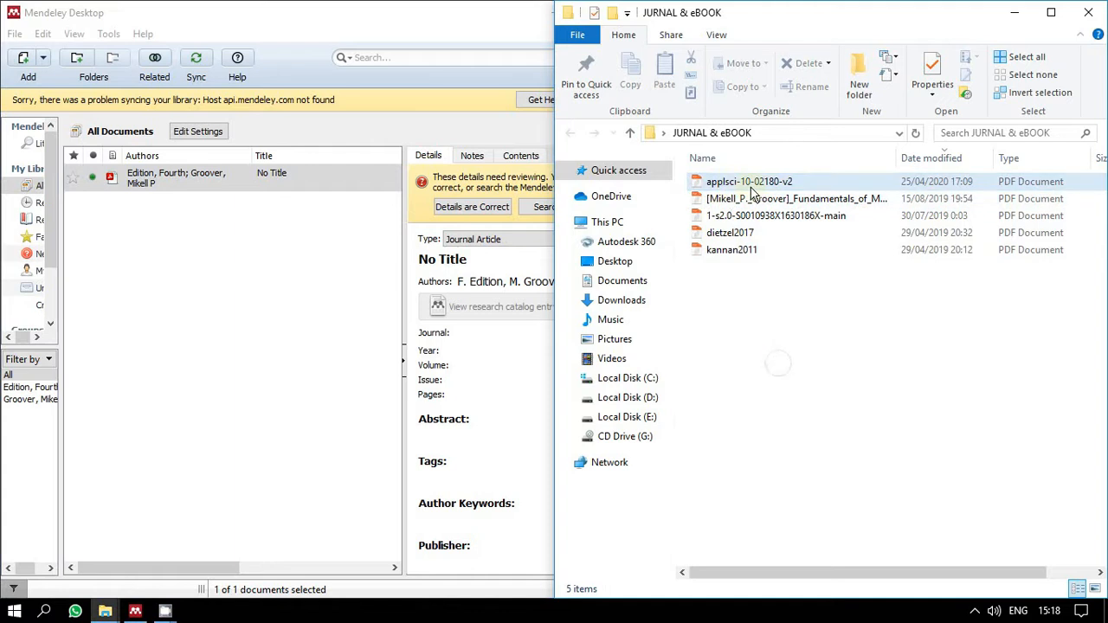
click(755, 185)
click(756, 187)
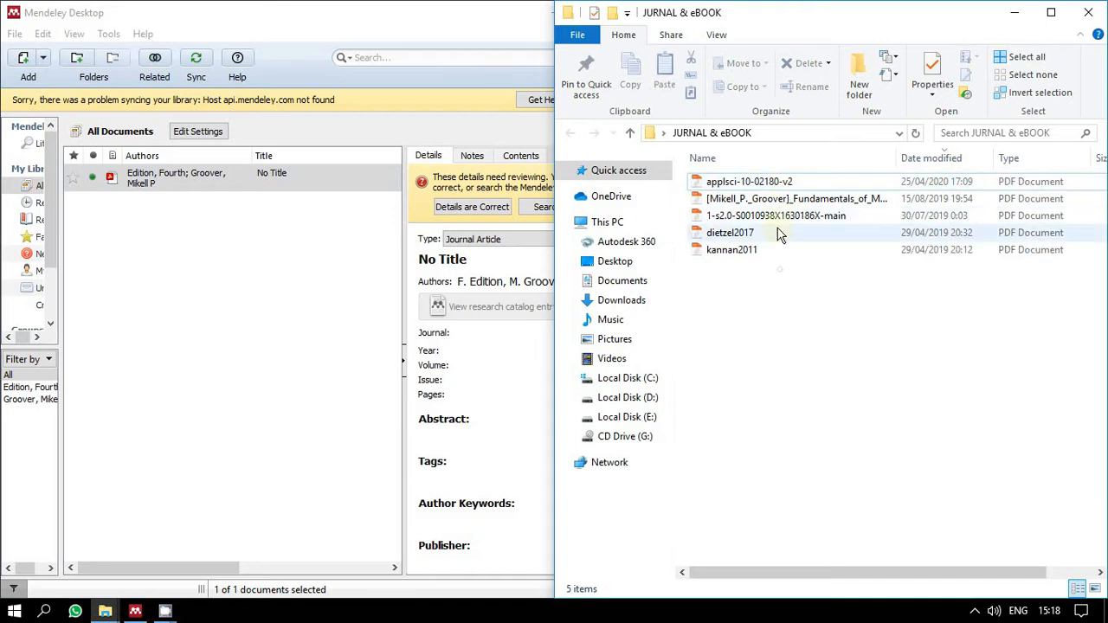
click(766, 183)
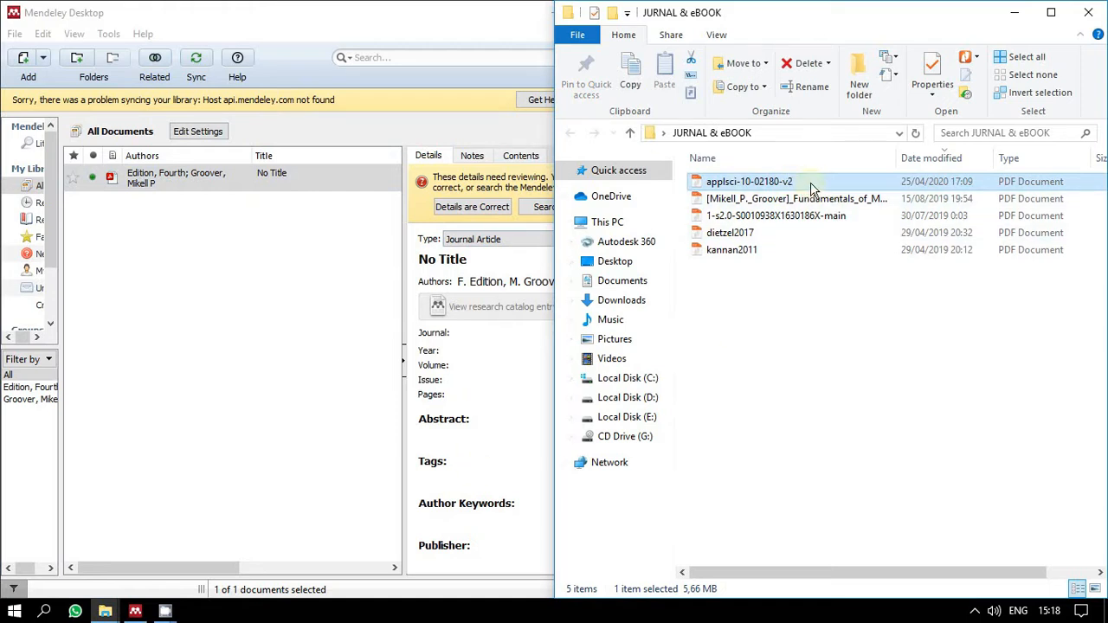
click(821, 319)
click(775, 188)
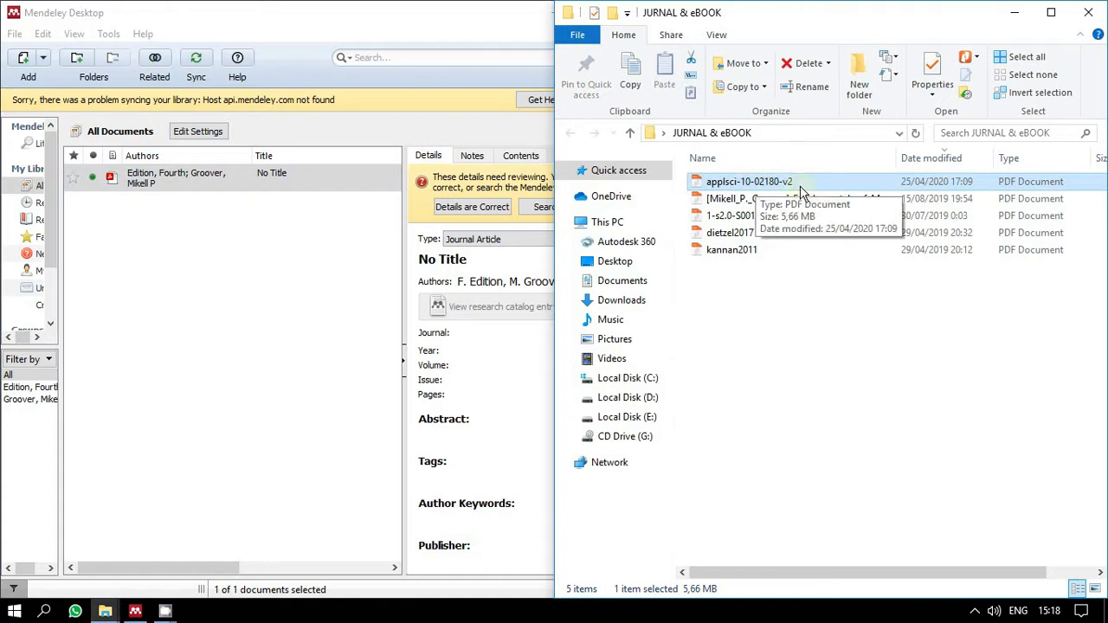
click(804, 317)
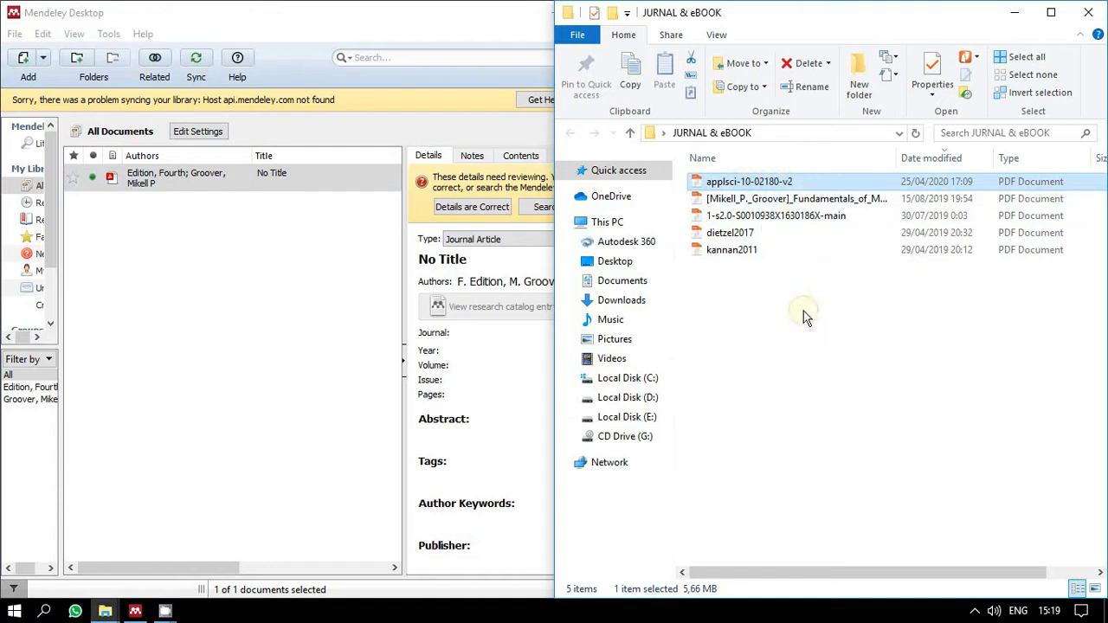
drag(762, 182, 253, 229)
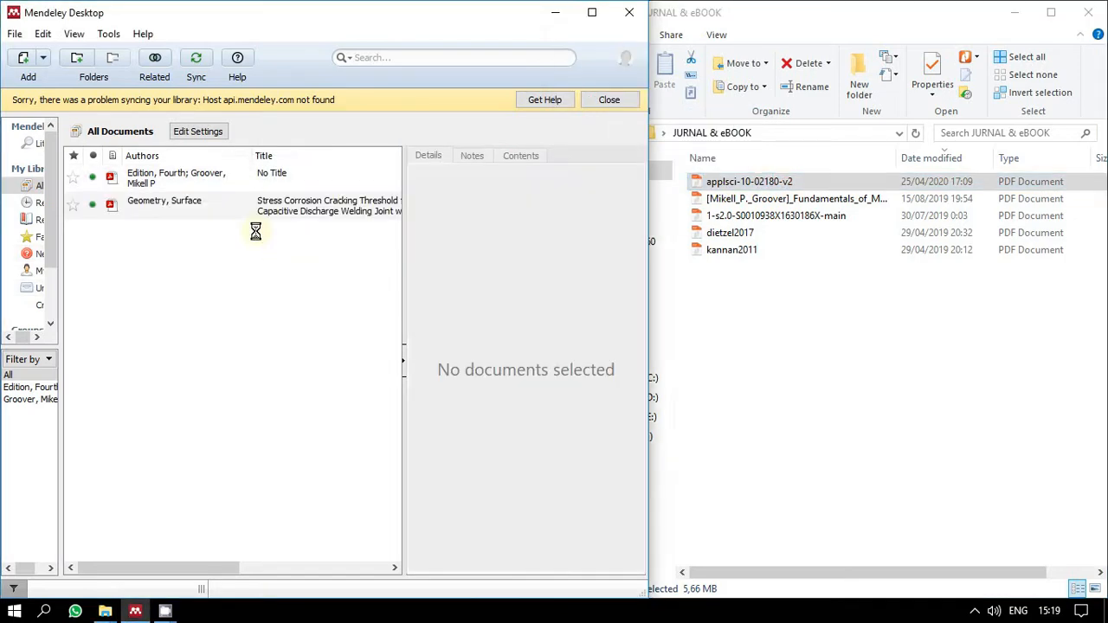
Select the imported stress corrosion cracking paper in the library and review its extracted details.
click(267, 219)
click(277, 198)
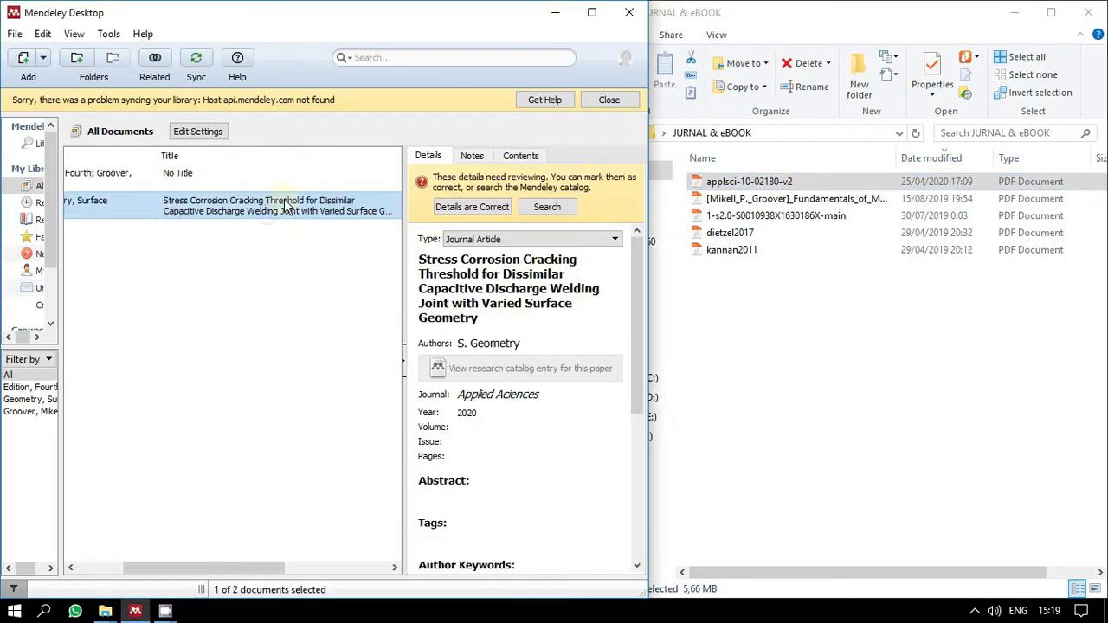
click(191, 288)
click(159, 217)
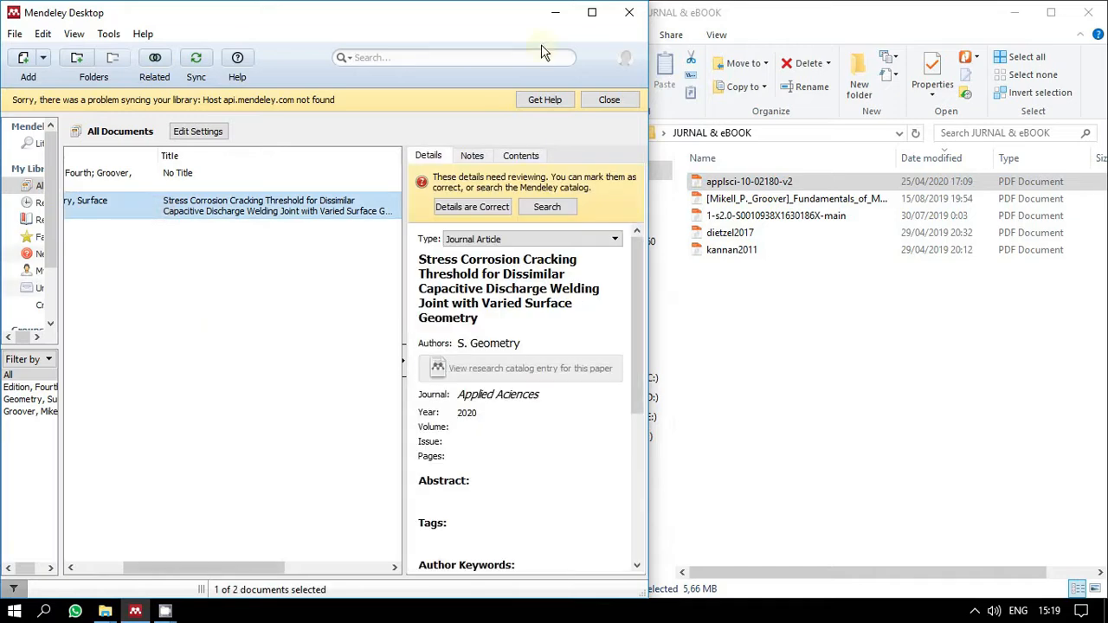
Maximize the Mendeley window and open the stress corrosion cracking paper at its title and author list.
click(593, 12)
click(383, 305)
click(457, 198)
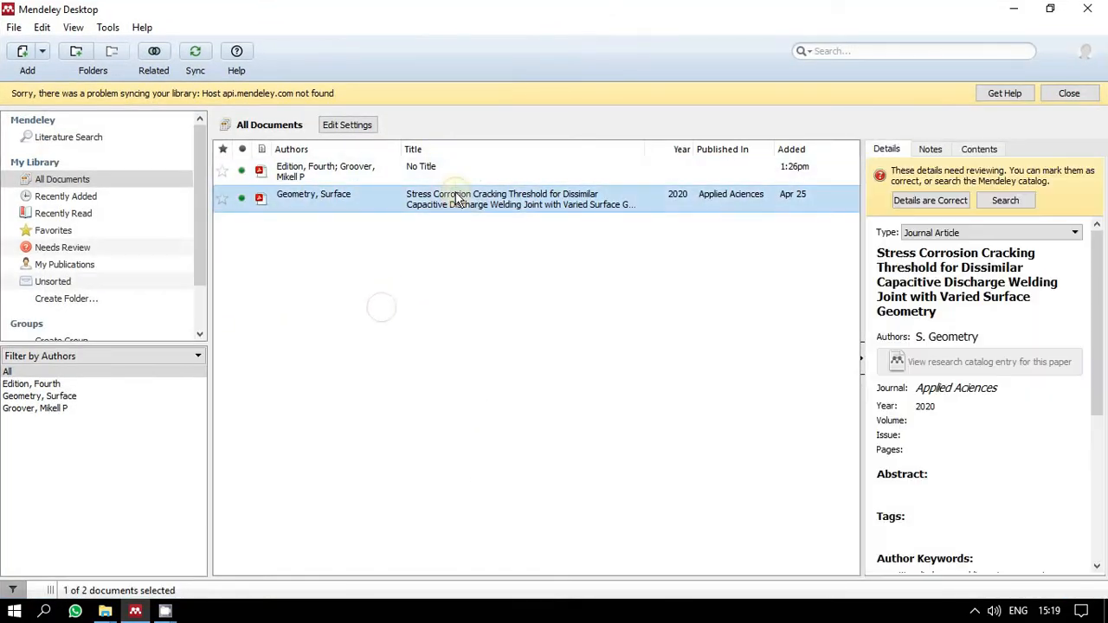
double_click(456, 196)
scroll(346, 242, down, 1)
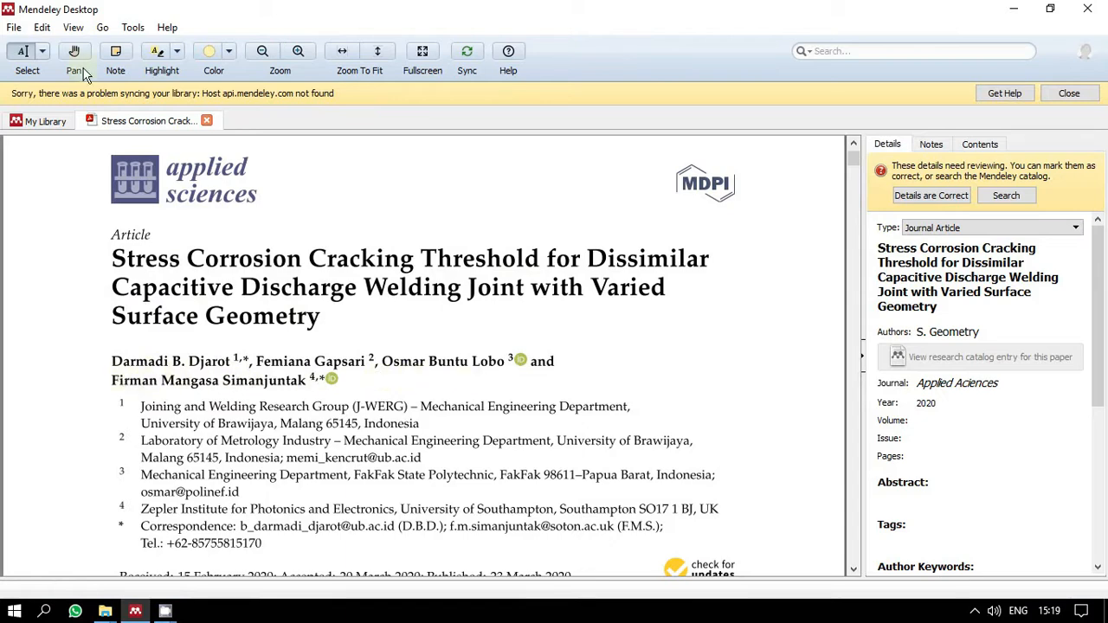
scroll(337, 303, down, 1)
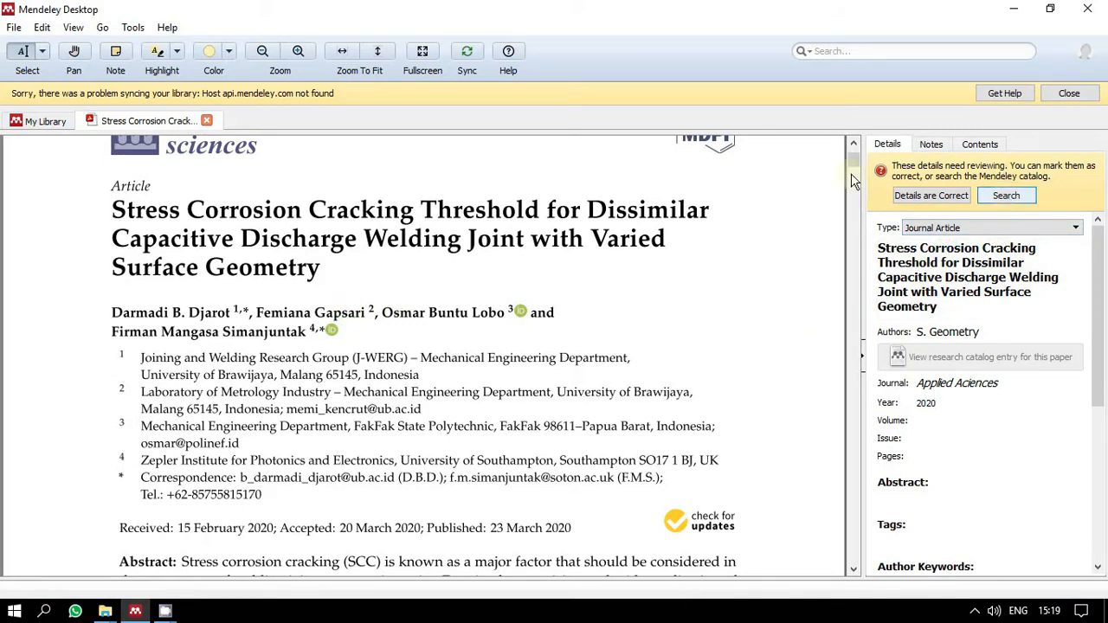
Keep the paper's type as Journal Article and check its title in the document details.
click(991, 227)
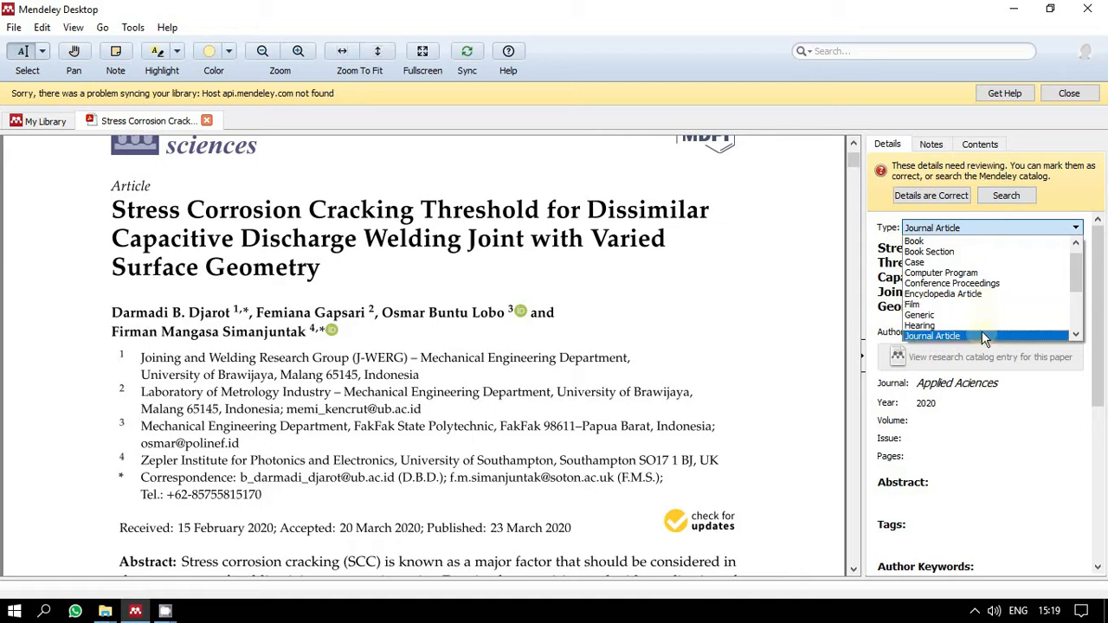
click(982, 335)
click(963, 243)
click(979, 277)
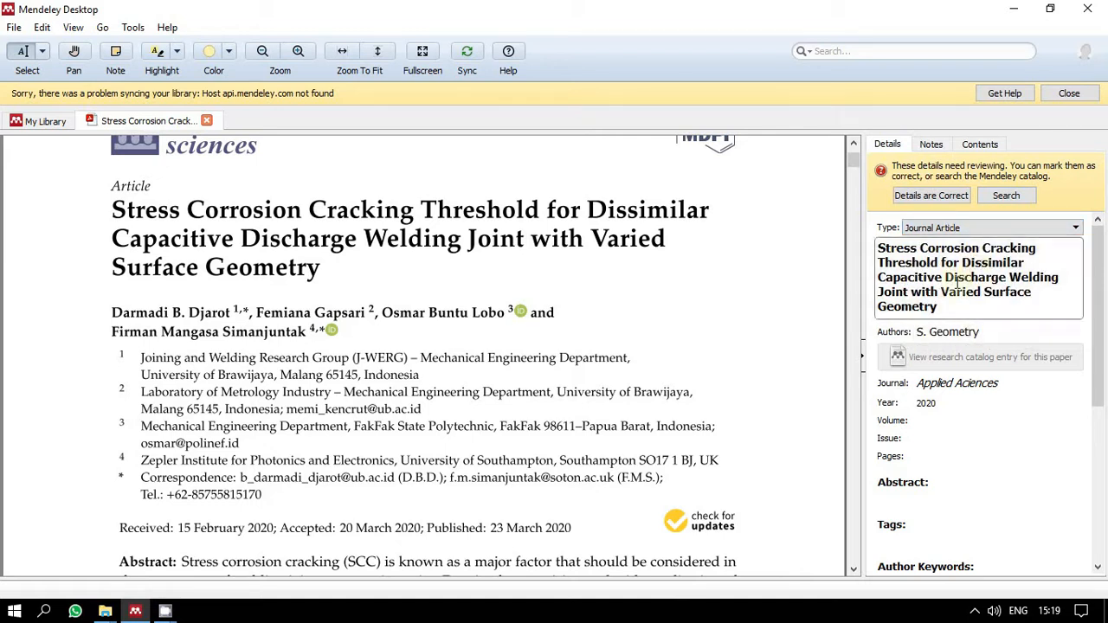
Replace the wrong author entry with the paper's first author, written as last name, first name and middle initial.
key(Tab)
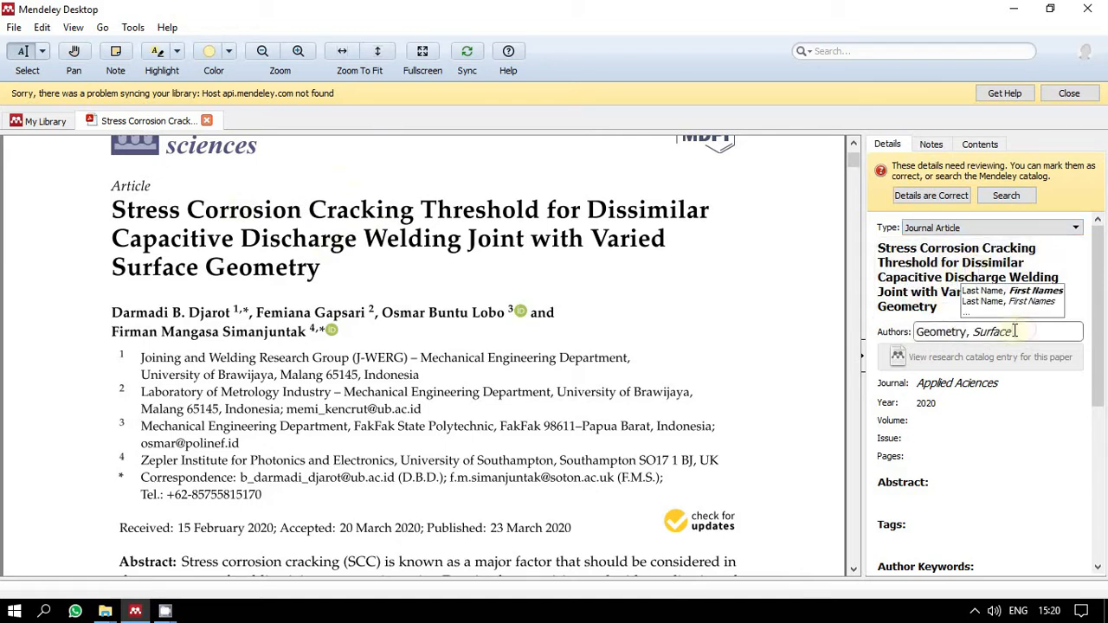
click(951, 332)
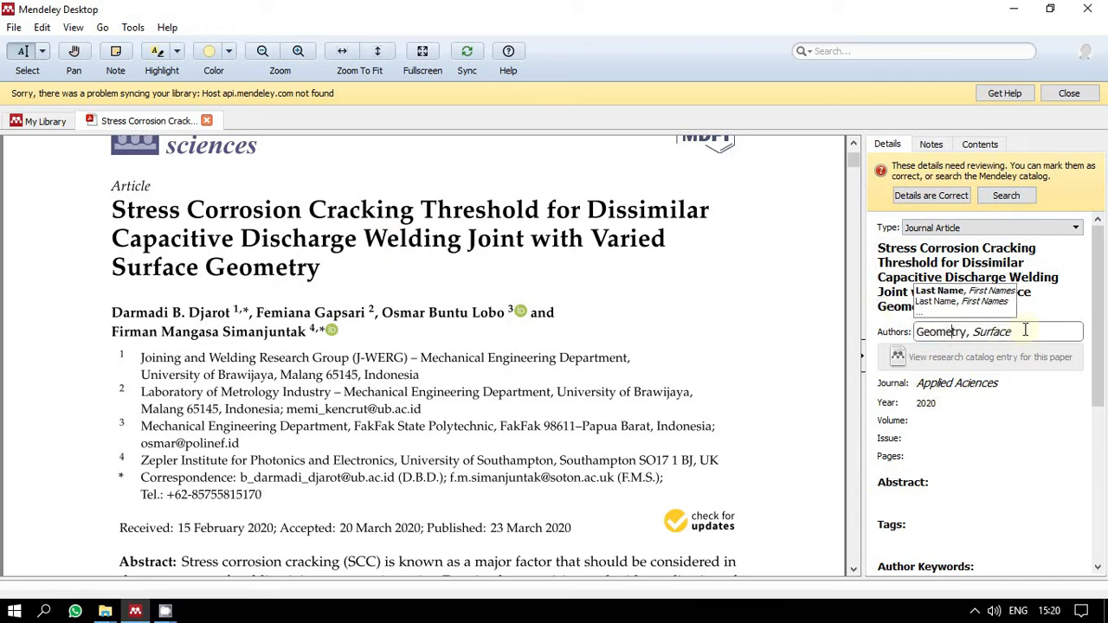
click(1035, 357)
click(1008, 331)
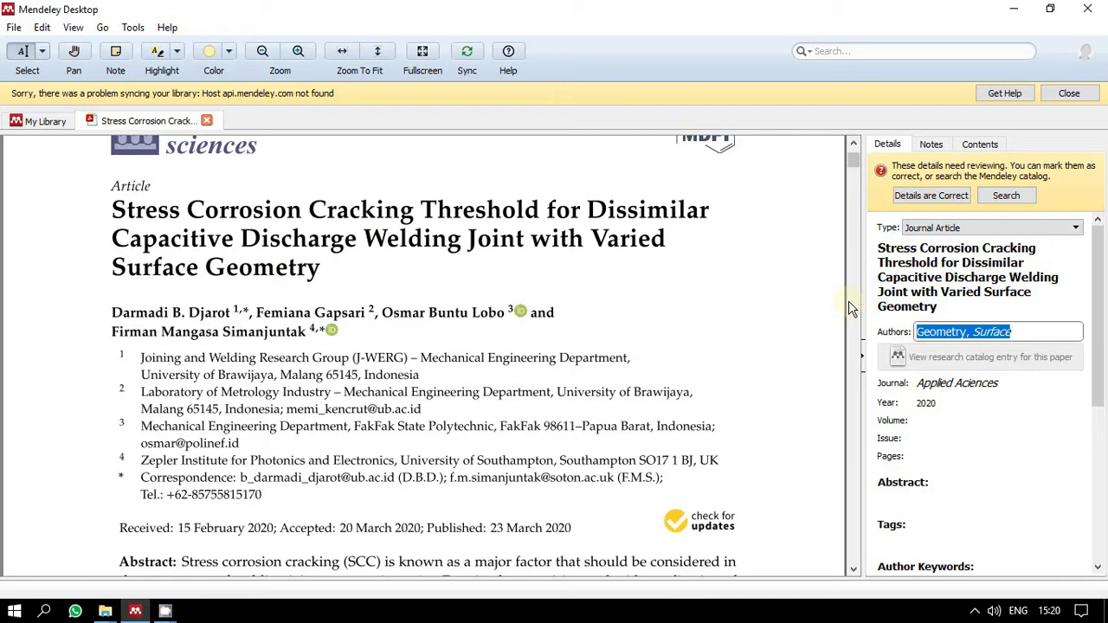
text(D)
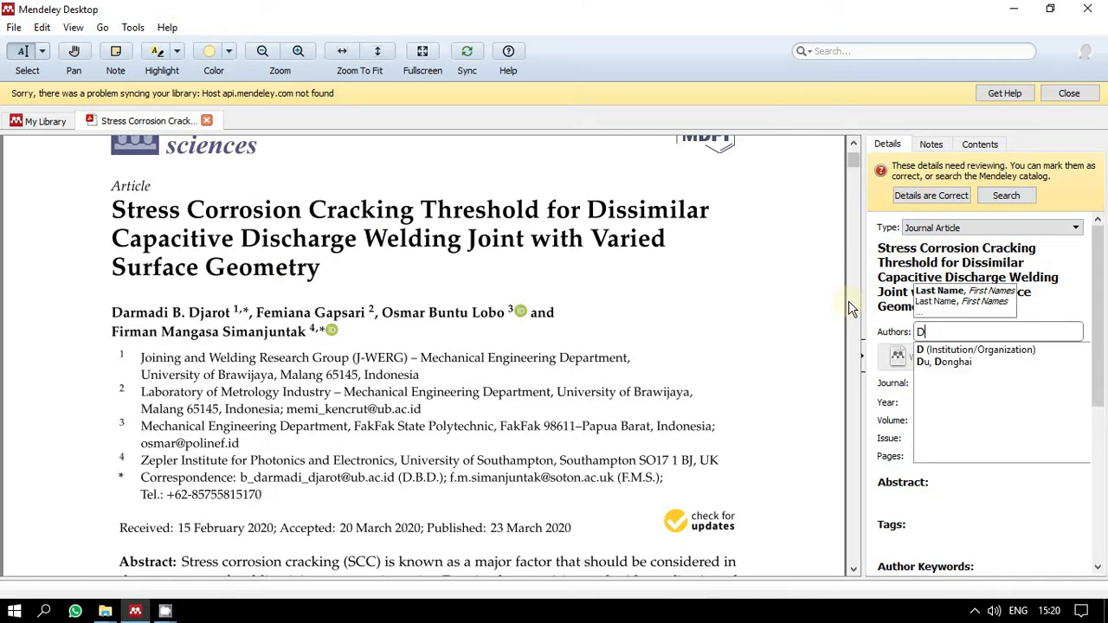
text(jarot)
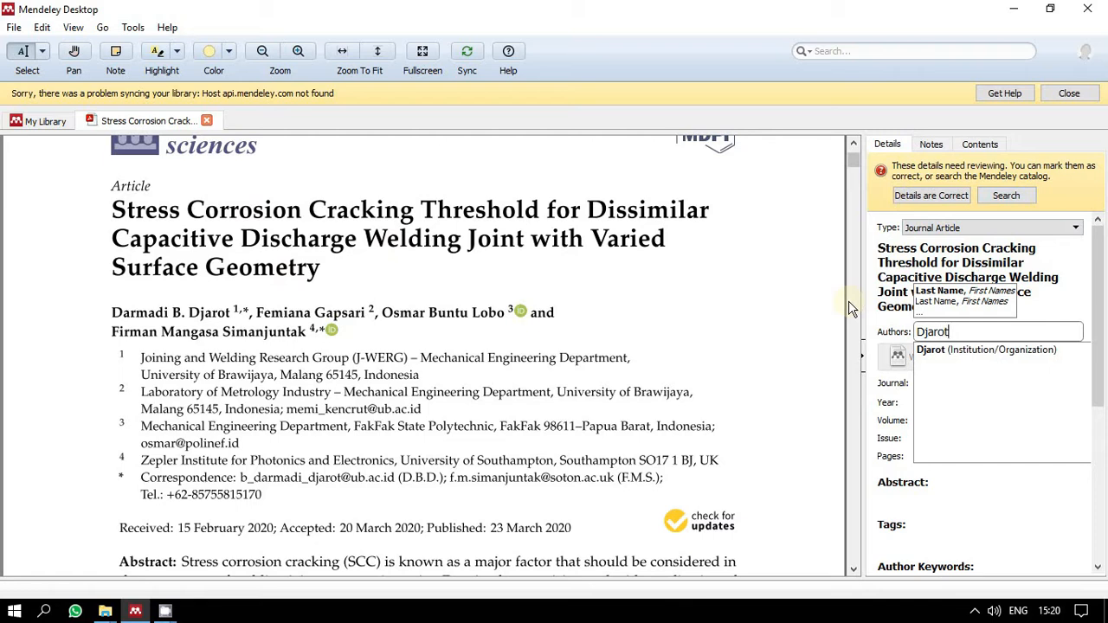
text(,)
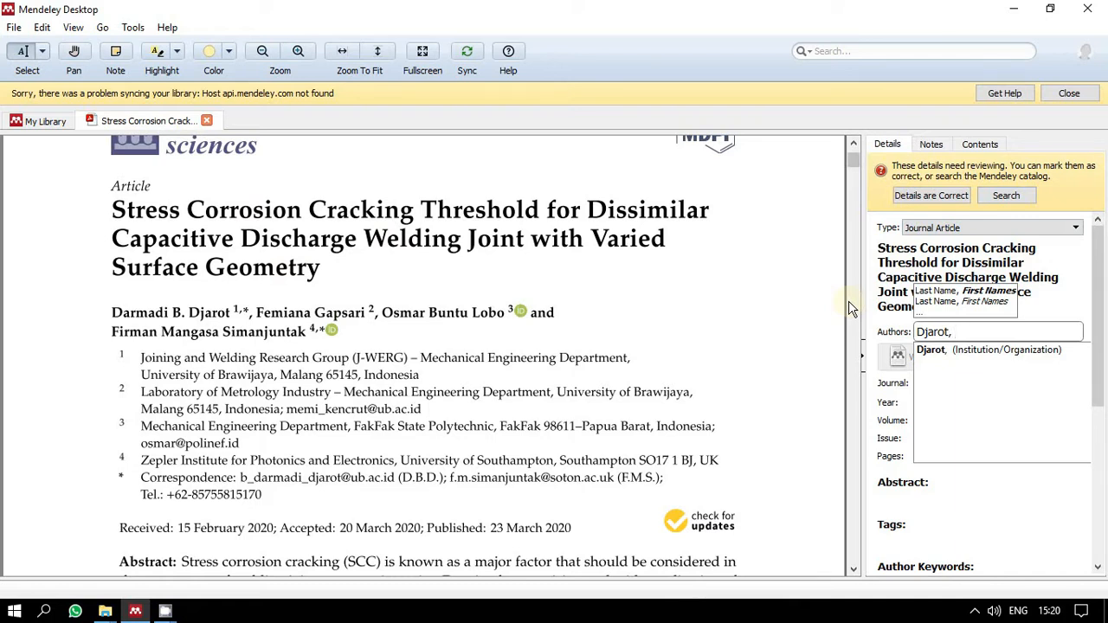
text( Darm)
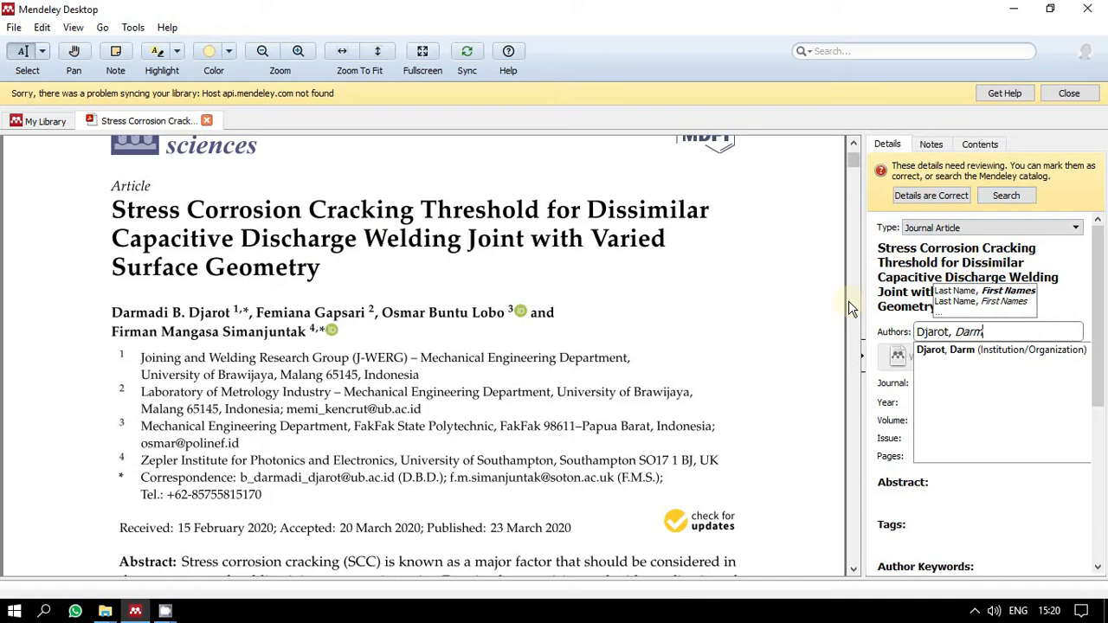
key(BackSpace)
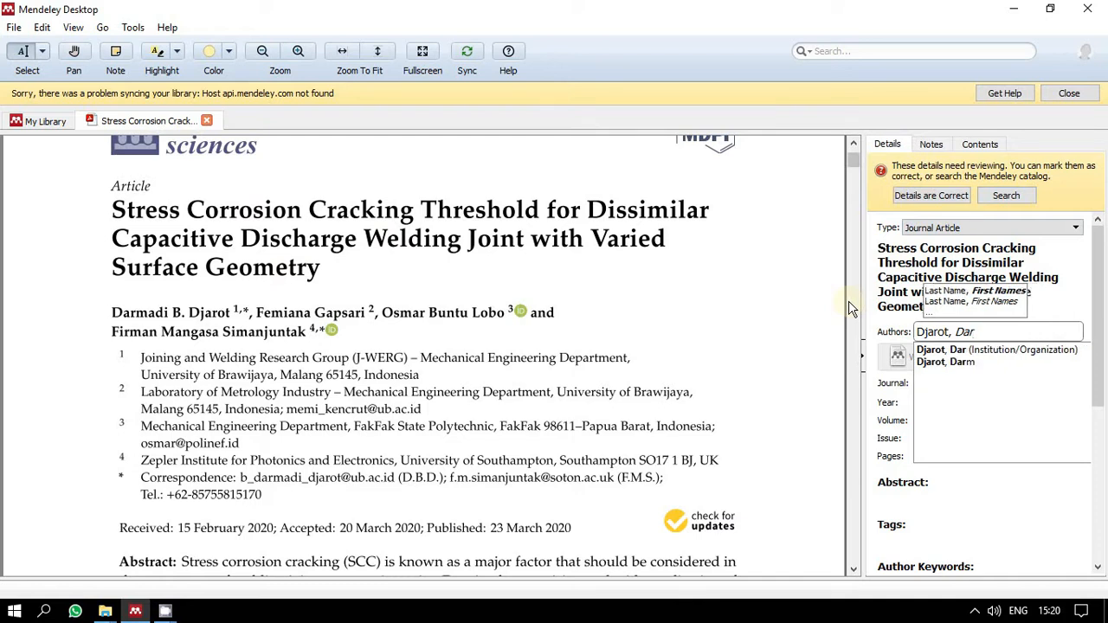
text(madi)
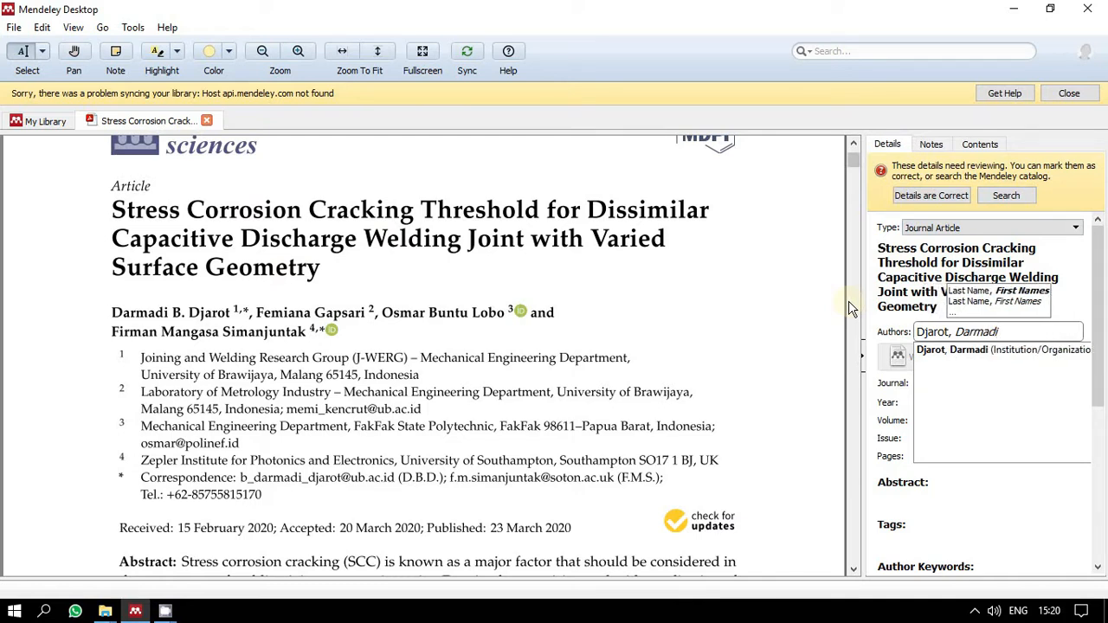
text( B)
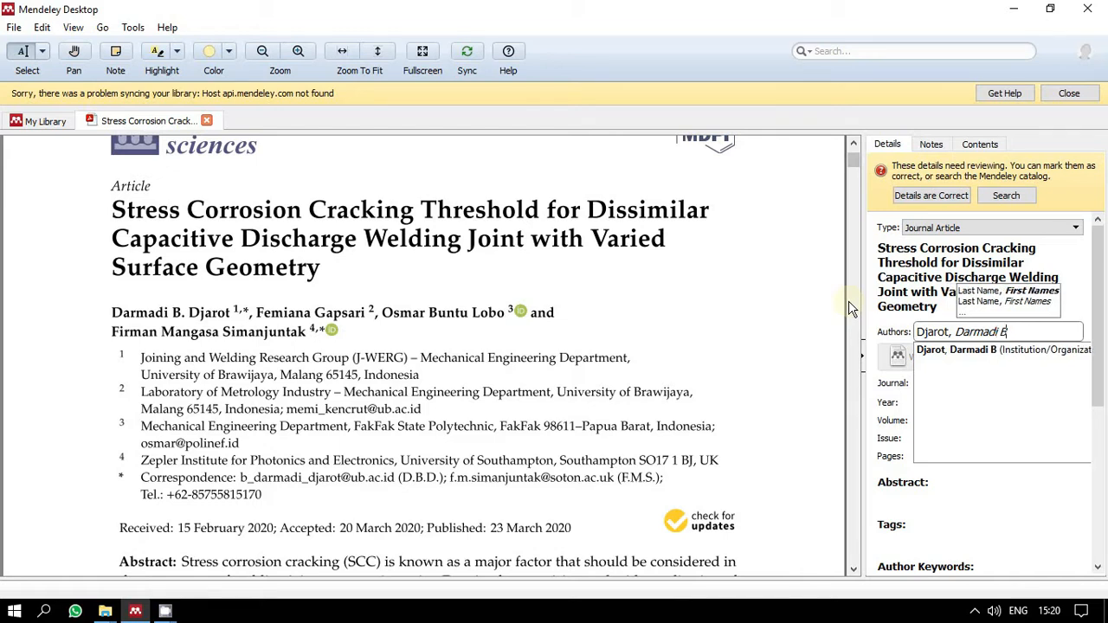
text(.)
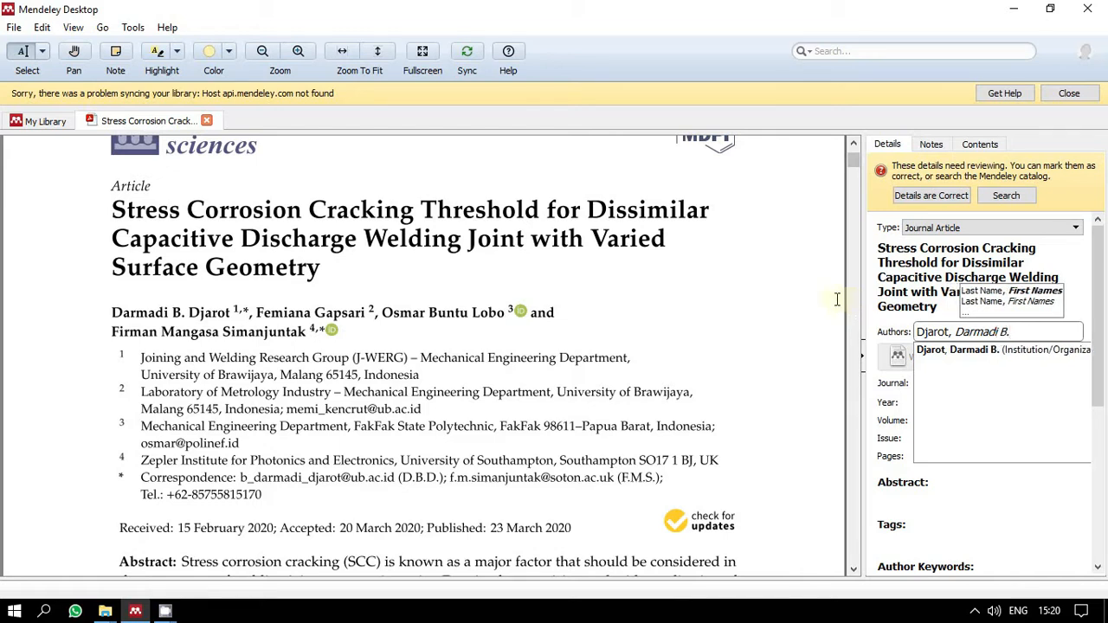
Add the paper's second author on a new line in the authors list, last name first.
click(1018, 345)
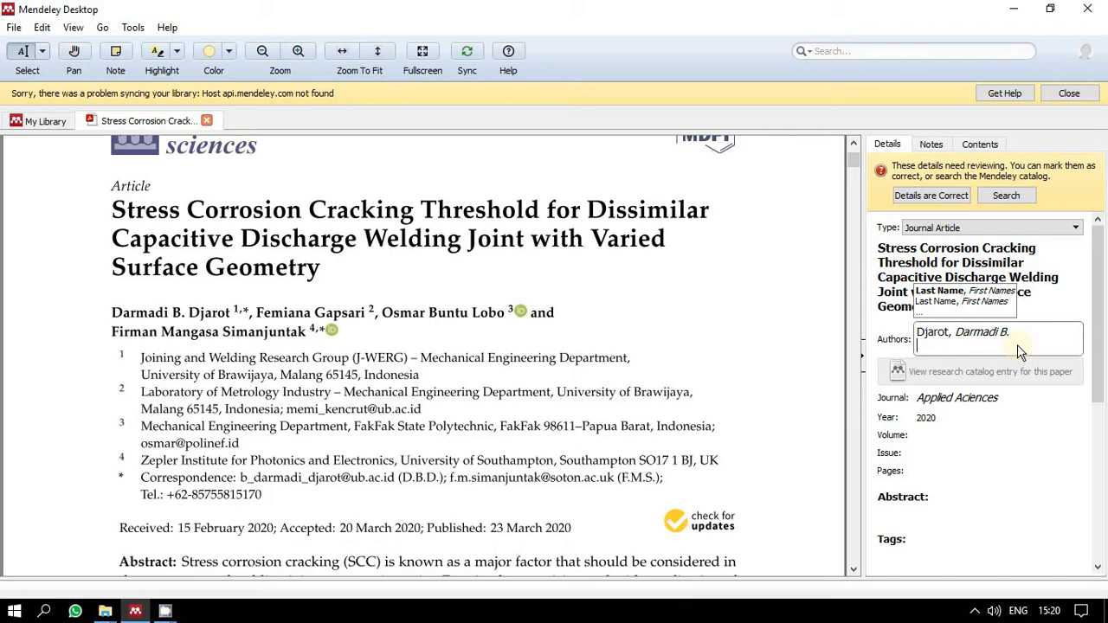
text(Gapsari)
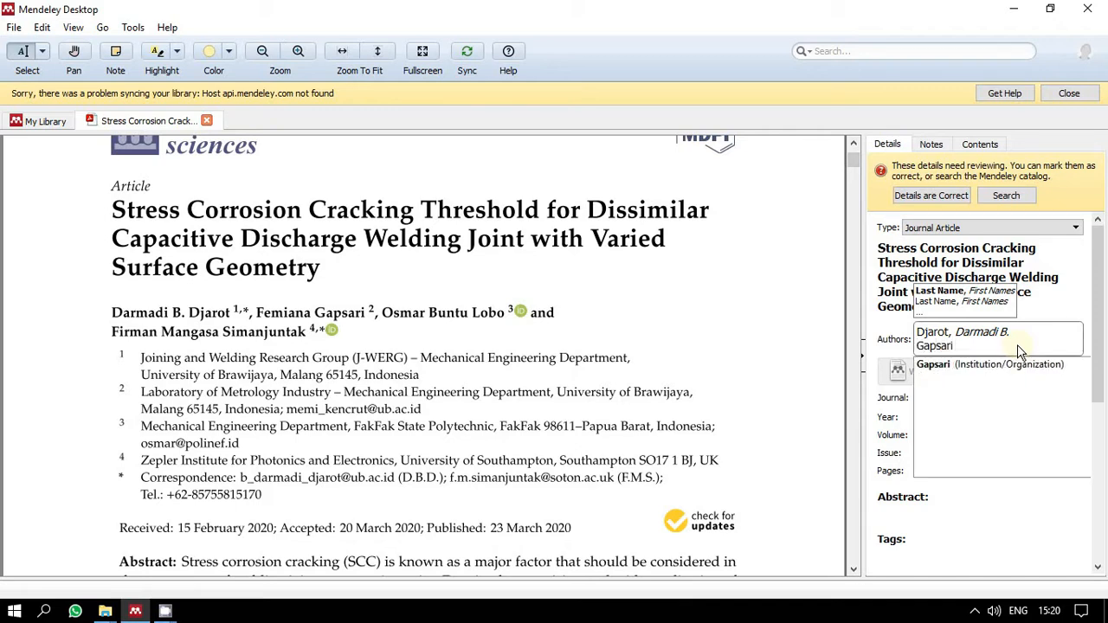
text(, Femiana)
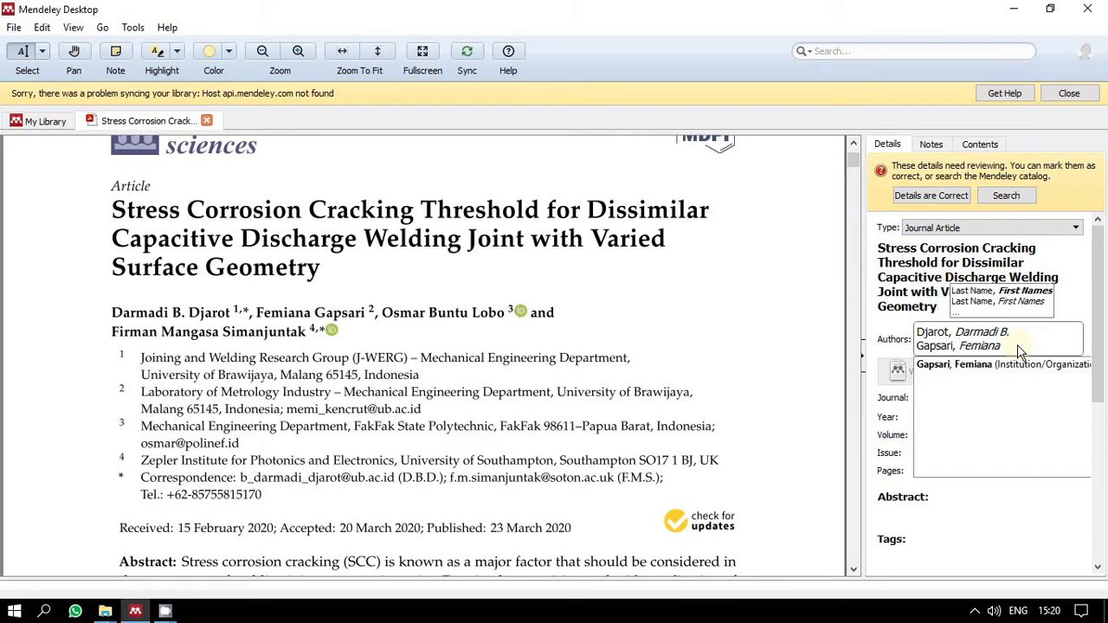
Add the paper's third author on a new line, last name first, with the middle name abbreviated to an initial.
key(Return)
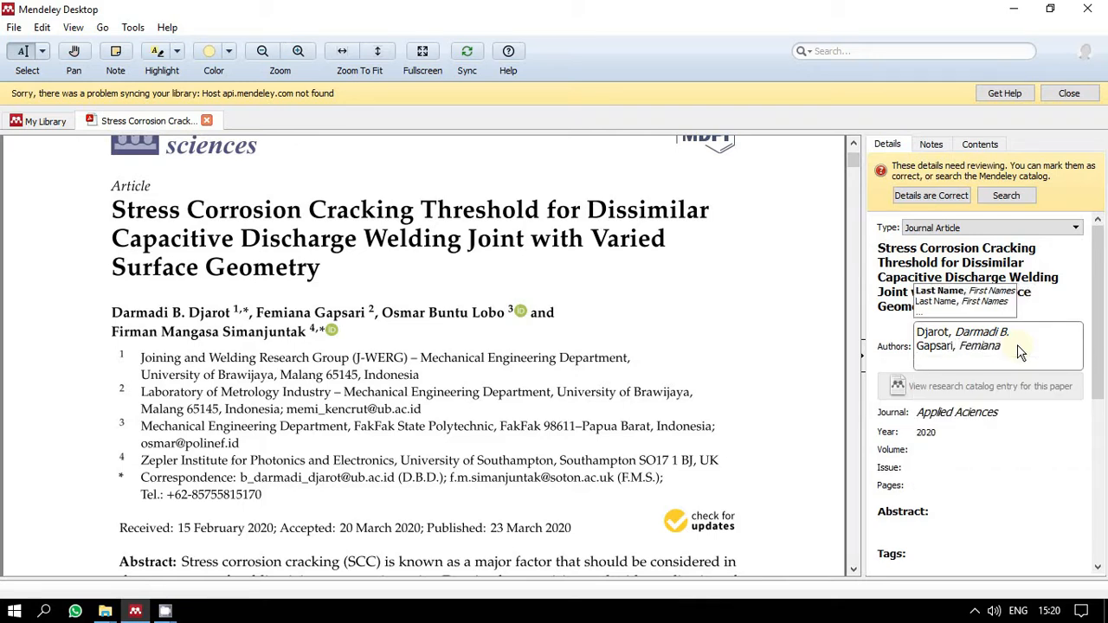
text(Lobo)
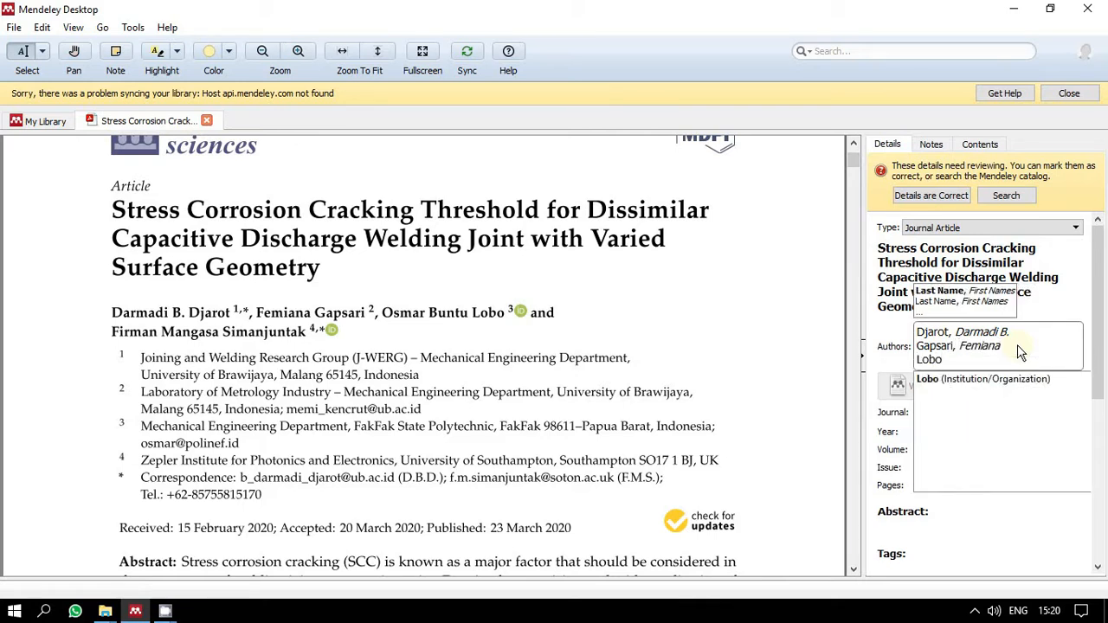
text(, Osma)
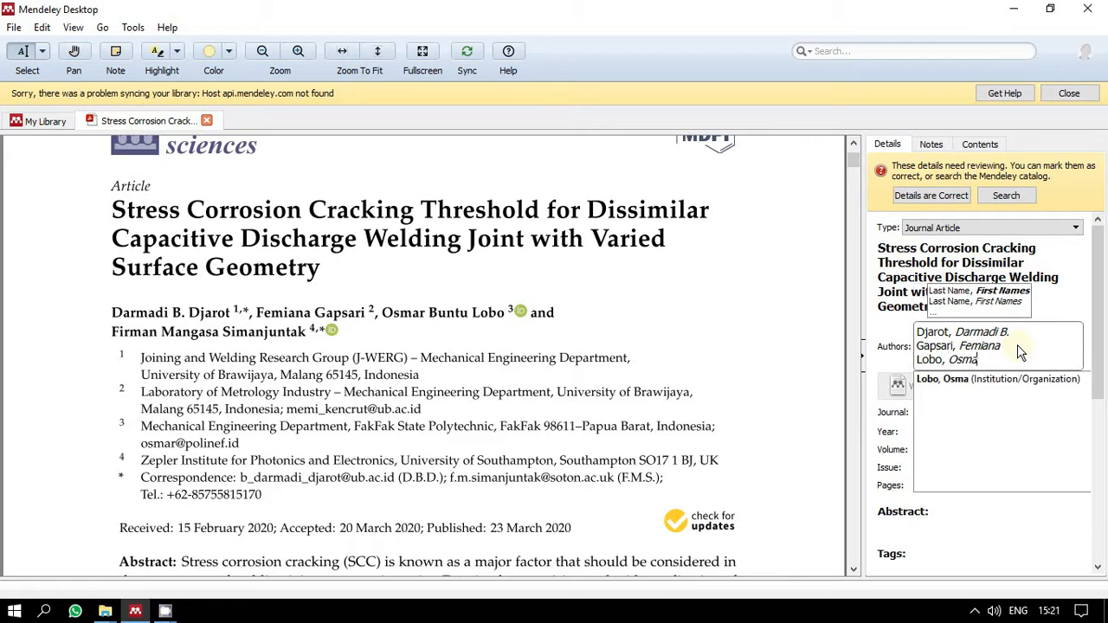
text(r B)
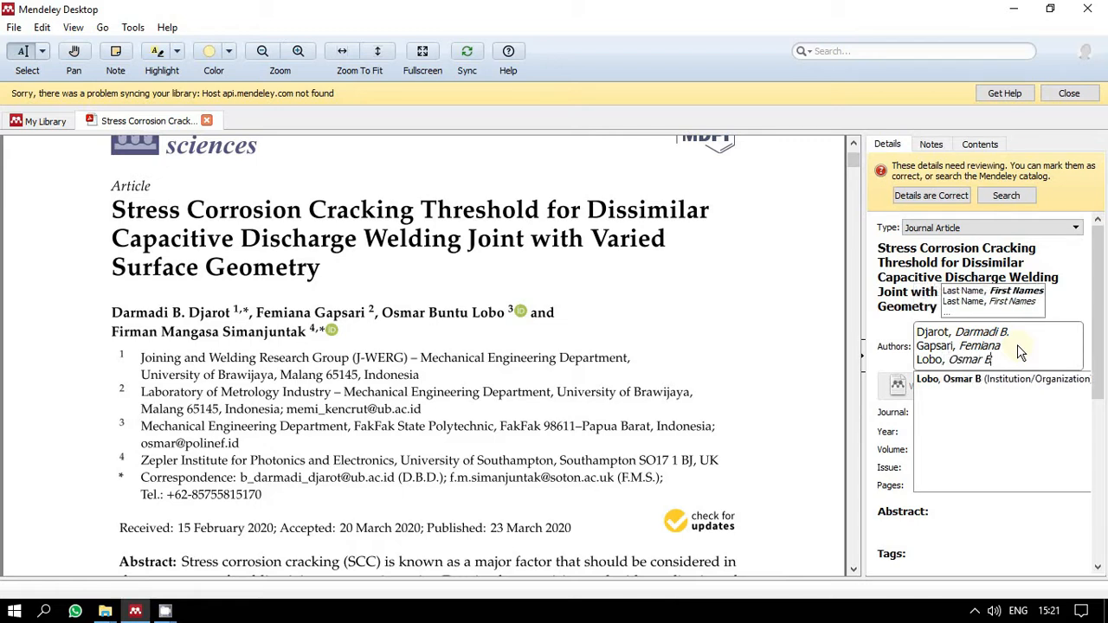
text(.)
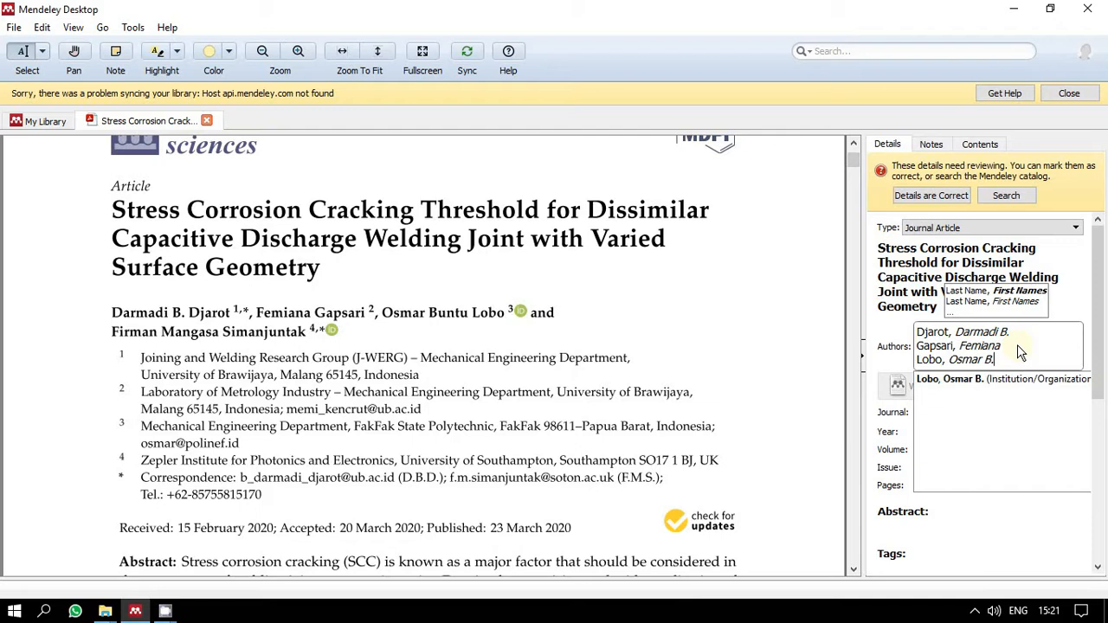
Add the fourth author on a new line as last name, abbreviated middle name and first name, and save the authors list.
key(Return)
text(Si)
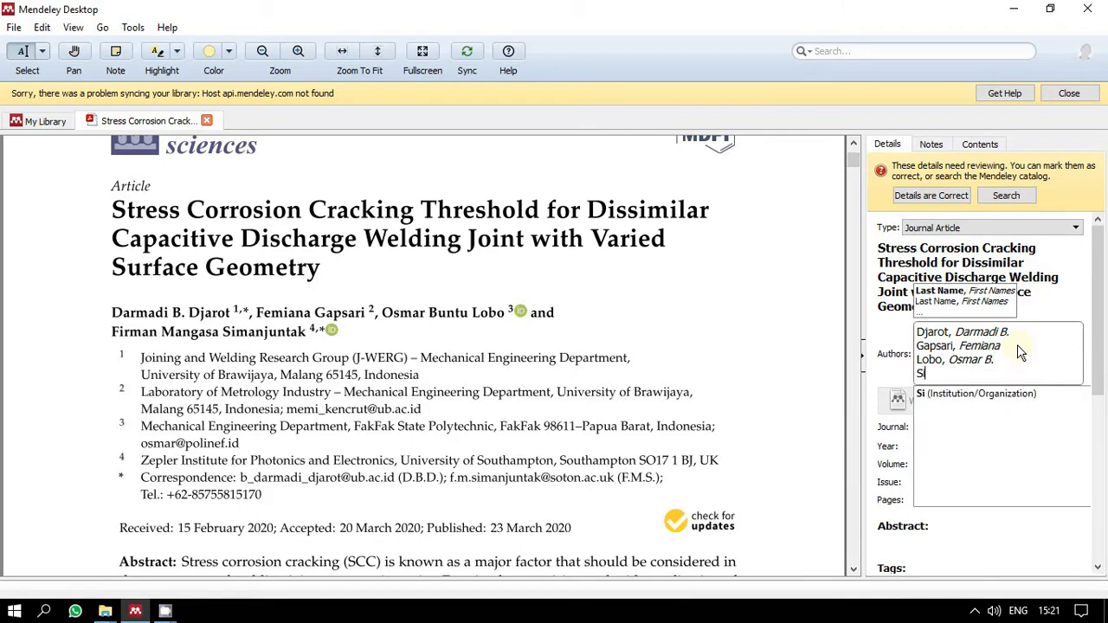
text(manjuntak)
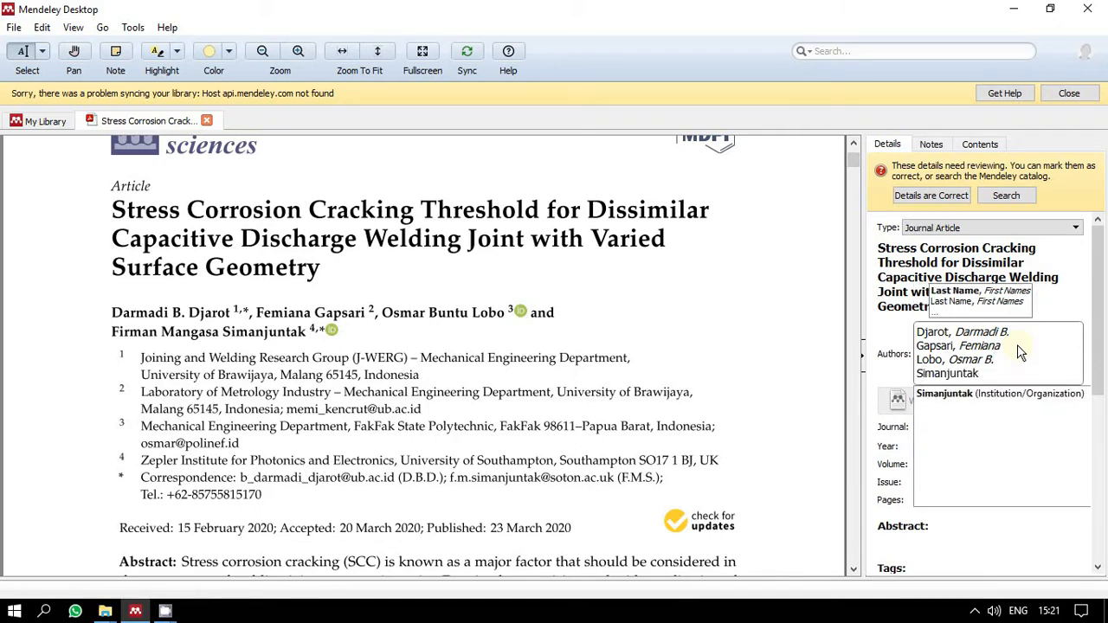
text(, M)
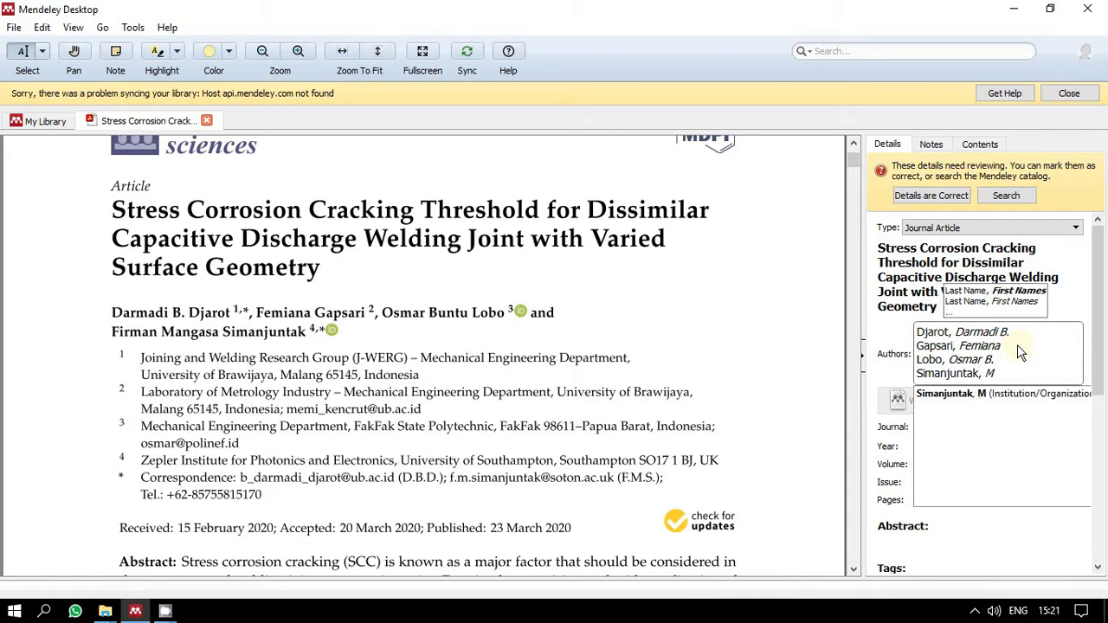
text(. Firman)
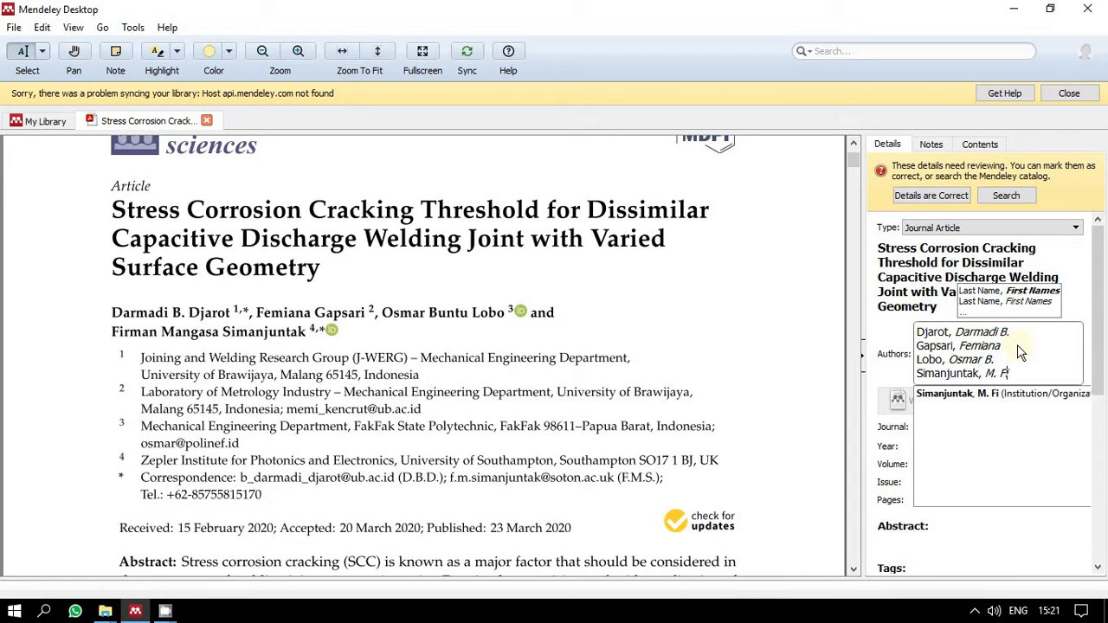
click(874, 336)
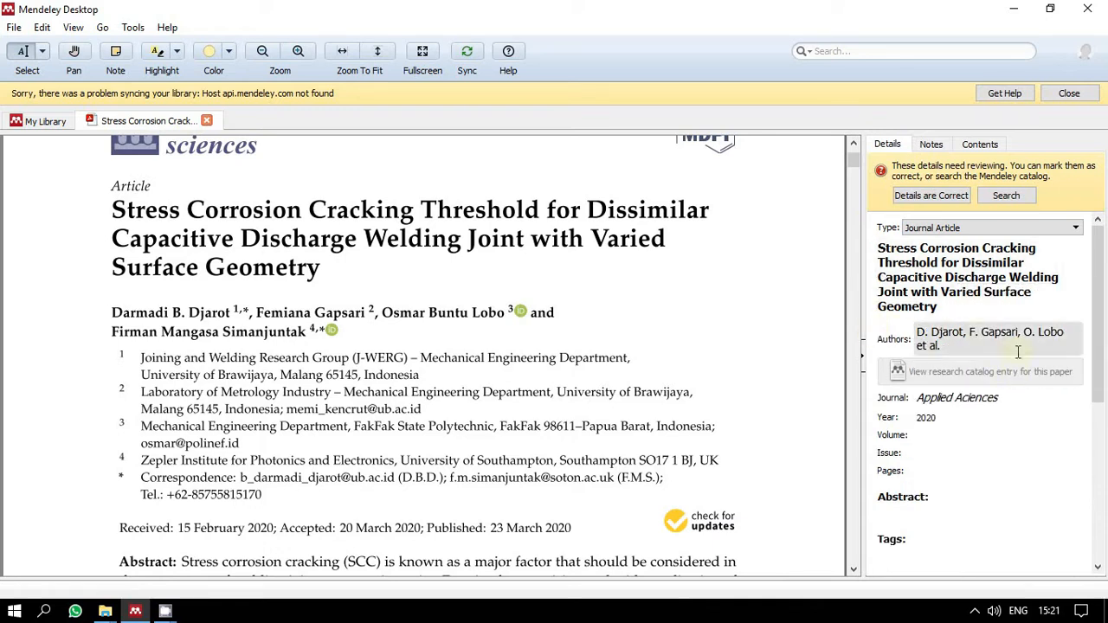
Check the full author entries against the first, middle and last names printed below the paper's title.
click(959, 347)
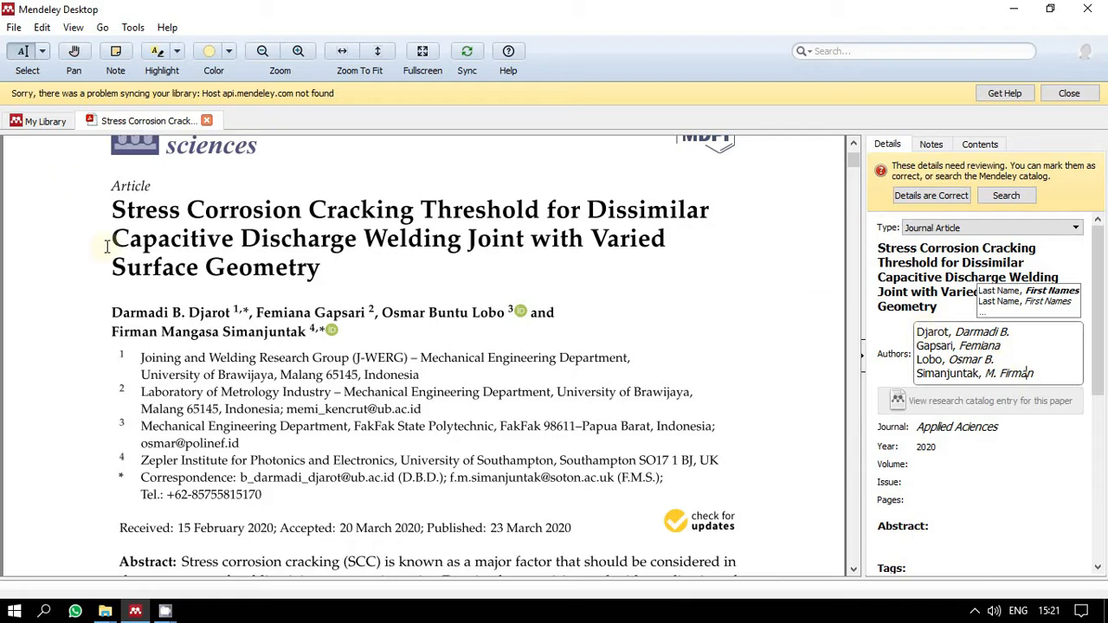
drag(230, 312, 186, 312)
drag(113, 312, 172, 313)
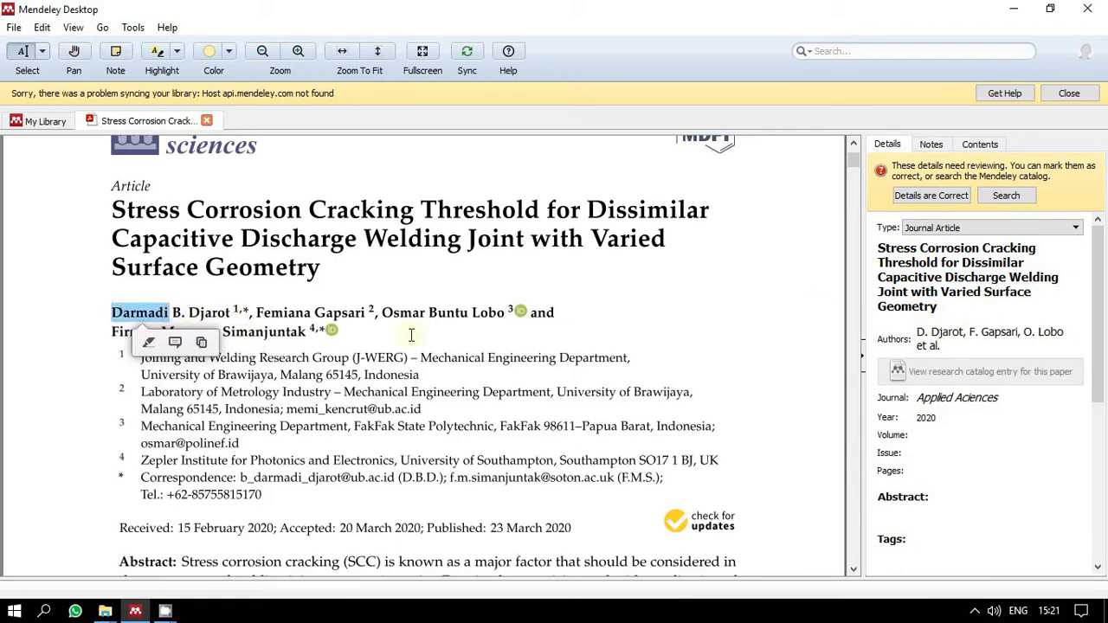
drag(400, 316, 506, 313)
click(493, 313)
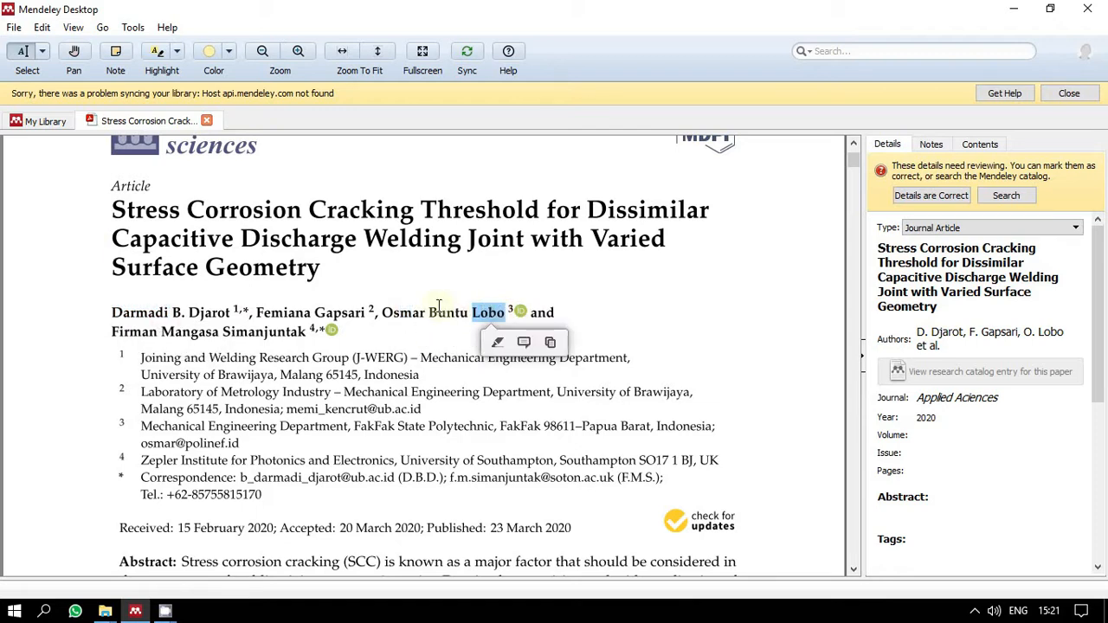
drag(429, 314, 464, 319)
drag(384, 313, 395, 314)
click(509, 330)
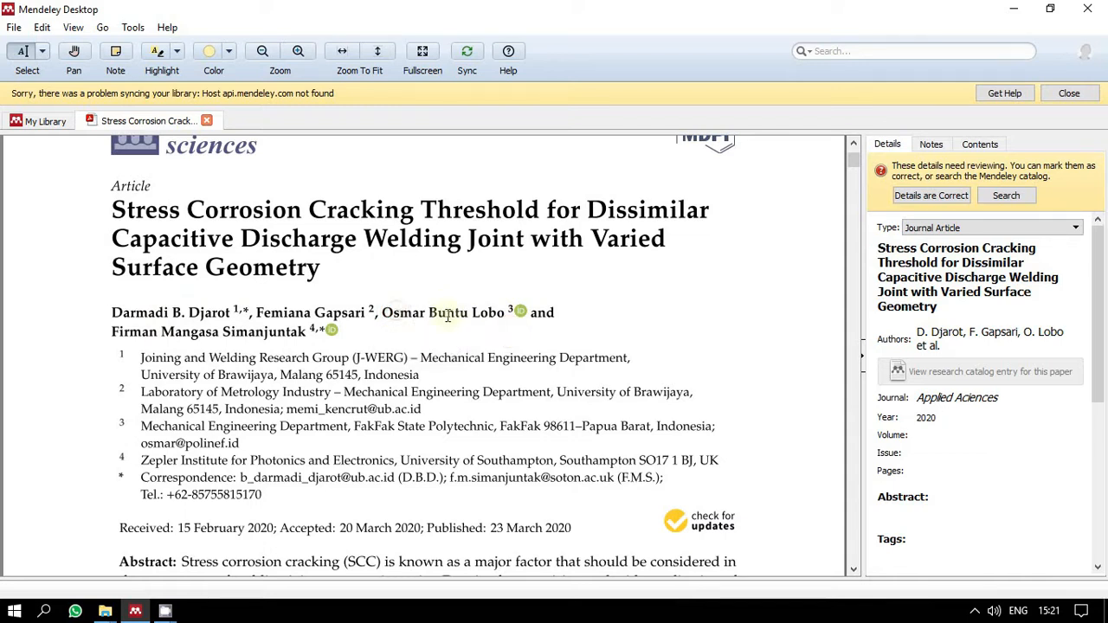
drag(473, 313, 489, 320)
drag(386, 314, 407, 315)
click(505, 339)
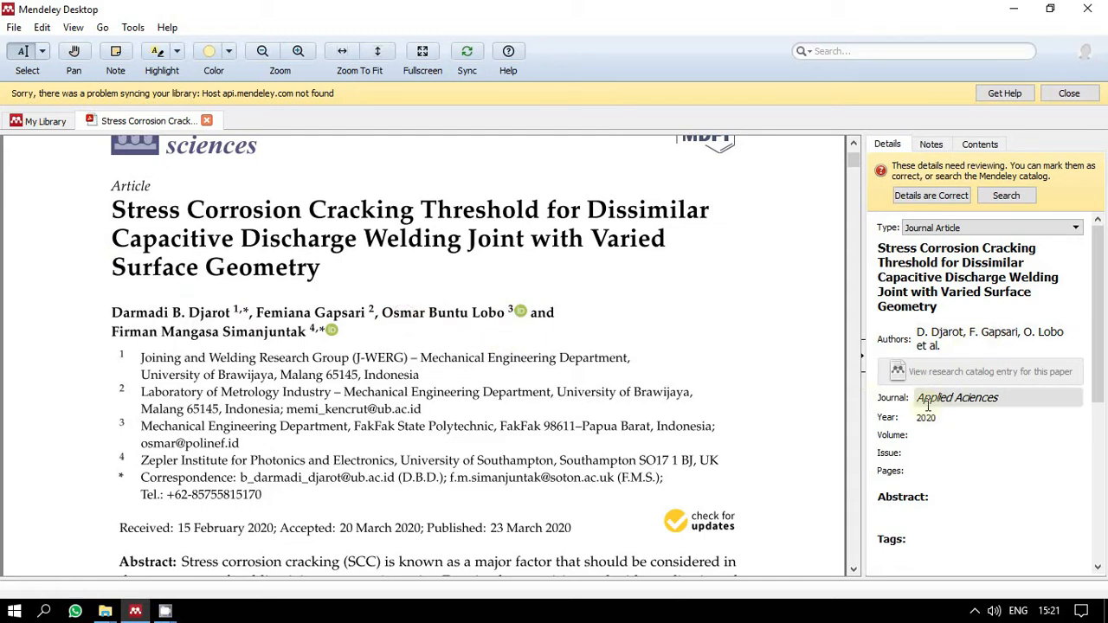
Check the journal name against the paper's header and set the volume to 10 from the first-page footer citation.
scroll(1010, 405, down, 1)
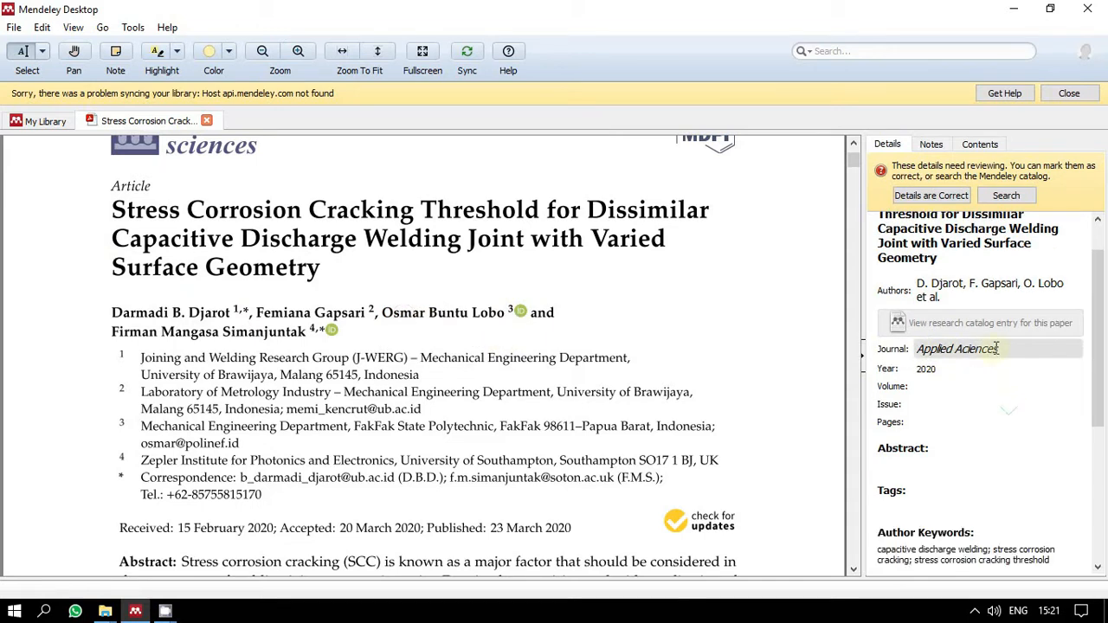
click(1000, 348)
scroll(473, 150, up, 1)
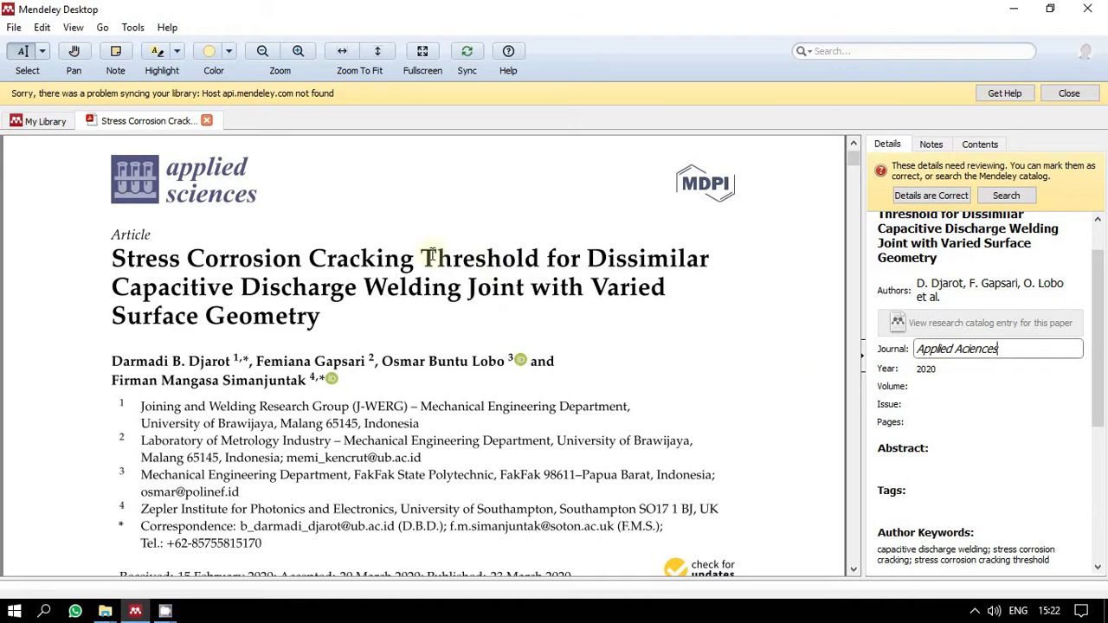
scroll(433, 256, down, 4)
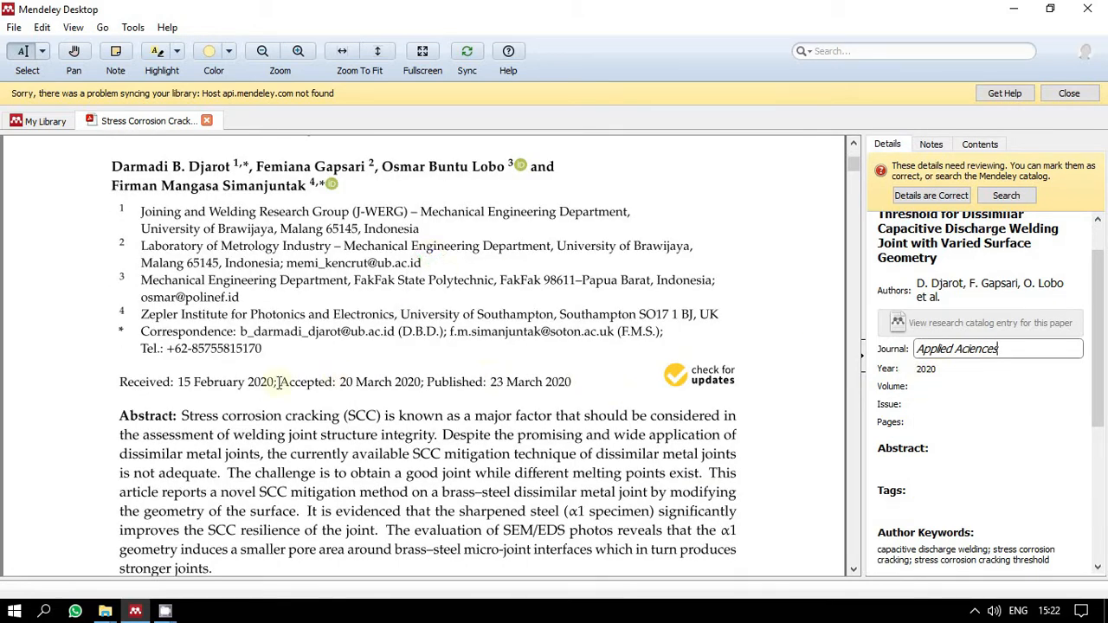
scroll(534, 405, down, 15)
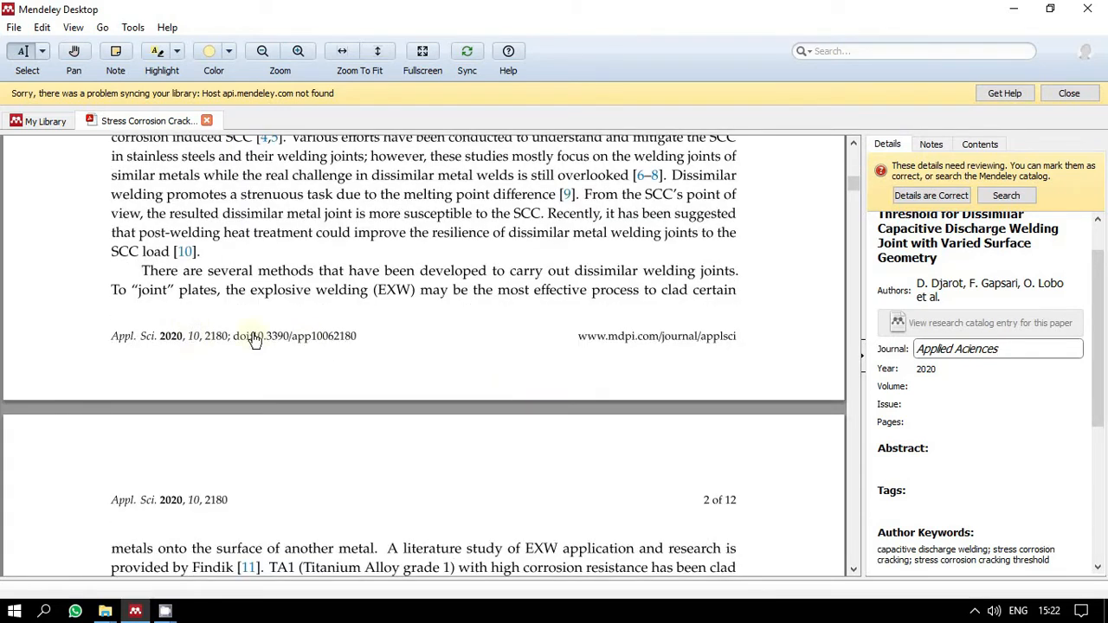
click(939, 387)
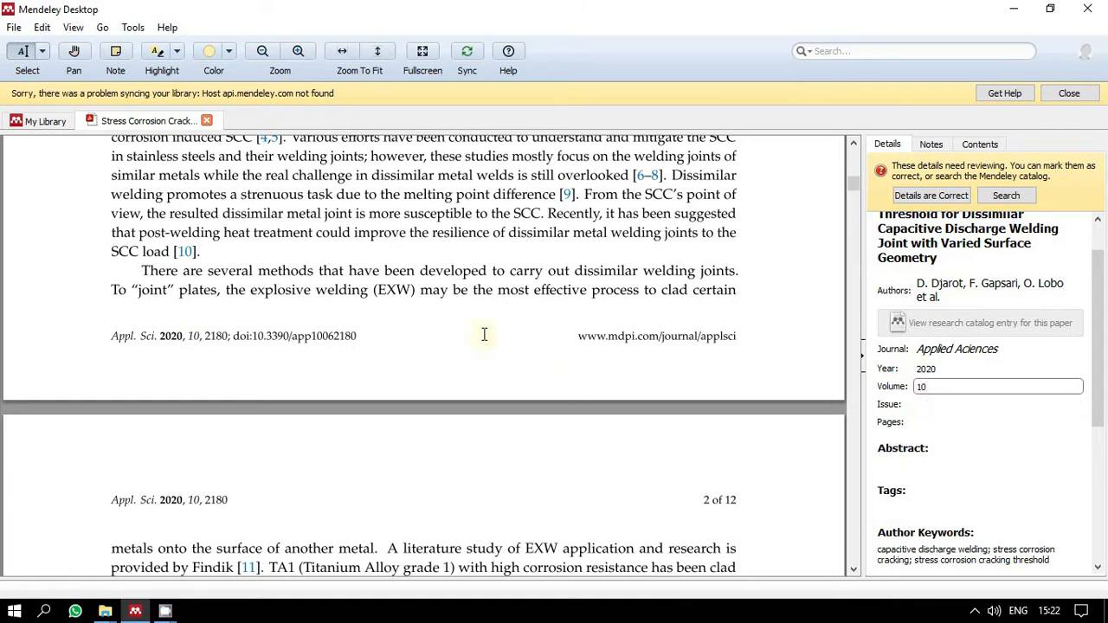
Set the article's pages to 12, using the page number printed on the paper's last page.
scroll(960, 460, up, 1)
scroll(585, 329, down, 10)
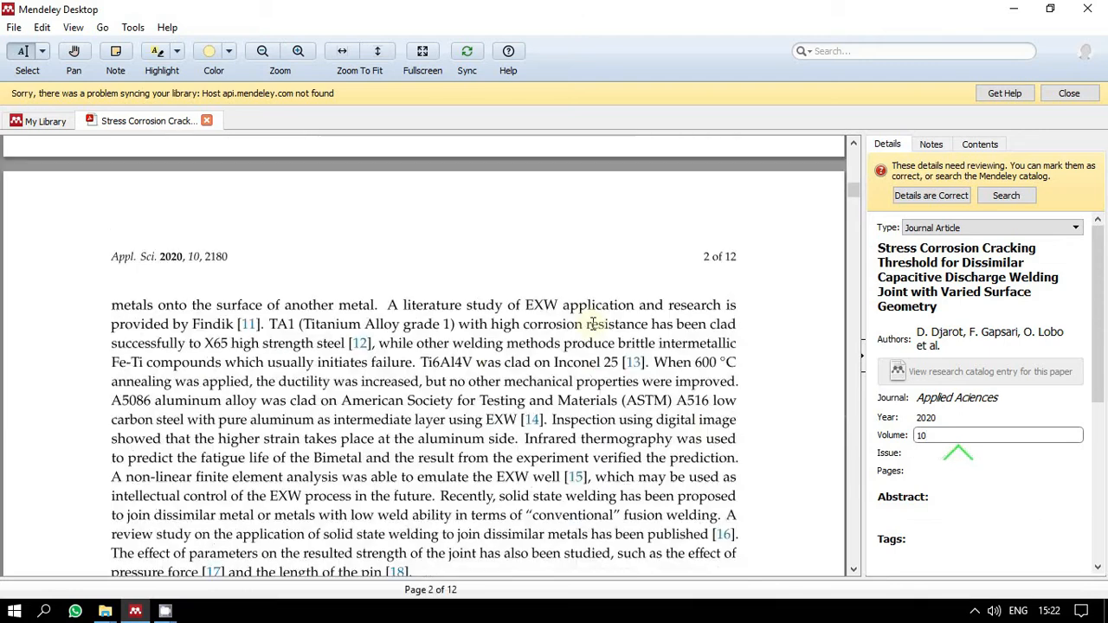
drag(849, 205, 863, 531)
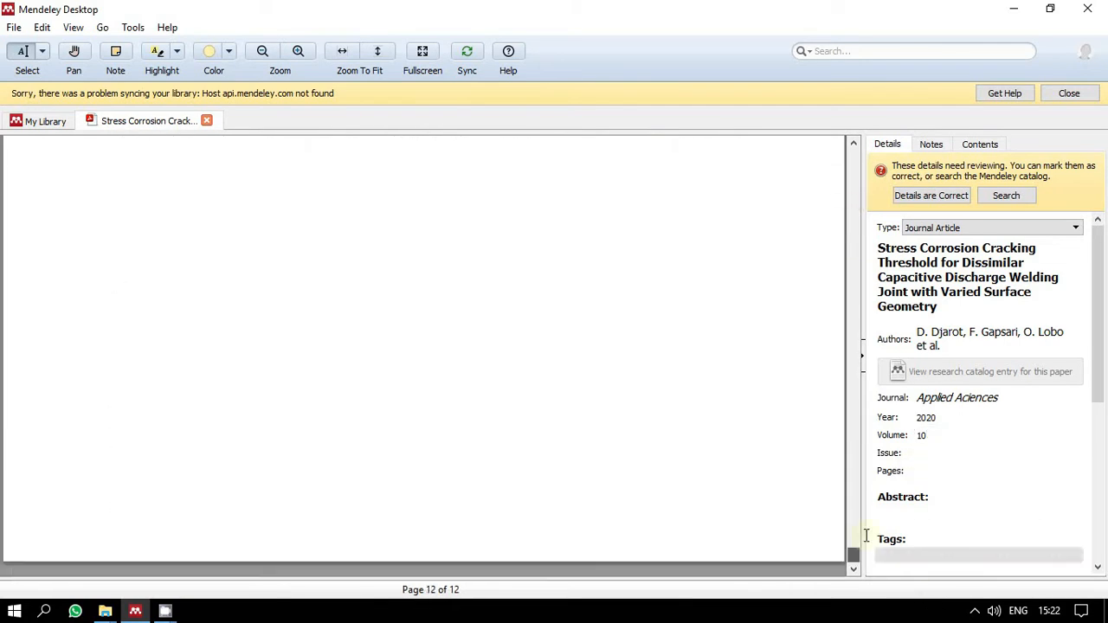
scroll(697, 378, up, 3)
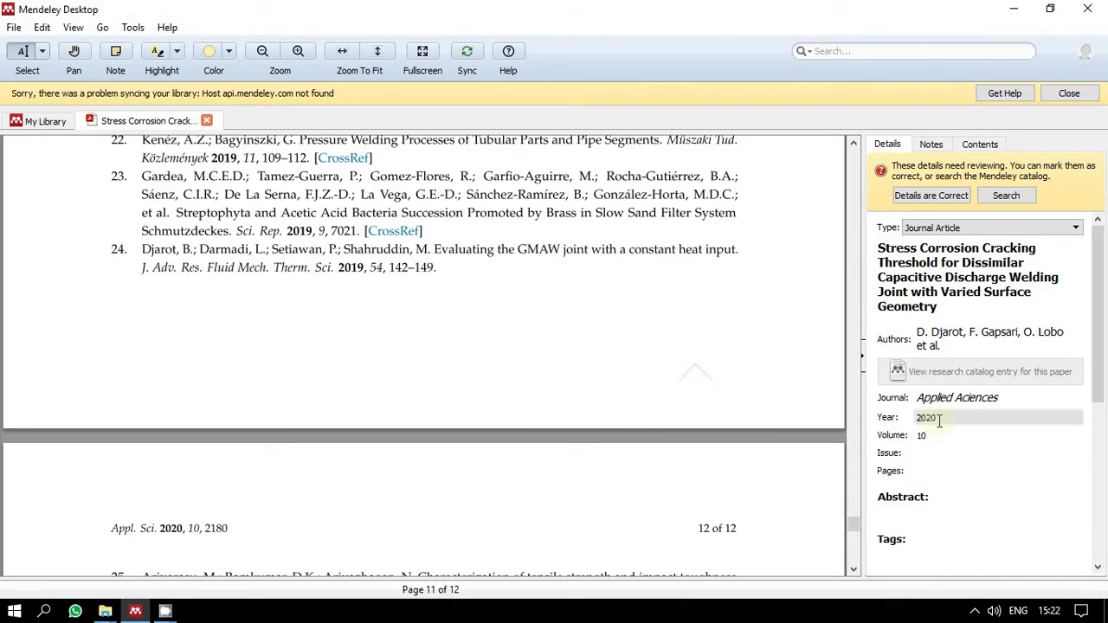
click(933, 472)
text(12)
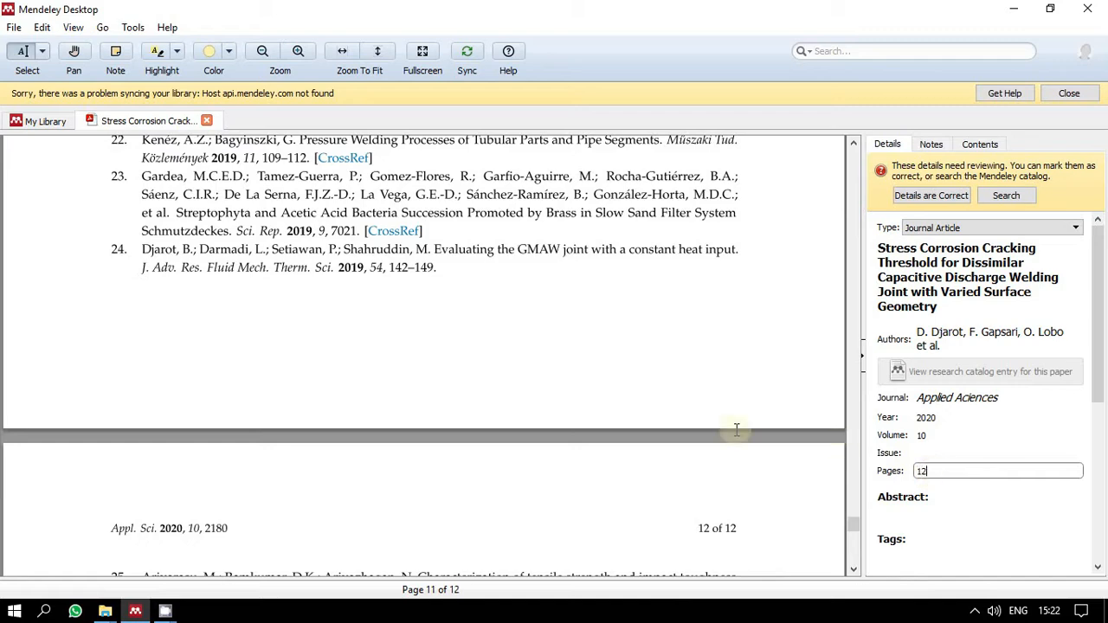
key(Return)
Copy the abstract text from the paper's first page into the entry's abstract and save it.
scroll(735, 428, up, 3)
drag(855, 524, 754, 156)
scroll(438, 287, down, 4)
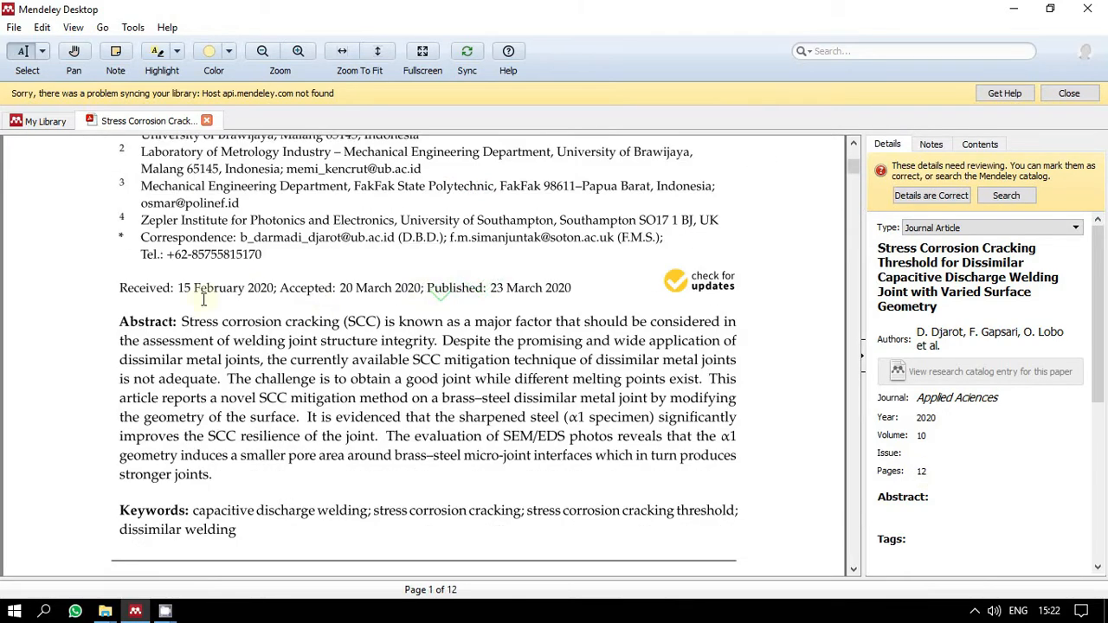
drag(184, 321, 212, 475)
key(ctrl+c)
click(898, 514)
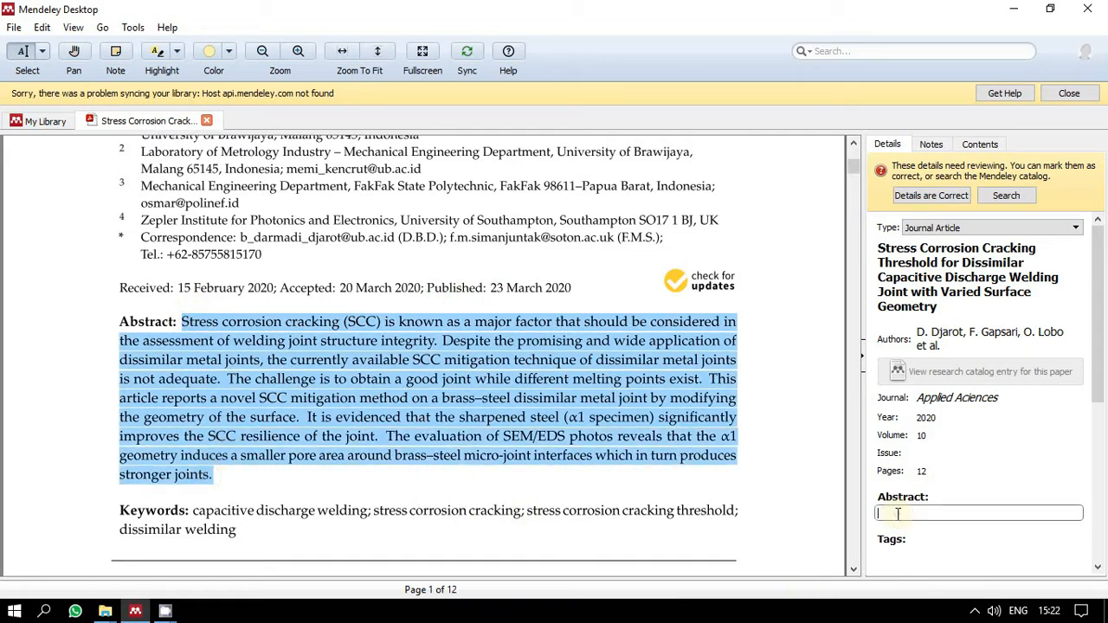
key(ctrl+v)
scroll(699, 398, down, 2)
click(670, 424)
Set the publisher to MDPI, based on the logo on the paper's first page.
scroll(1048, 554, down, 6)
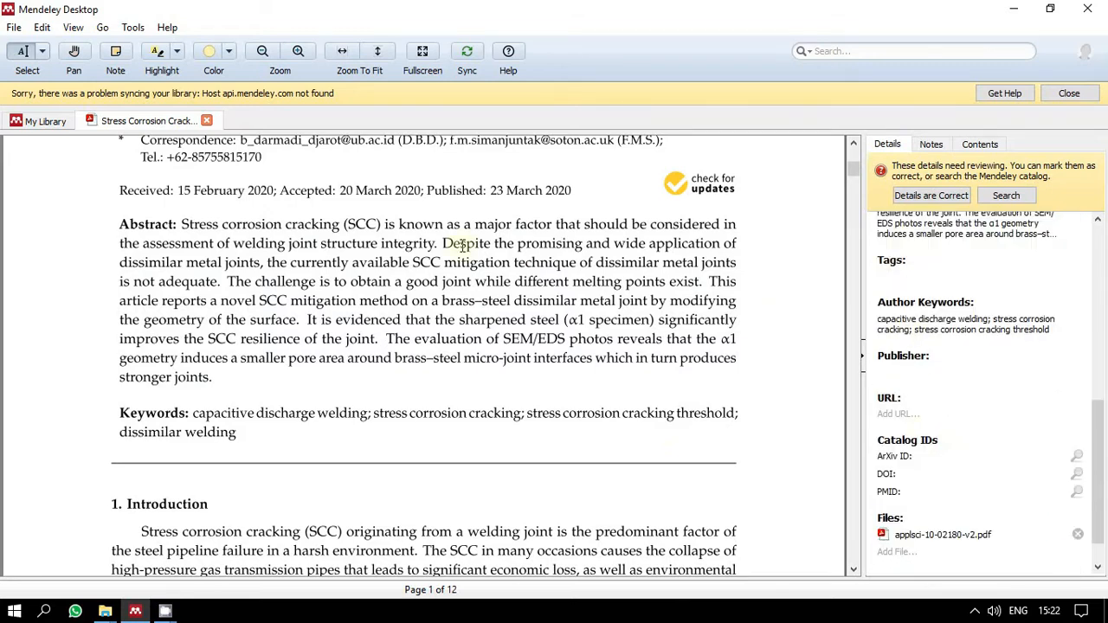
scroll(588, 311, up, 3)
scroll(849, 171, up, 6)
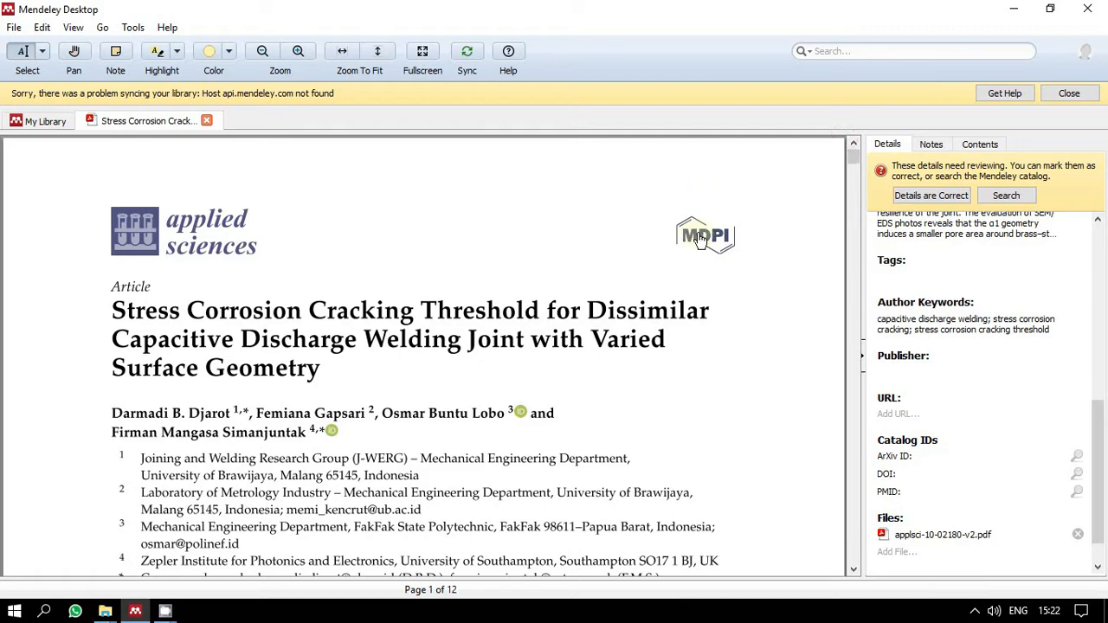
scroll(760, 362, down, 9)
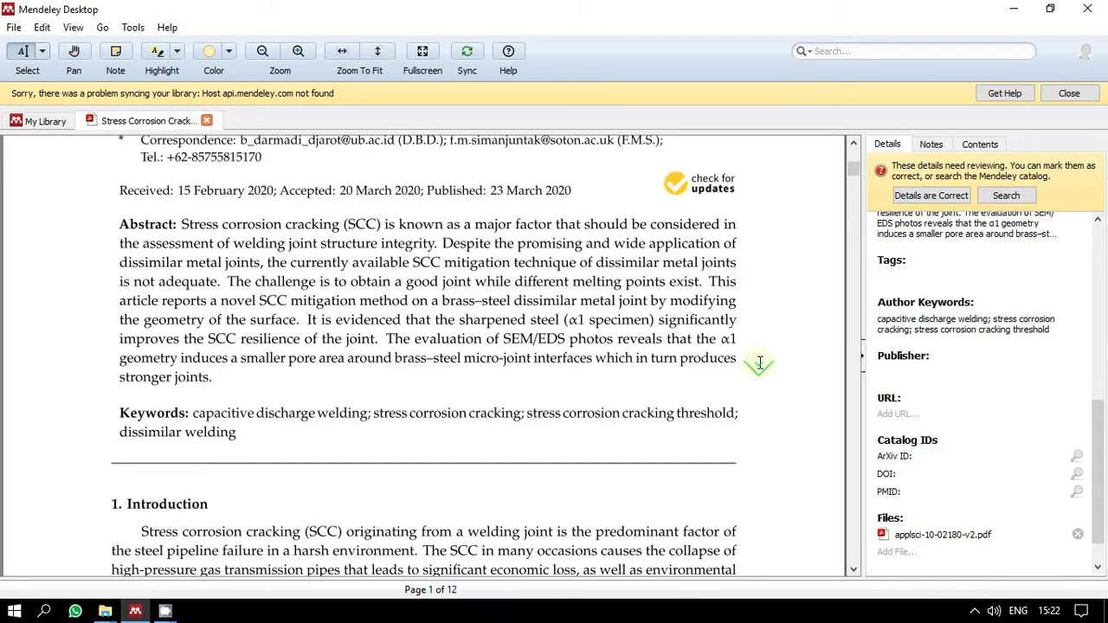
scroll(759, 362, down, 9)
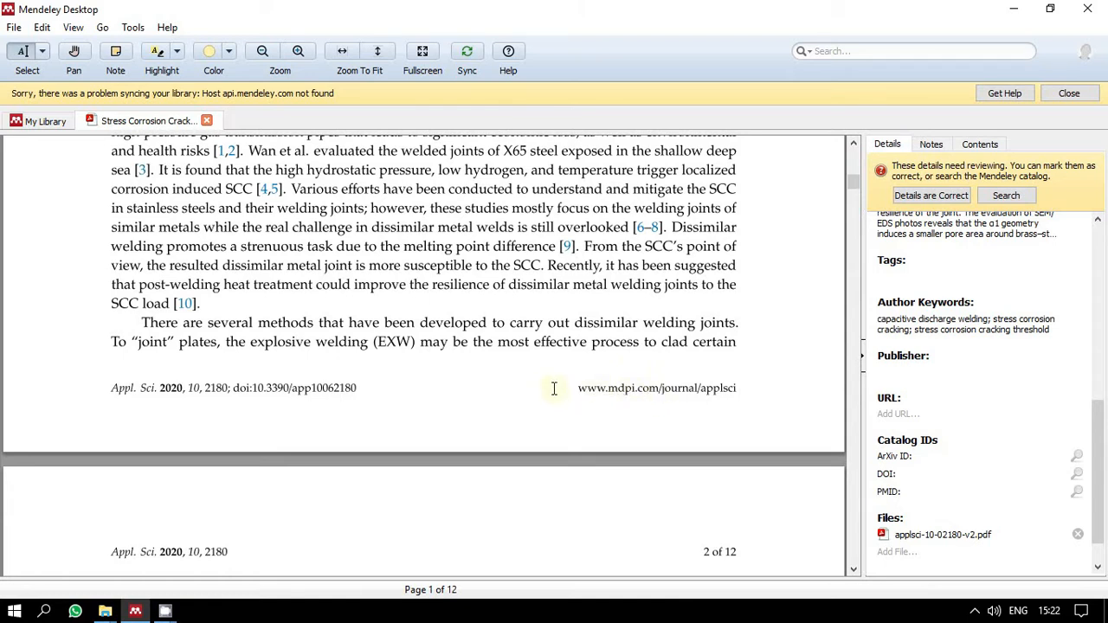
click(921, 371)
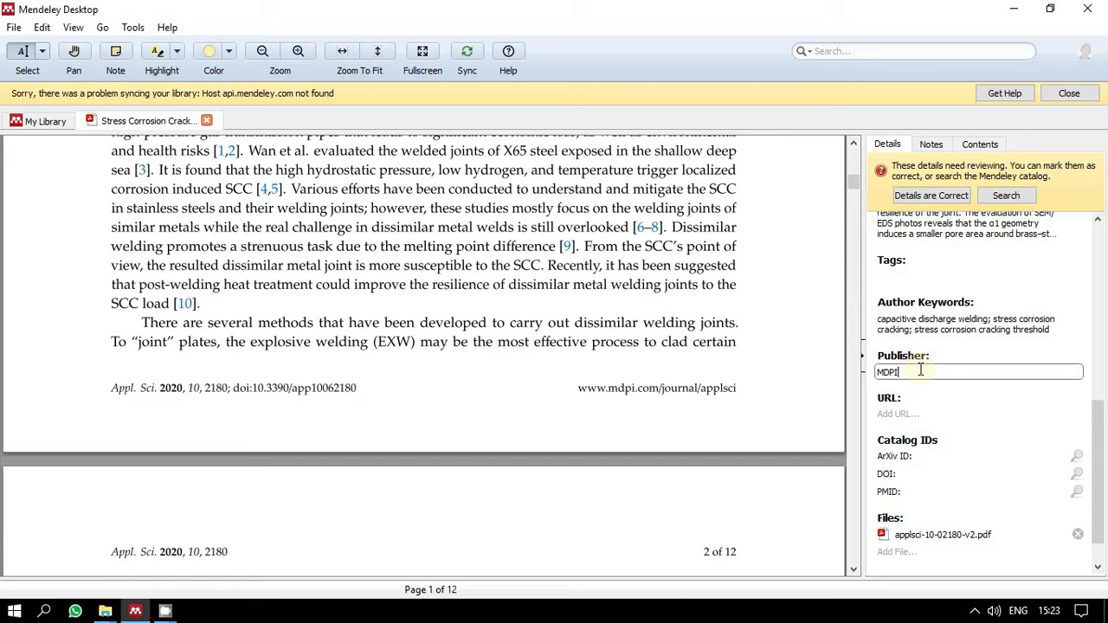
click(744, 383)
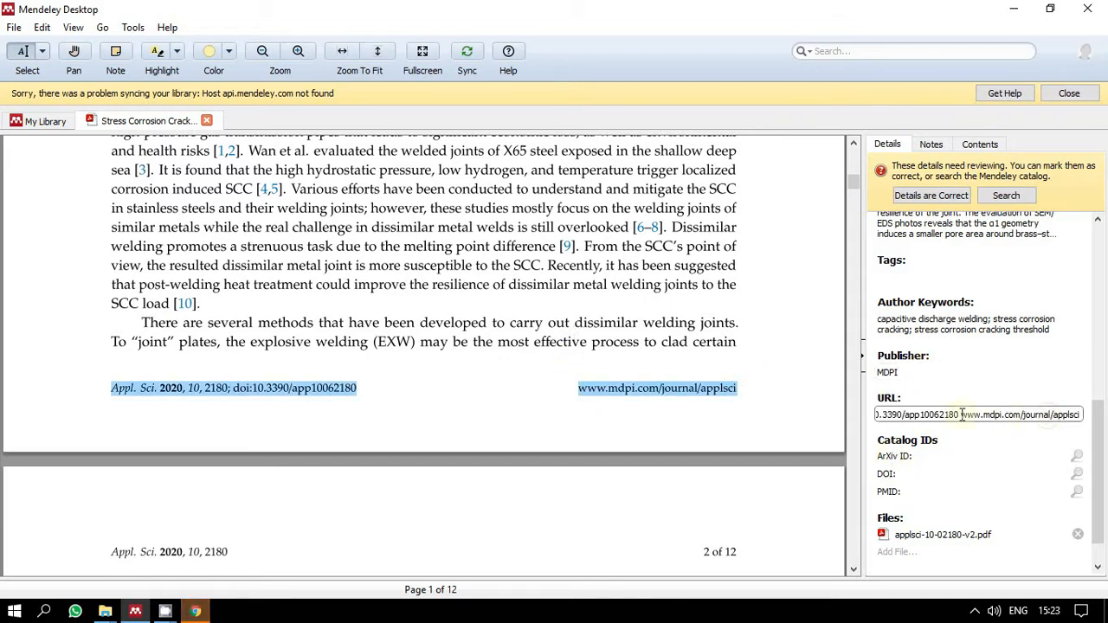
drag(961, 415, 754, 424)
key(BackSpace)
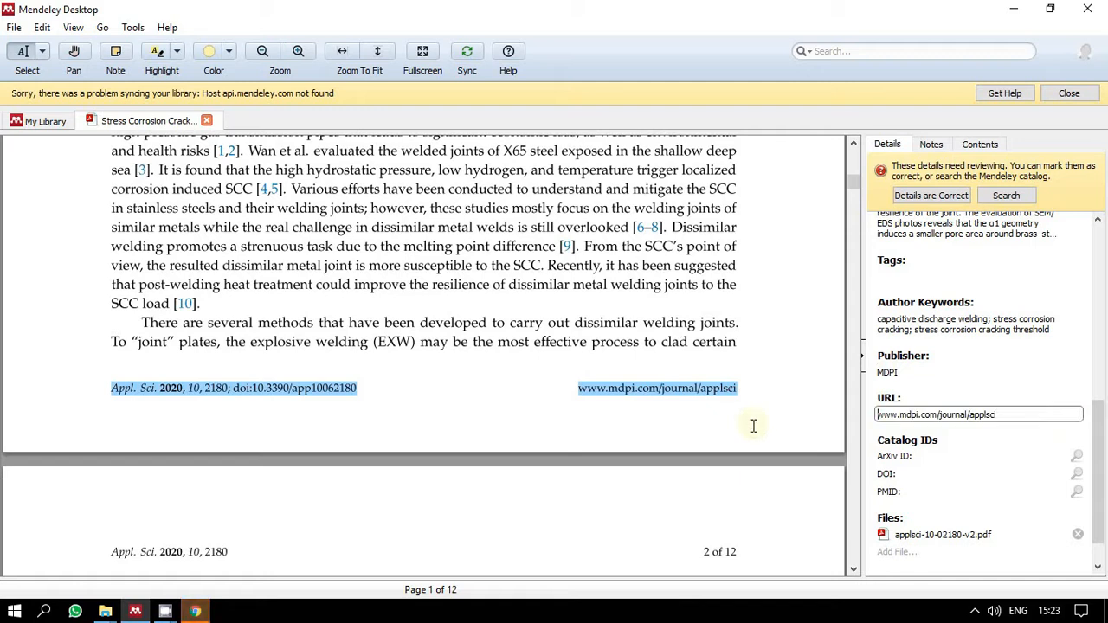
click(753, 425)
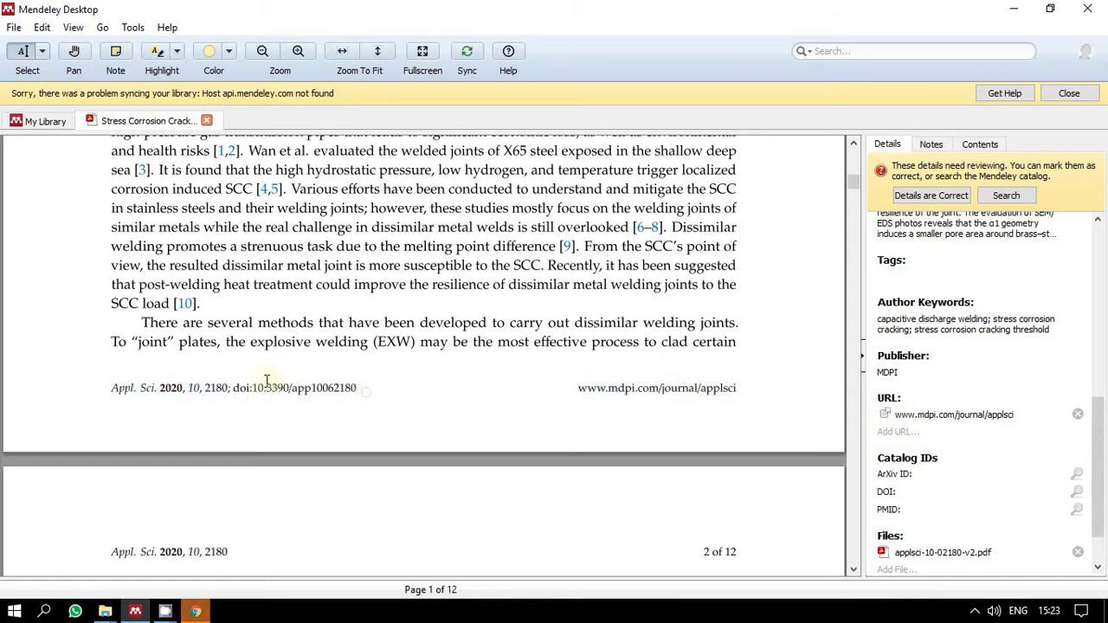
Set the DOI to 10.3390/app10062180 from the first-page footer and mark the article's details as correct.
key(BackSpace)
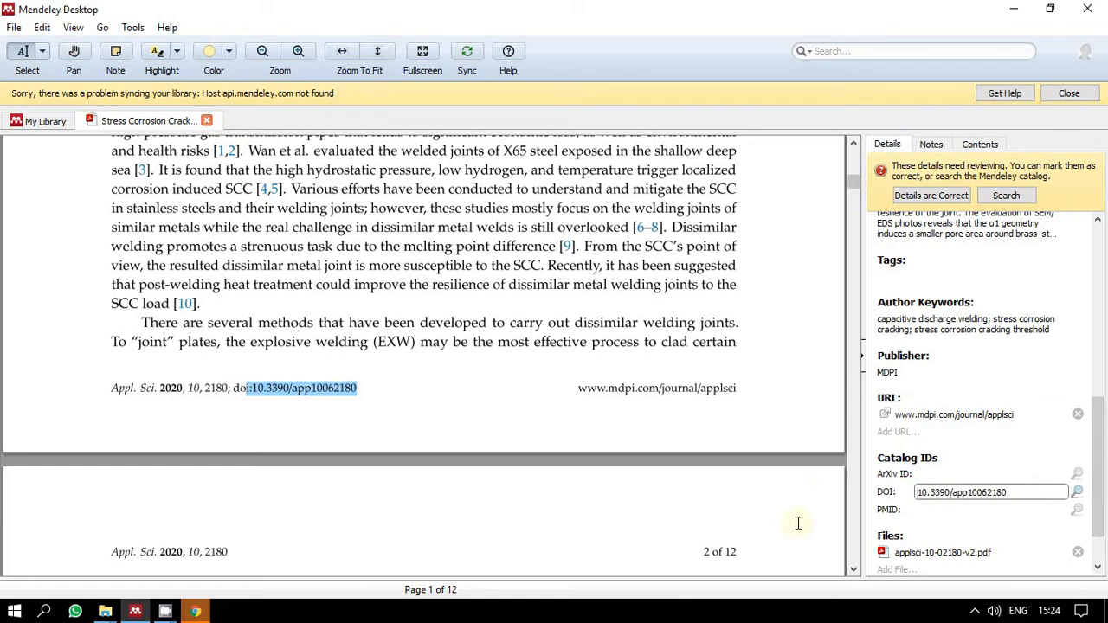
click(601, 506)
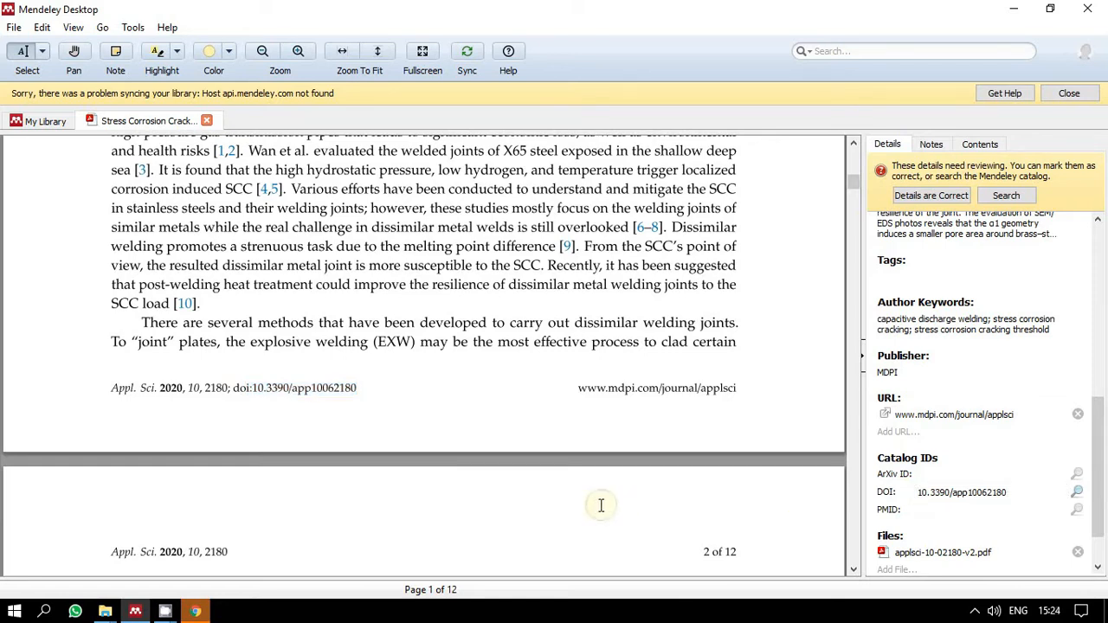
scroll(974, 462, up, 10)
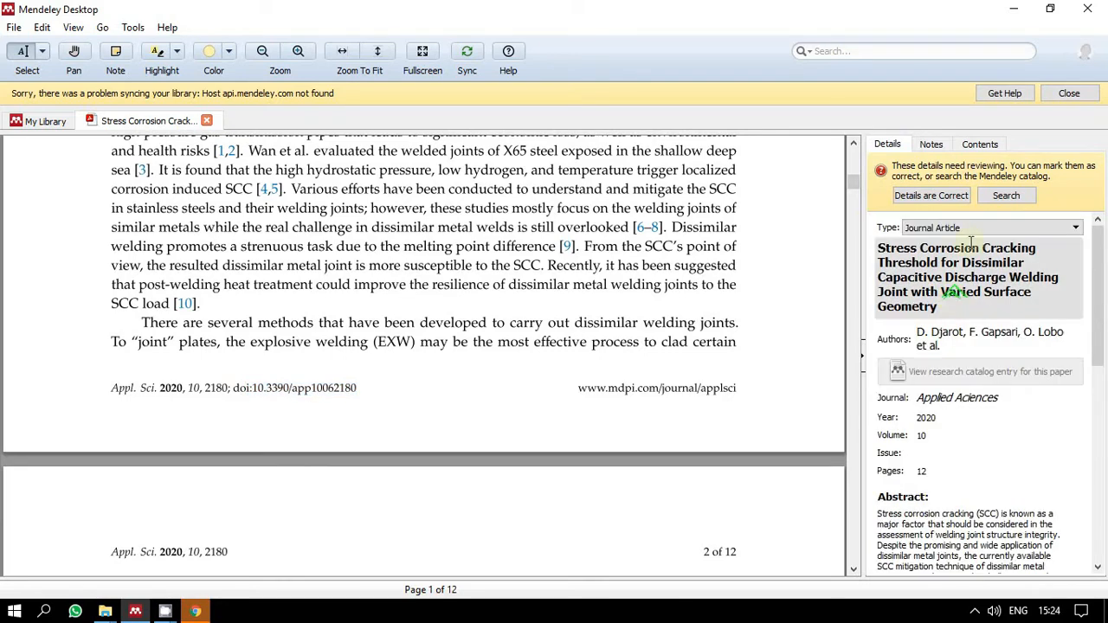
click(957, 196)
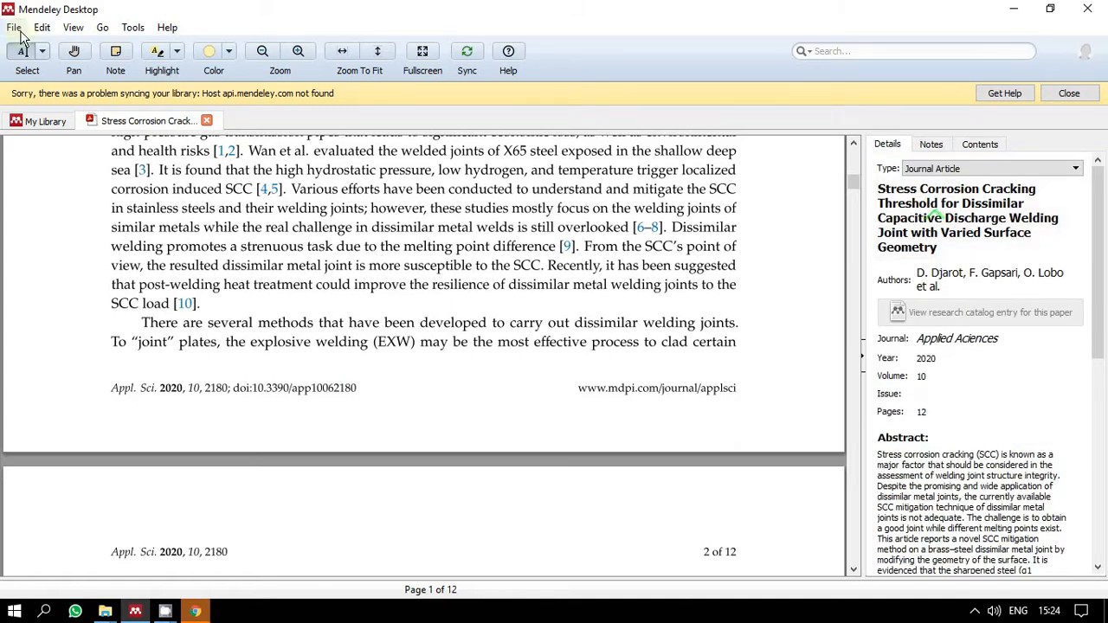
Close the Stress Corrosion Cracking paper's PDF and return to the list of all library documents.
click(45, 121)
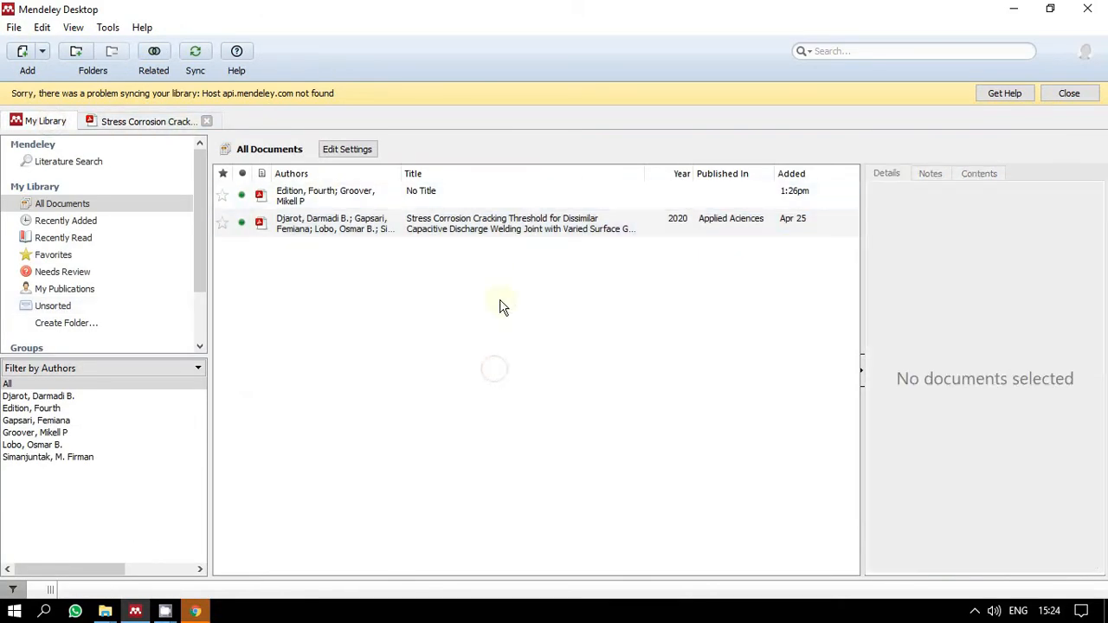
click(163, 126)
scroll(115, 148, up, 10)
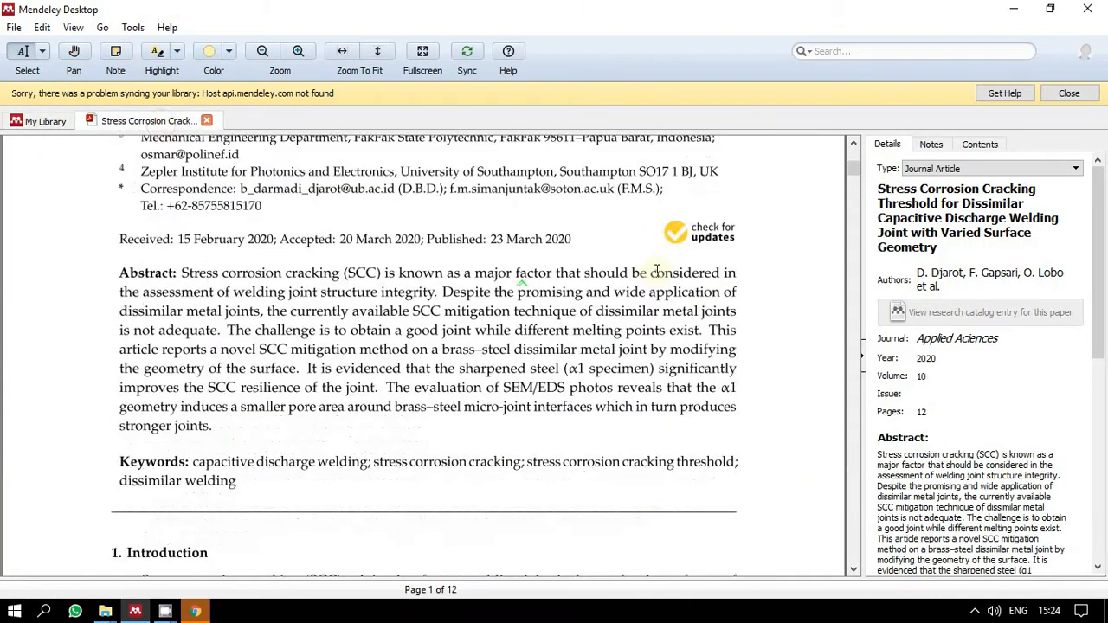
click(206, 120)
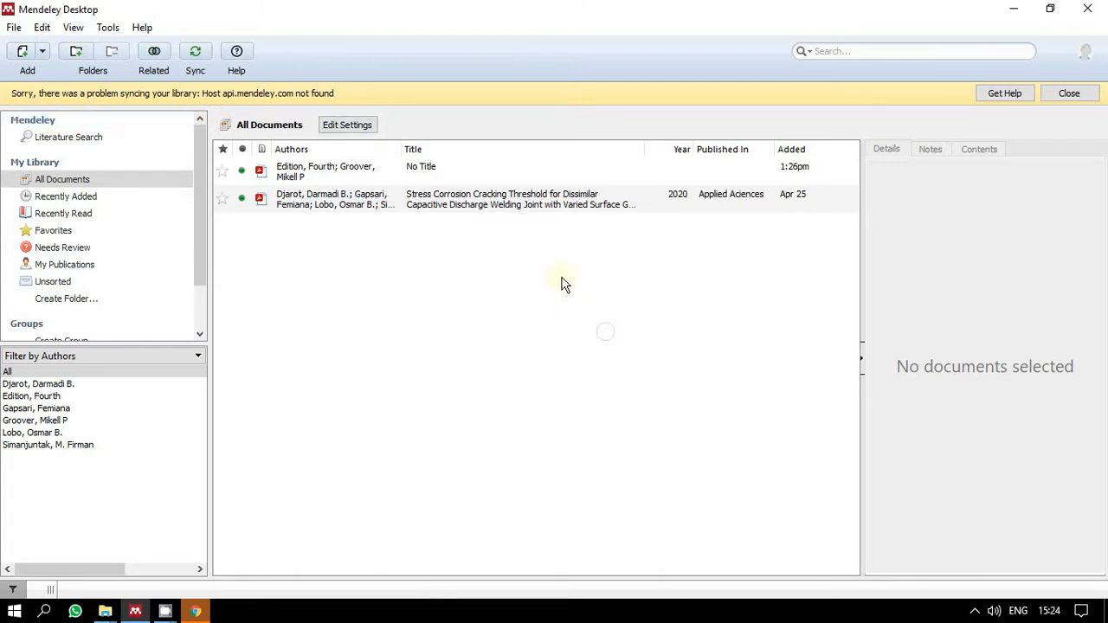
Review the stored details of the Stress Corrosion Cracking article in the library, from its title and authors through the abstract.
click(470, 197)
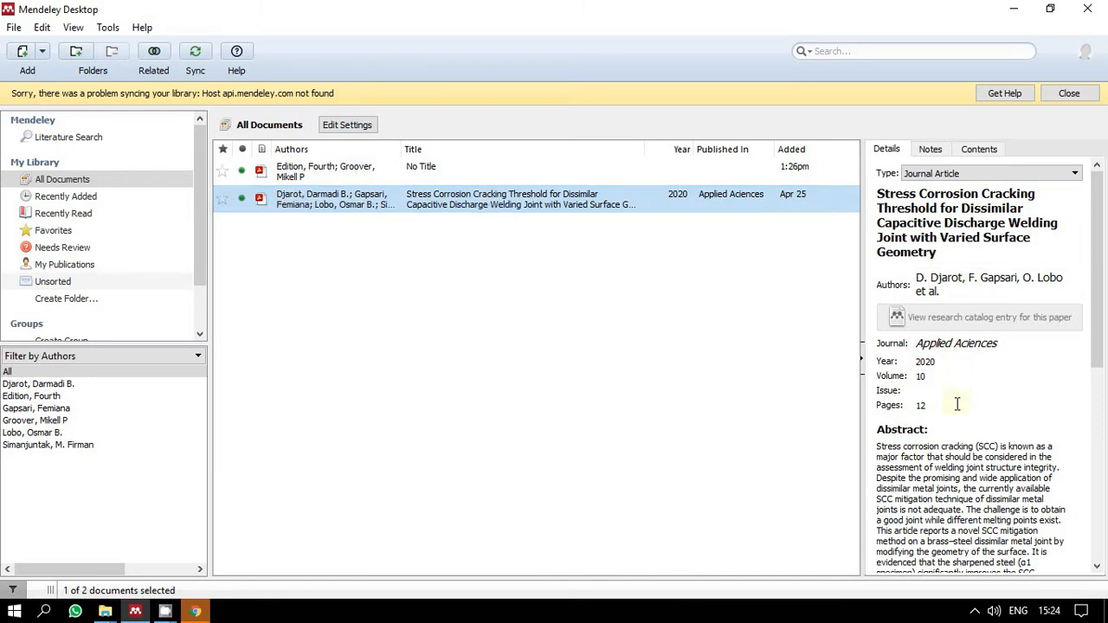
click(645, 305)
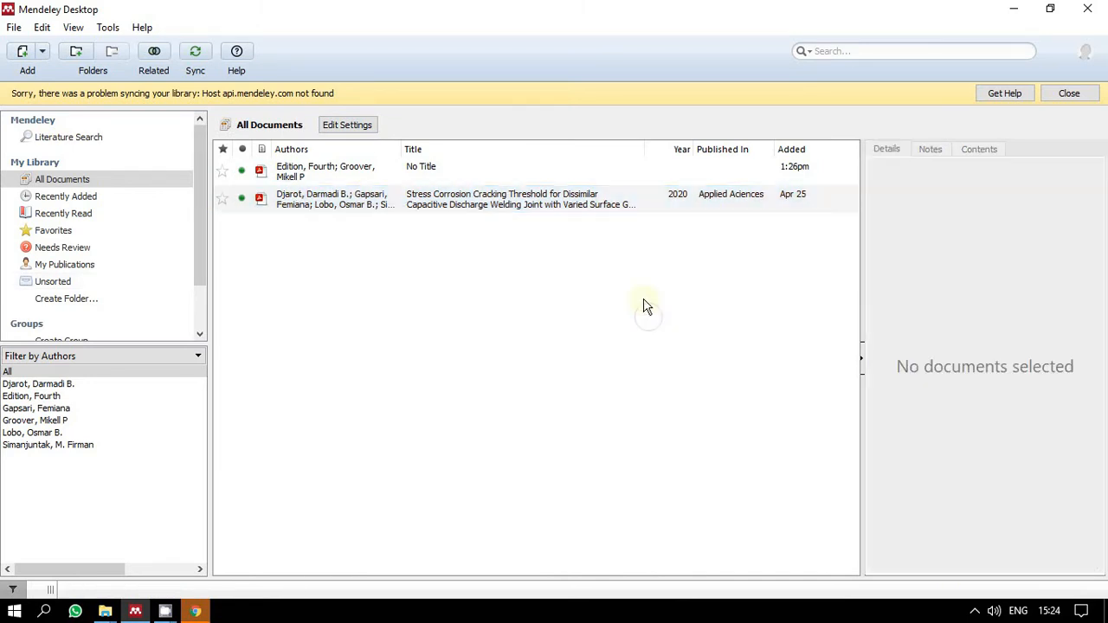
click(580, 199)
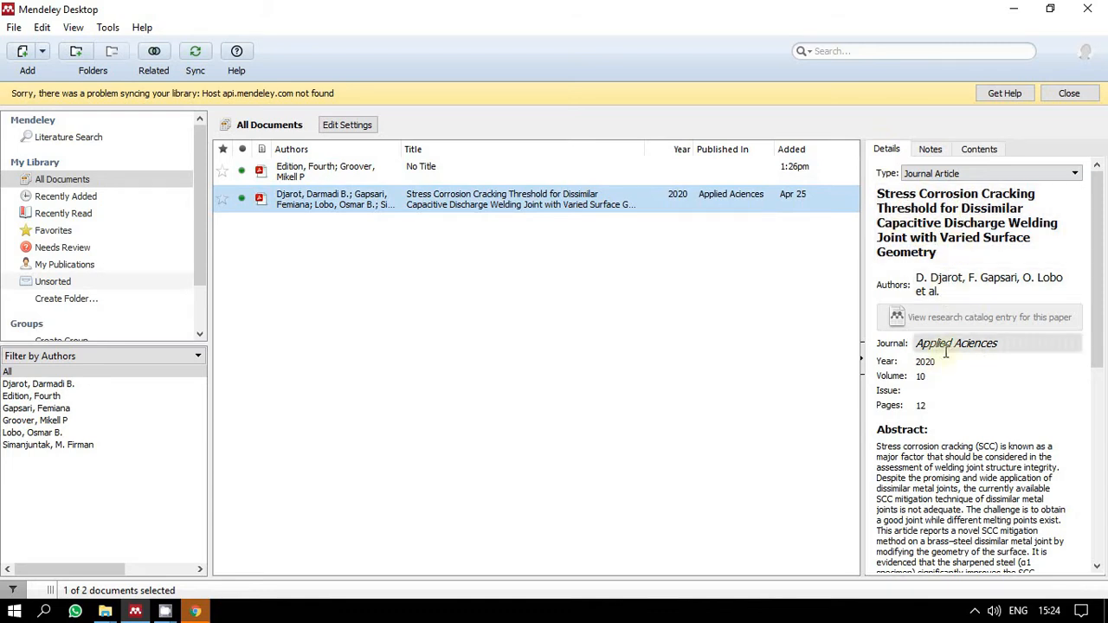
scroll(918, 398, down, 3)
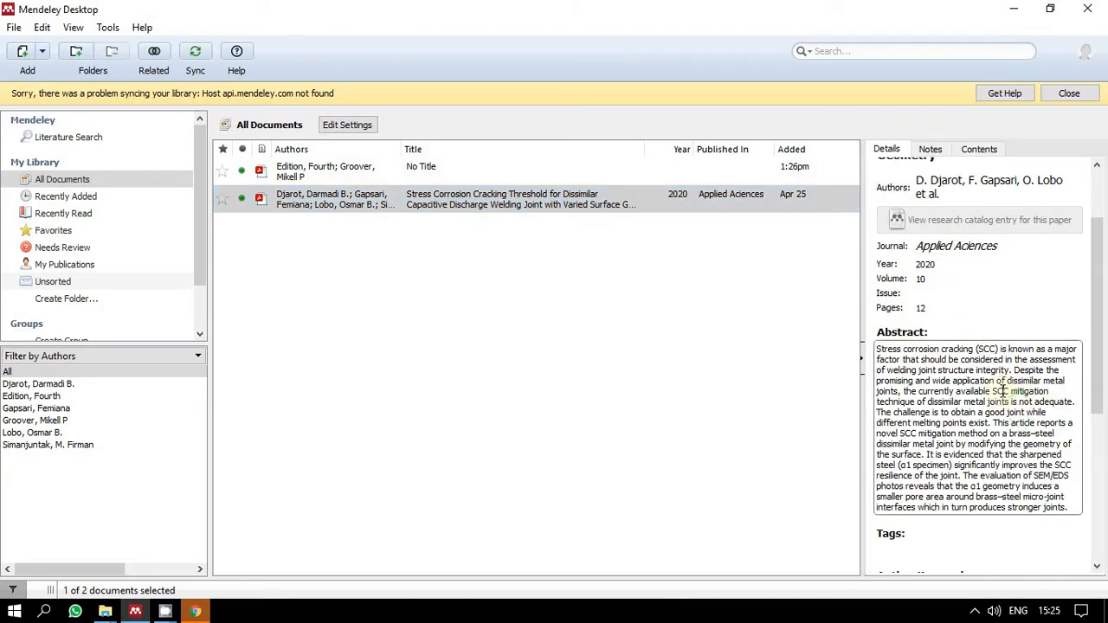
click(770, 411)
click(687, 199)
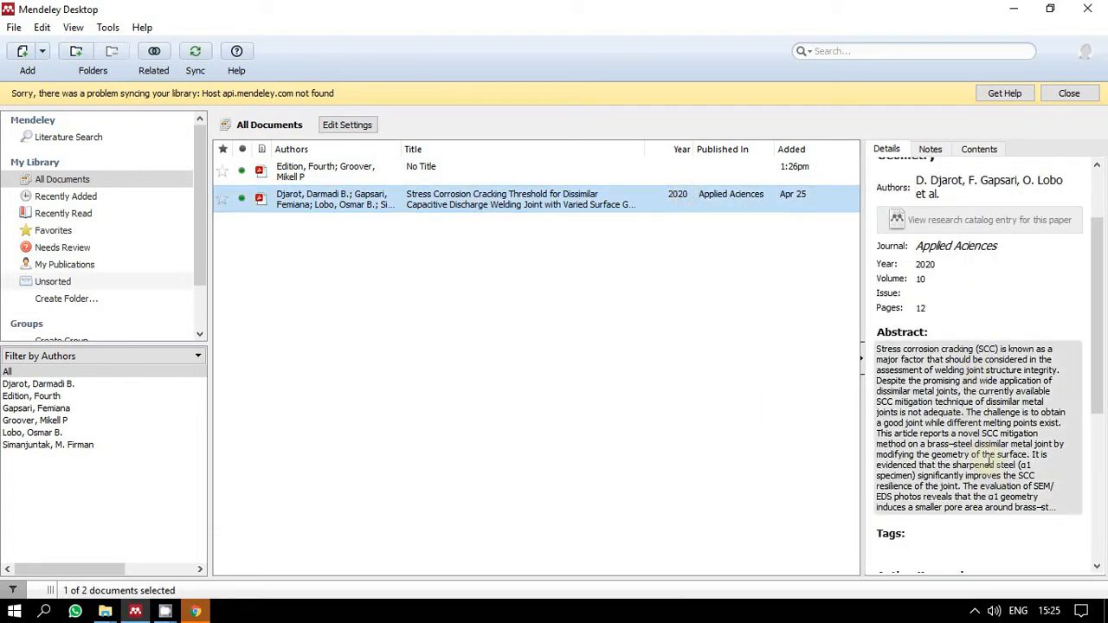
scroll(987, 459, down, 1)
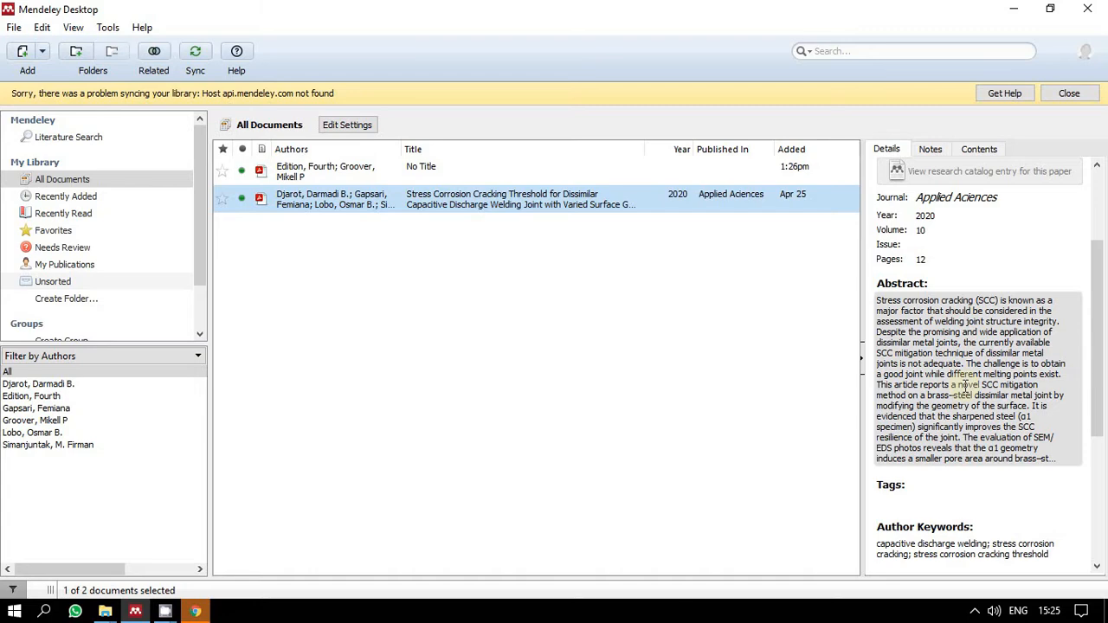
scroll(964, 387, up, 1)
Clear the selection and open the PDF of the "No Title" library entry for reading.
click(655, 299)
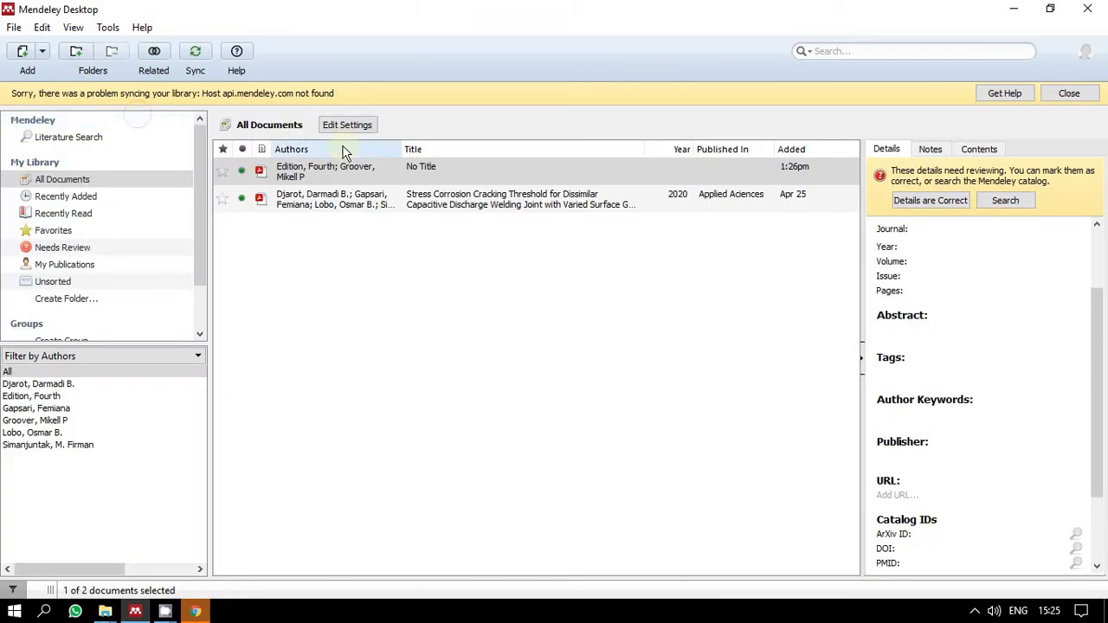
click(366, 376)
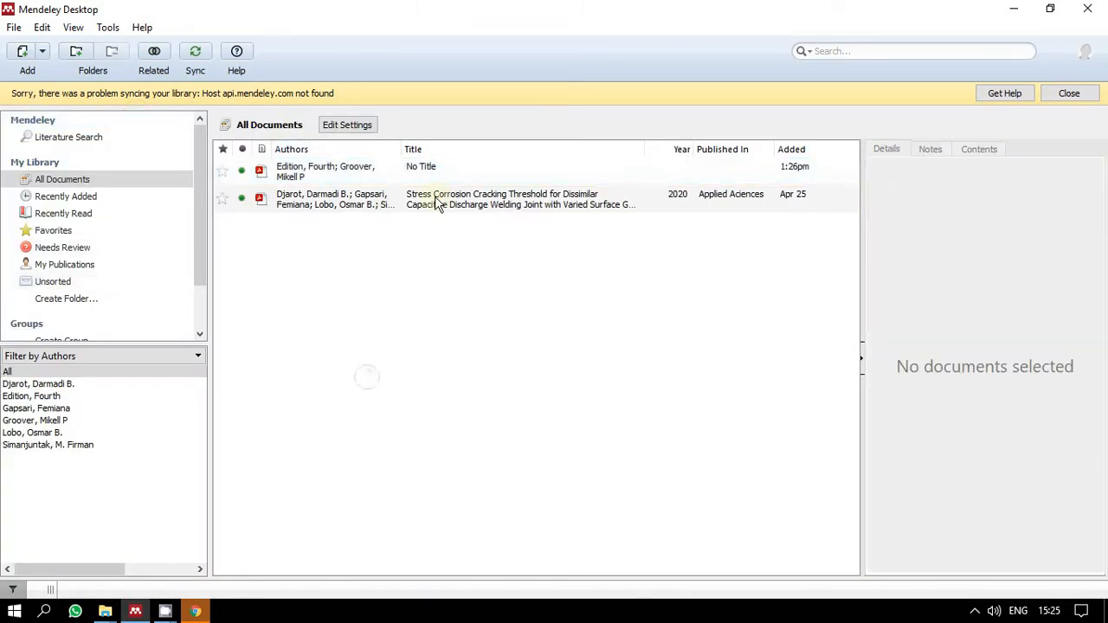
double_click(439, 174)
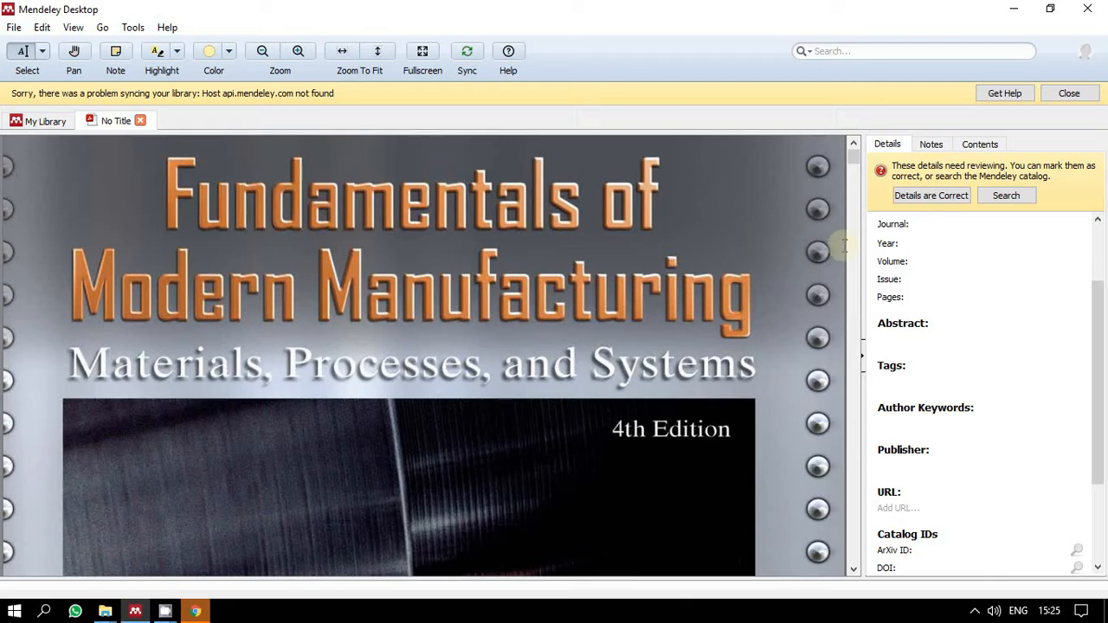
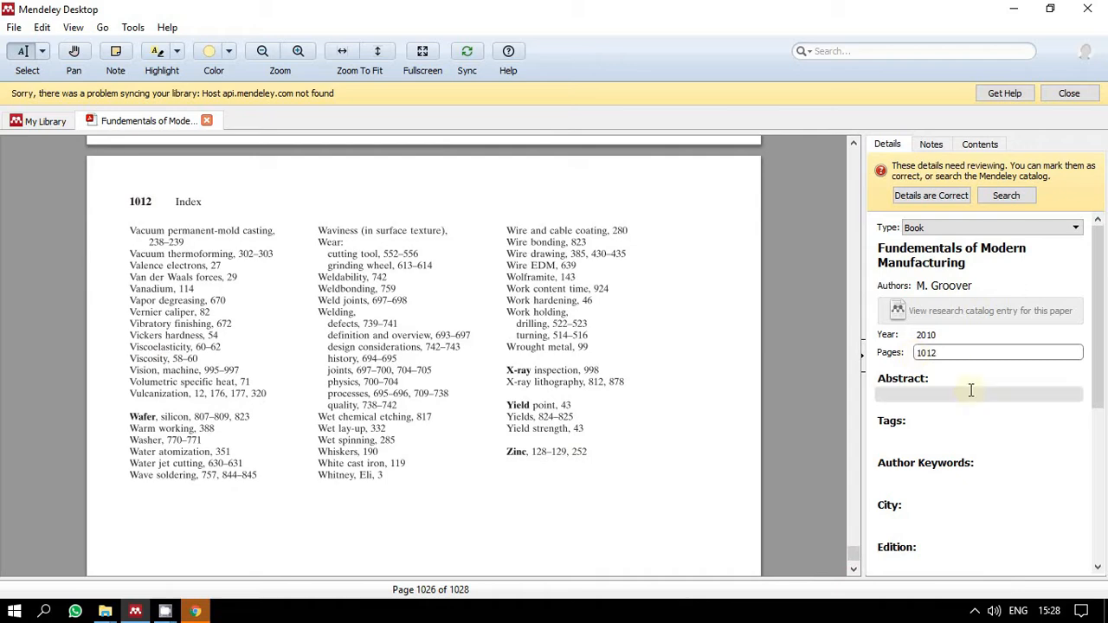
Save 1012 as the book's pages and leave its abstract and city empty.
click(699, 383)
scroll(732, 384, down, 3)
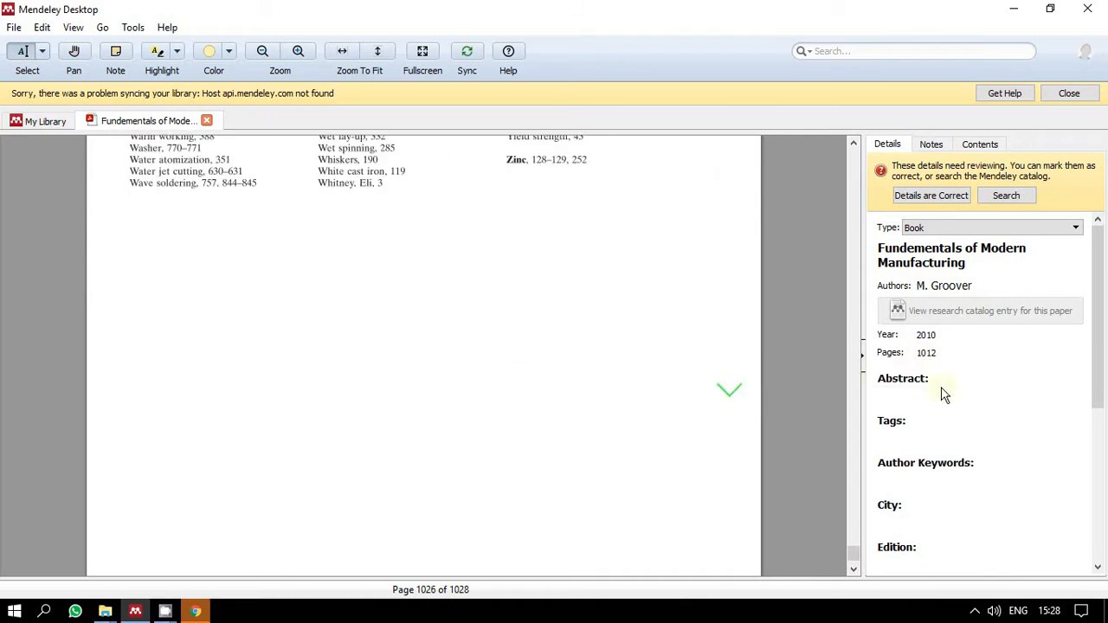
scroll(771, 425, up, 1)
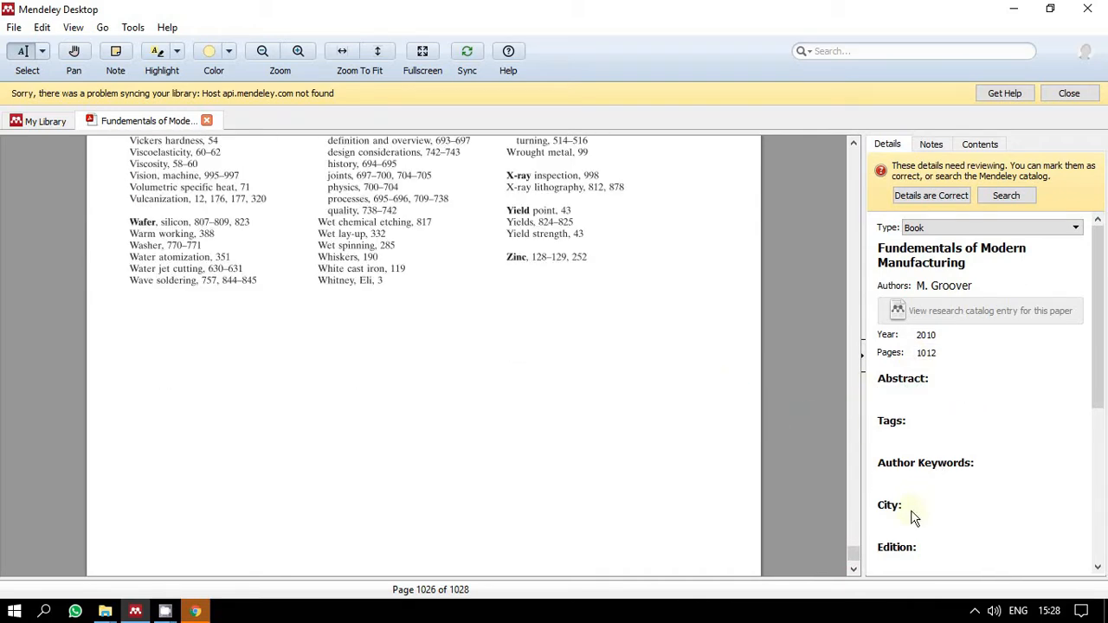
click(904, 519)
click(720, 395)
Go back to the book's cover and enter 4 as its edition.
drag(854, 555, 860, 96)
scroll(566, 295, down, 2)
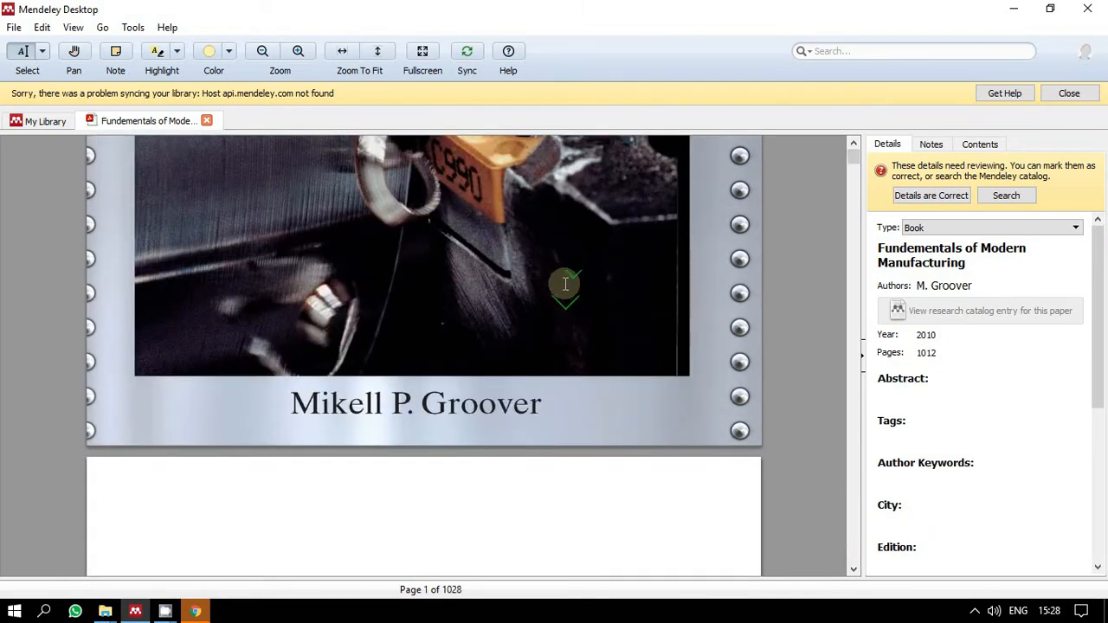
scroll(567, 300, up, 3)
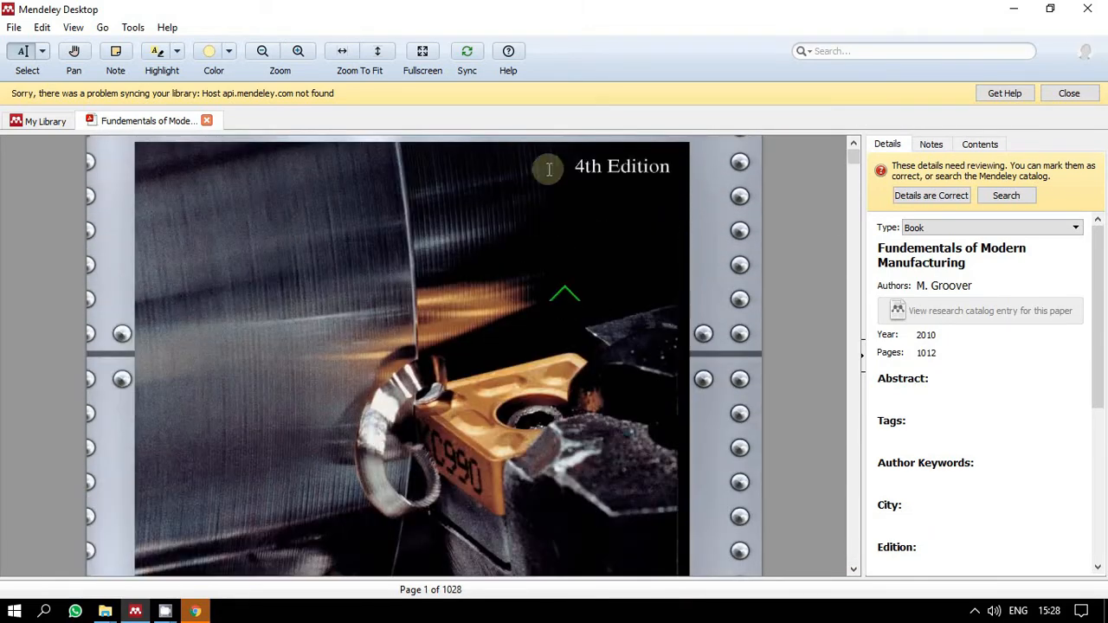
click(914, 564)
text(4)
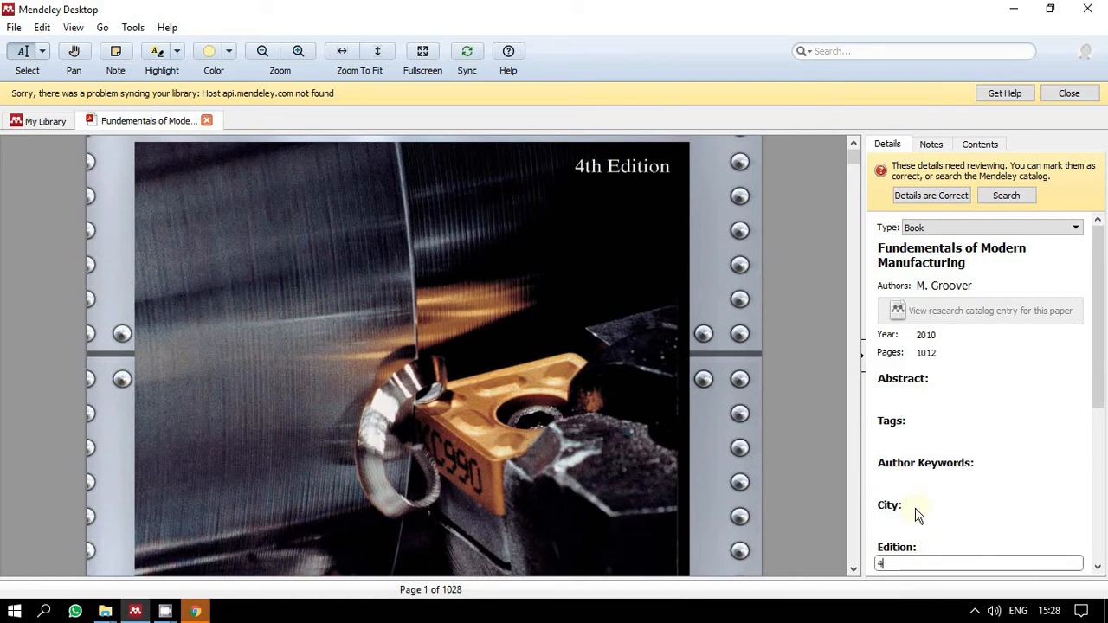
Enter US as the book's city, consulting the title and copyright pages.
click(912, 516)
scroll(658, 422, down, 10)
scroll(658, 421, down, 15)
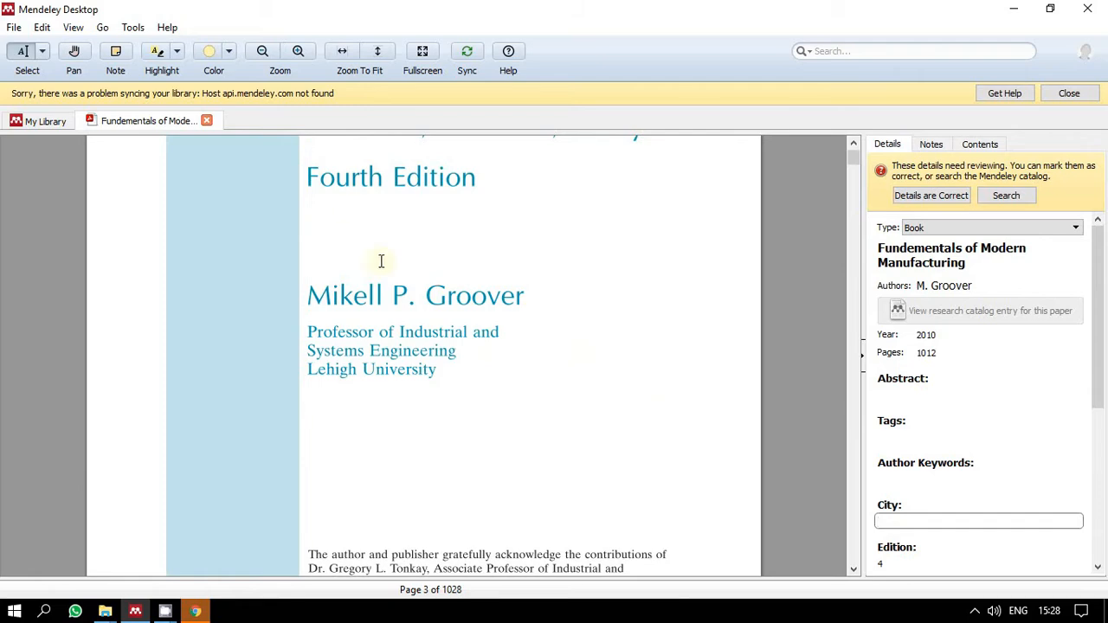
scroll(417, 416, down, 5)
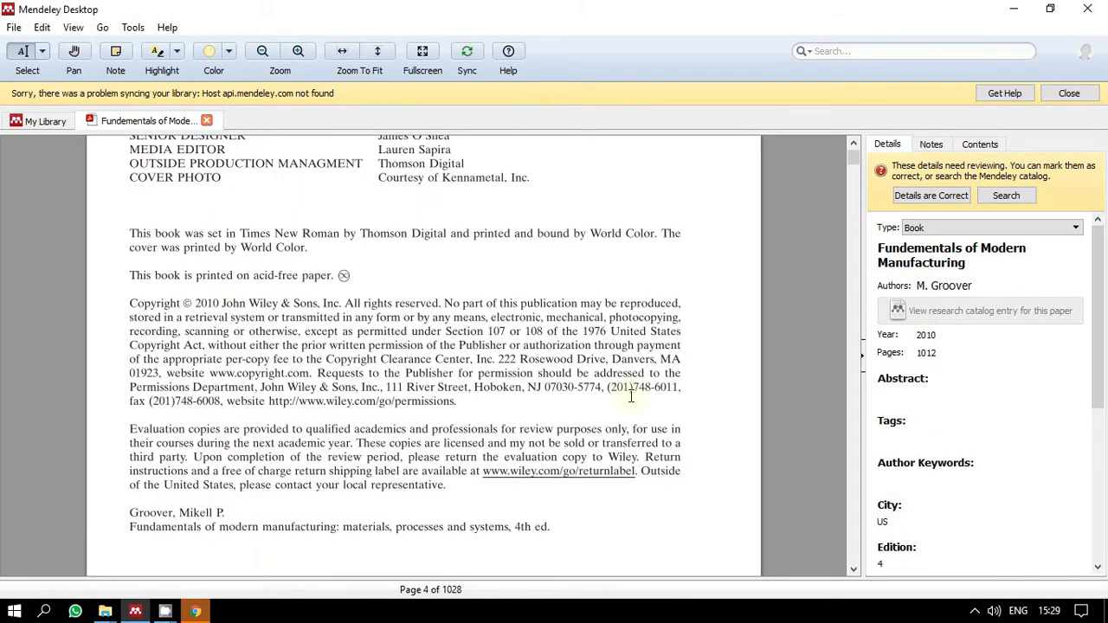
Copy the publisher name JOHN WILEY & SONS, INC. from the title page into the book's publisher field.
scroll(968, 425, down, 5)
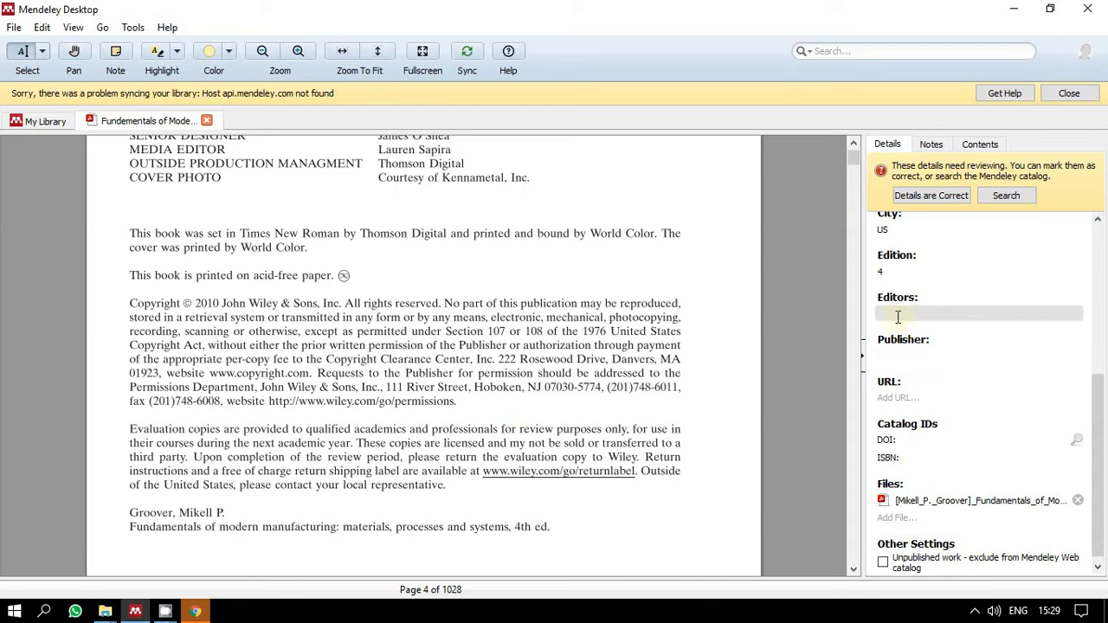
scroll(385, 358, down, 3)
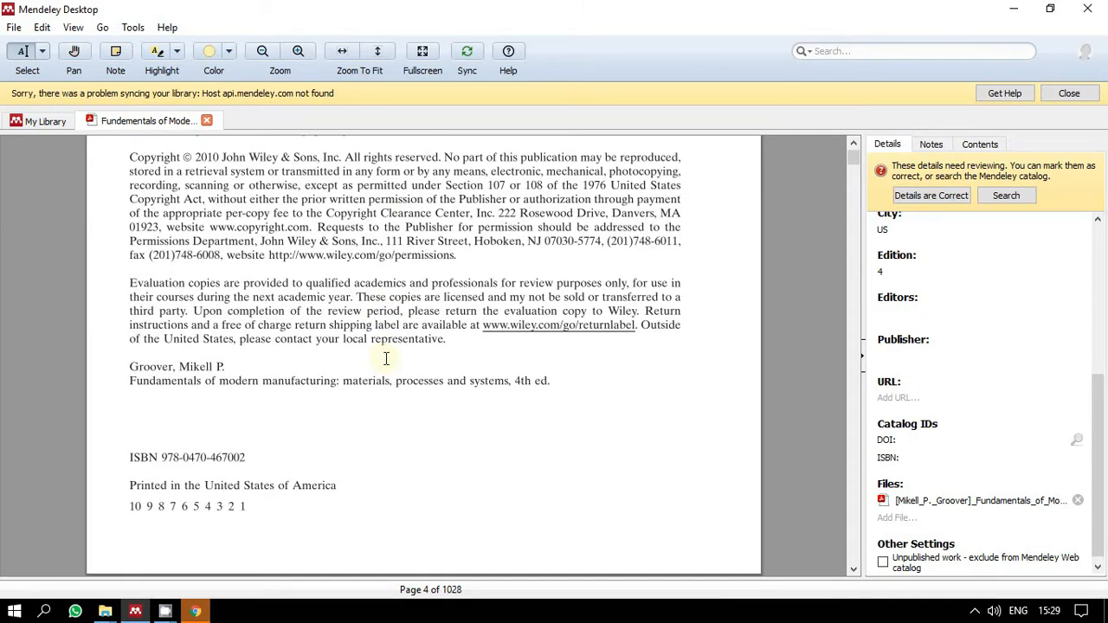
scroll(421, 492, up, 10)
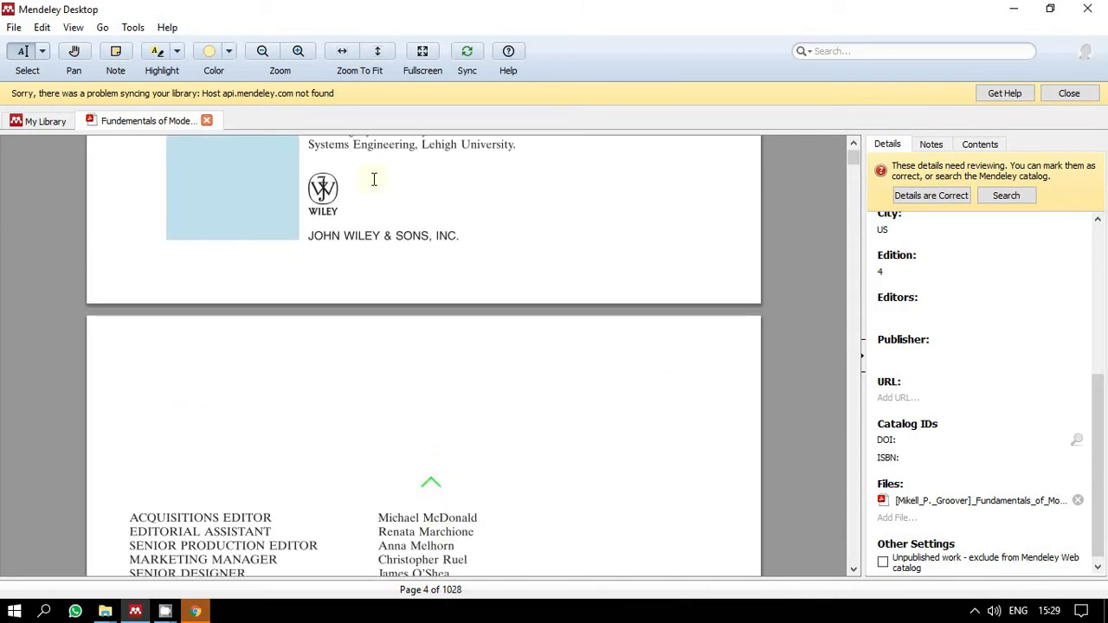
click(909, 400)
click(913, 356)
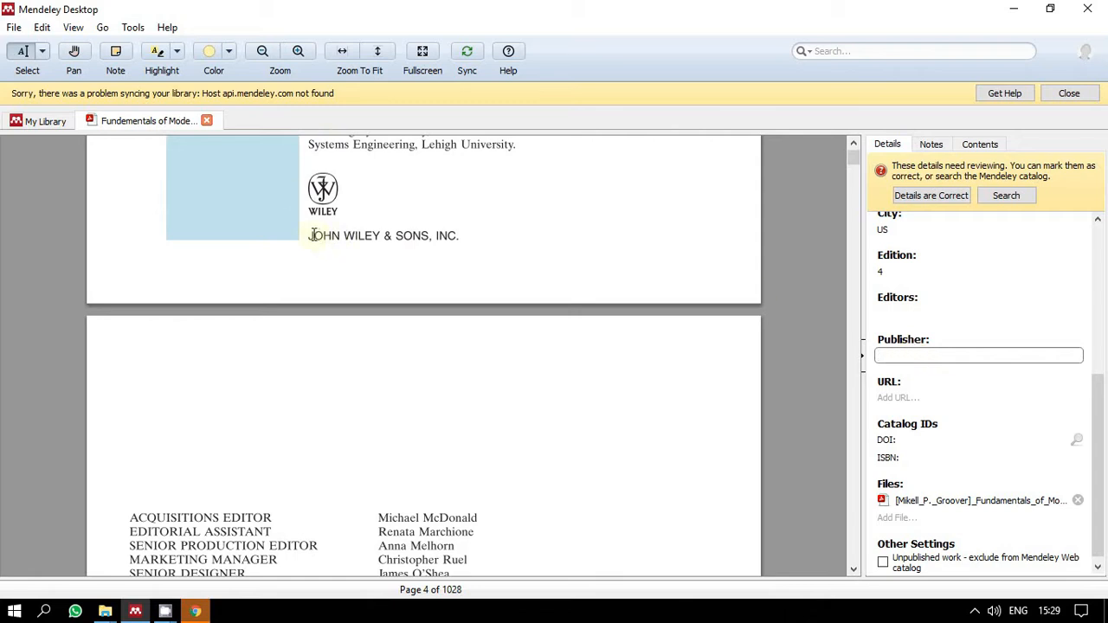
drag(311, 235, 458, 240)
key(ctrl+c)
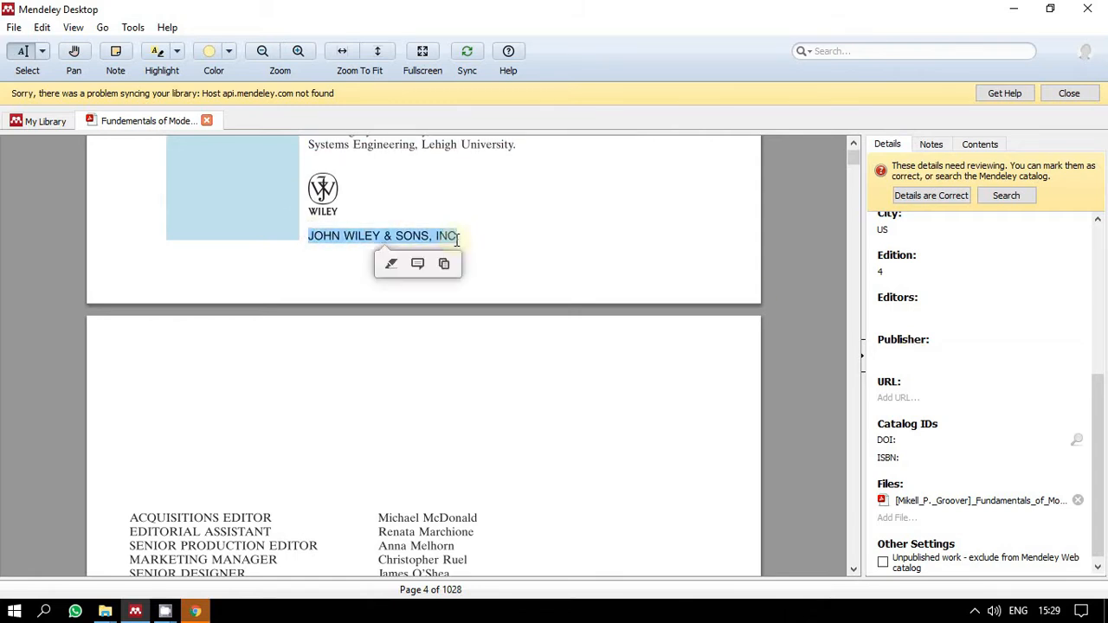
click(915, 353)
key(ctrl+v)
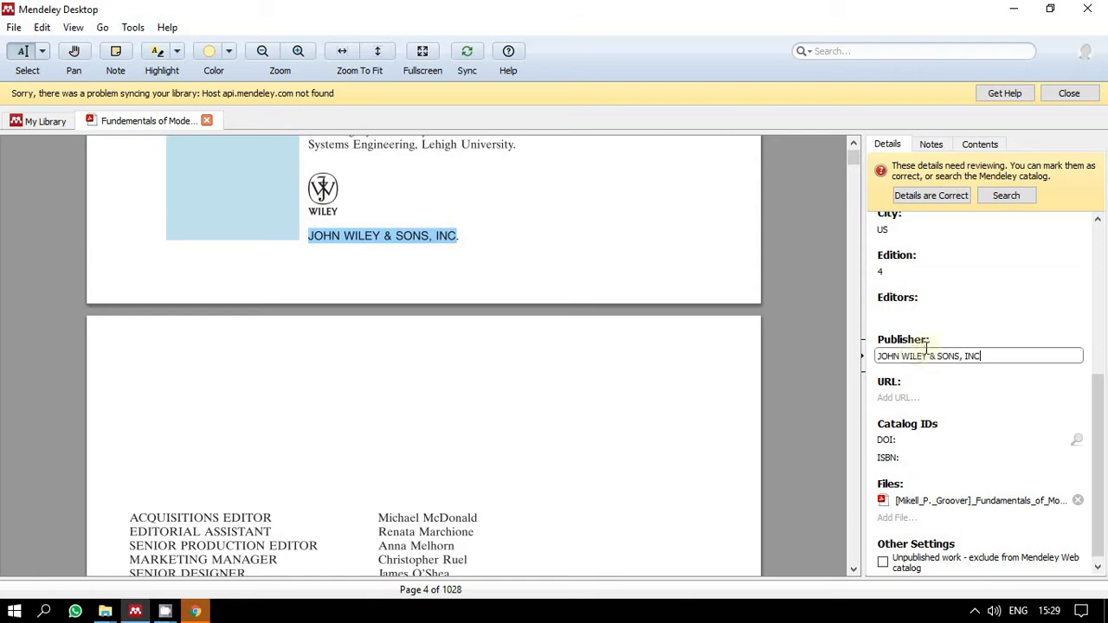
click(785, 300)
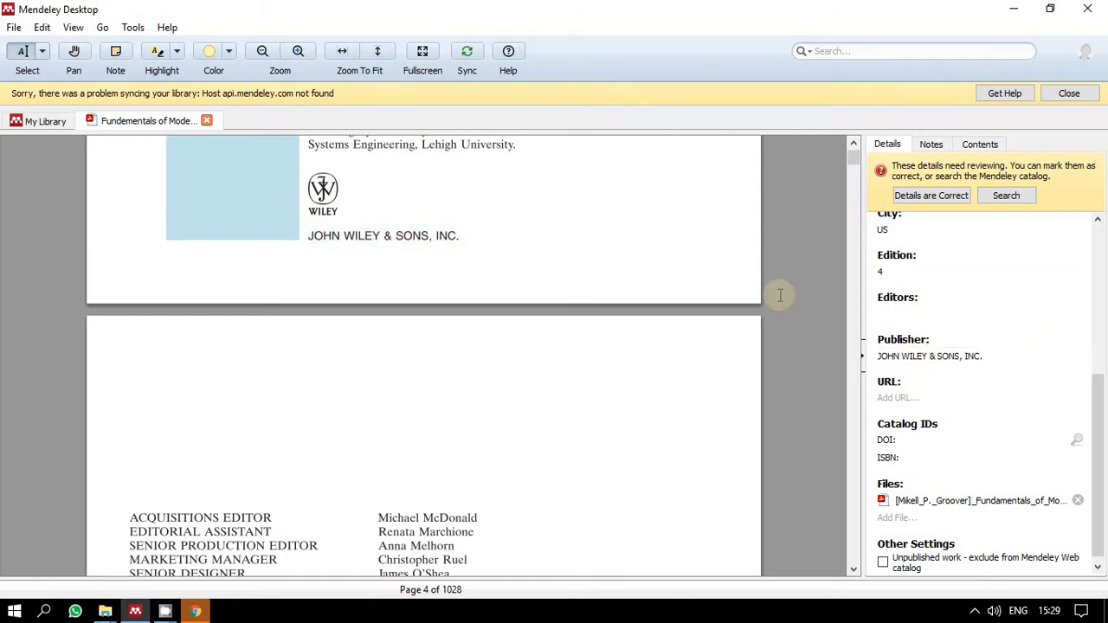
Extend the book's title with the subtitle words "Material, Processes, and Systems", based on the title page.
scroll(846, 305, up, 3)
scroll(701, 284, up, 3)
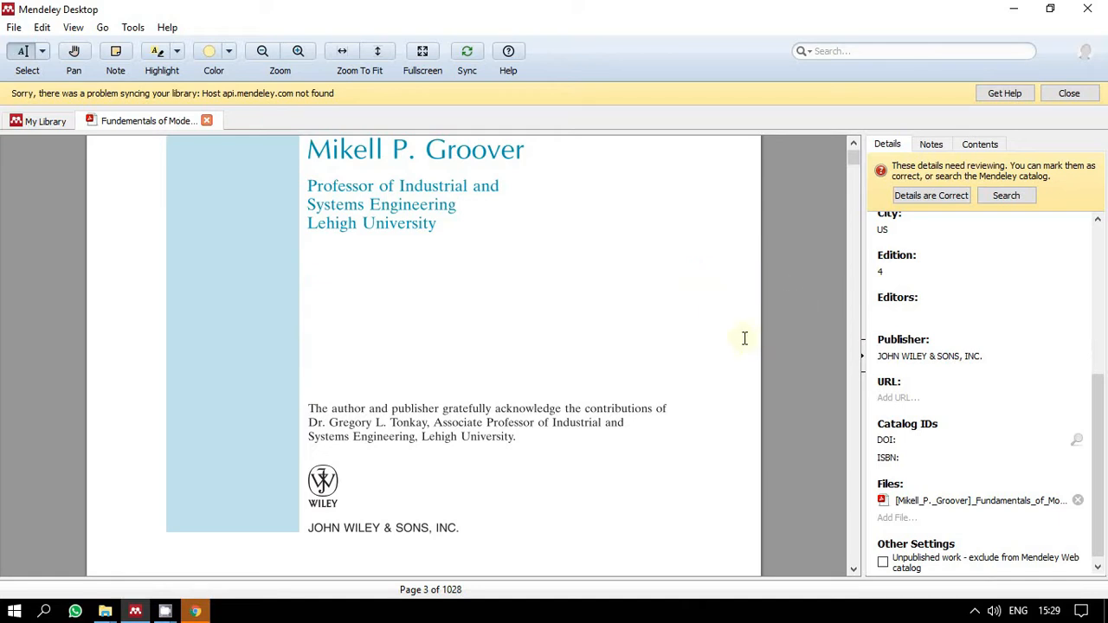
scroll(745, 338, up, 5)
scroll(938, 342, up, 5)
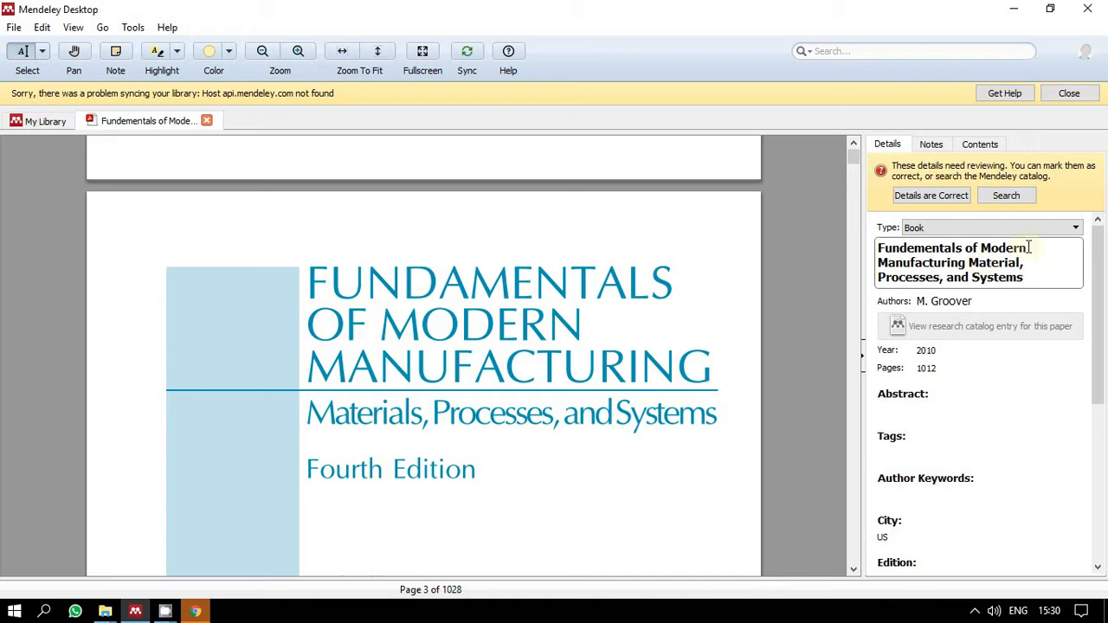
click(837, 234)
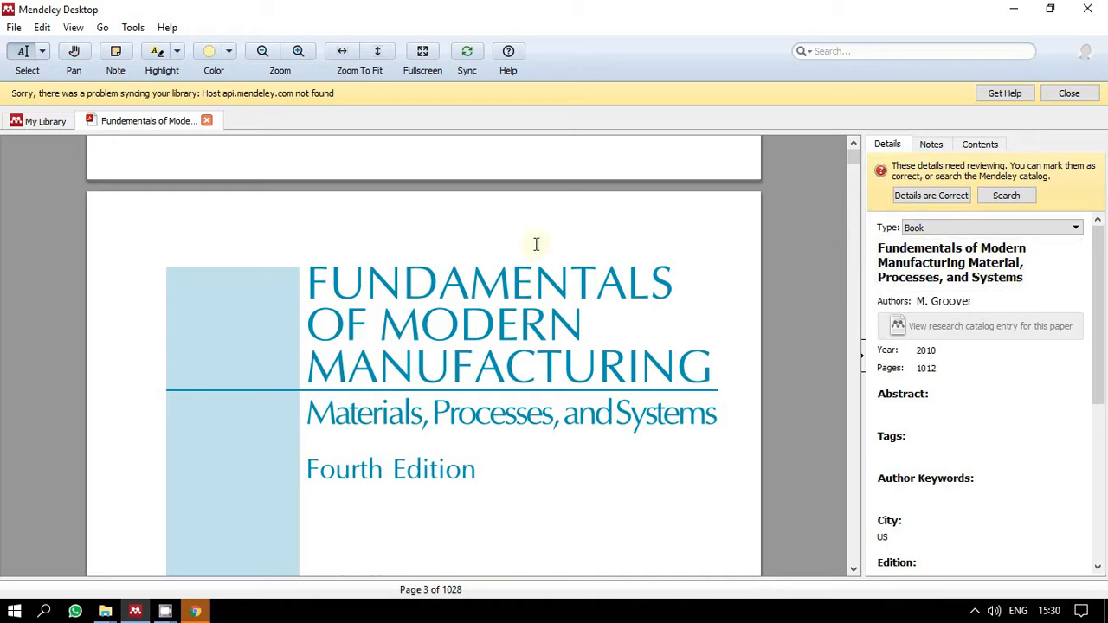
Check the book's stored authors, pages, city, edition and publisher against the title page without changing them.
click(944, 301)
scroll(596, 384, down, 3)
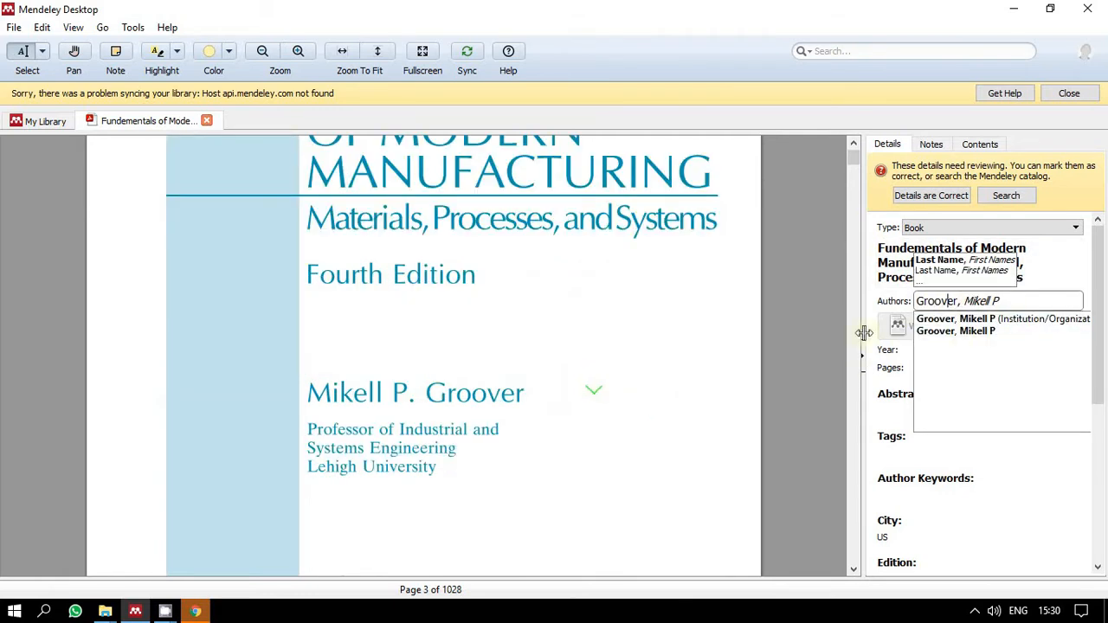
click(594, 390)
scroll(940, 346, down, 1)
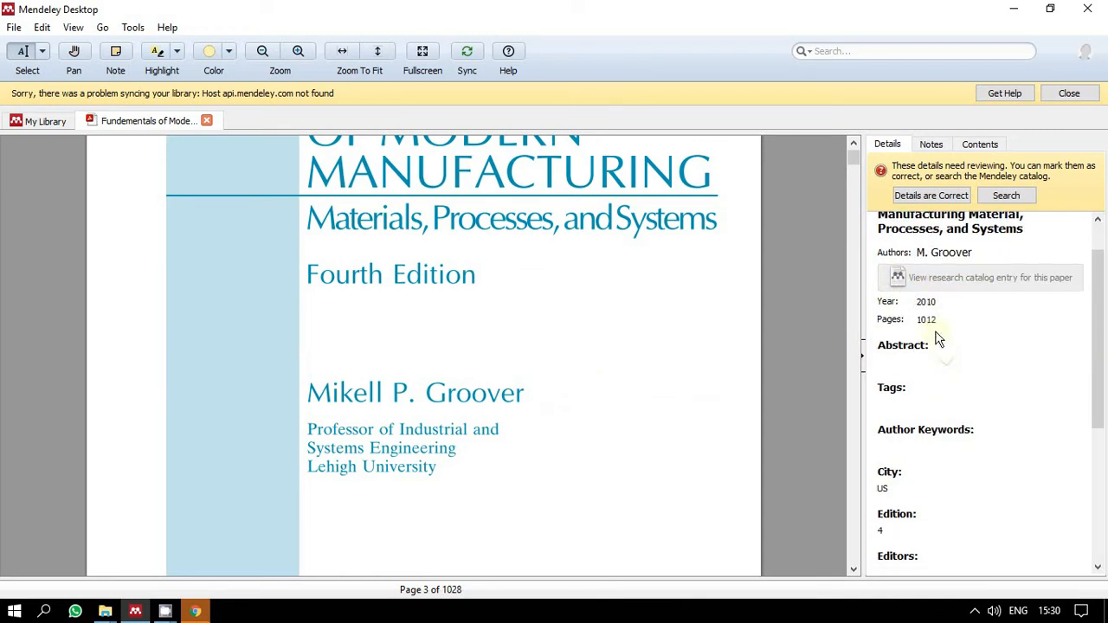
click(927, 319)
scroll(885, 394, down, 2)
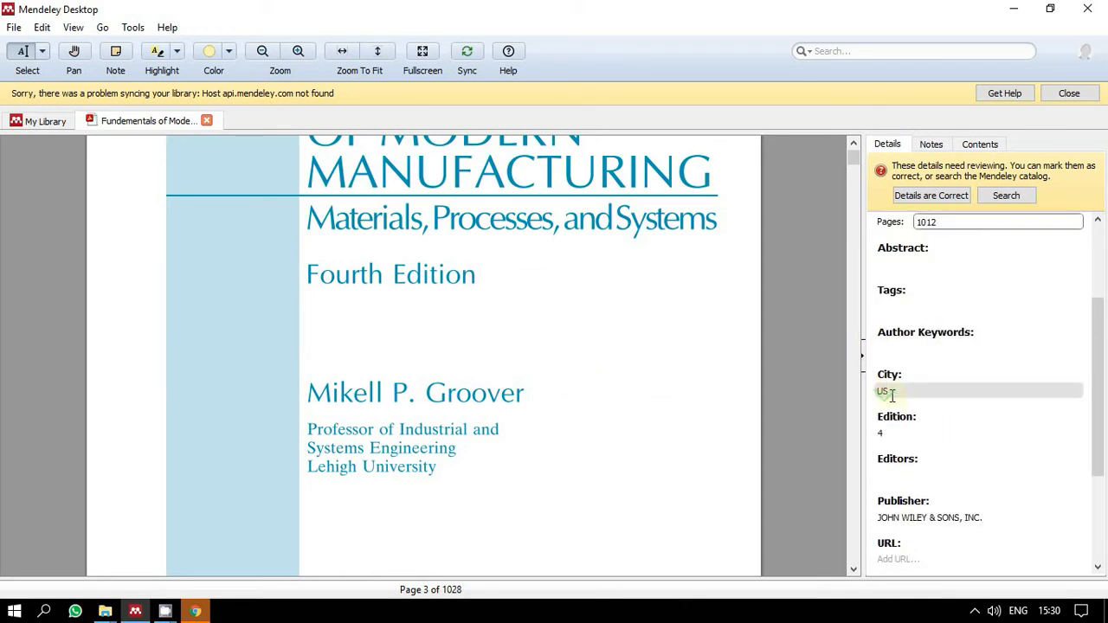
scroll(925, 378, down, 2)
click(906, 292)
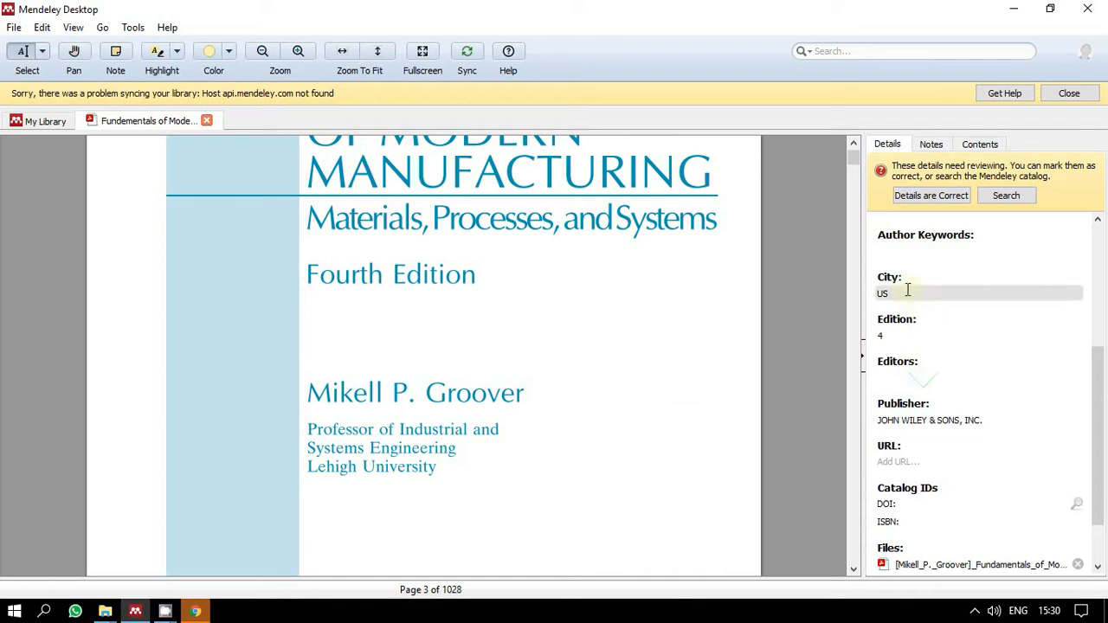
click(916, 335)
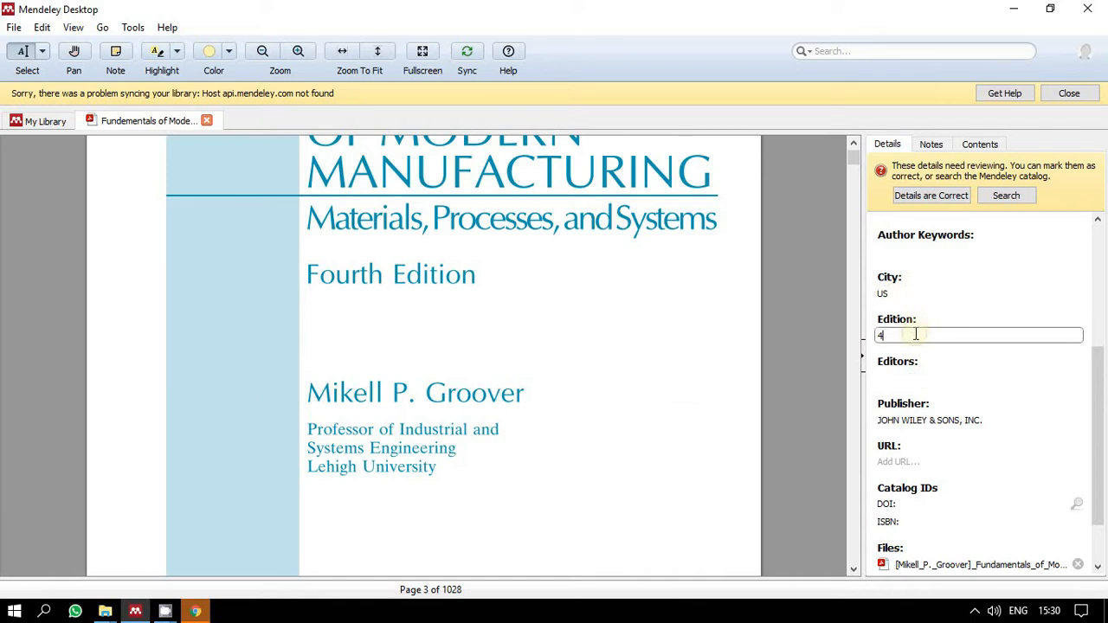
scroll(948, 389, down, 2)
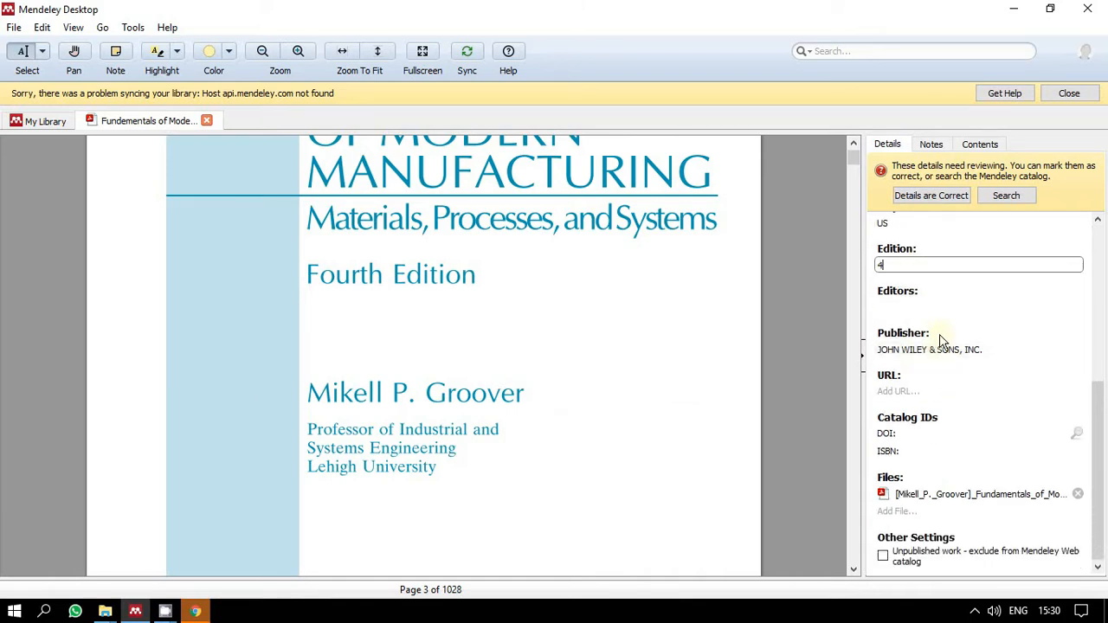
click(726, 413)
scroll(729, 413, down, 6)
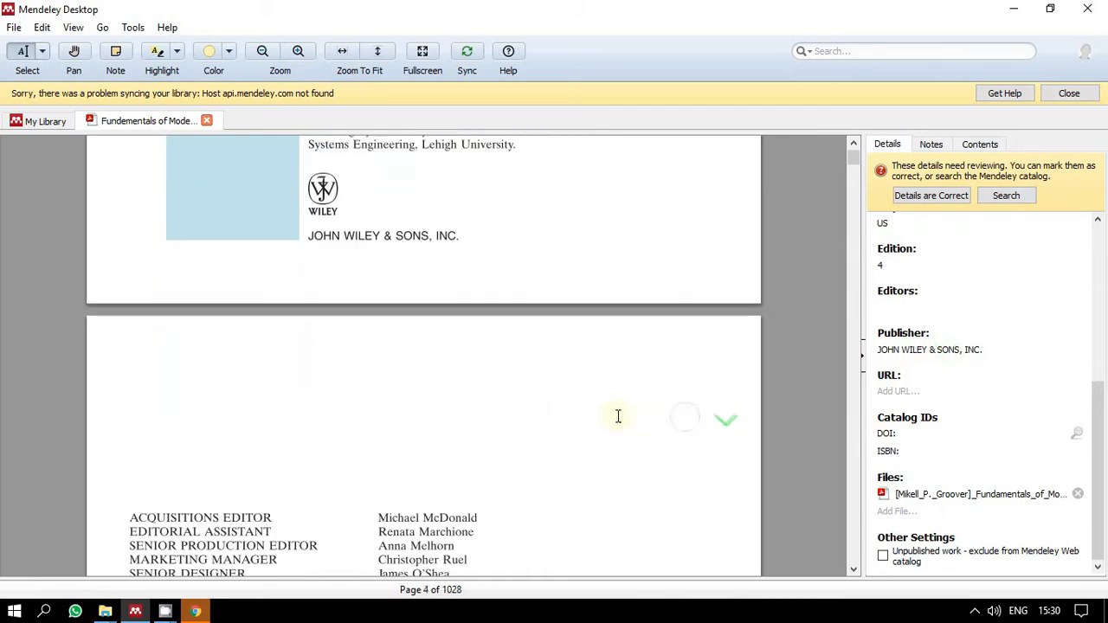
scroll(446, 308, up, 3)
scroll(439, 311, up, 2)
scroll(435, 312, down, 10)
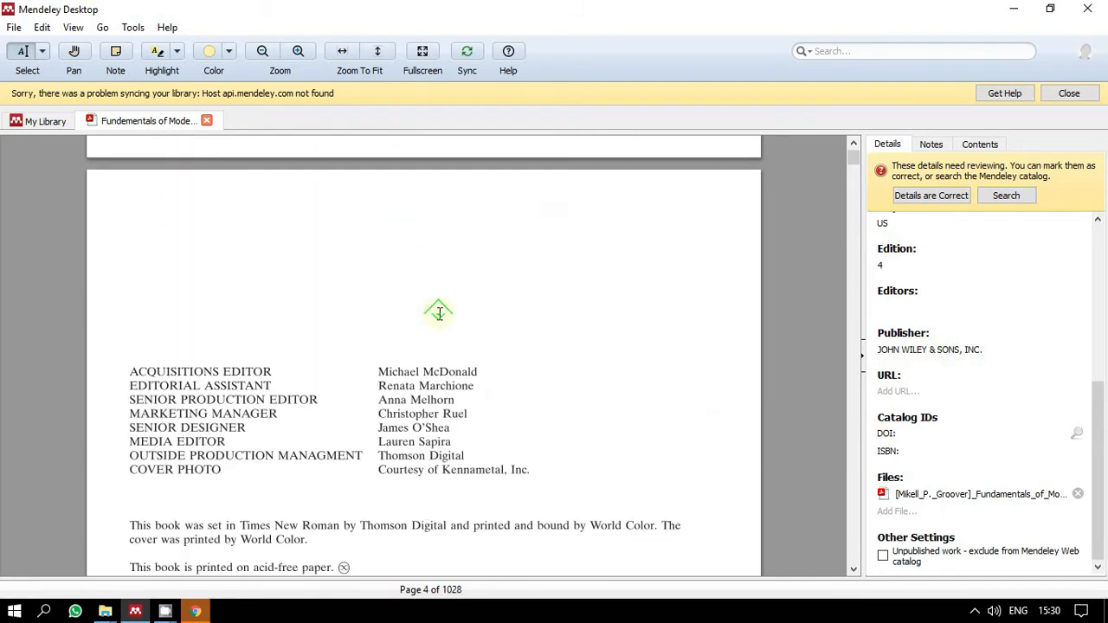
scroll(507, 301, down, 3)
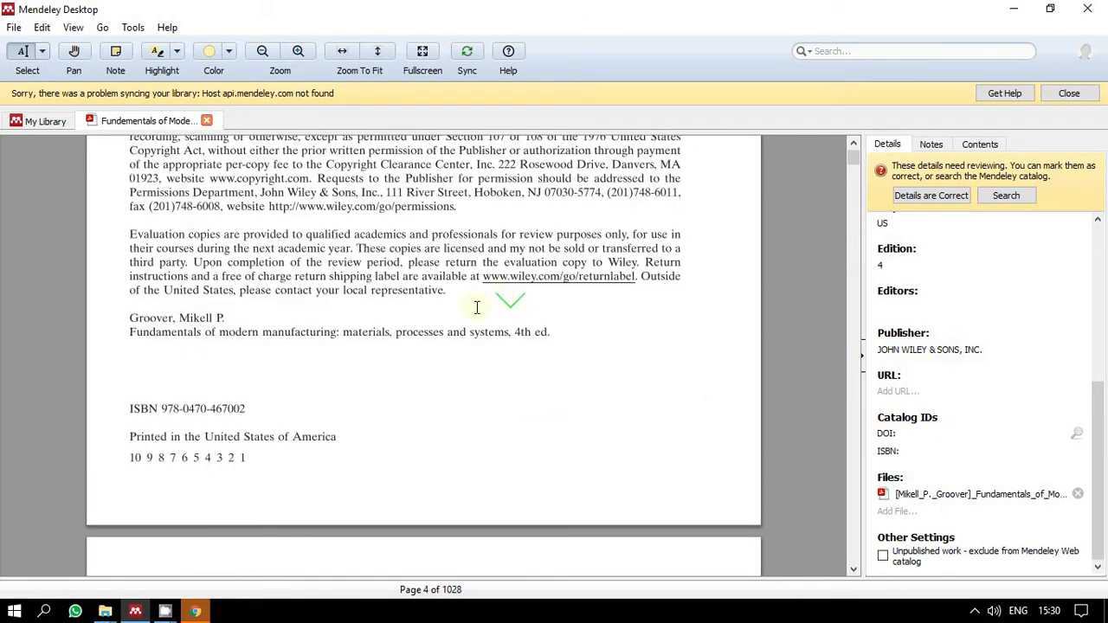
scroll(239, 413, down, 9)
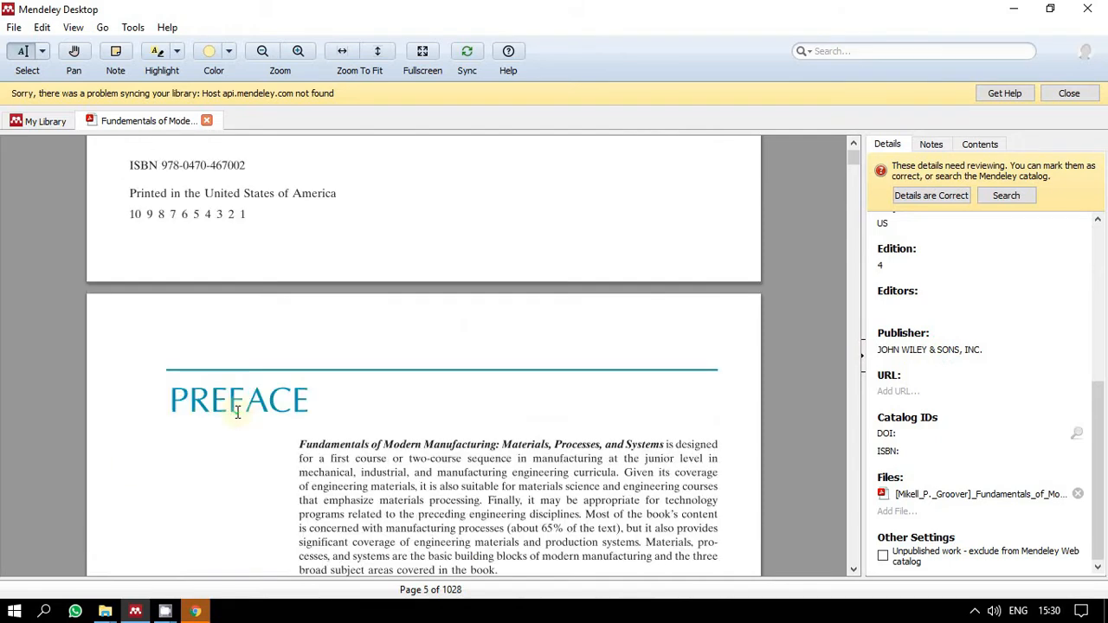
scroll(208, 414, up, 5)
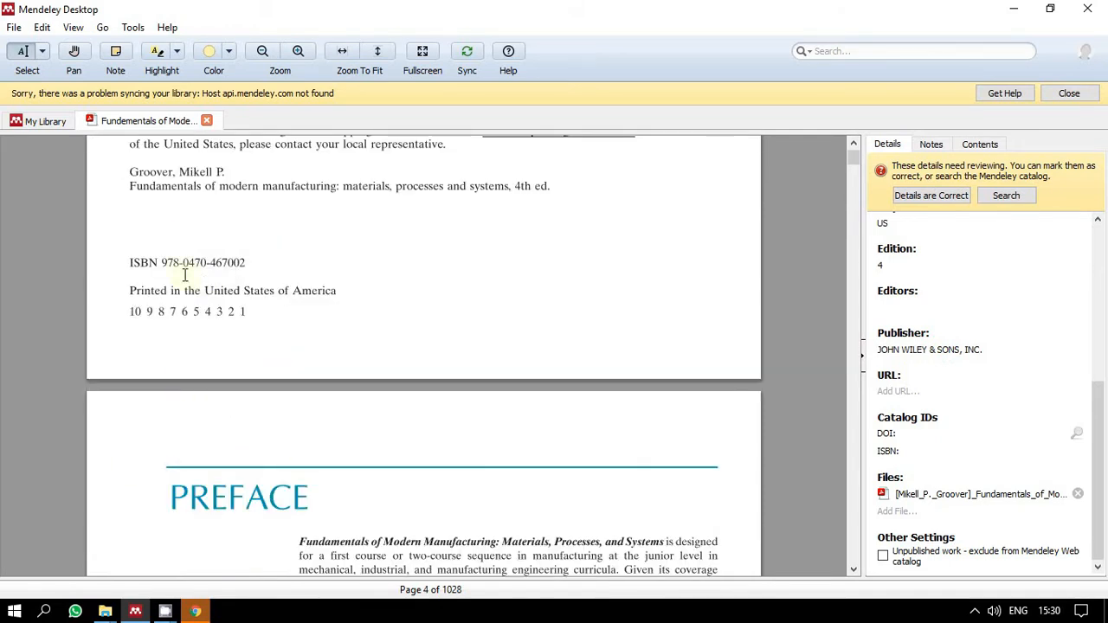
drag(162, 263, 250, 262)
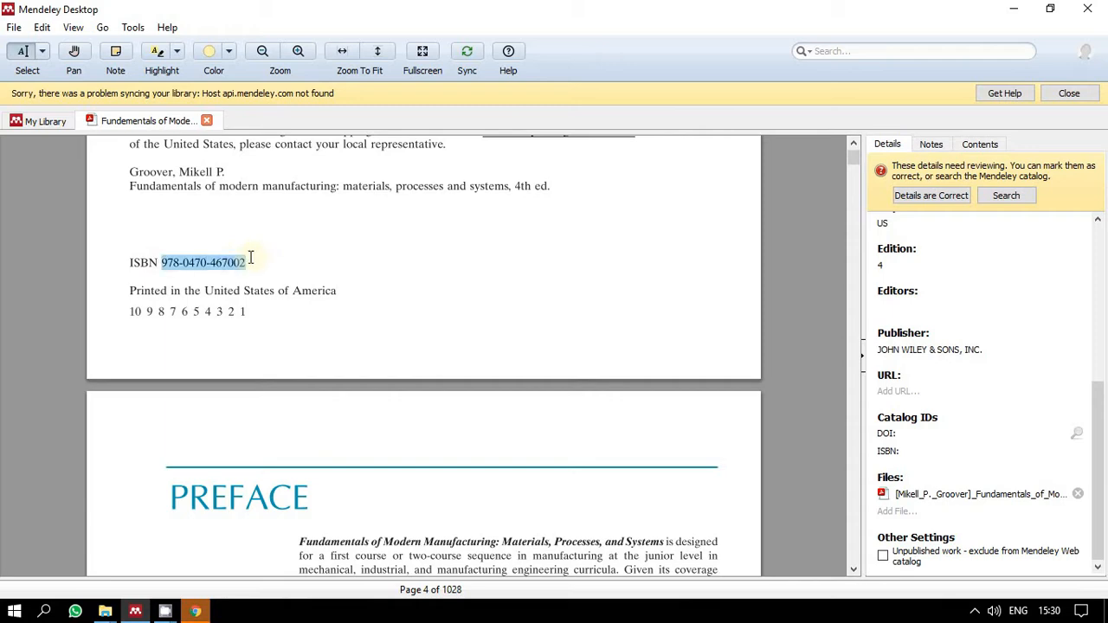
click(918, 452)
key(ctrl+v)
click(457, 383)
scroll(457, 383, up, 2)
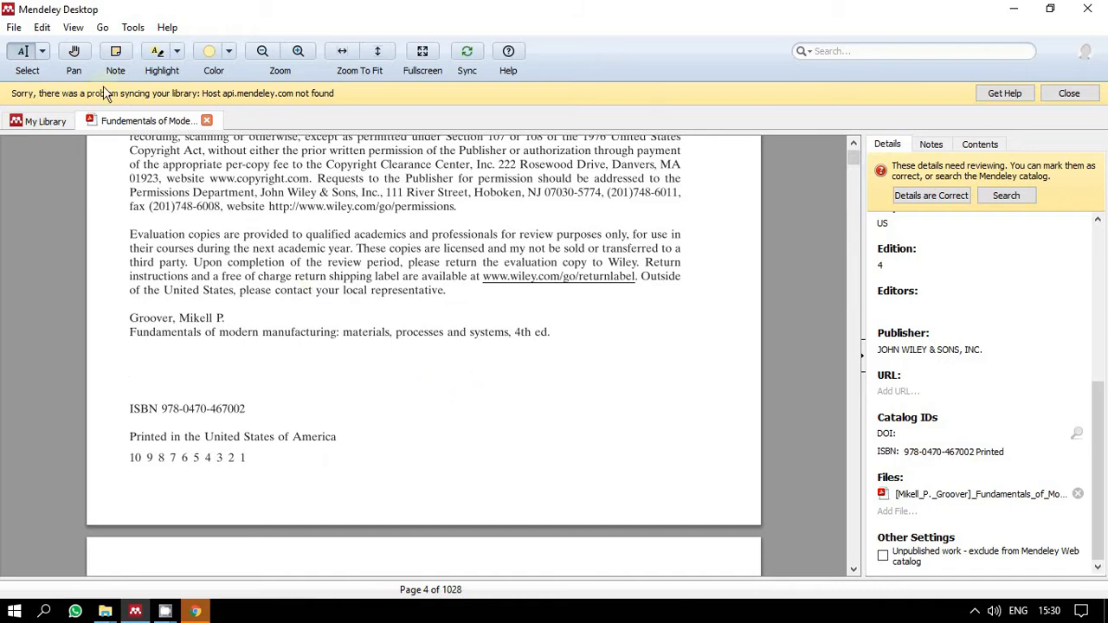
Return to the library list, review the manufacturing book's details and mark them as correct, then clear the selection.
click(43, 121)
click(612, 382)
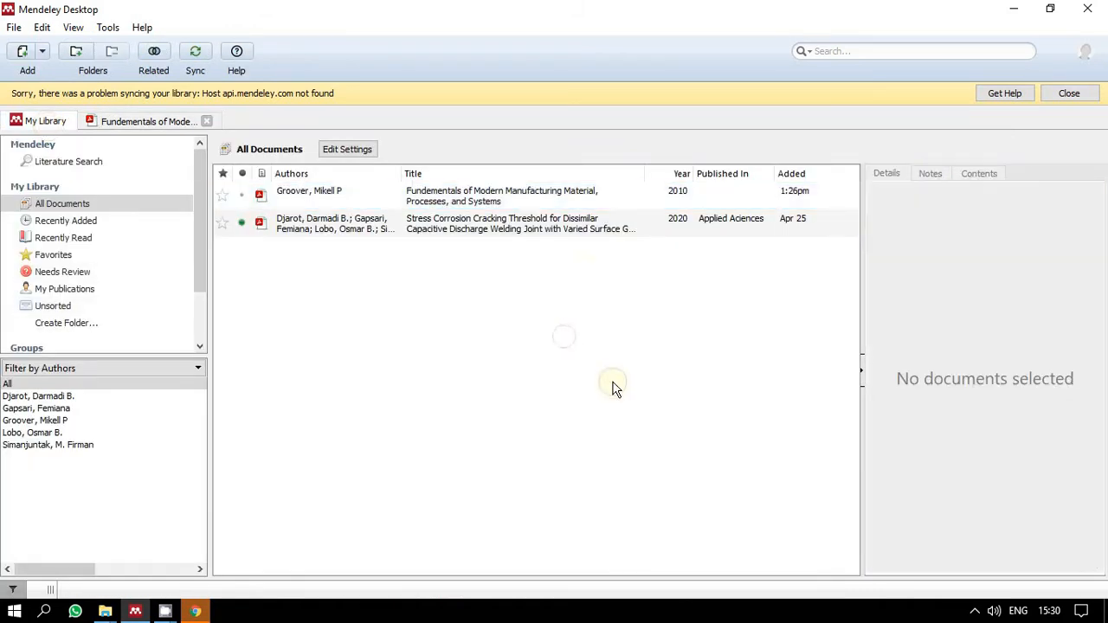
click(641, 192)
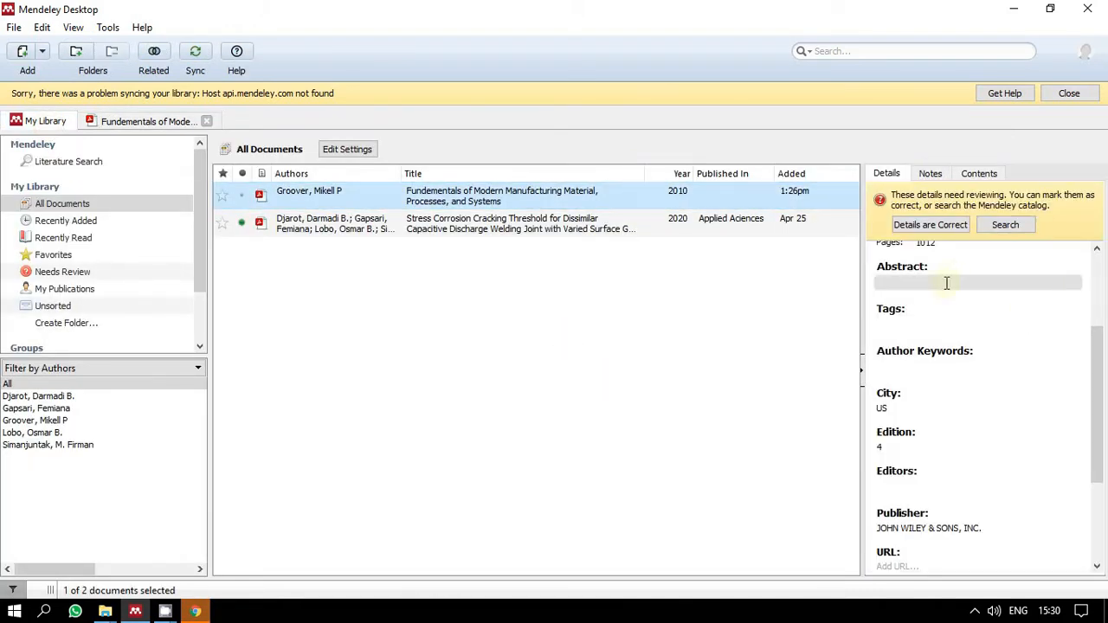
scroll(965, 334, up, 3)
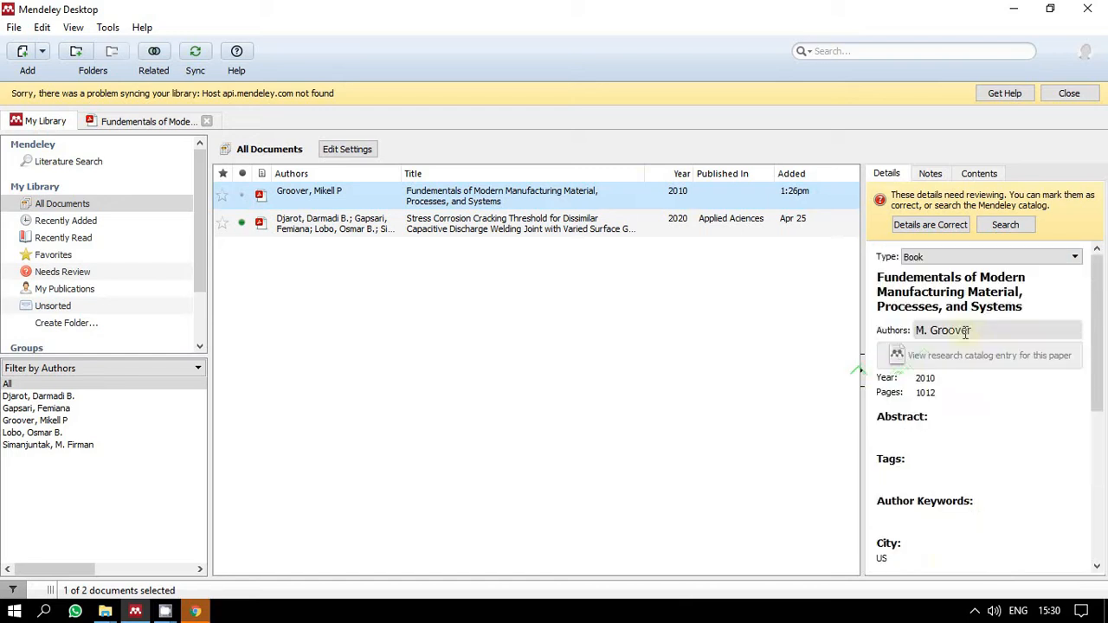
click(942, 226)
click(494, 372)
click(389, 354)
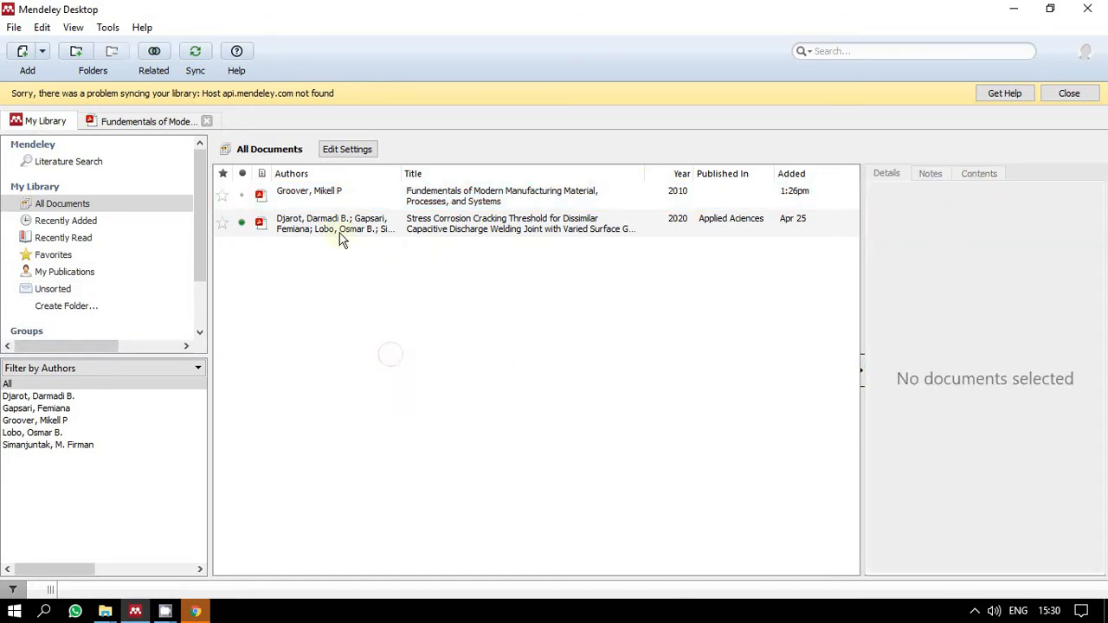
click(340, 227)
click(377, 349)
click(660, 323)
Examine the options for adding documents and the PDF files offered from the JURNAL & eBOOK folder, without adding any.
click(42, 52)
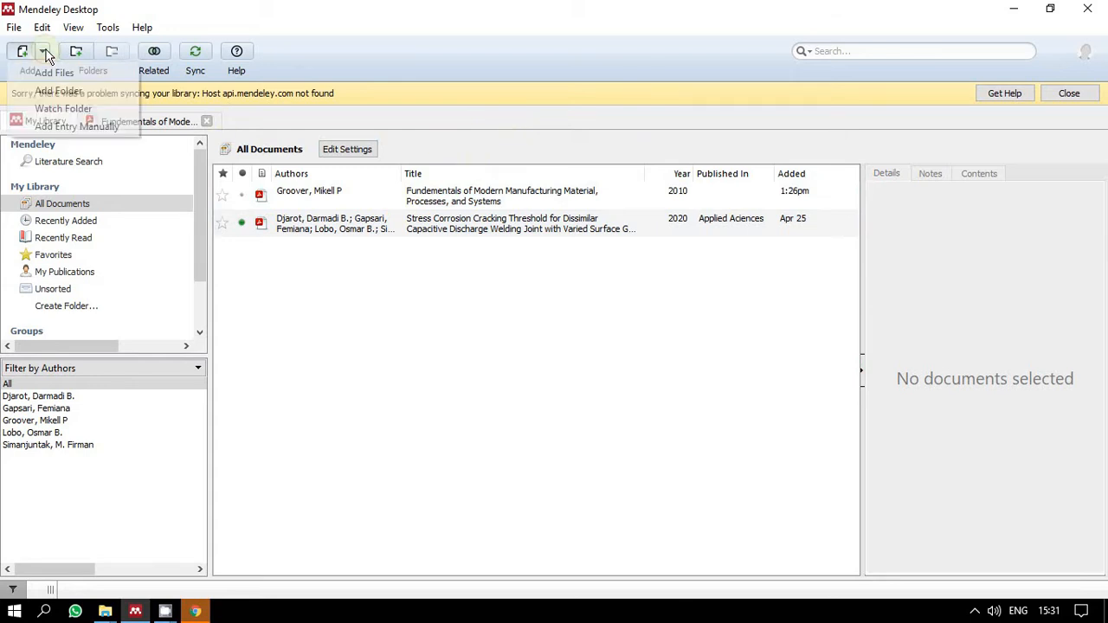
click(461, 78)
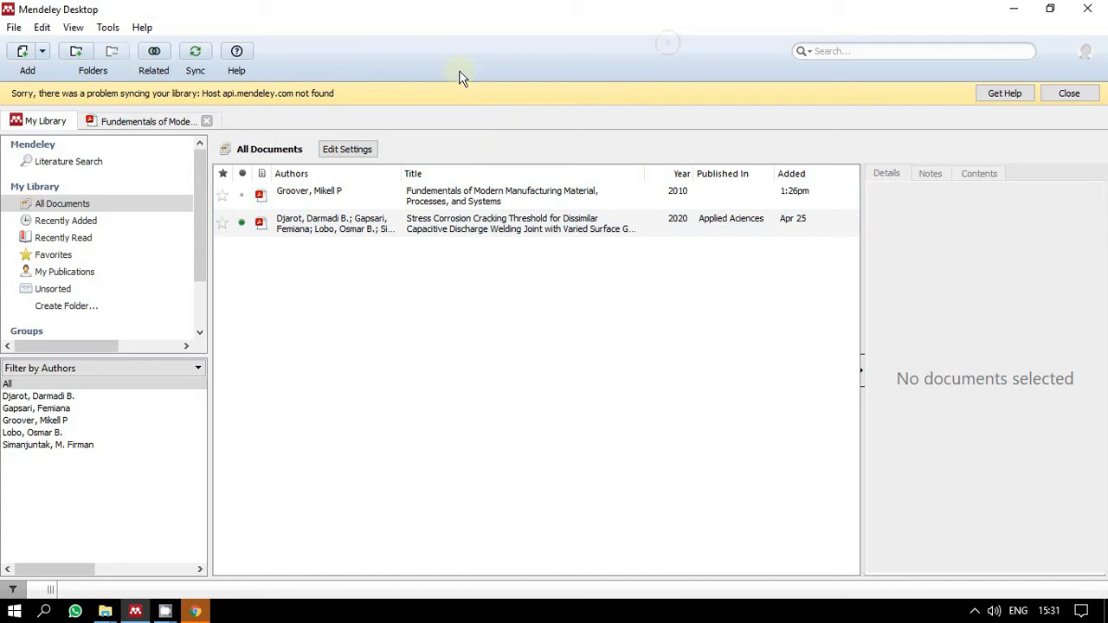
click(23, 51)
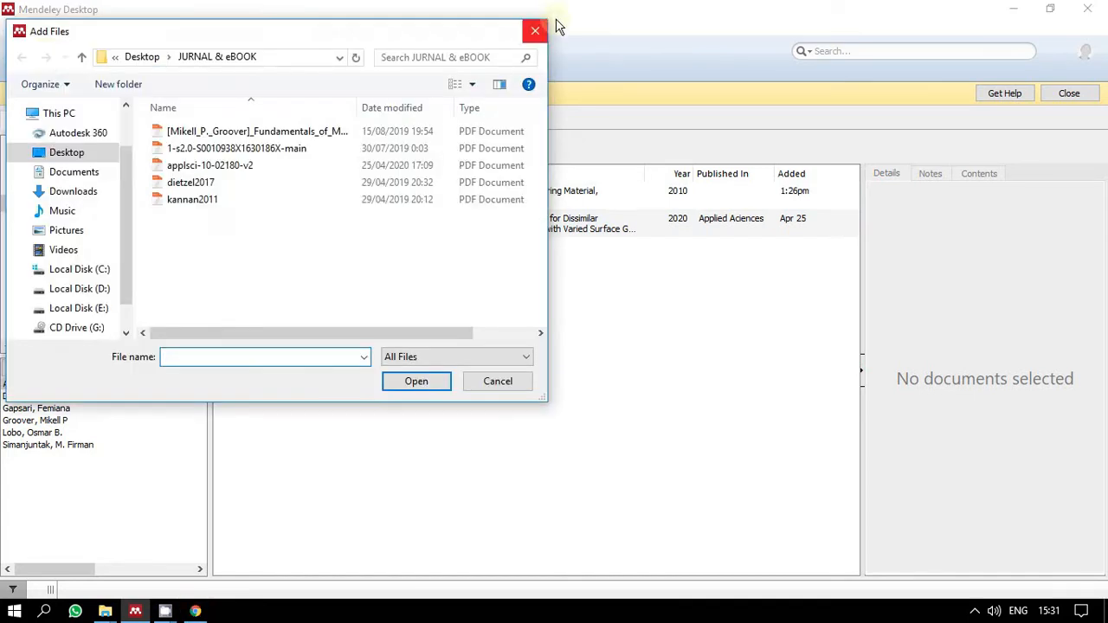
click(535, 31)
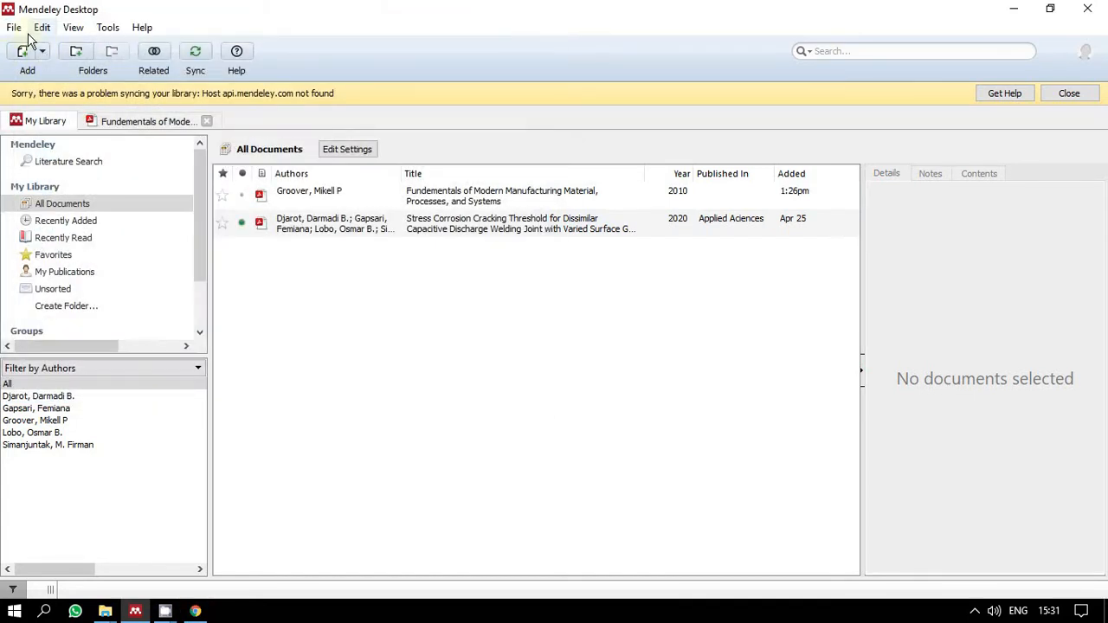
Start a new library entry whose details are filled in manually.
click(14, 27)
click(17, 28)
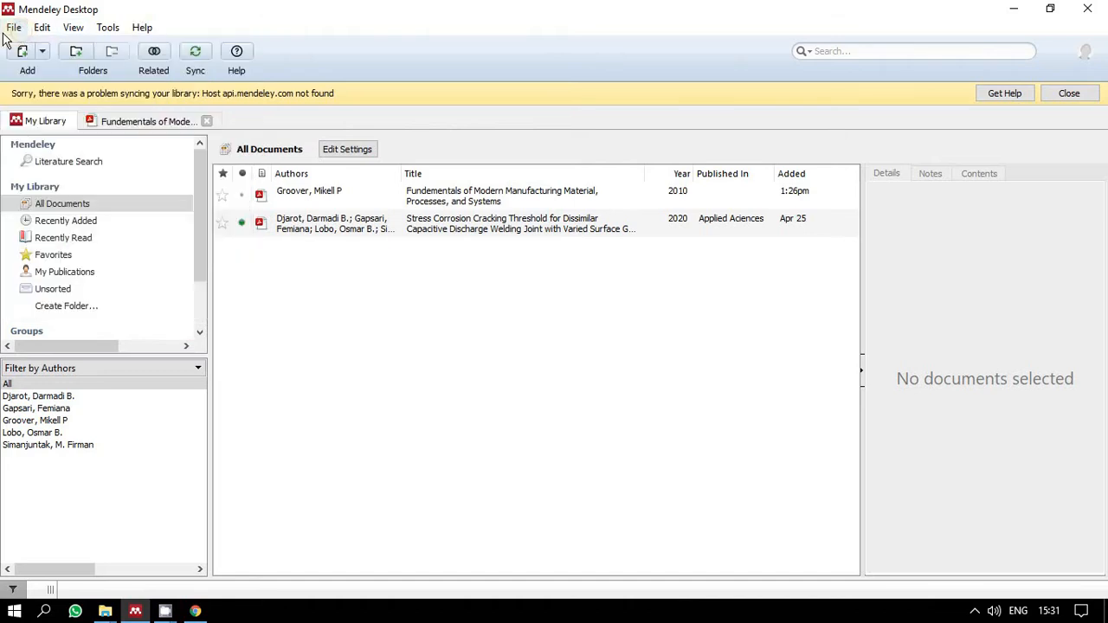
click(13, 27)
click(69, 104)
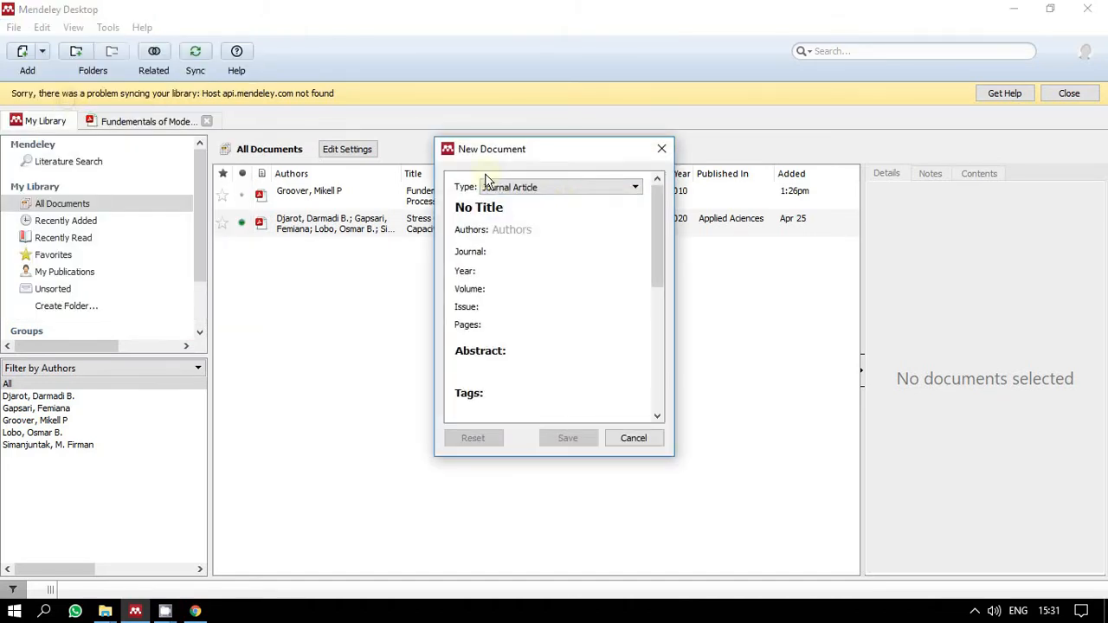
Try the Book and Journal Article types for the new document and begin its title with "Penge".
click(544, 188)
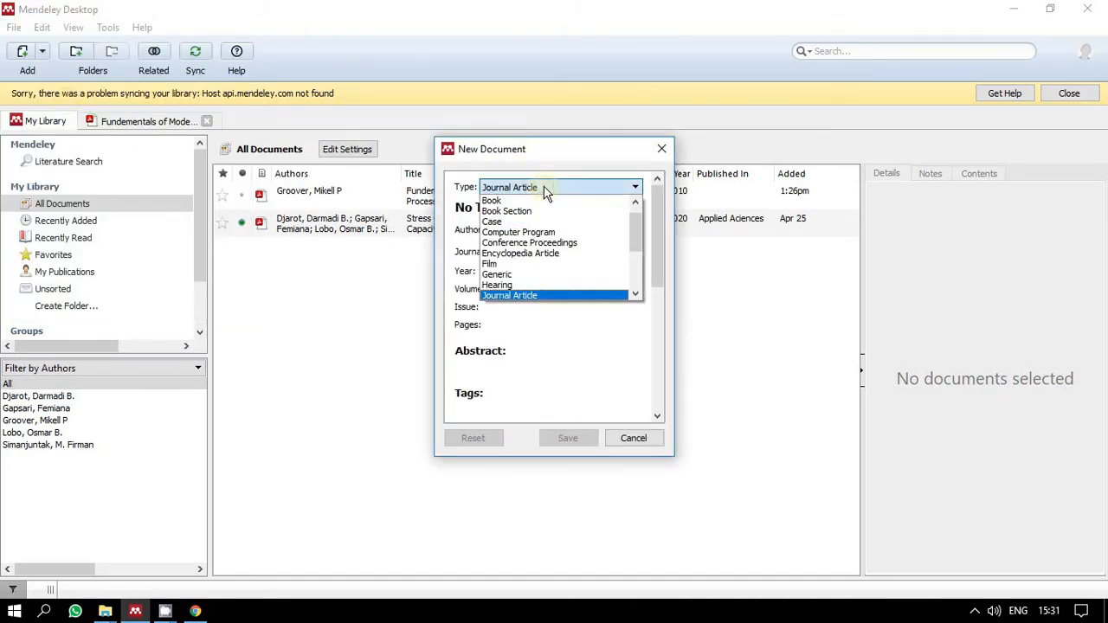
click(524, 200)
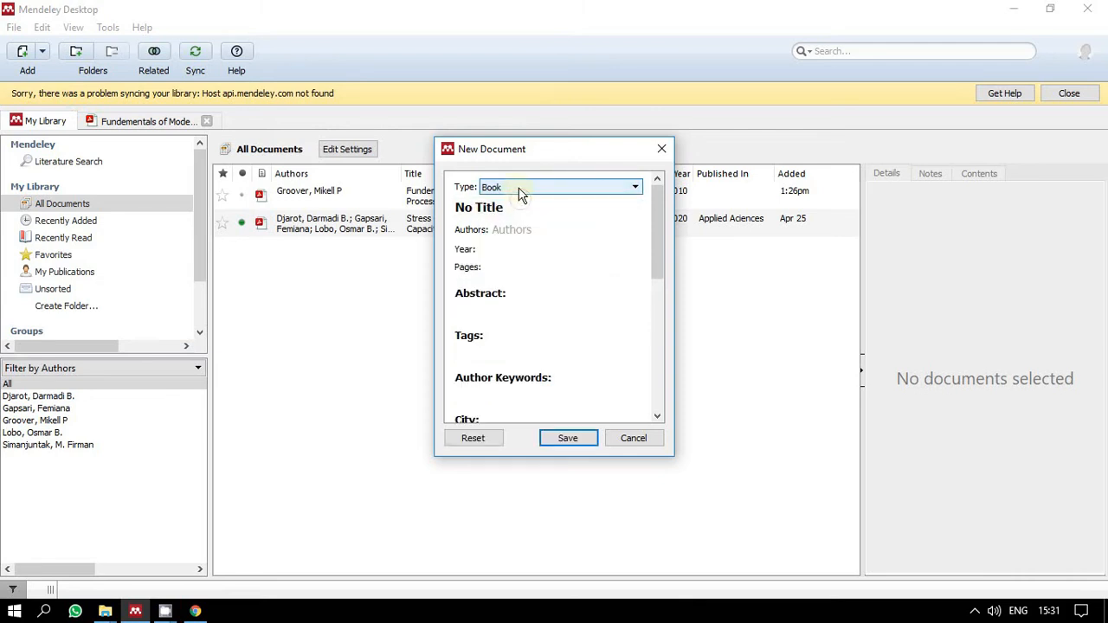
click(521, 192)
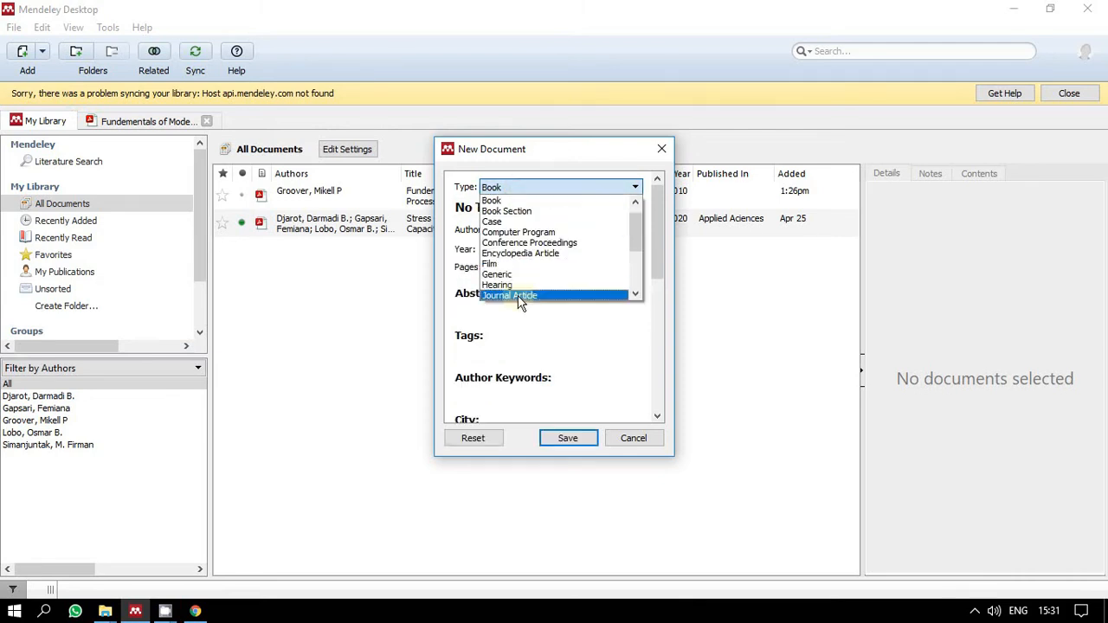
click(516, 296)
click(539, 206)
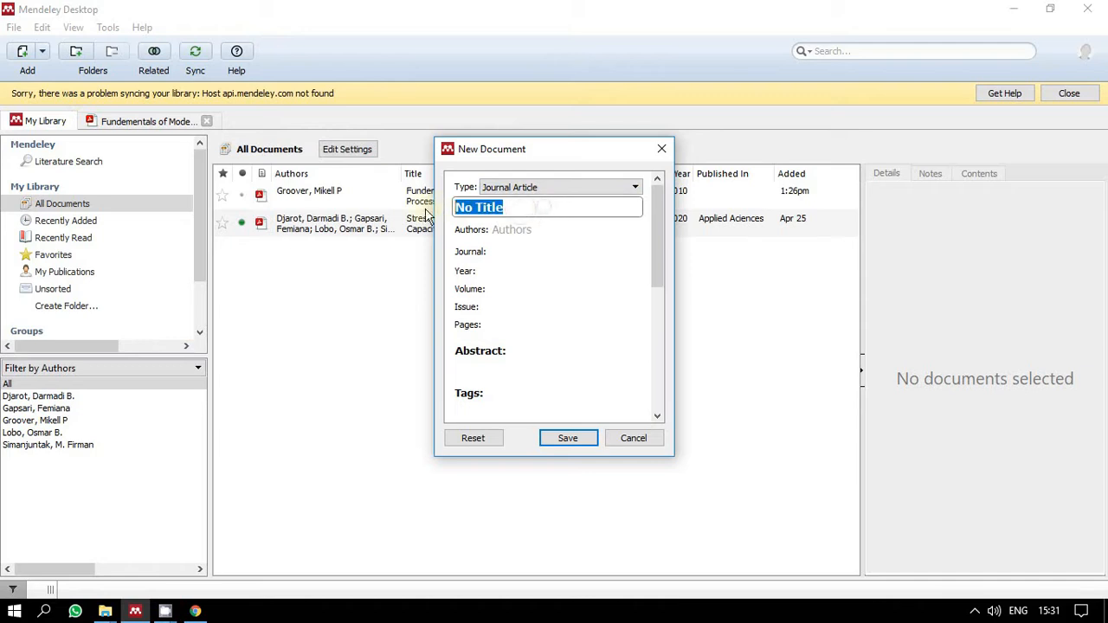
text(Penge)
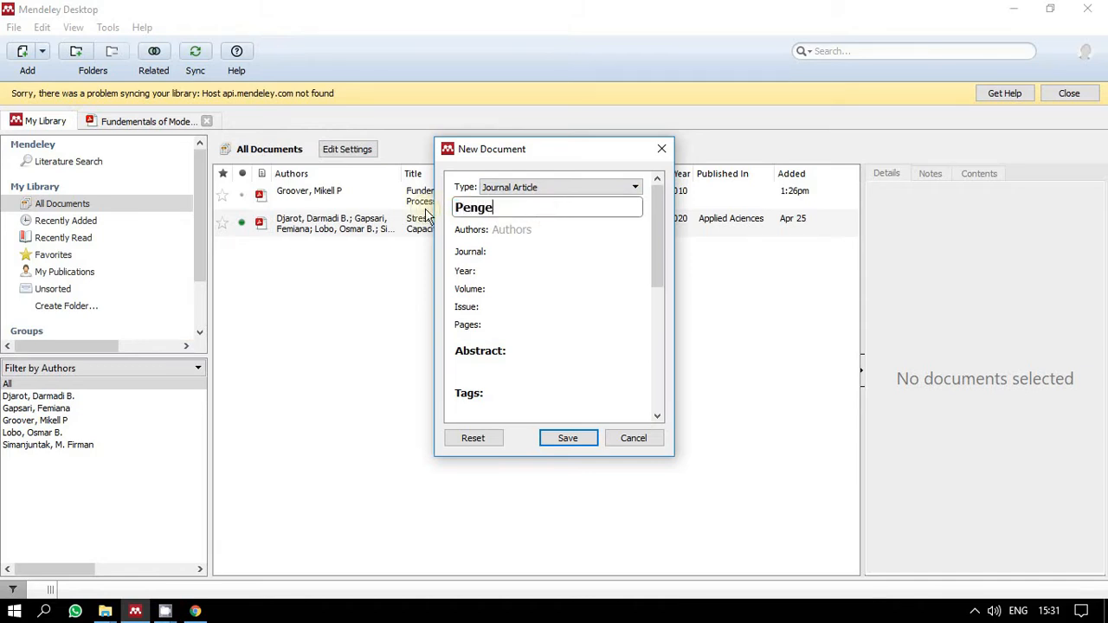
Set the new document's type to Book and its title to "Welding Dissimilar".
click(554, 189)
click(556, 200)
drag(497, 218, 423, 211)
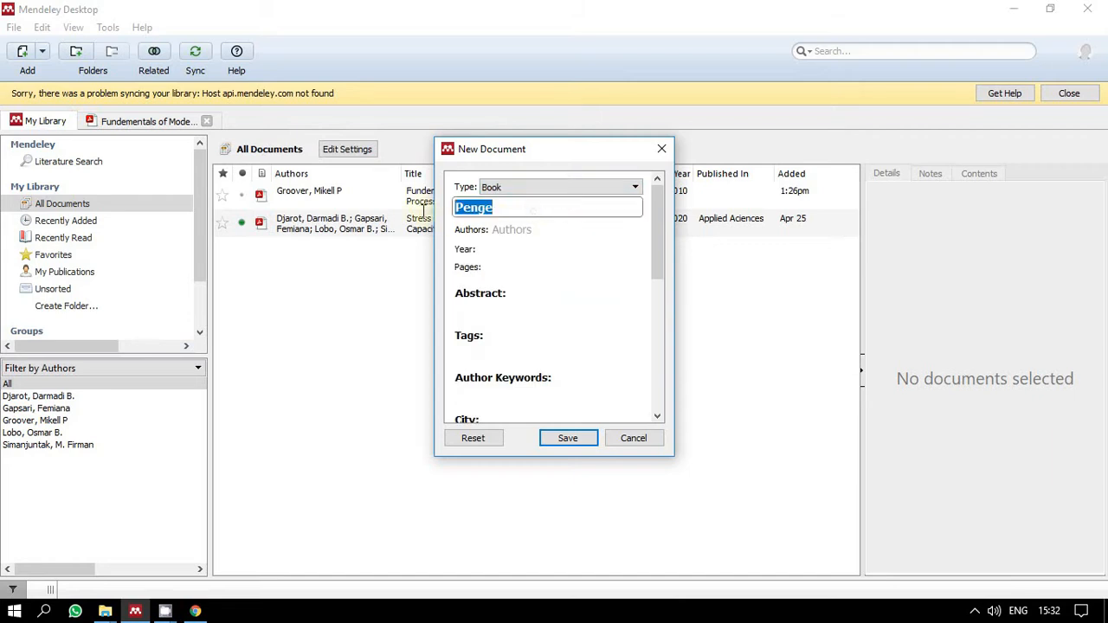
text(Penge)
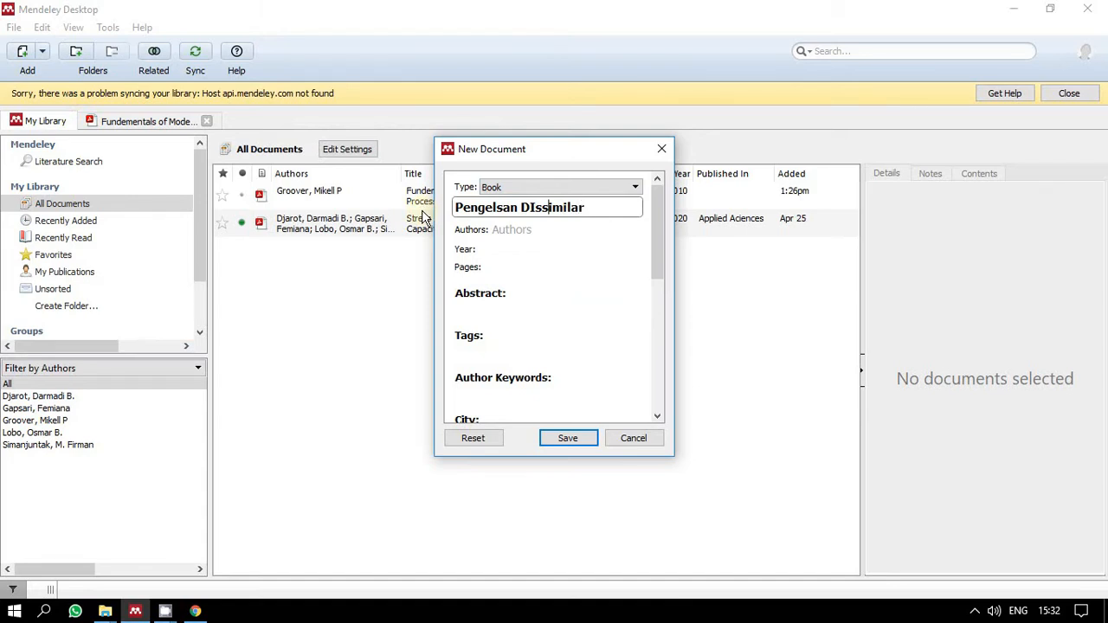
key(ctrl+a)
text(We)
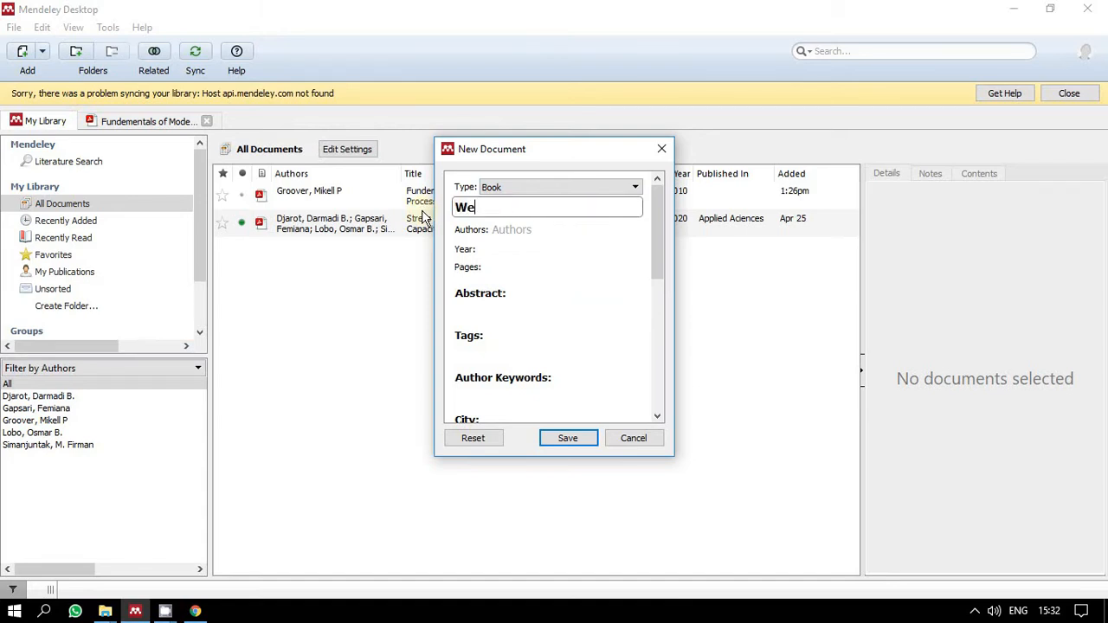
text(lding Dissim)
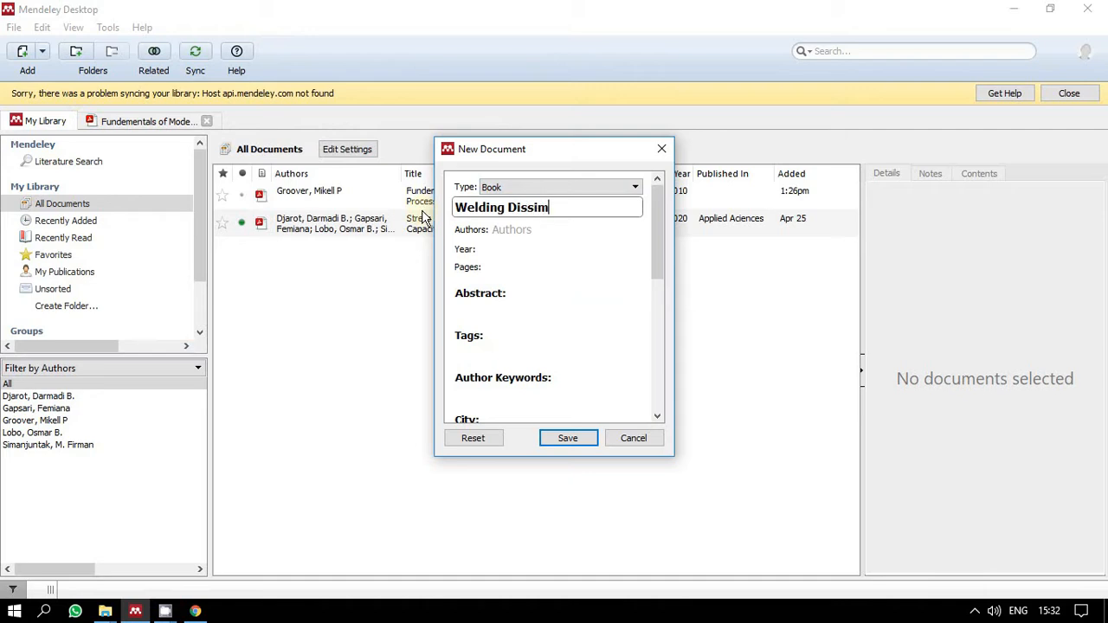
text(ilar)
Fill in the new book's author with the matching person suggested from the existing library authors.
click(559, 227)
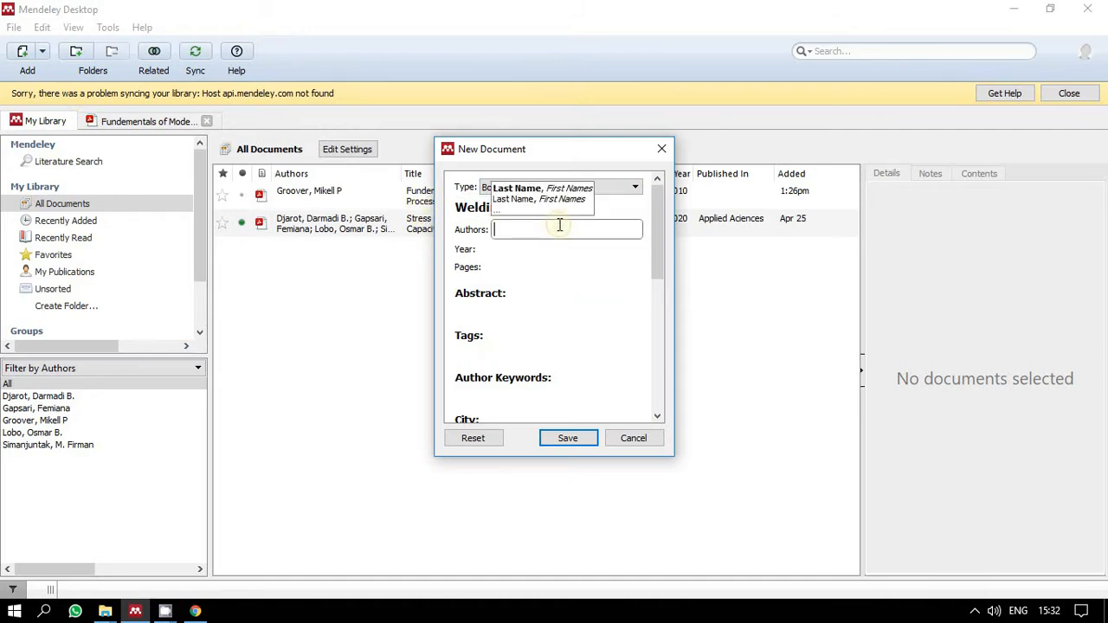
text(Lobo)
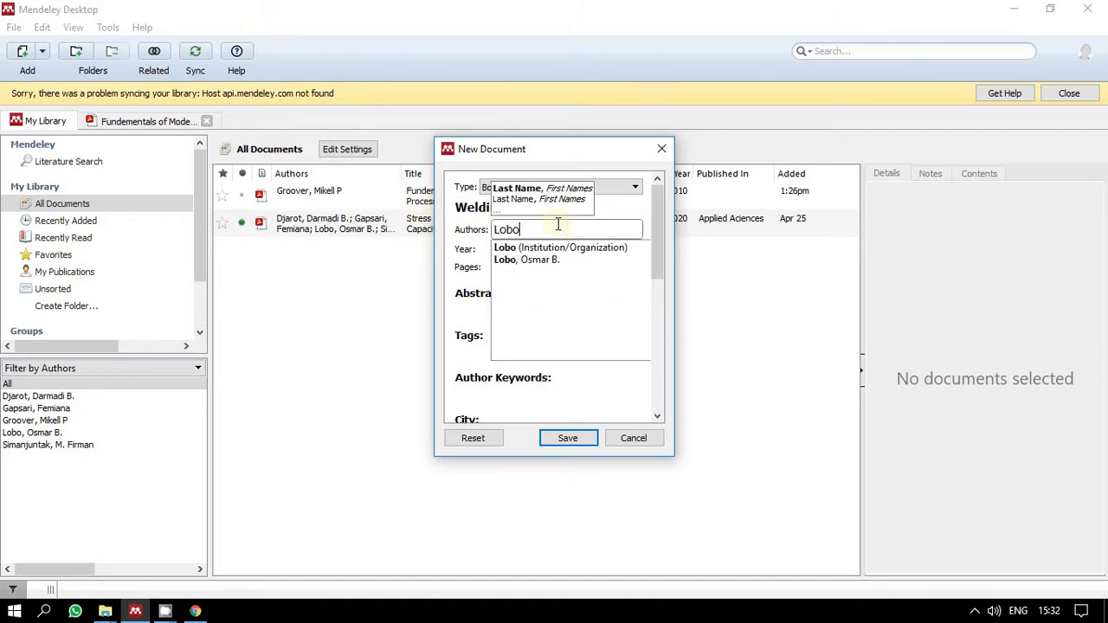
key(Down)
key(Down)
key(Return)
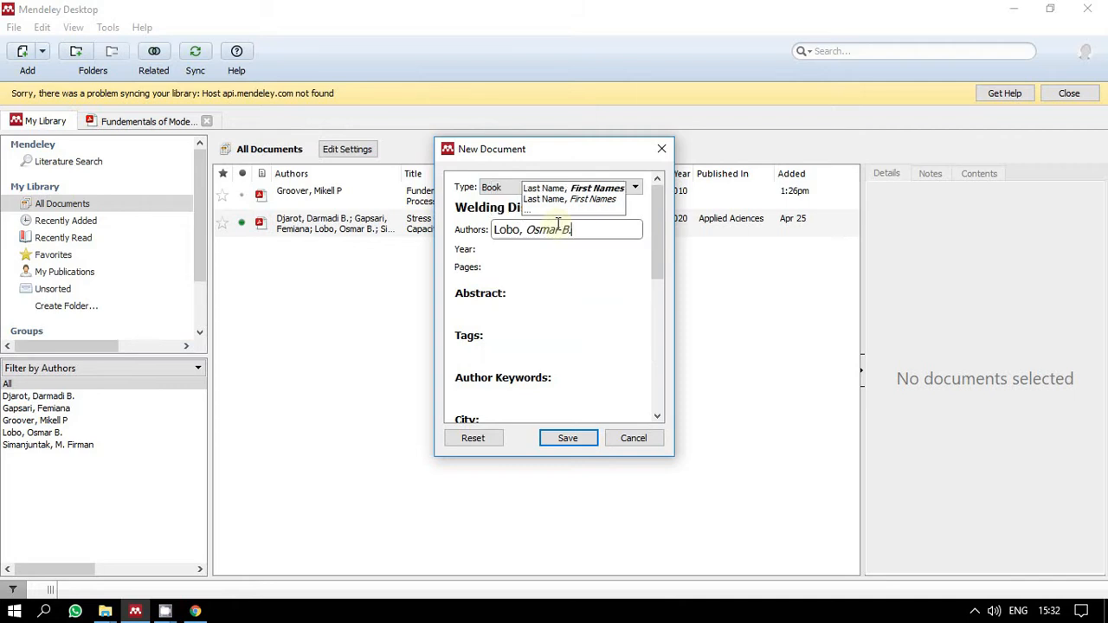
Set the new book's year to 2020 and its pages to 900.
click(504, 251)
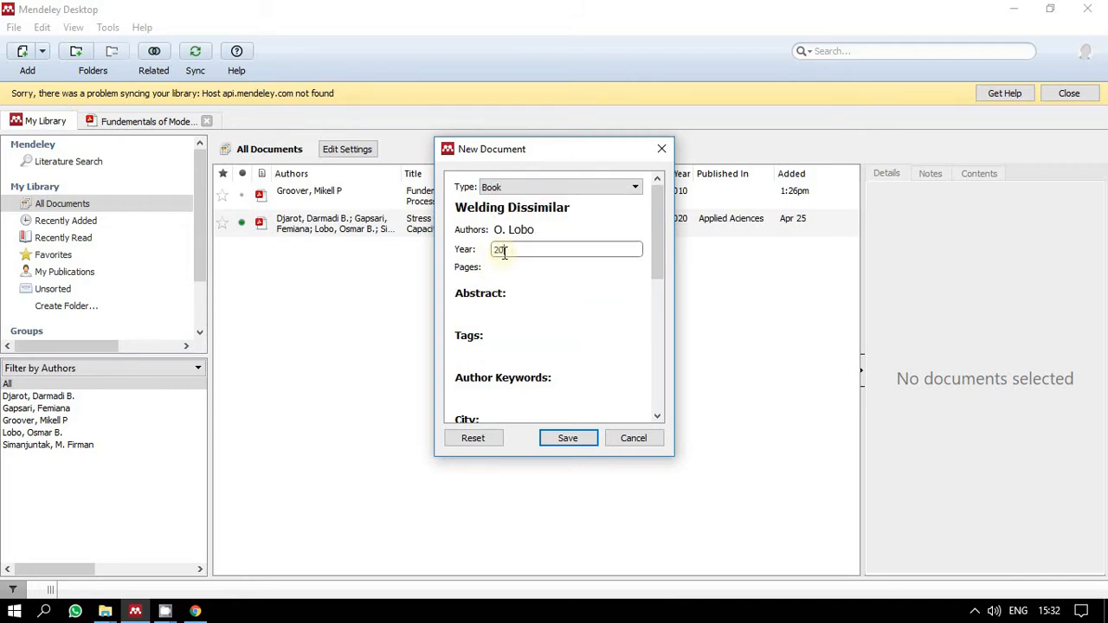
text(2020)
click(505, 267)
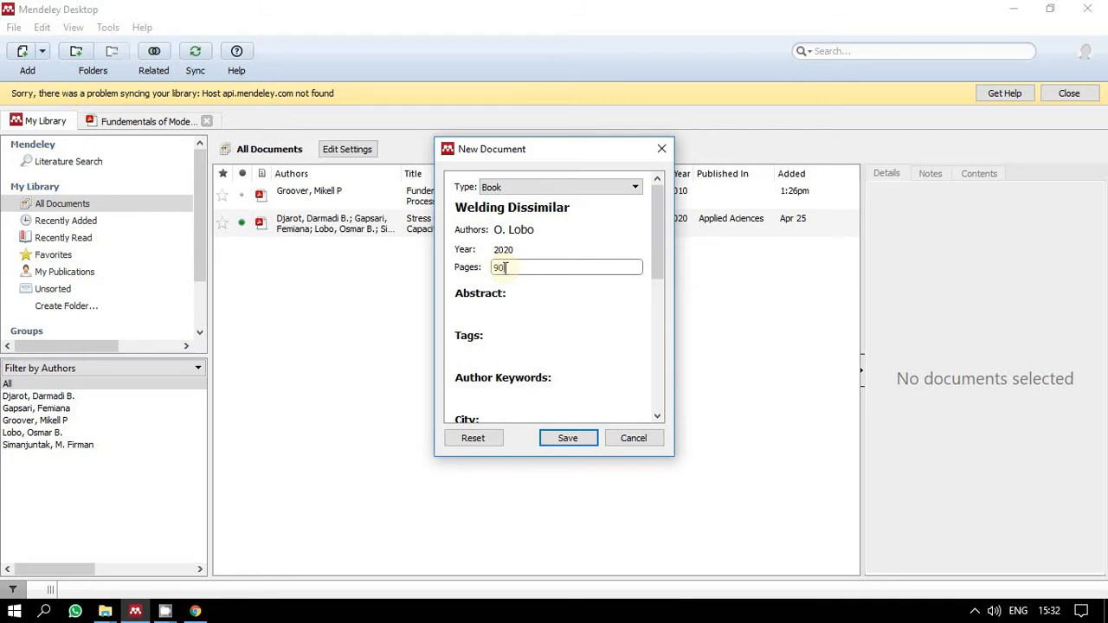
Set the new book's city to Yogyakarta and its edition to 1.
scroll(508, 349, down, 2)
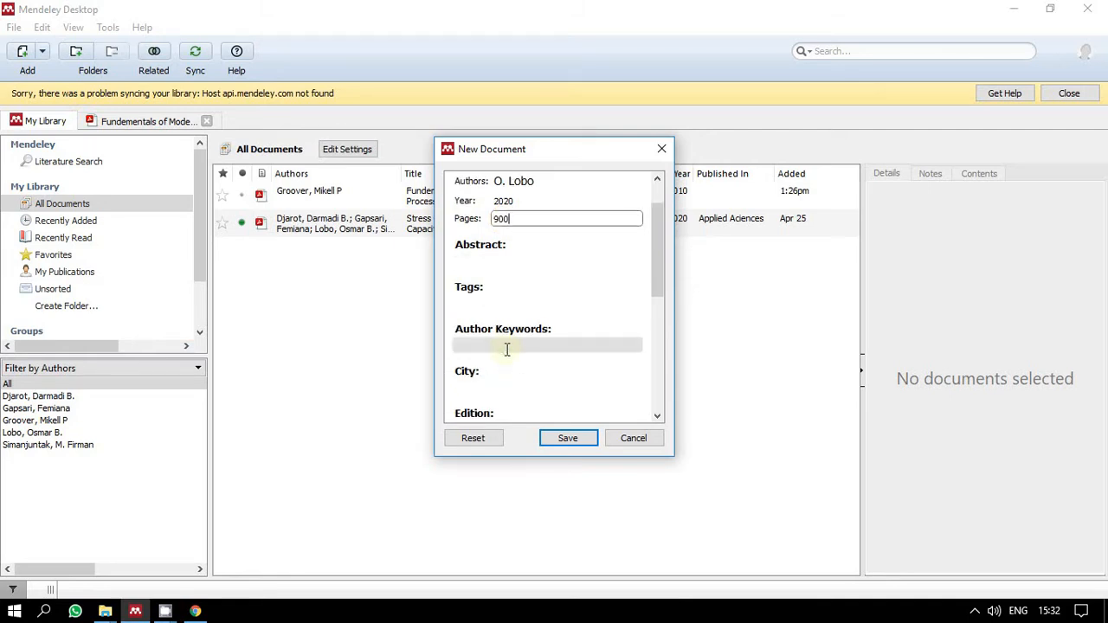
click(491, 342)
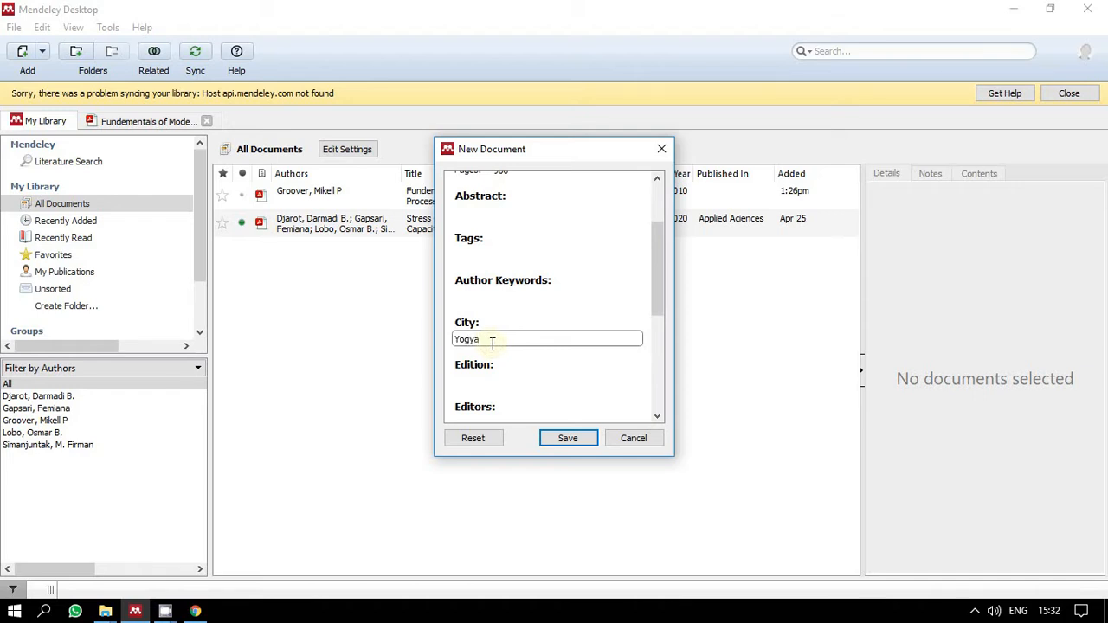
text(Yogyakarta)
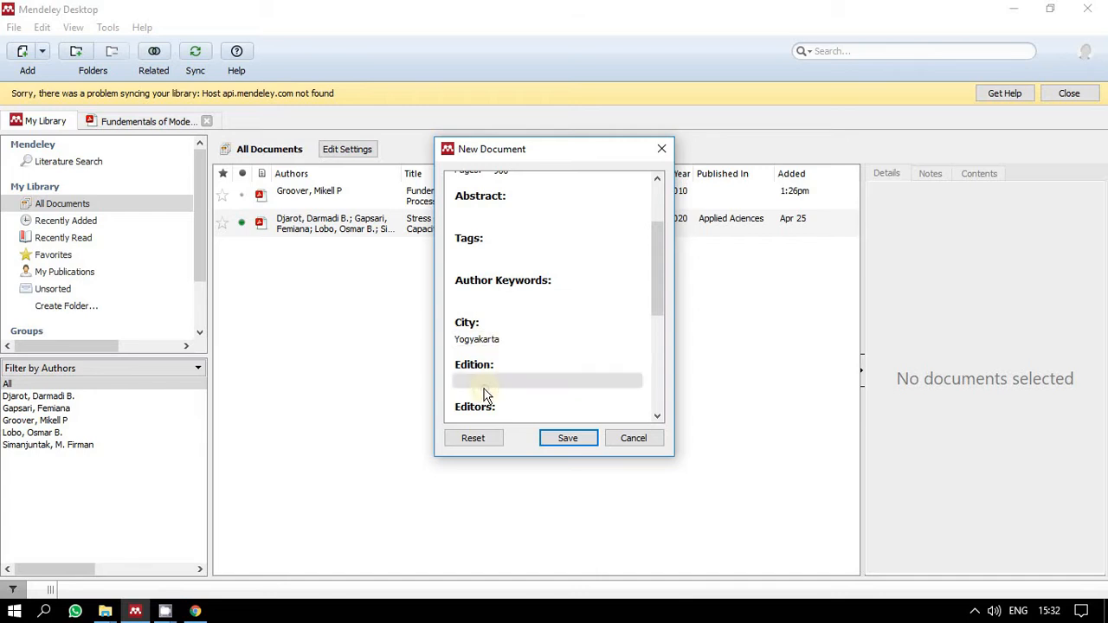
click(487, 386)
text(1)
Enter the editor's name and set the publisher to "Gunung" for the new book.
scroll(501, 382, down, 2)
click(499, 329)
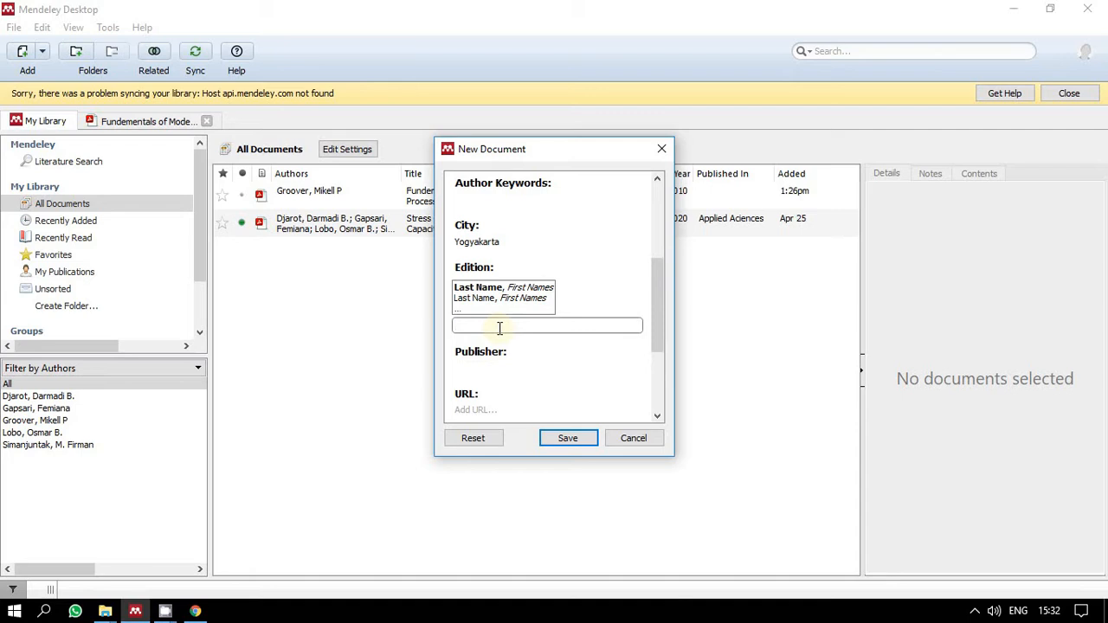
text(Darma)
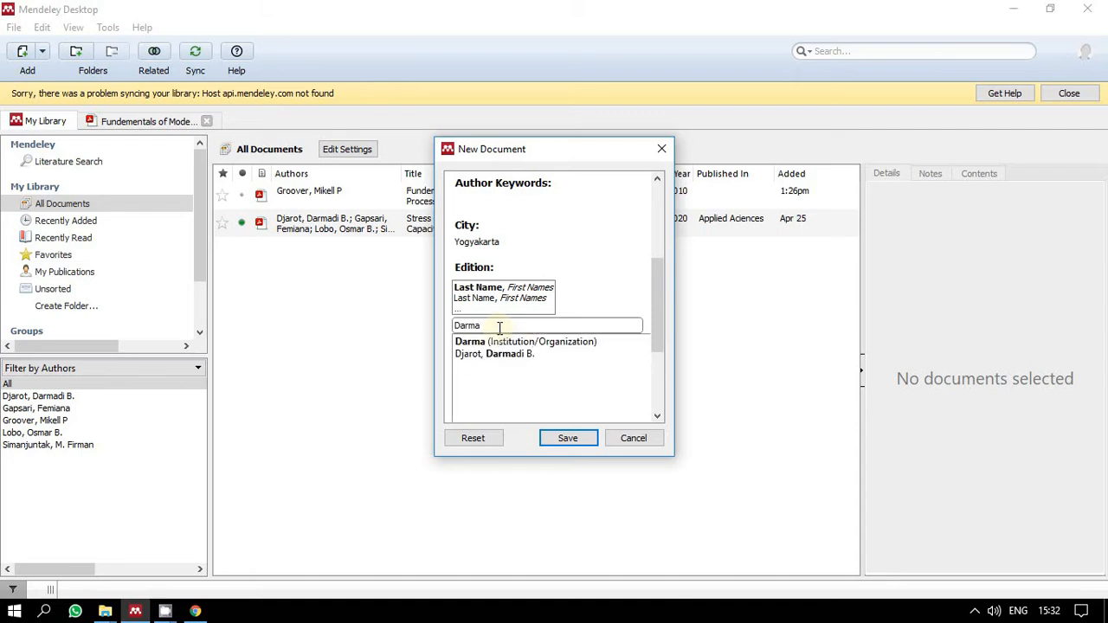
key(Return)
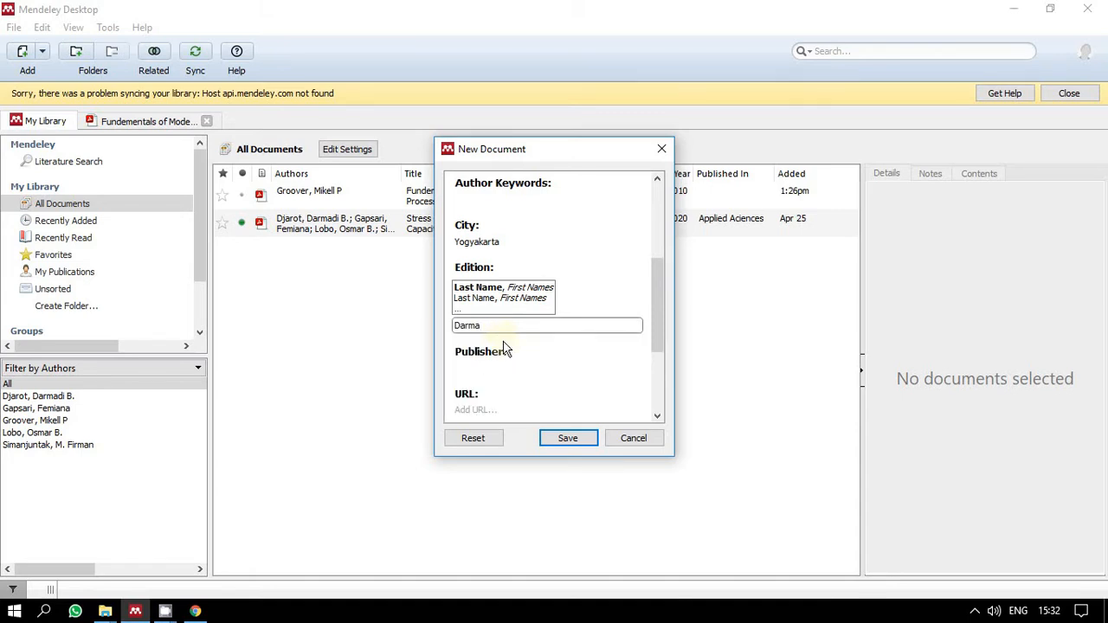
click(496, 355)
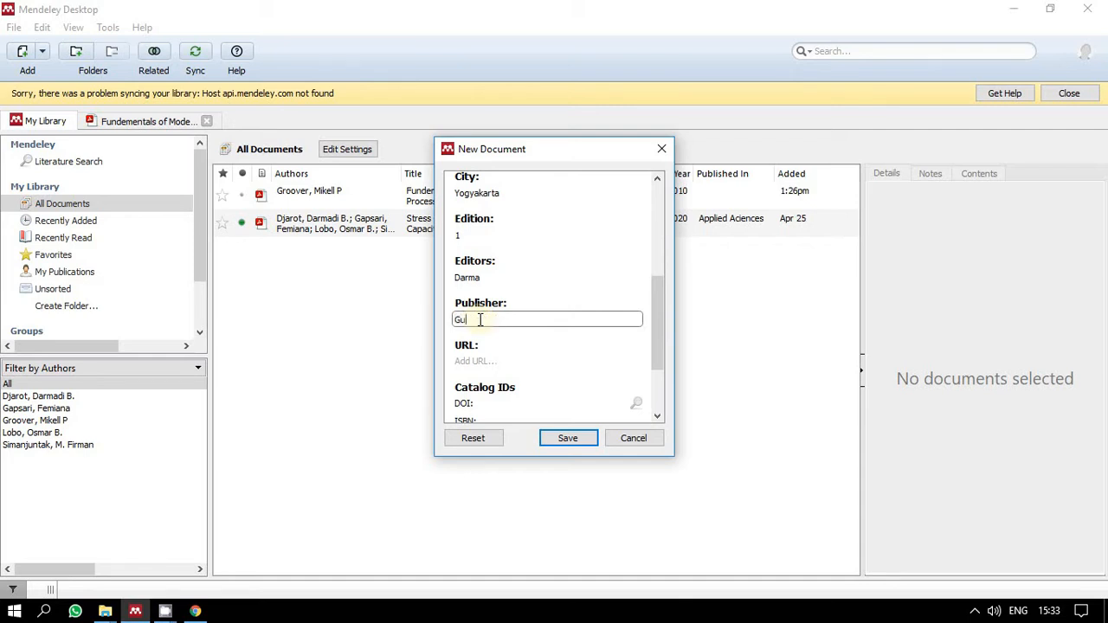
scroll(480, 319, down, 2)
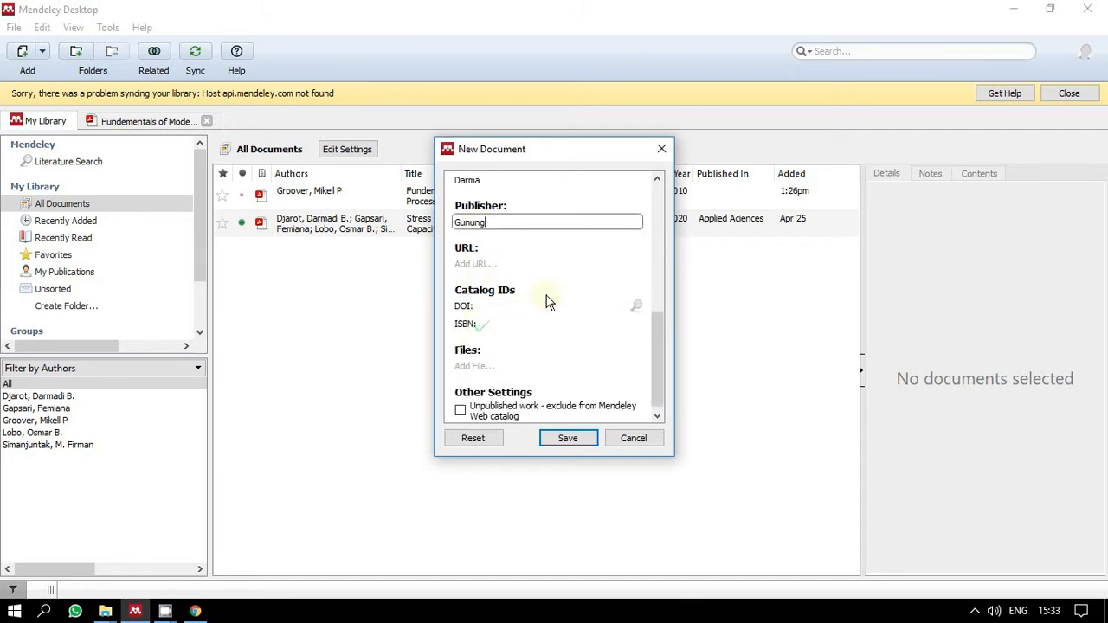
Save the manually entered "Welding Dissimilar" book to the library and leave no document selected.
scroll(554, 389, up, 3)
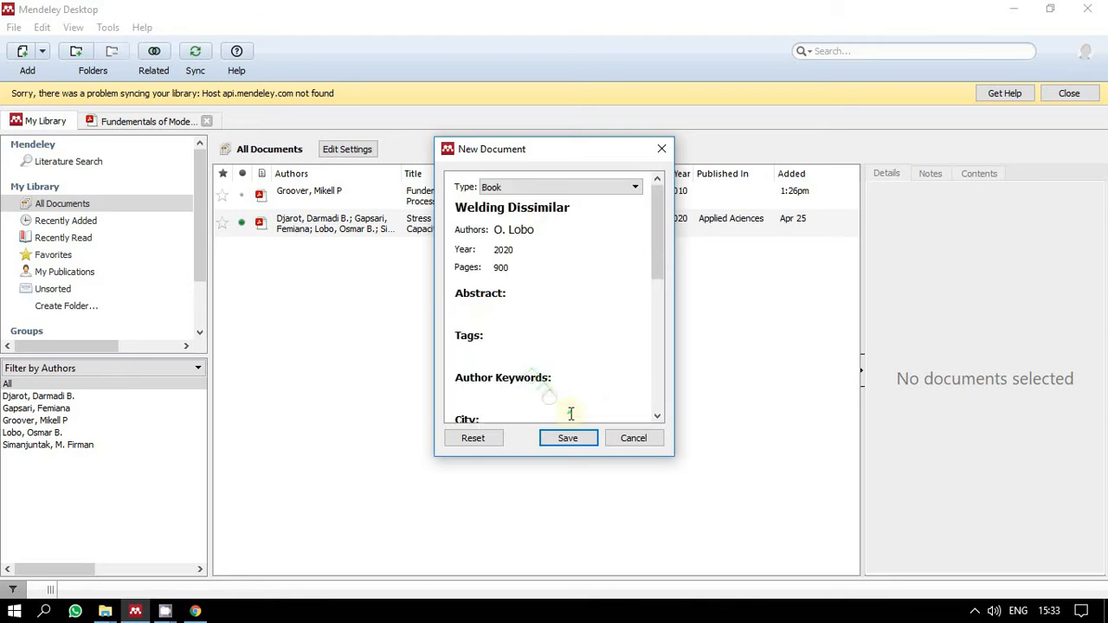
click(580, 438)
click(494, 369)
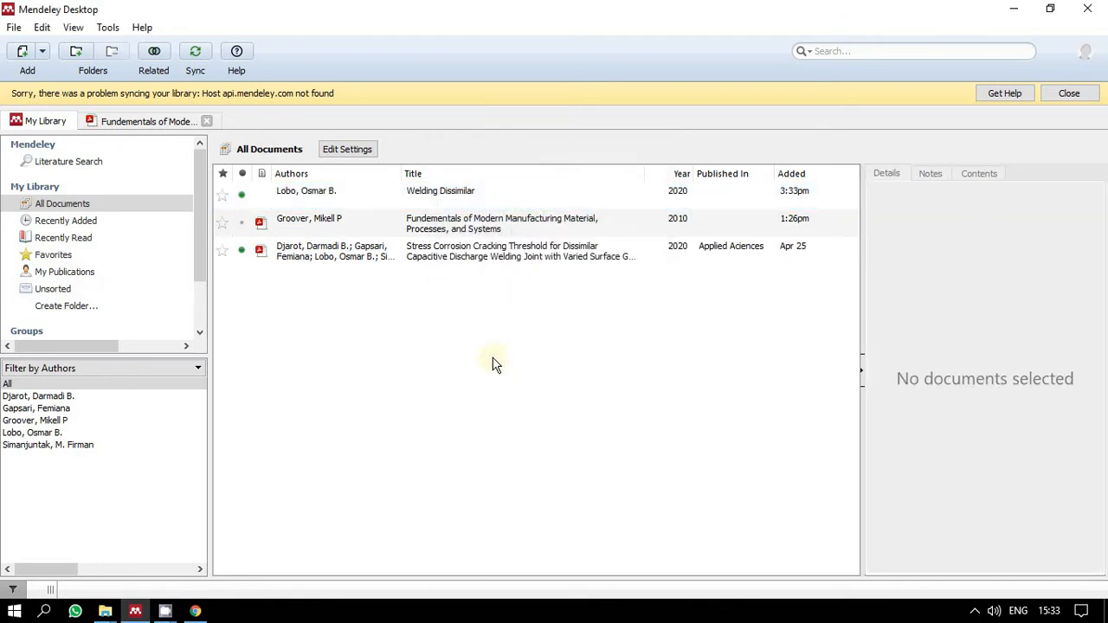
Check the saved details of the "Welding Dissimilar" entry, then clear the selection.
click(569, 196)
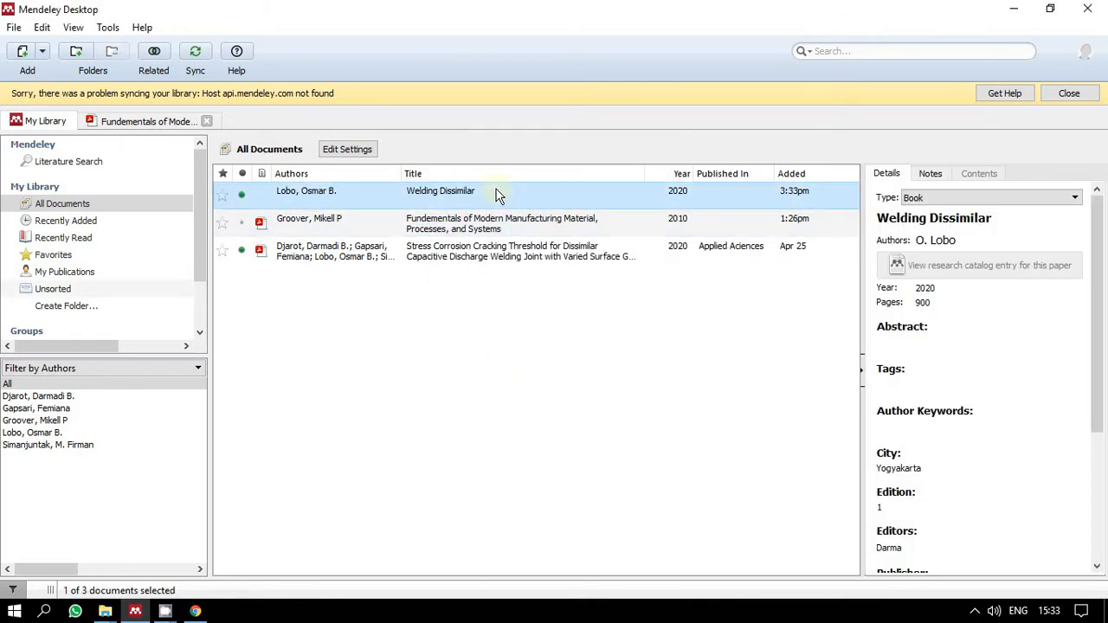
click(491, 312)
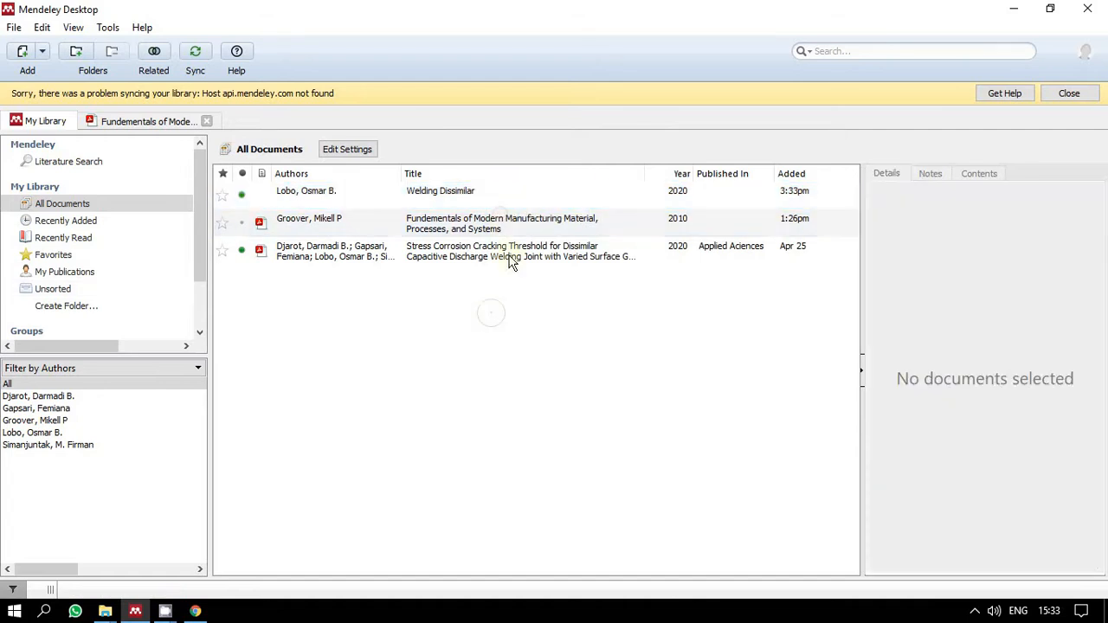
click(522, 196)
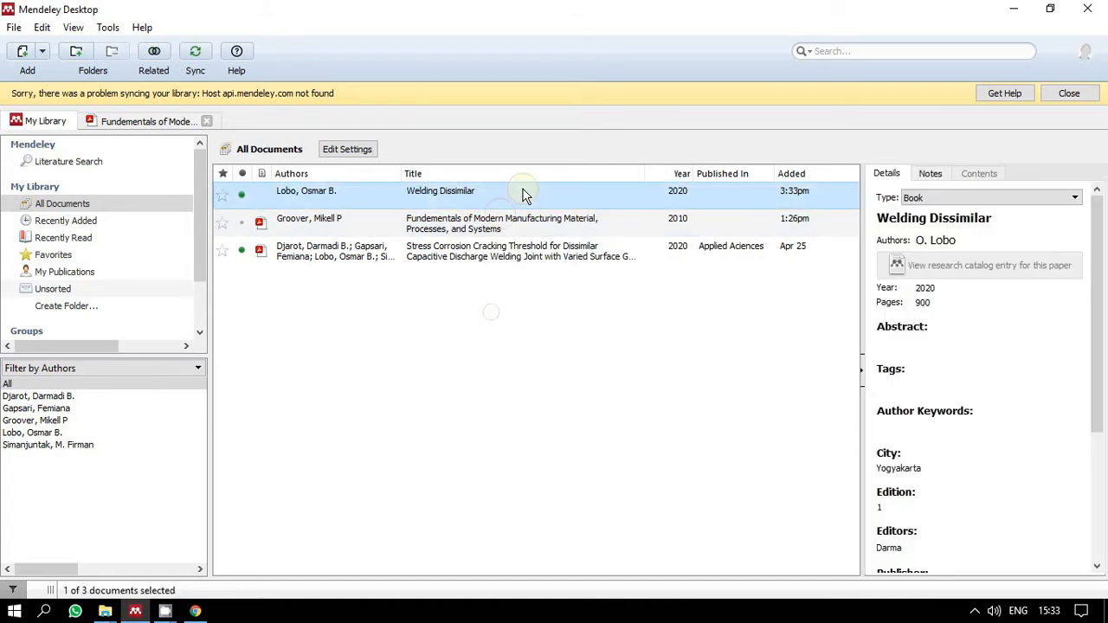
click(681, 285)
Switch to the JURNAL & eBOOK folder and add 1-s2.0-S0010938X1630186X-main, dietzel2017 and kannan2011 to the Mendeley library, leaving no document selected.
click(105, 611)
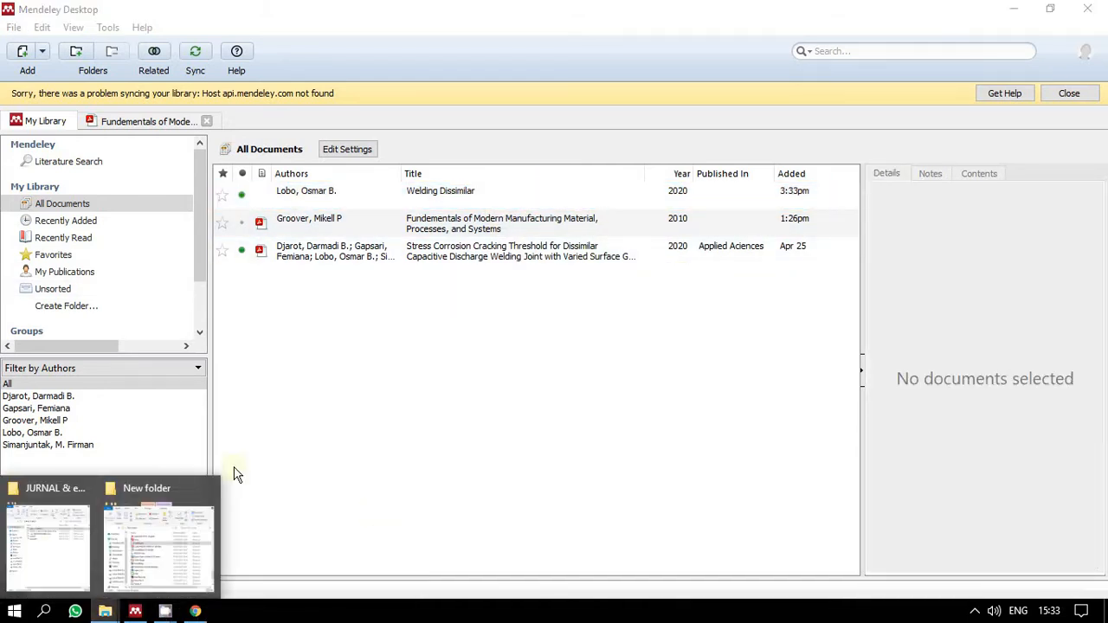
click(46, 547)
click(742, 308)
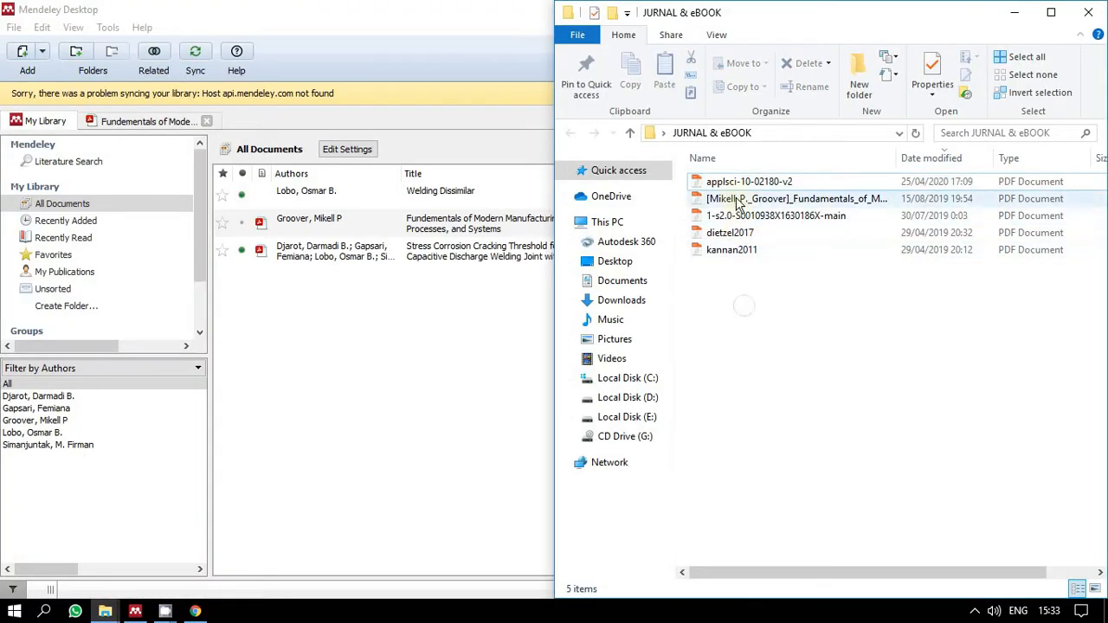
drag(740, 277, 353, 343)
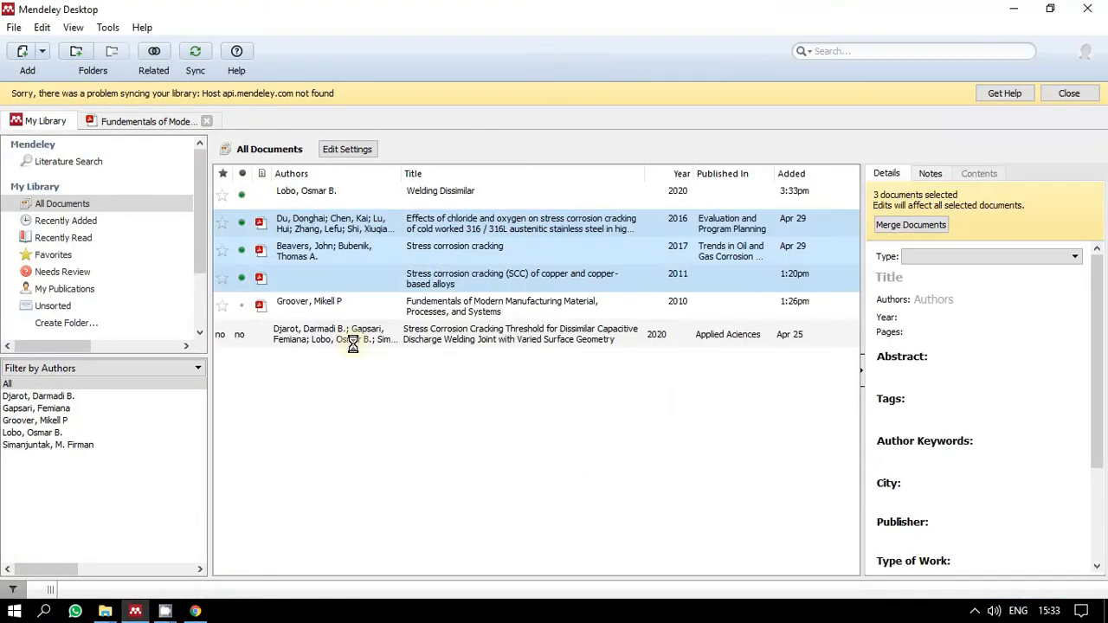
click(392, 451)
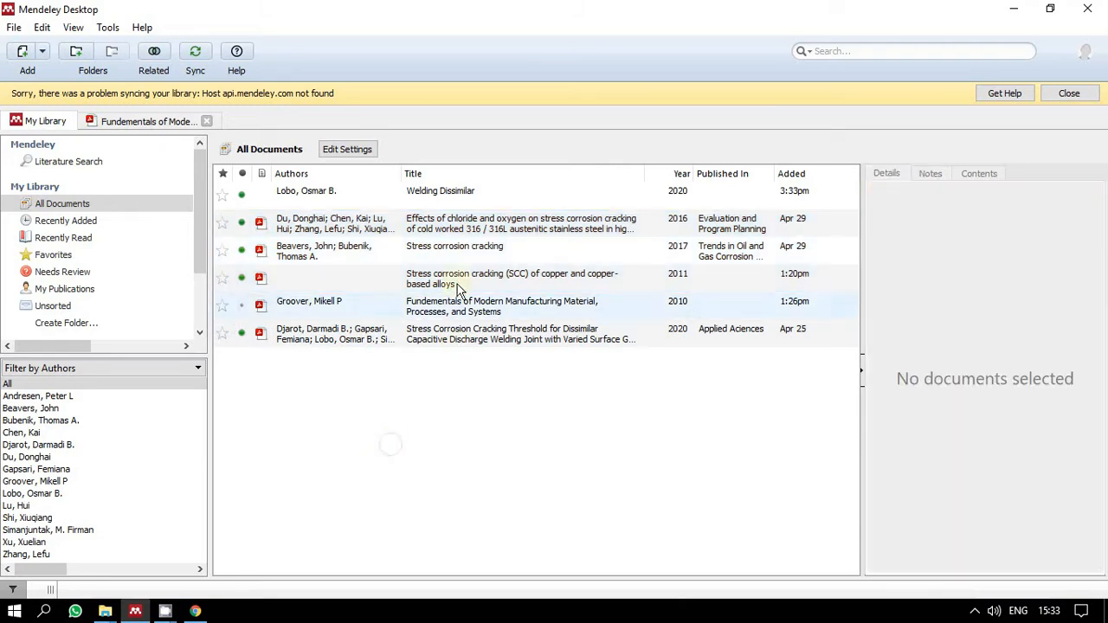
Open the "Effects of chloride and oxygen" article's PDF and check its imported authors, journal, publisher and other details.
click(455, 250)
click(460, 231)
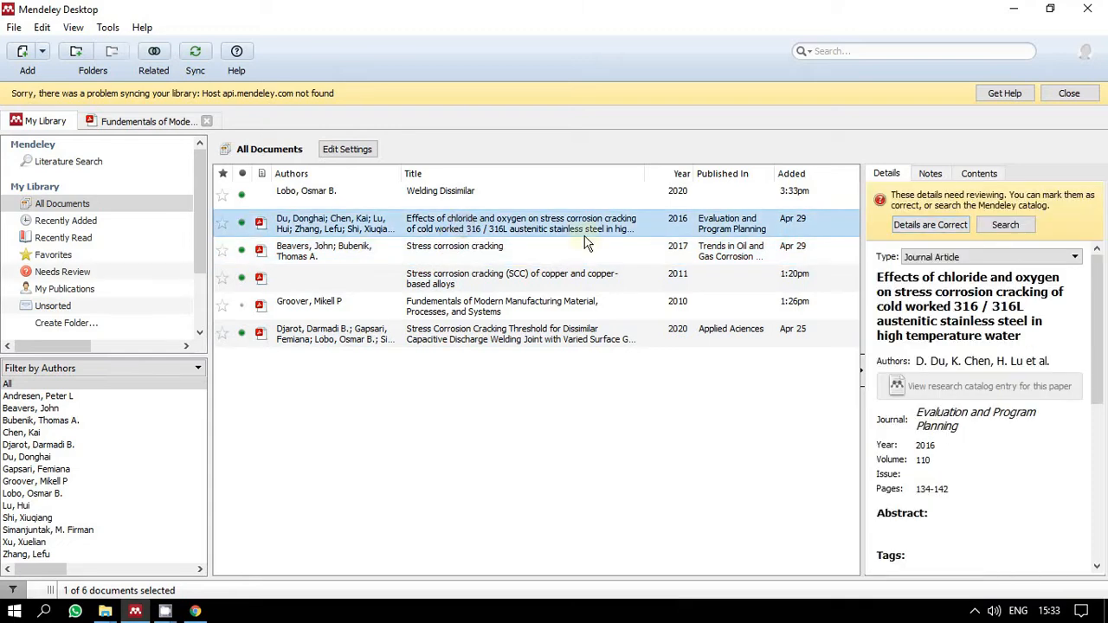
double_click(445, 223)
scroll(320, 402, down, 1)
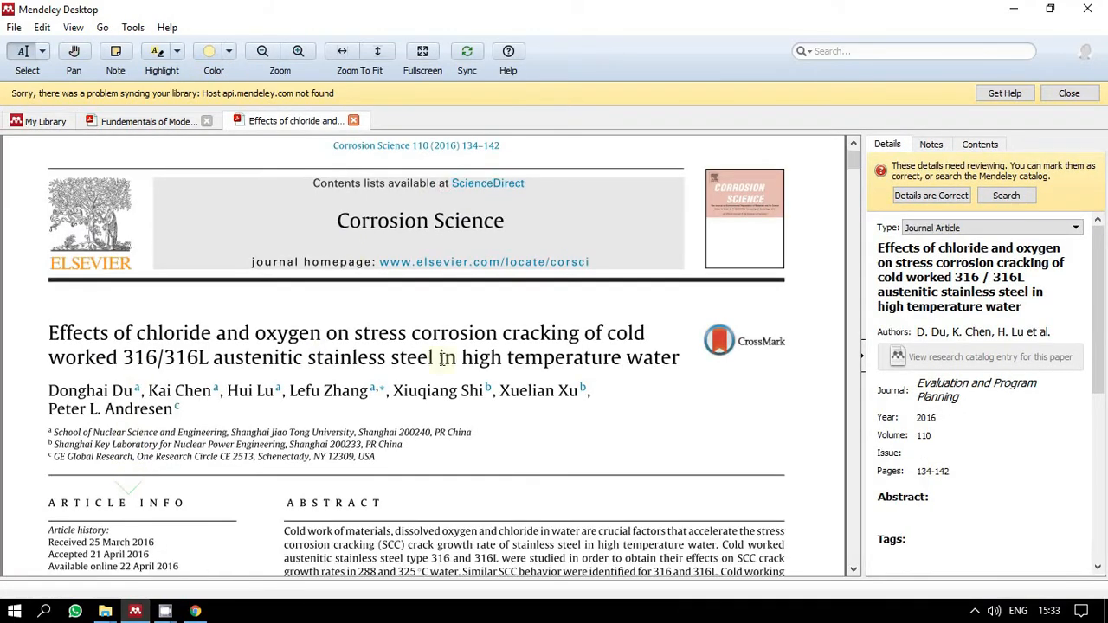
click(974, 332)
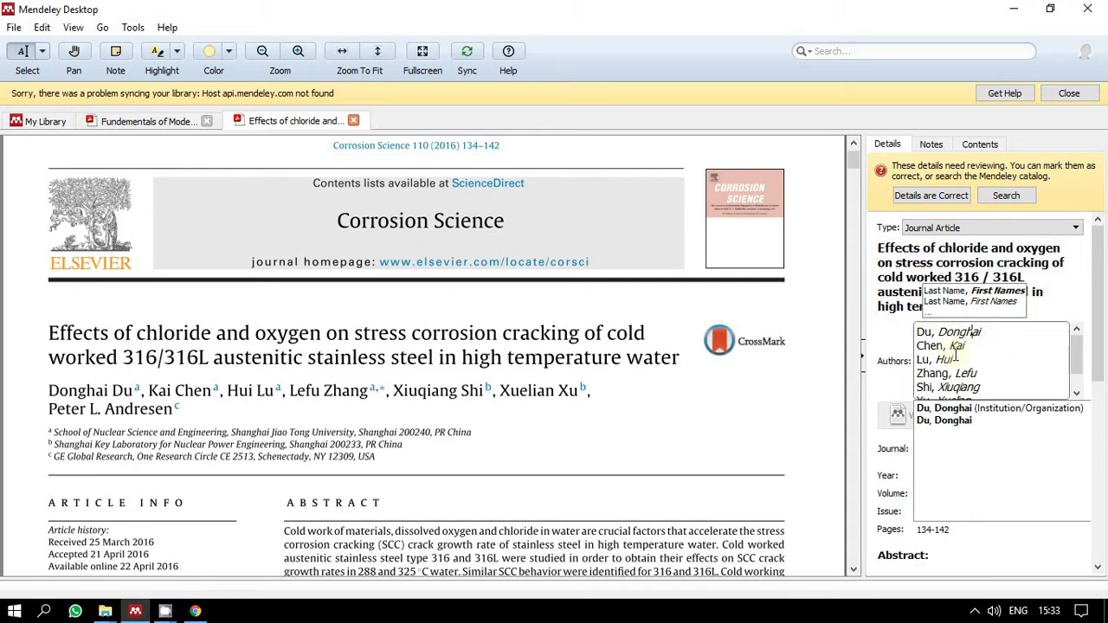
click(801, 397)
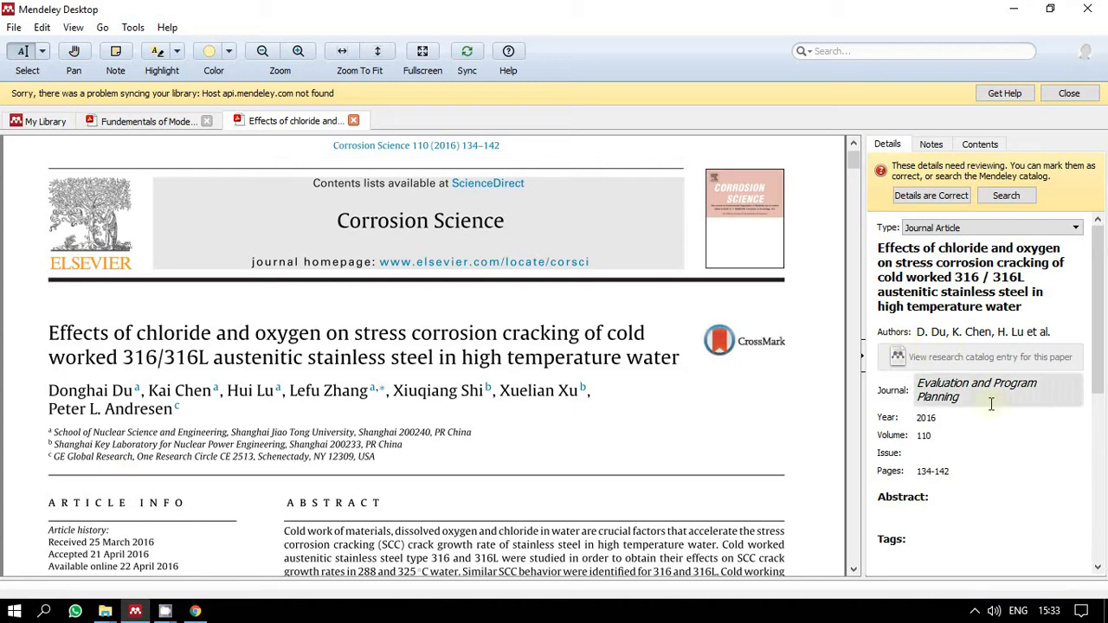
scroll(967, 435, down, 5)
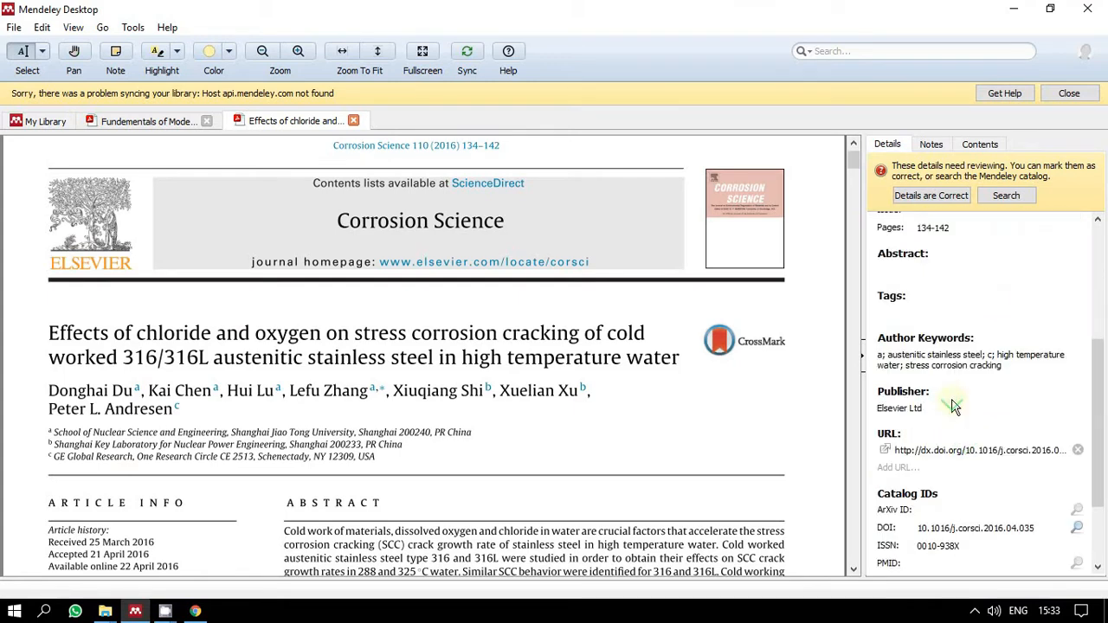
scroll(915, 329, up, 2)
scroll(581, 433, down, 1)
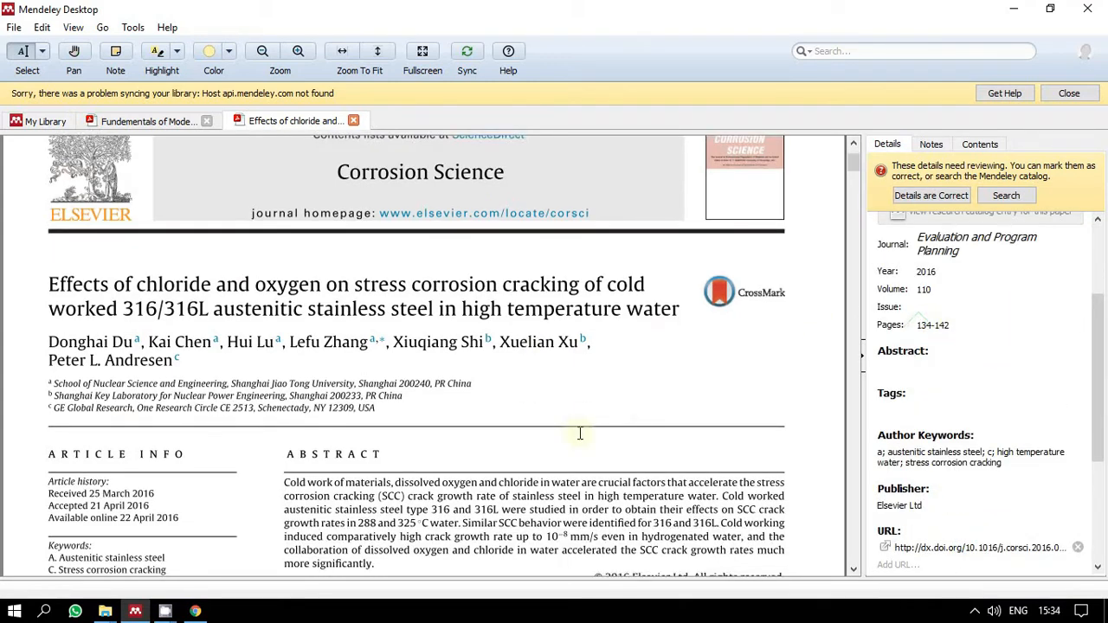
Copy the full abstract text from the PDF's first page into the article's Abstract field.
scroll(581, 432, down, 1)
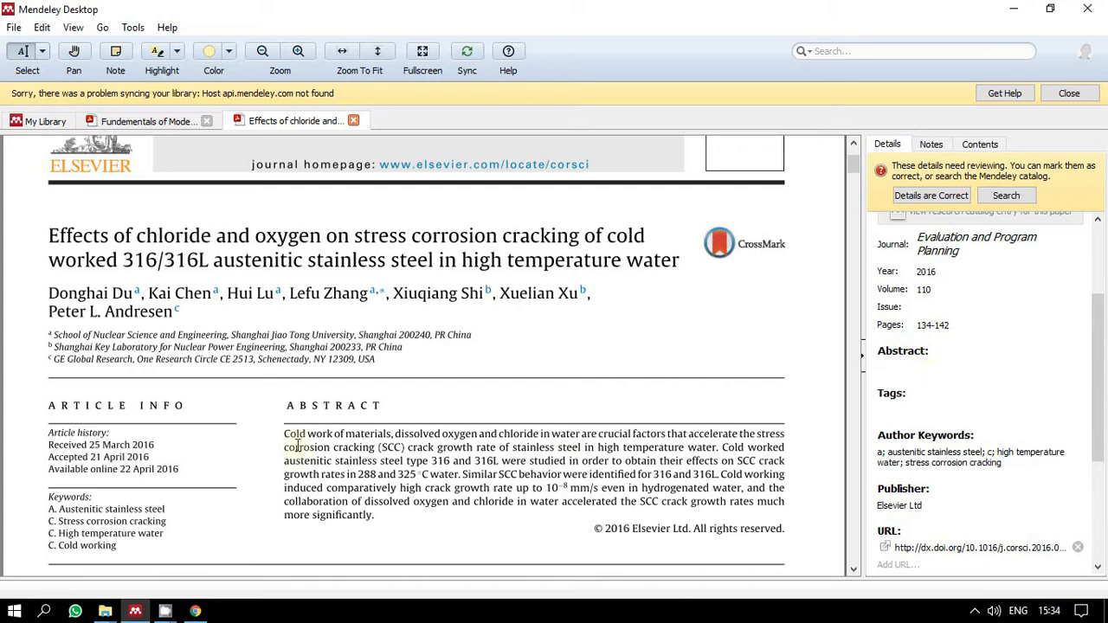
drag(285, 436, 313, 453)
drag(312, 453, 292, 439)
click(365, 501)
click(334, 520)
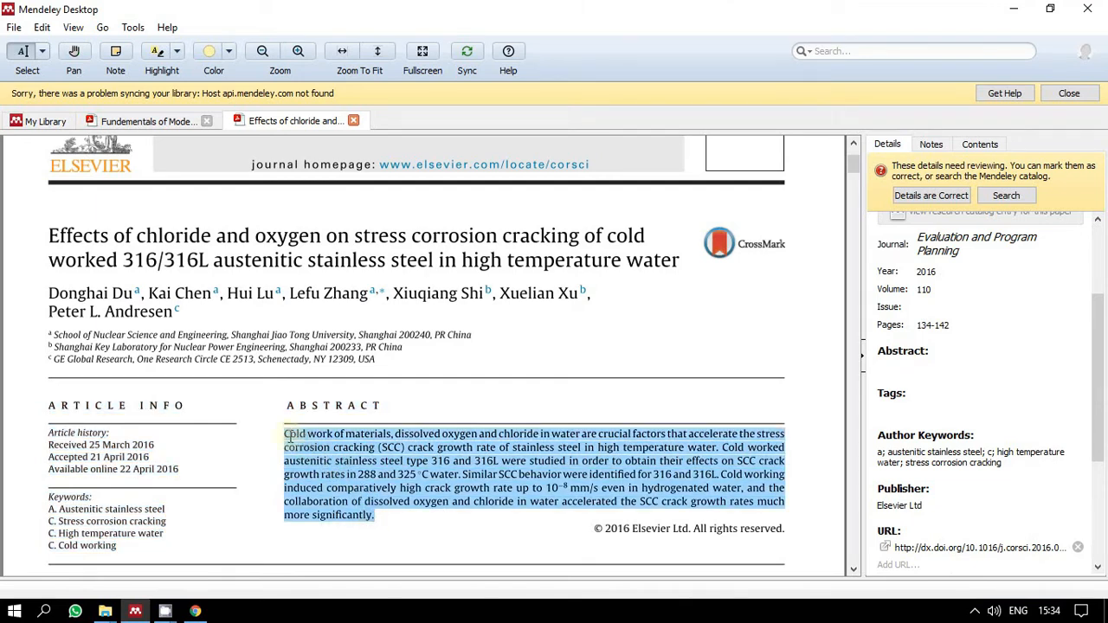
key(ctrl+c)
click(913, 372)
key(ctrl+v)
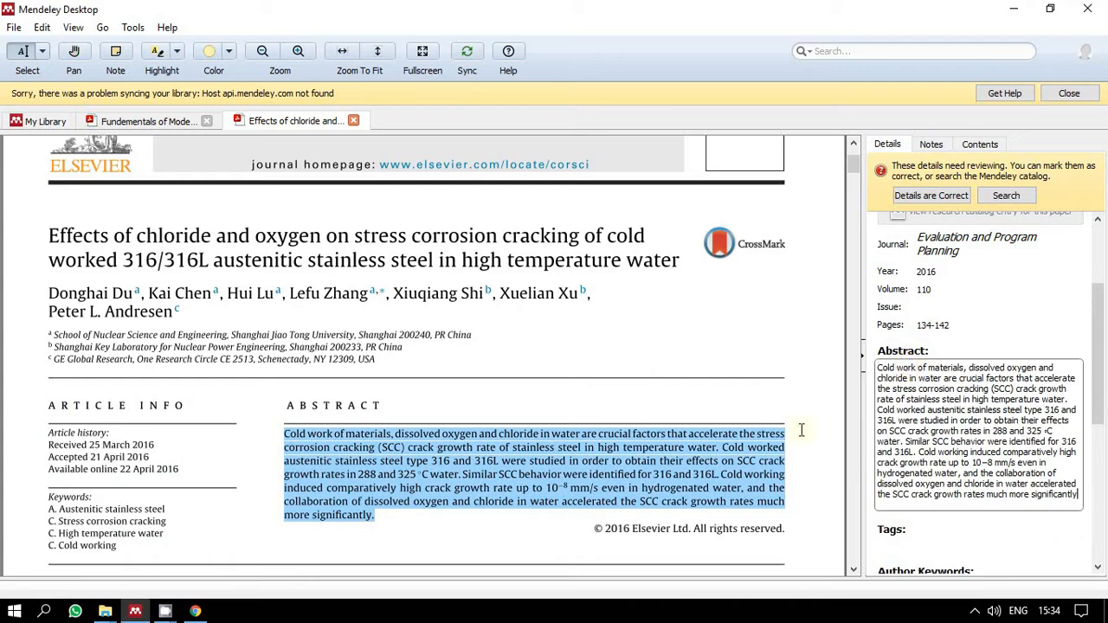
click(229, 361)
Close the open "Fundamentals of Modern Manufacturing" and "Effects of chloride and oxygen" PDFs to return to the library.
click(139, 122)
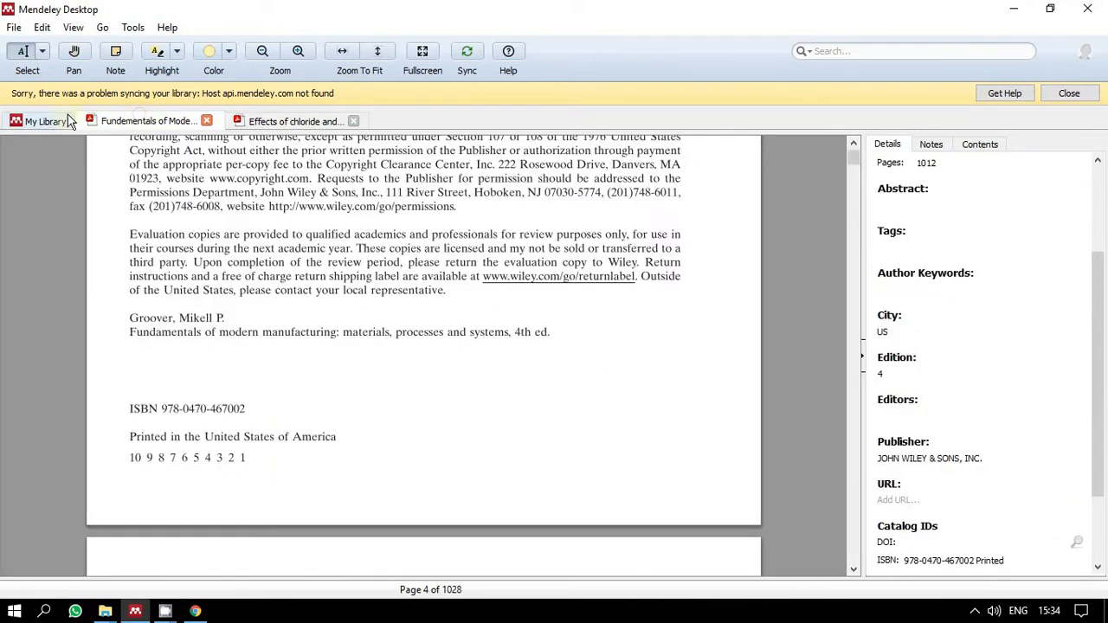
click(206, 120)
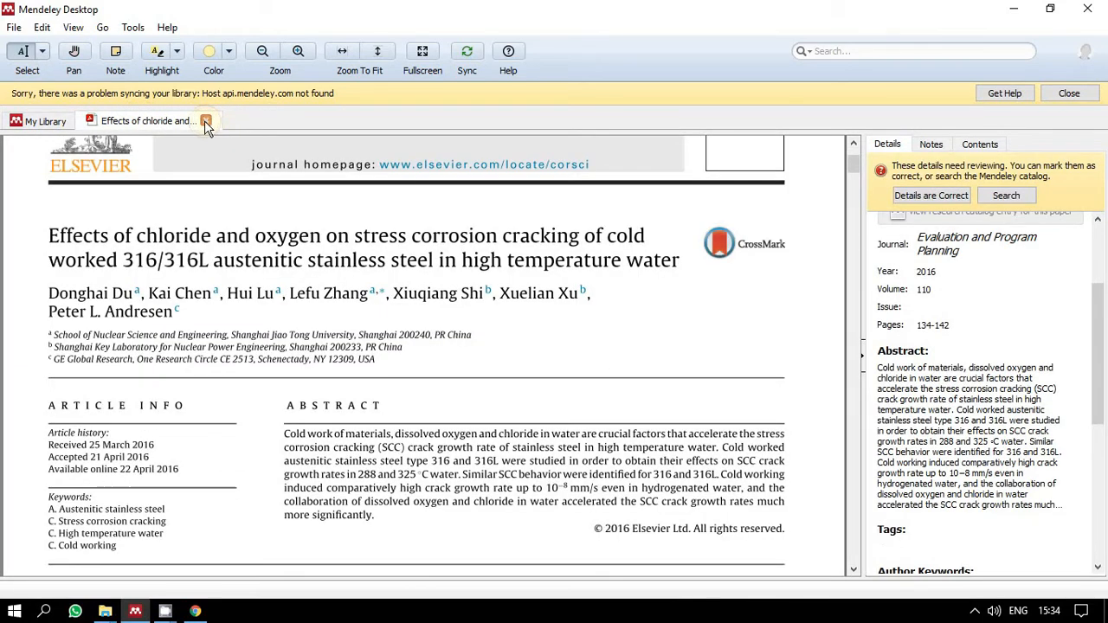
click(205, 121)
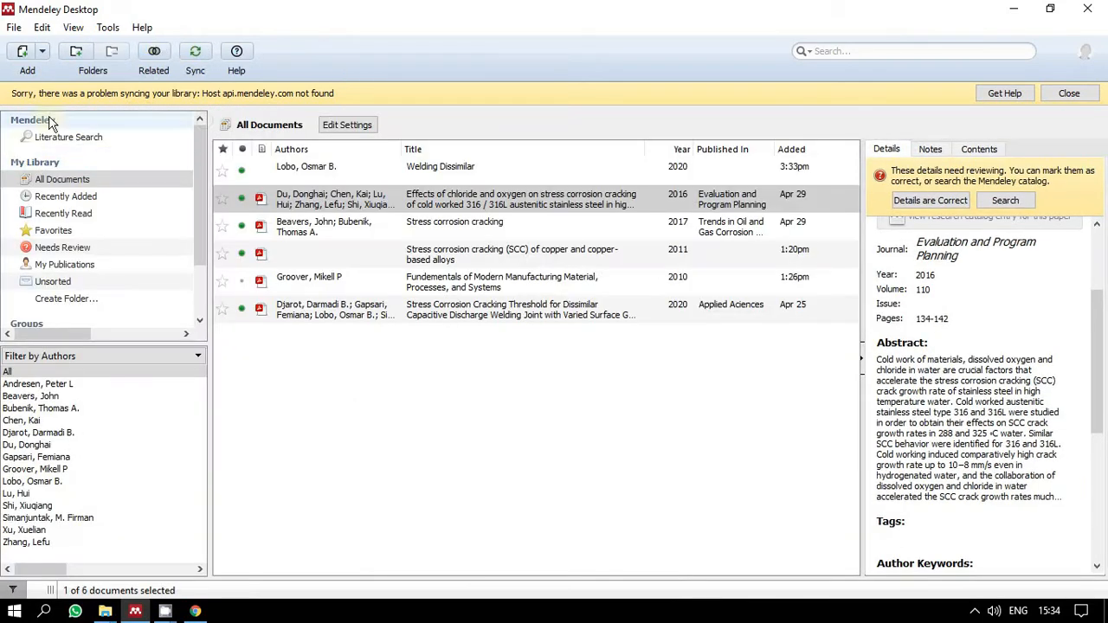
Check the saved abstract of the "Effects of chloride and oxygen" entry, then clear the selection.
click(598, 381)
click(824, 211)
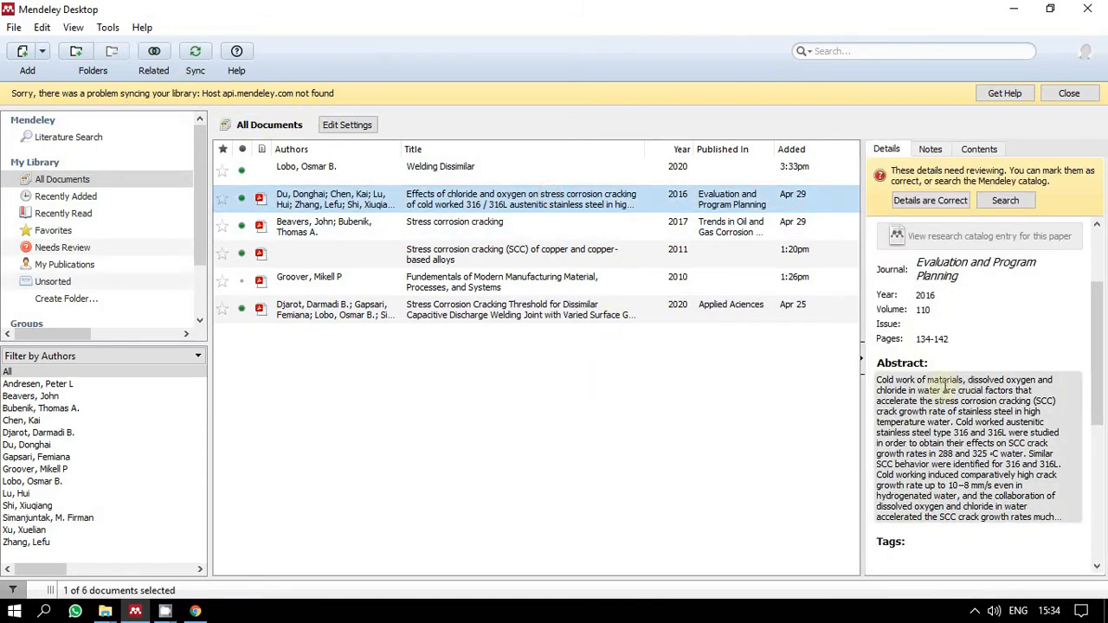
drag(944, 386, 693, 448)
click(684, 443)
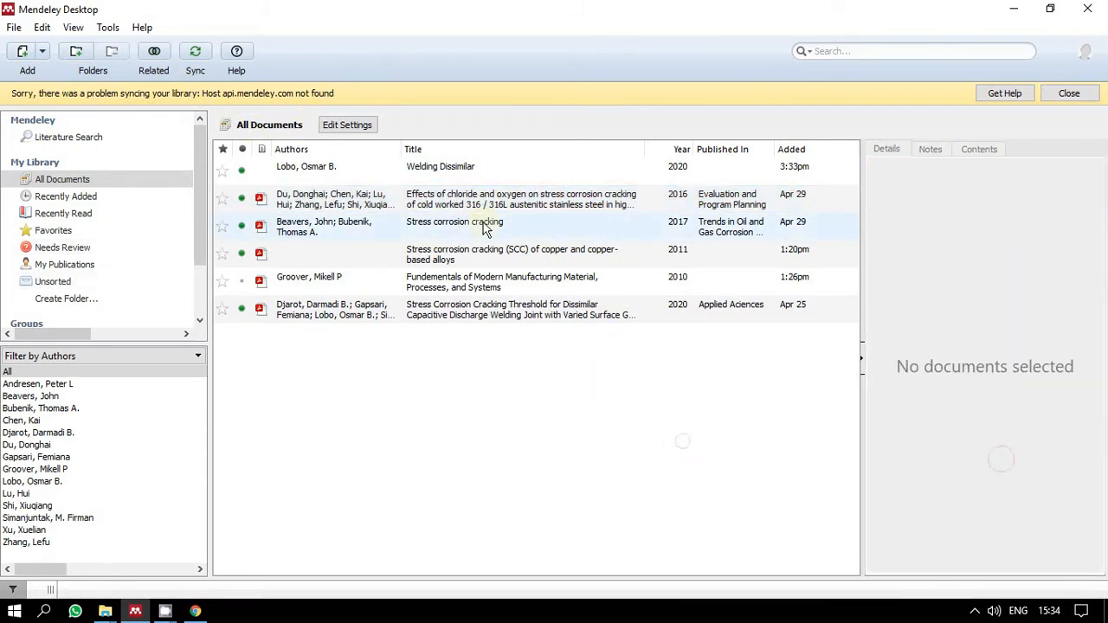
Open the "Stress corrosion cracking" document and set its type to Book Section.
click(485, 229)
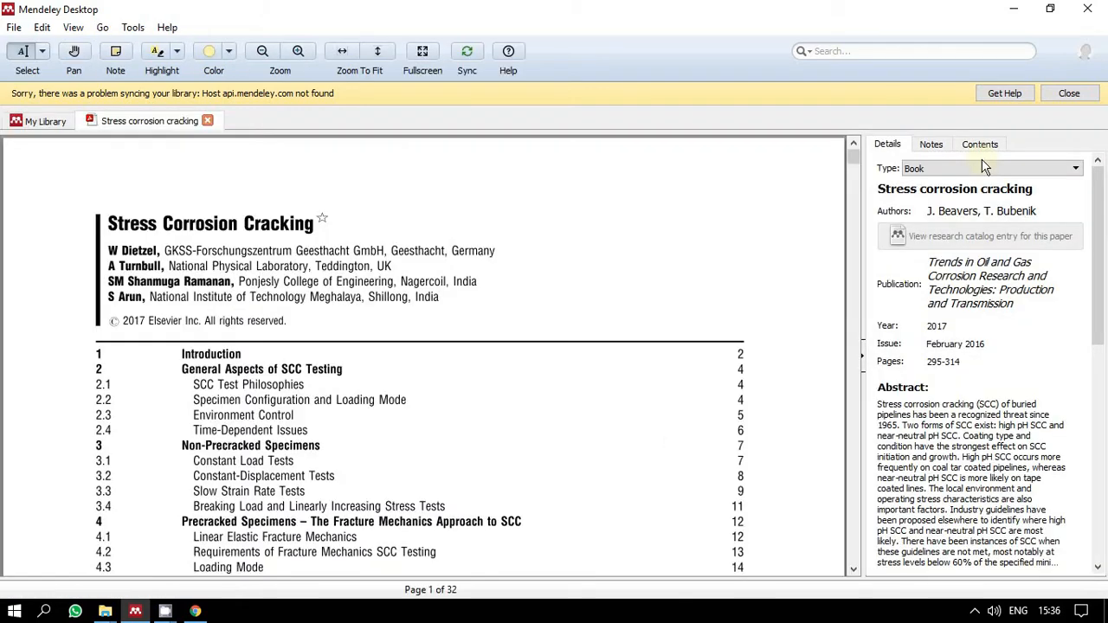
click(985, 168)
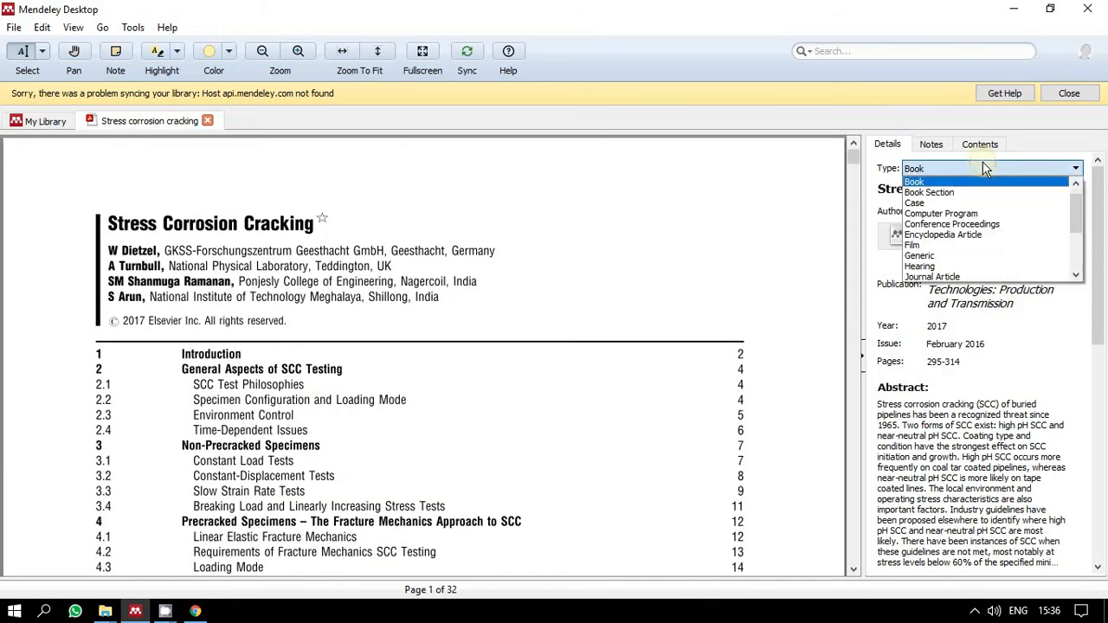
click(981, 192)
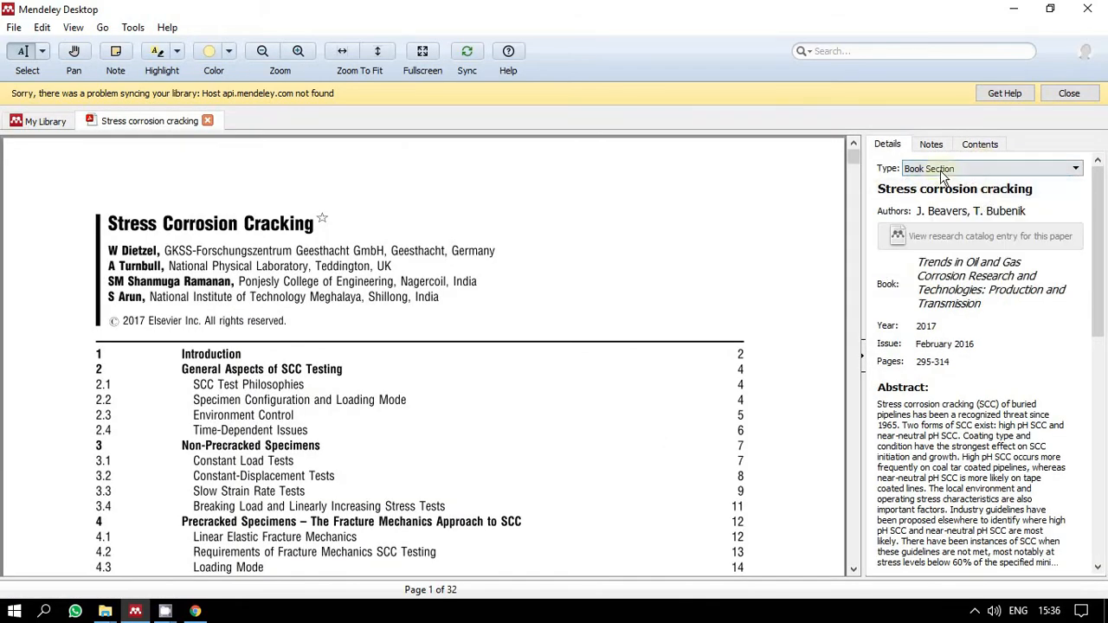
click(944, 170)
click(948, 182)
click(952, 171)
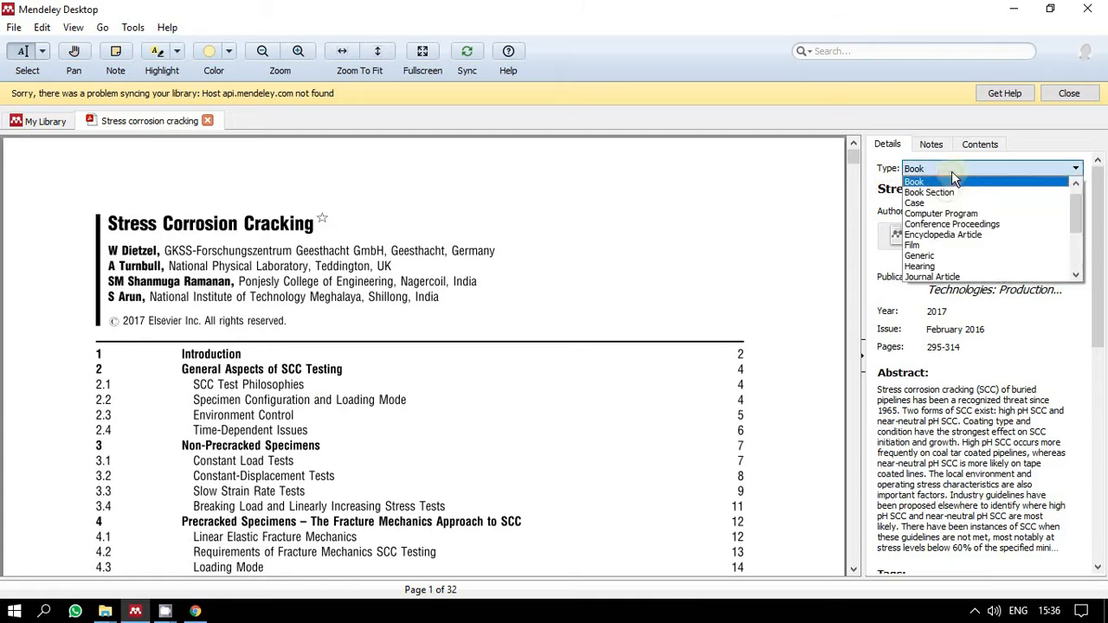
click(951, 192)
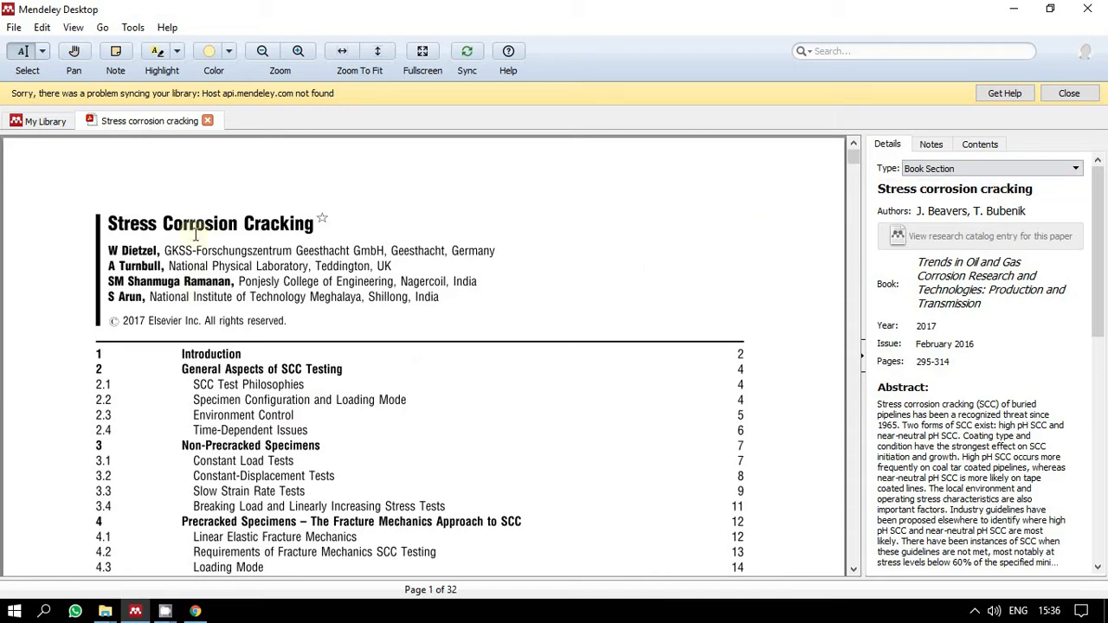
Compare the authors printed on the PDF's first page with those in the entry's Authors field.
drag(129, 250, 124, 295)
drag(175, 266, 170, 265)
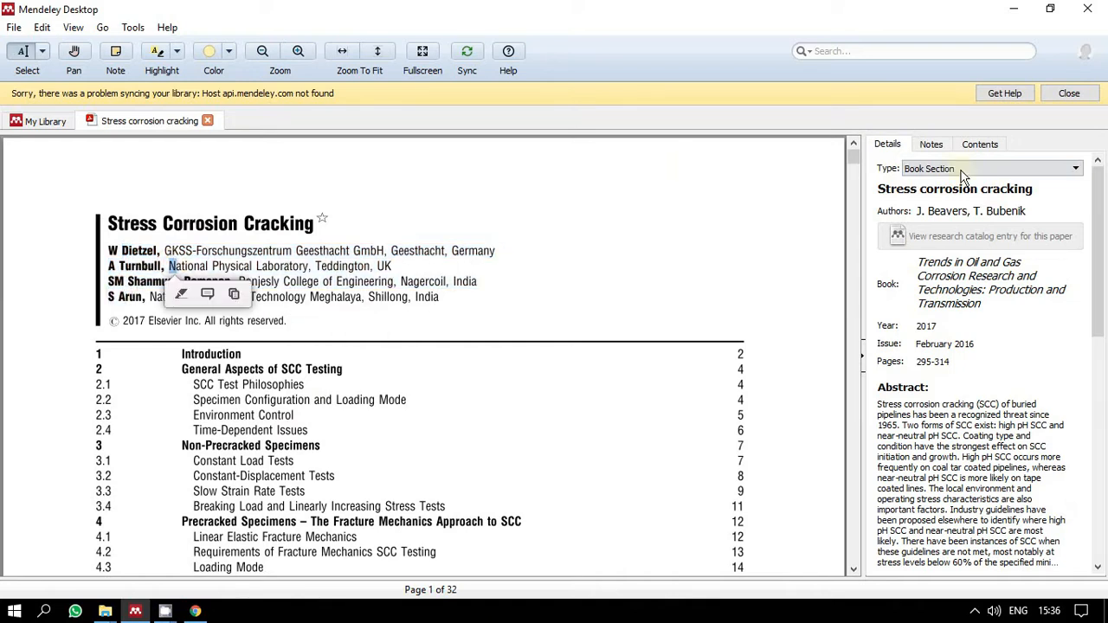
click(961, 211)
drag(1027, 223, 914, 212)
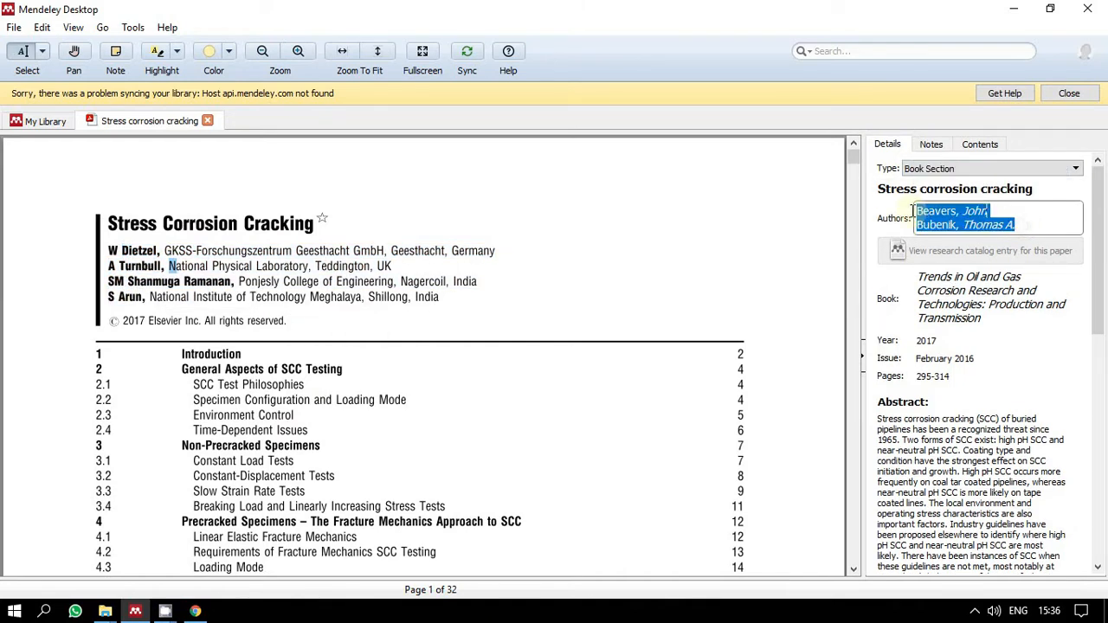
click(344, 260)
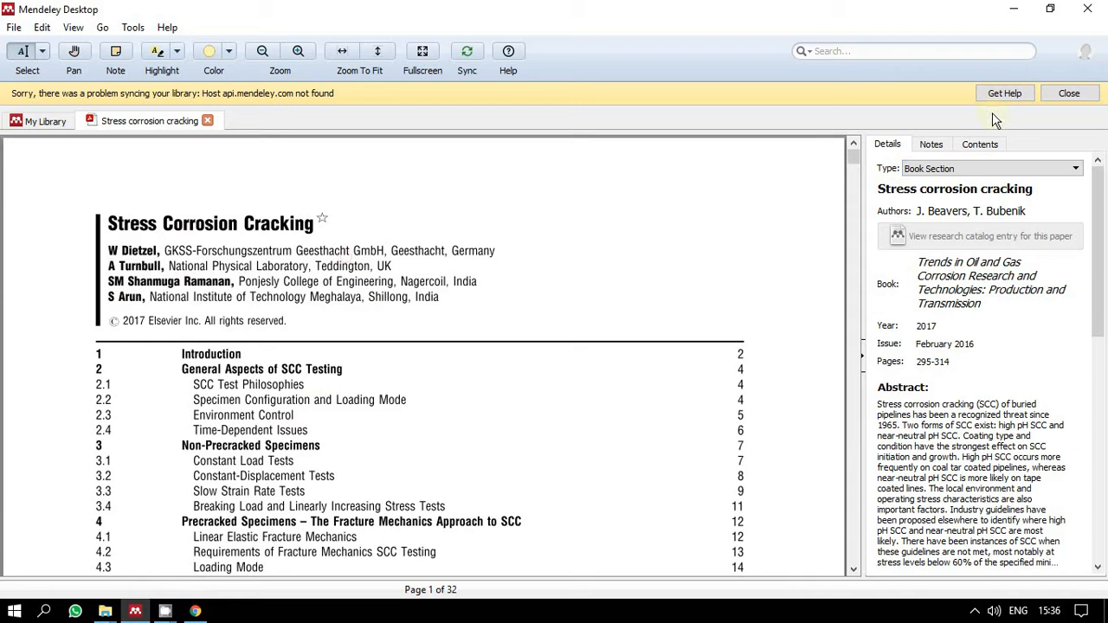
Replace the entry's authors with the first two authors printed on the PDF, one per line in last name, first name format.
click(957, 211)
drag(1022, 225, 888, 240)
text(Die)
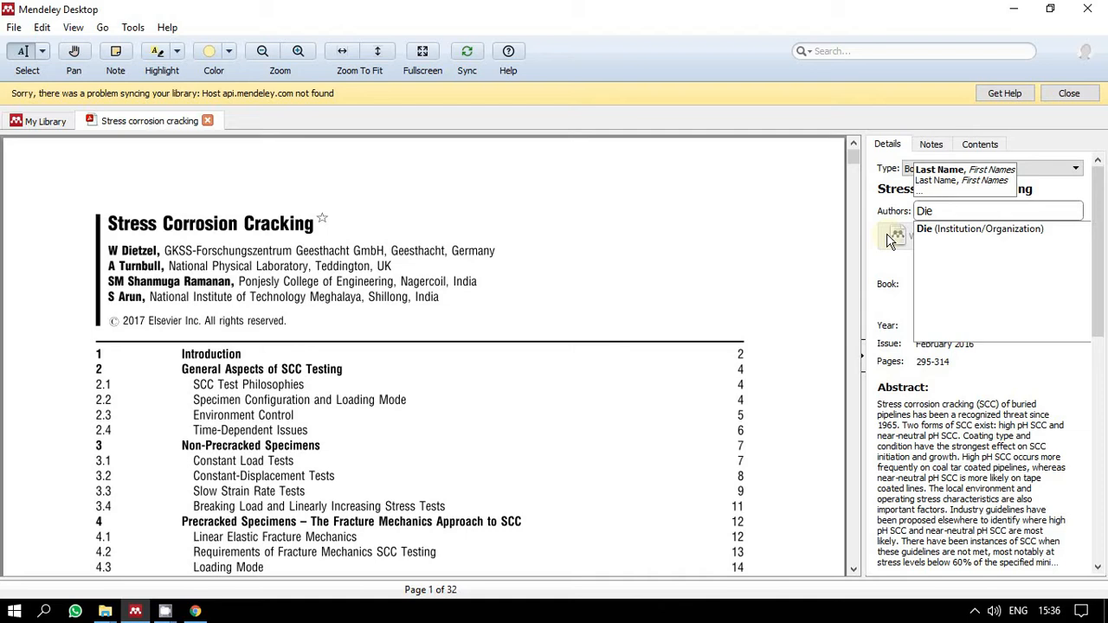
text(tzel)
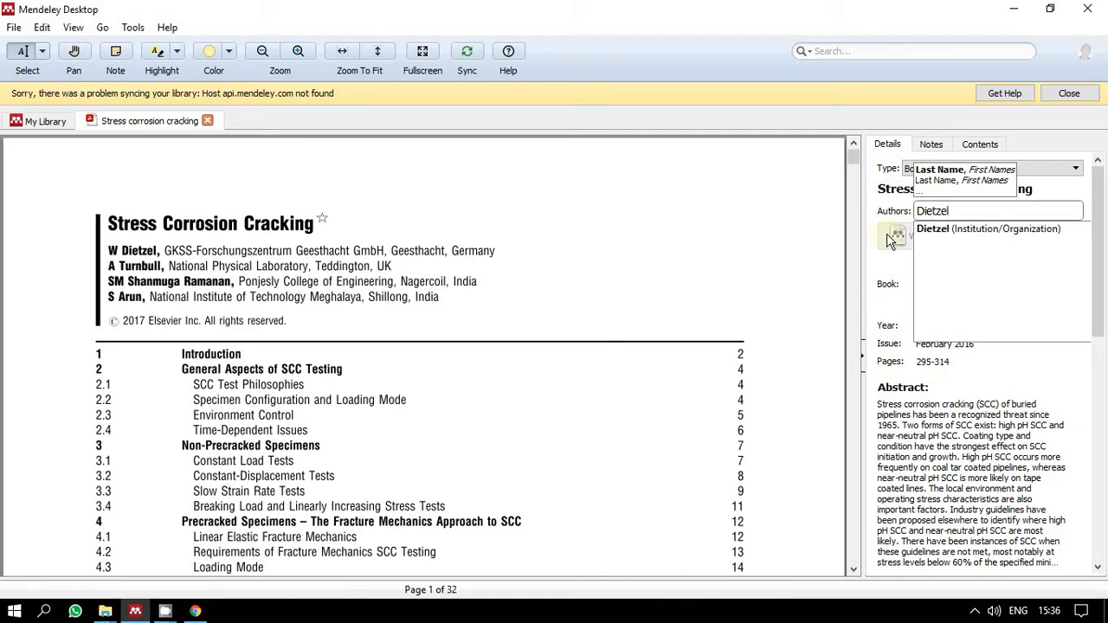
text(, W)
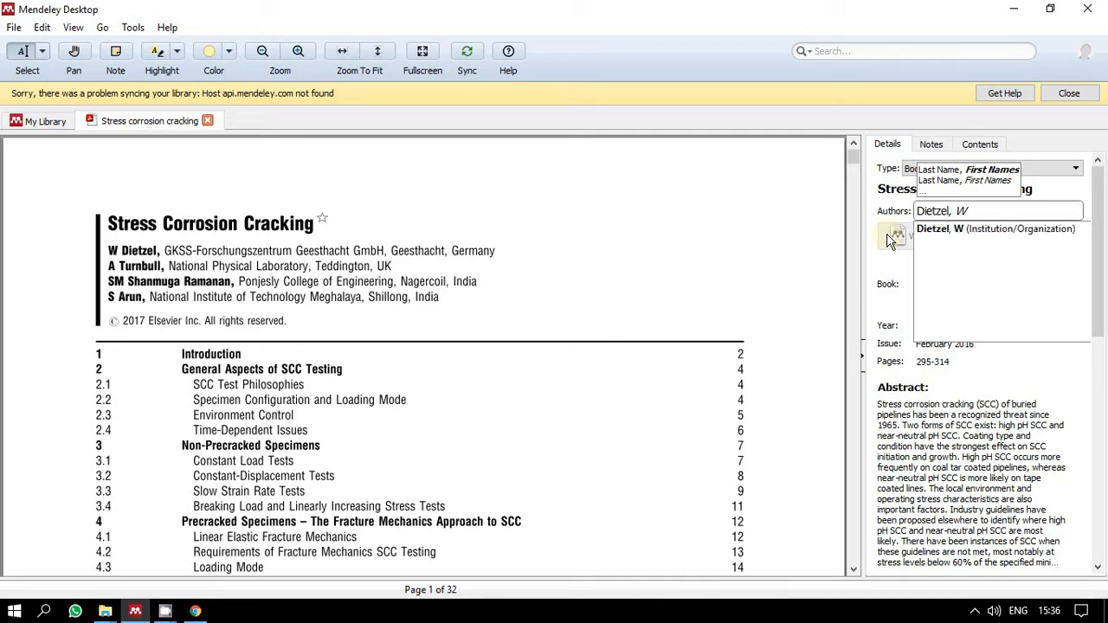
key(Return)
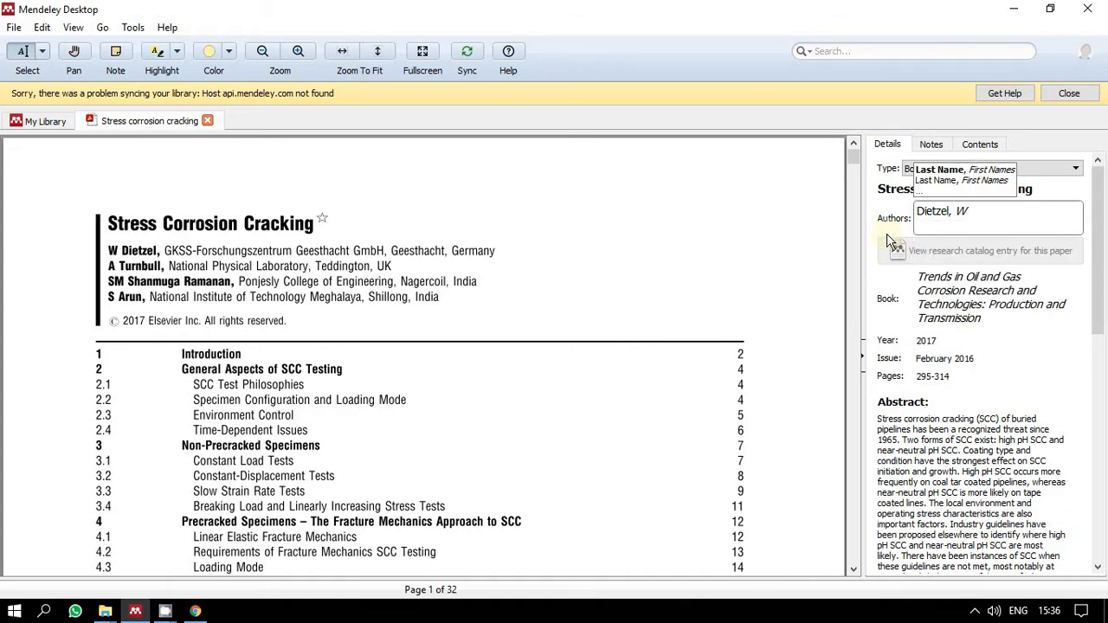
text(Tur)
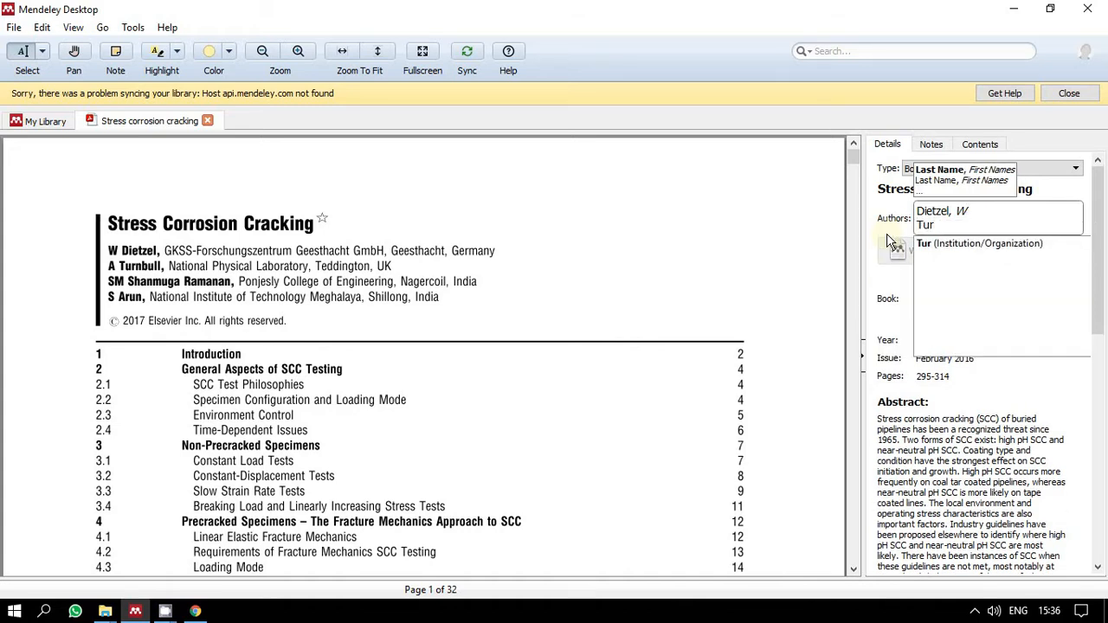
text(nbull)
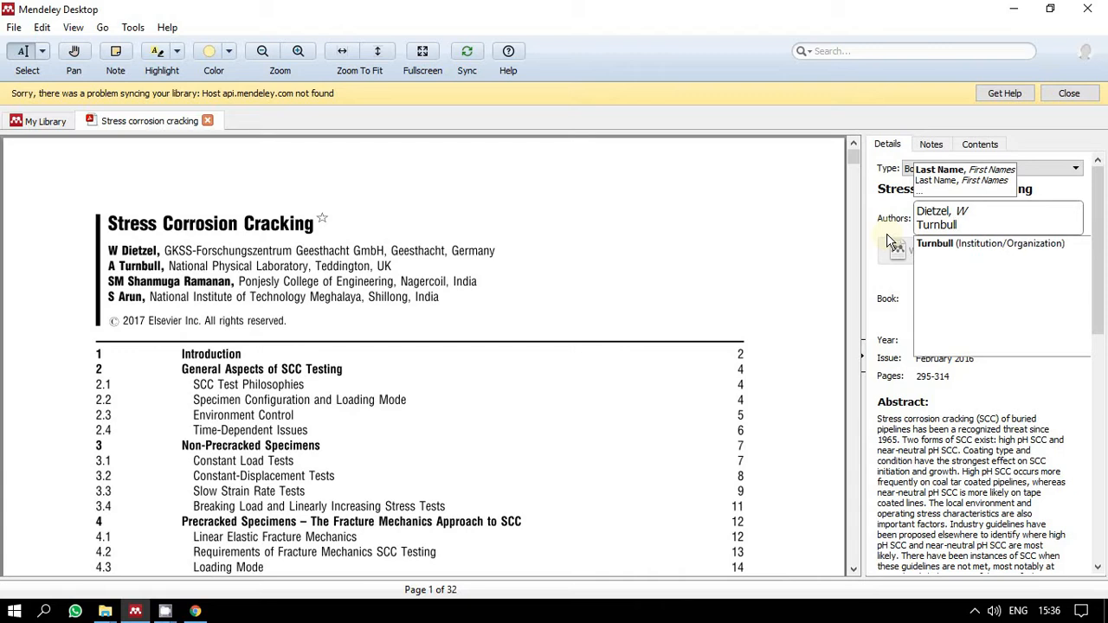
text(, A )
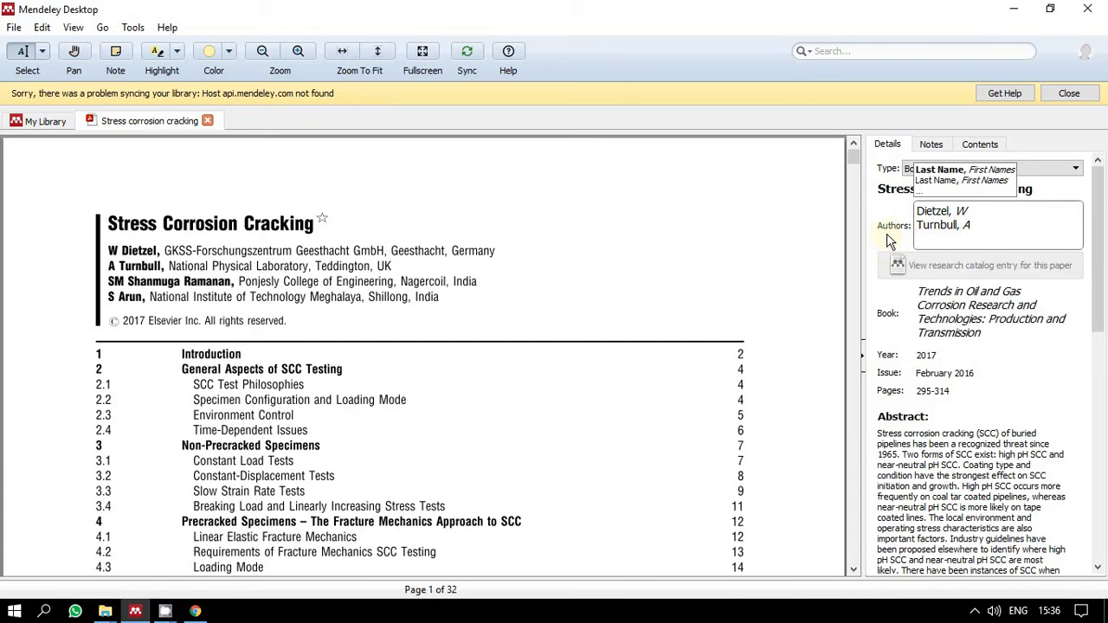
Add the third and fourth authors printed on the PDF to the Authors field, and check the saved list.
text(Rama)
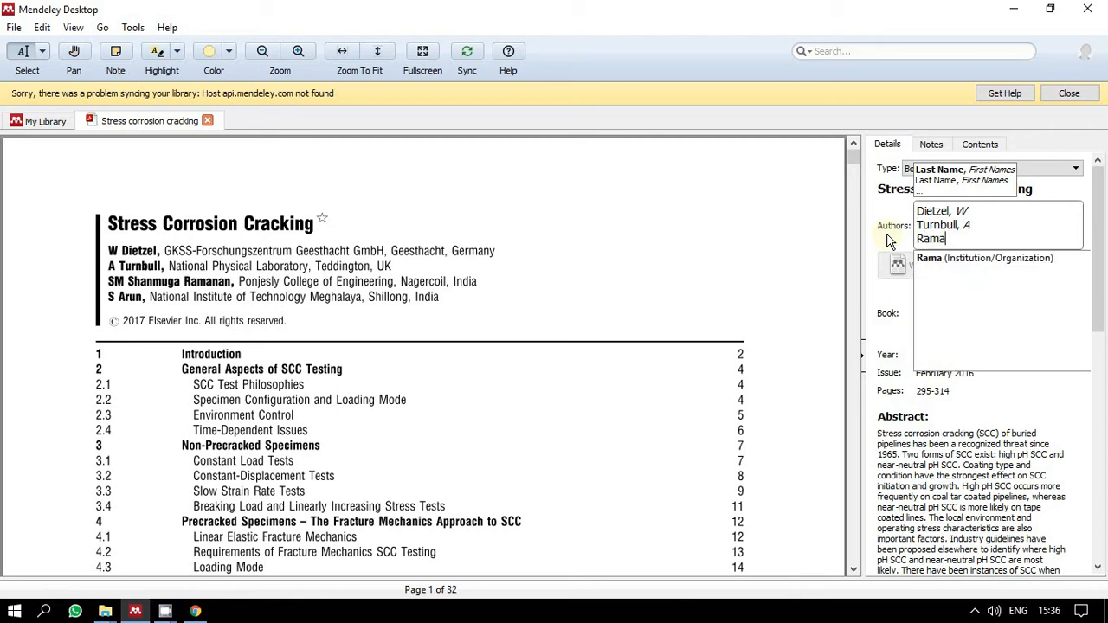
text(nan, )
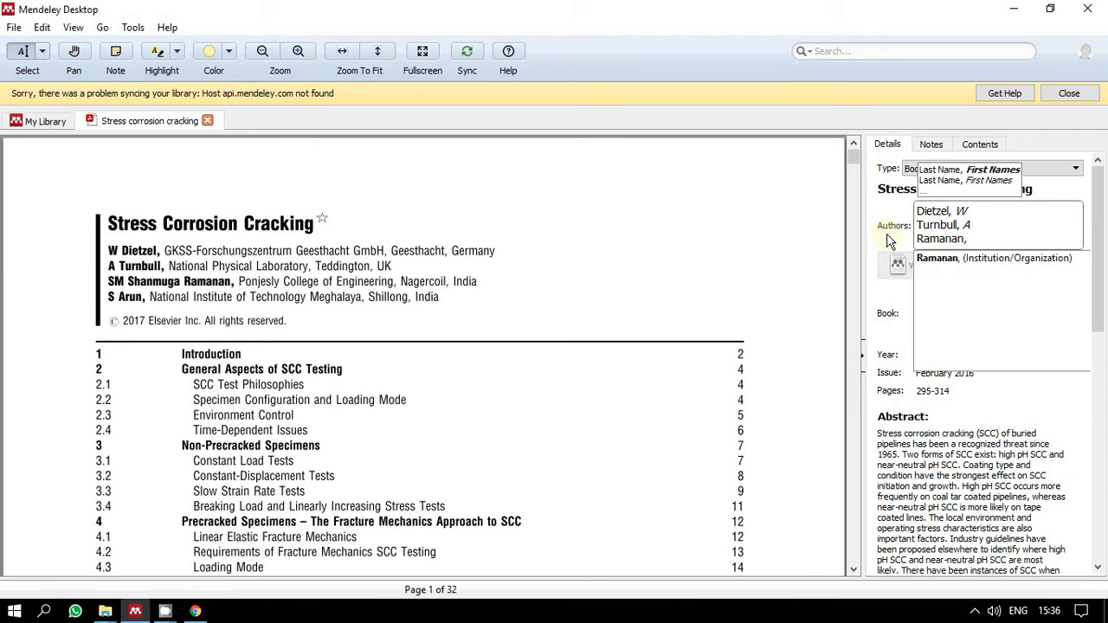
text(Shamuga)
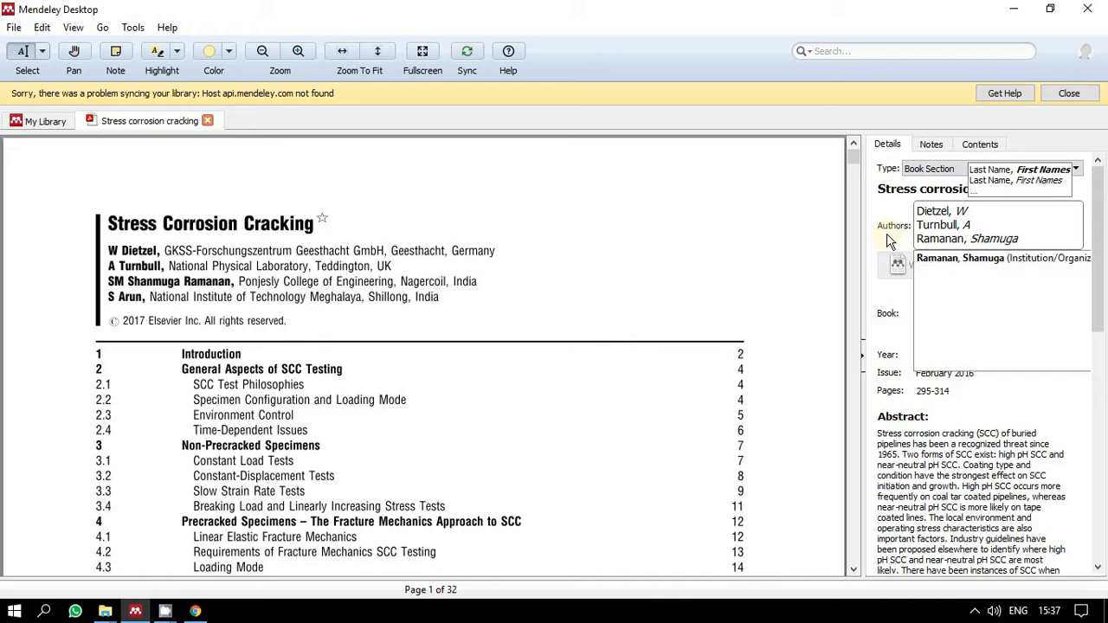
text( SM)
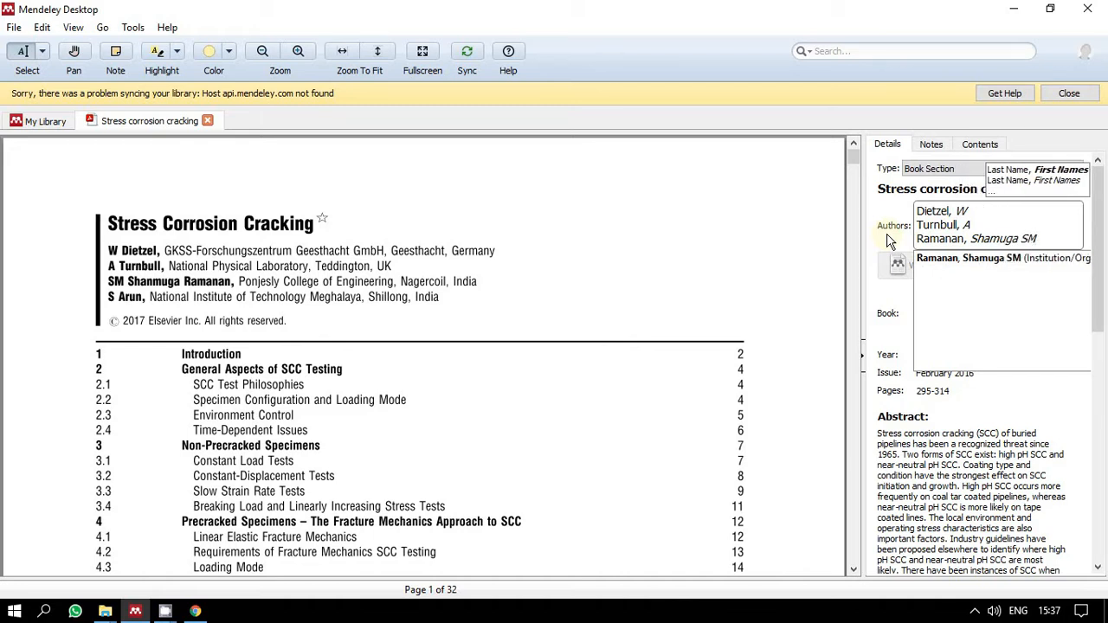
key(Return)
text(Arun)
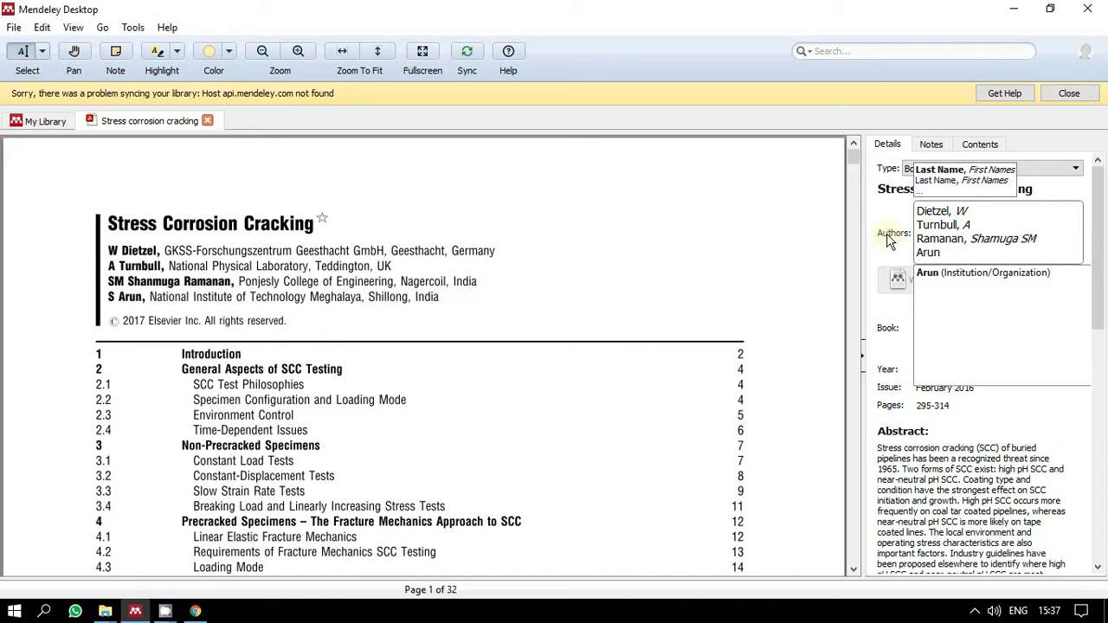
text(, S)
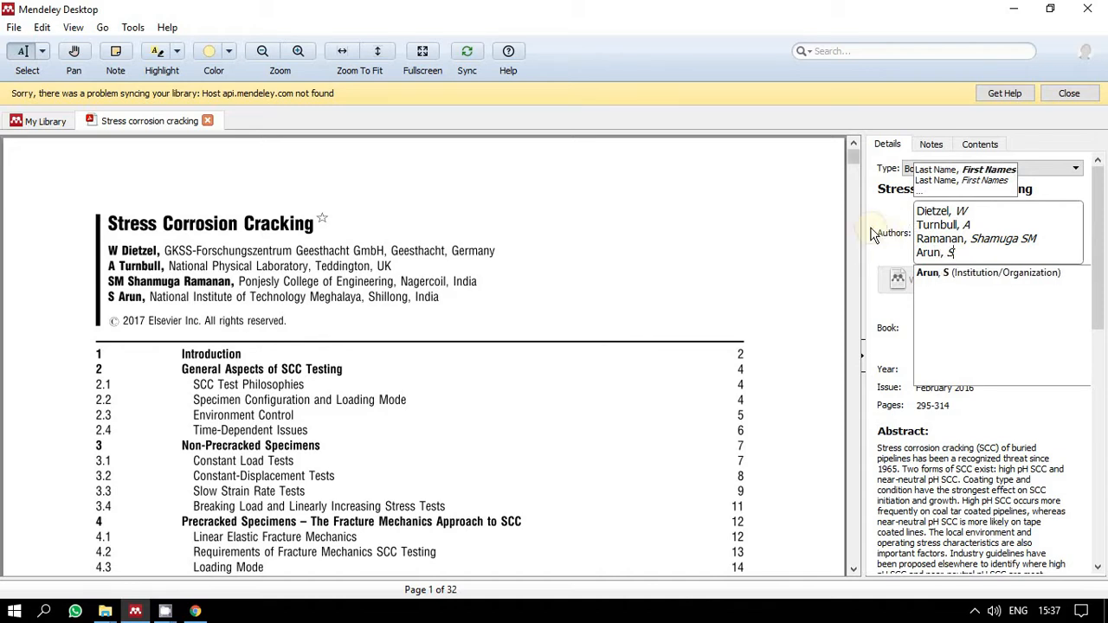
click(872, 229)
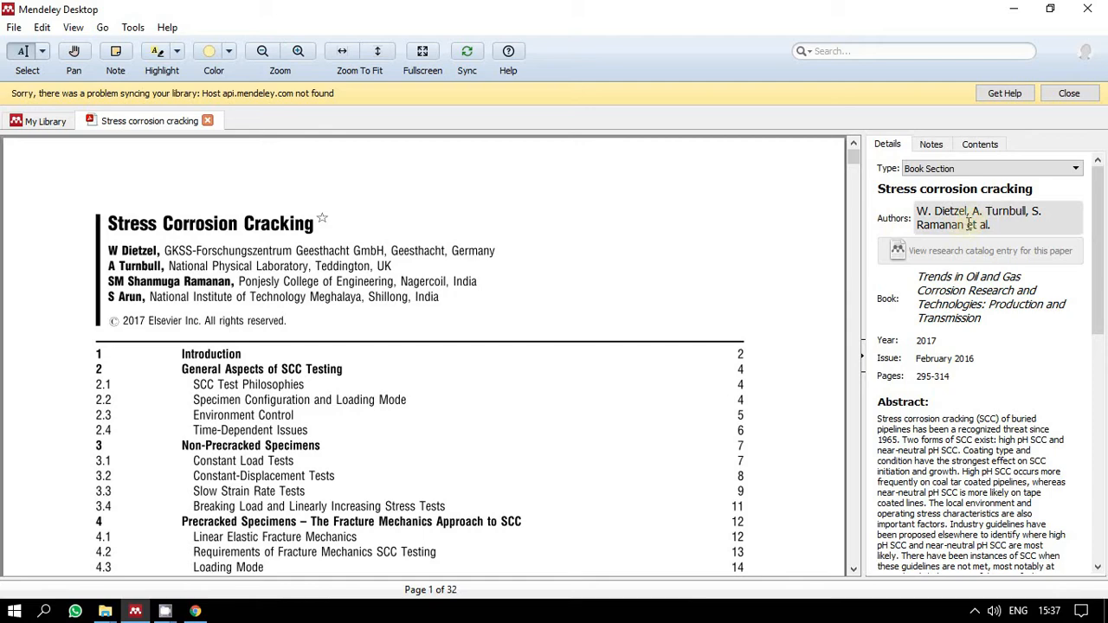
click(969, 224)
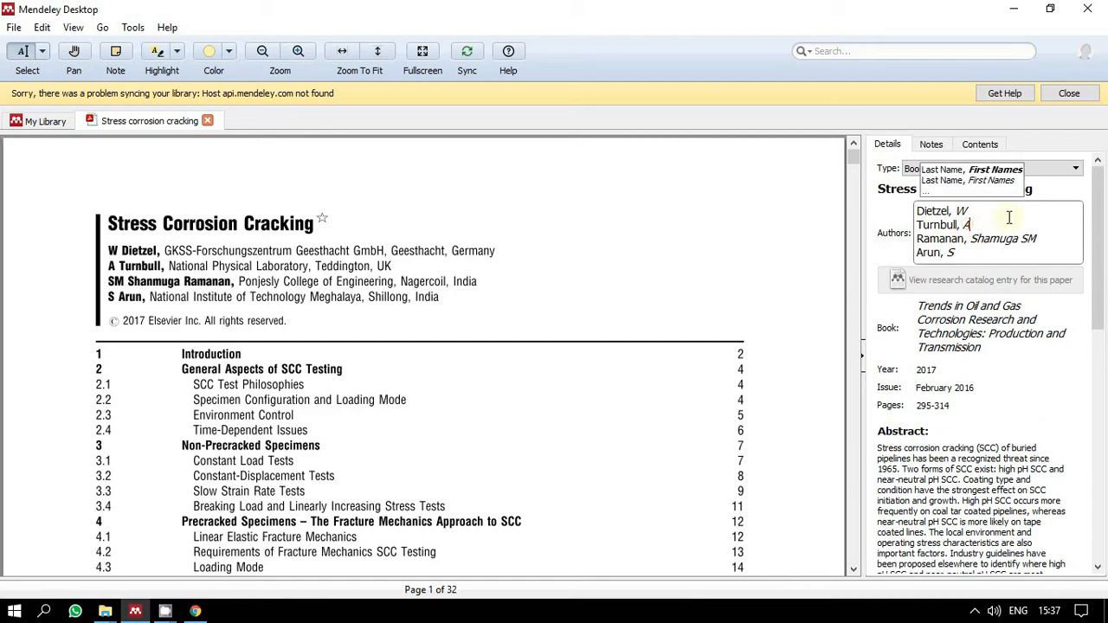
click(881, 219)
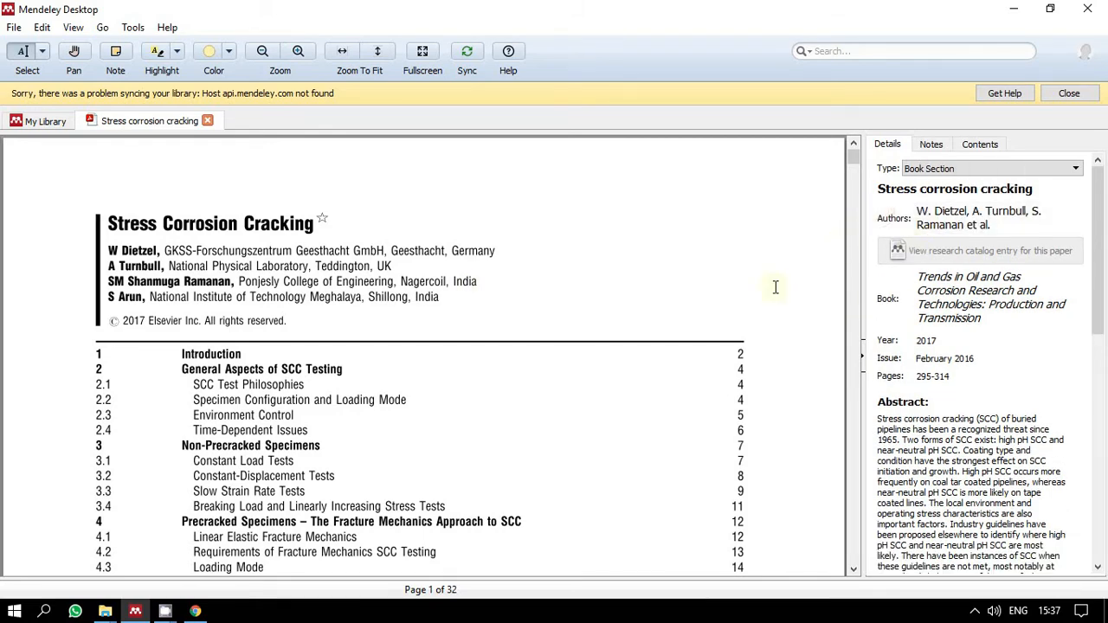
Check the entry's year, pages, keywords, catalog IDs and remaining details alongside the PDF's first pages.
click(924, 341)
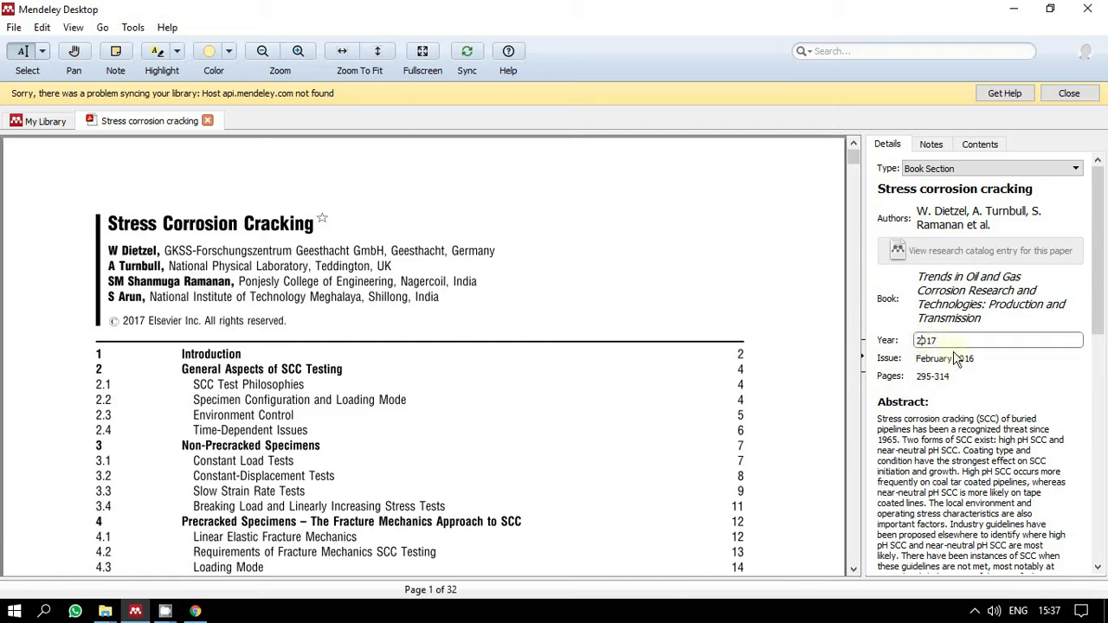
click(952, 374)
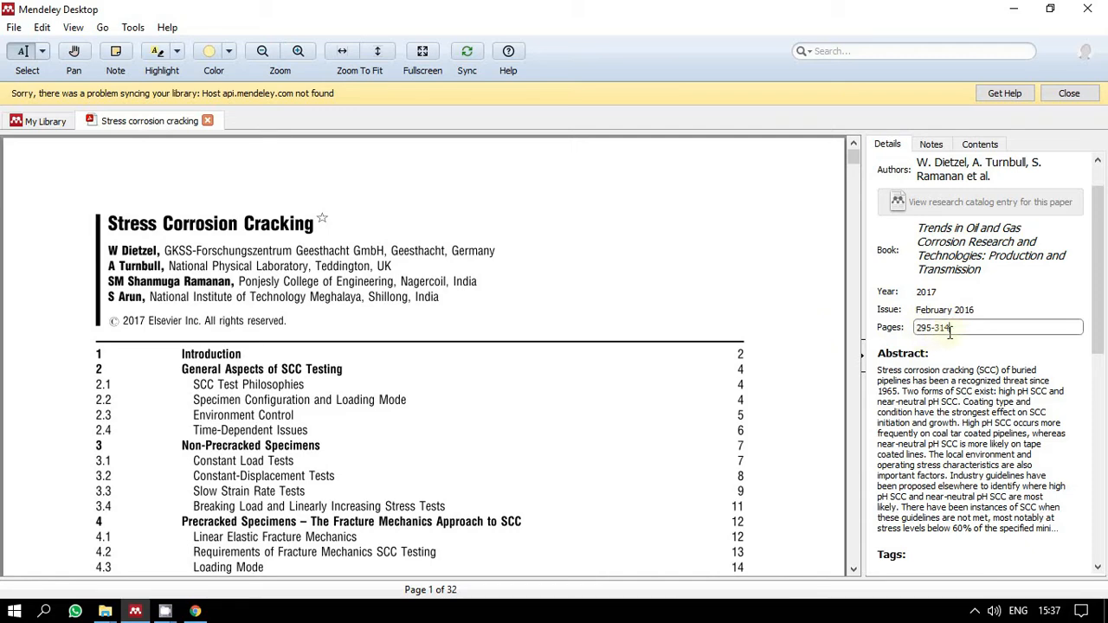
scroll(952, 344, down, 6)
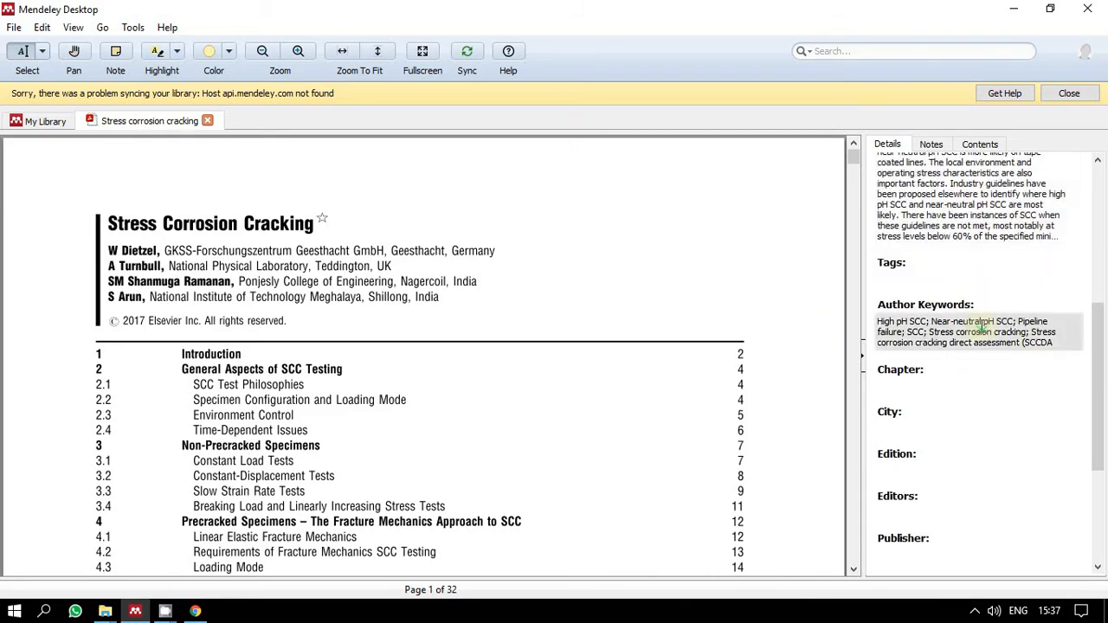
scroll(965, 272, down, 5)
scroll(408, 388, down, 10)
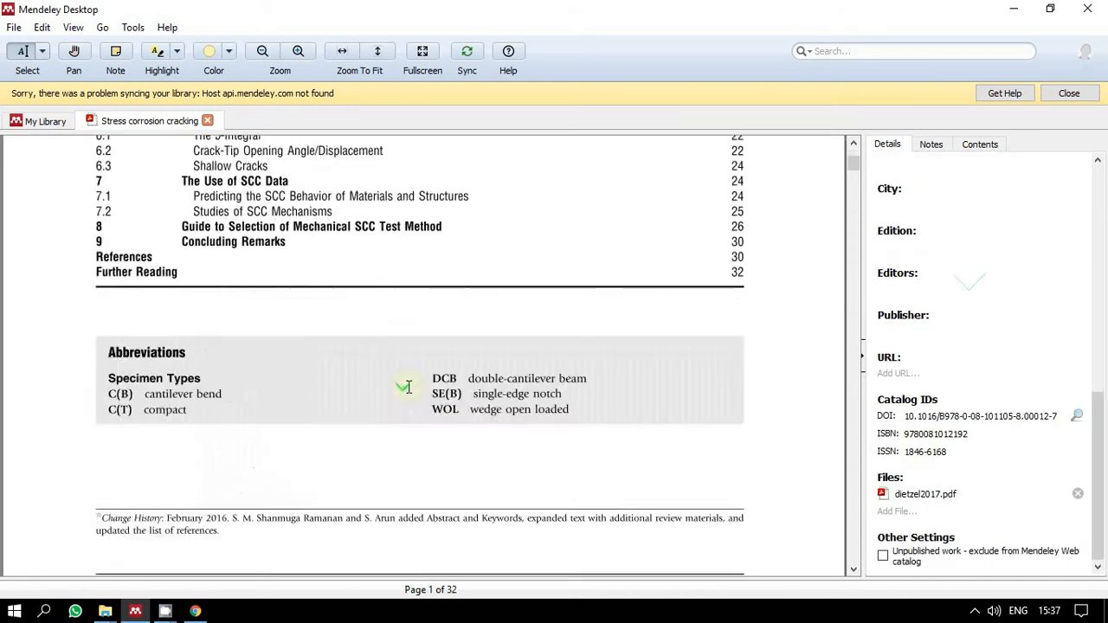
scroll(900, 242, up, 11)
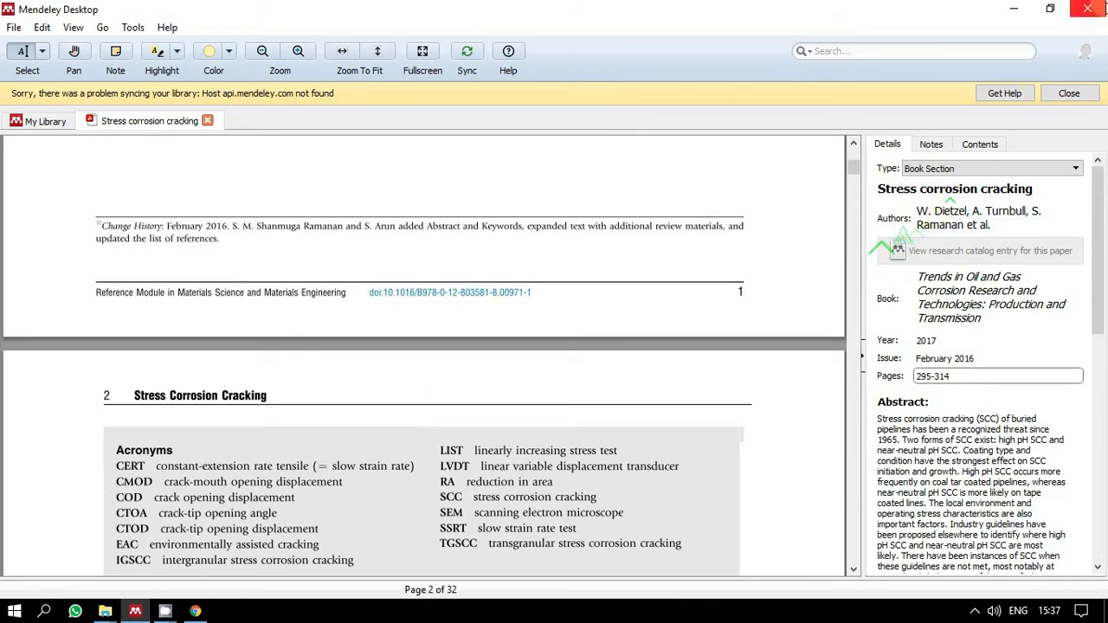
Dismiss the sync error notice and open "Stress corrosion cracking (SCC) of copper and copper-based alloys" from the library.
click(1069, 93)
click(43, 97)
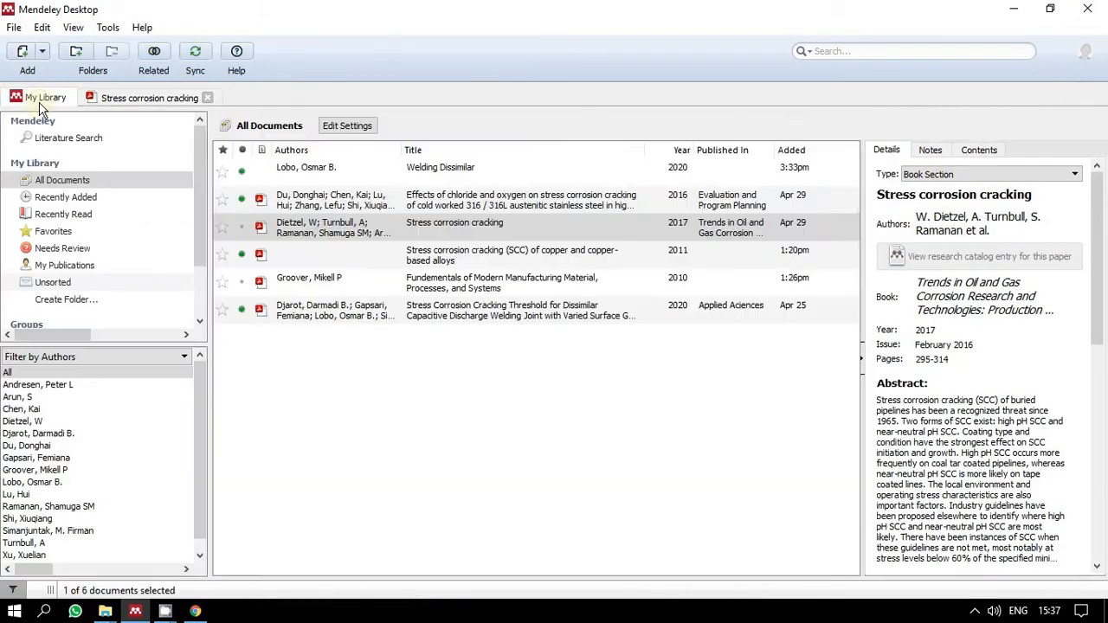
click(554, 355)
click(511, 253)
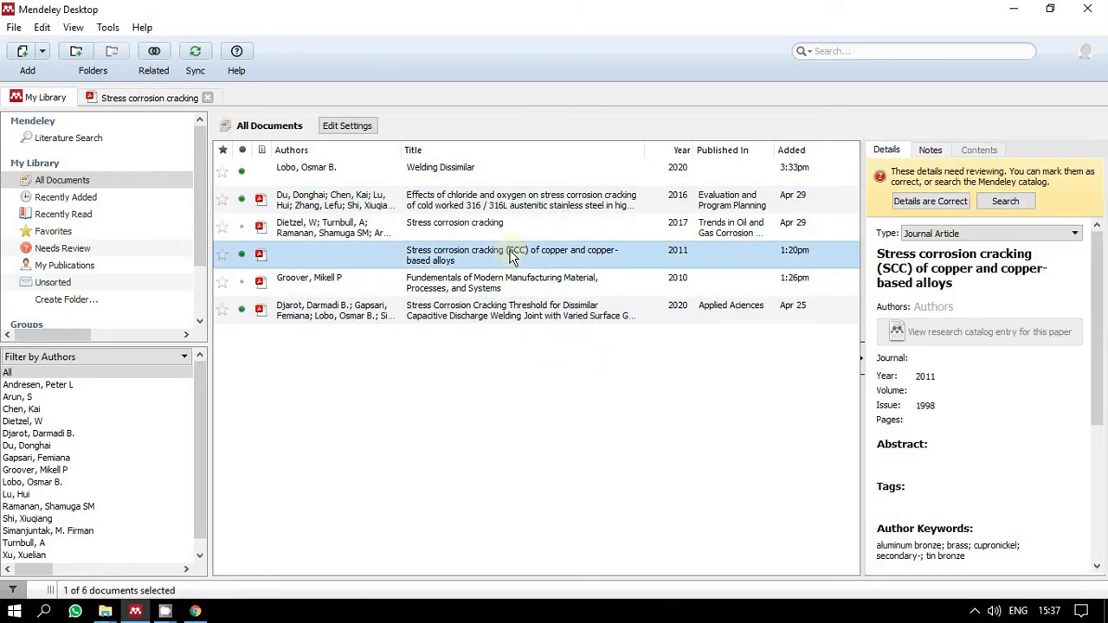
double_click(511, 254)
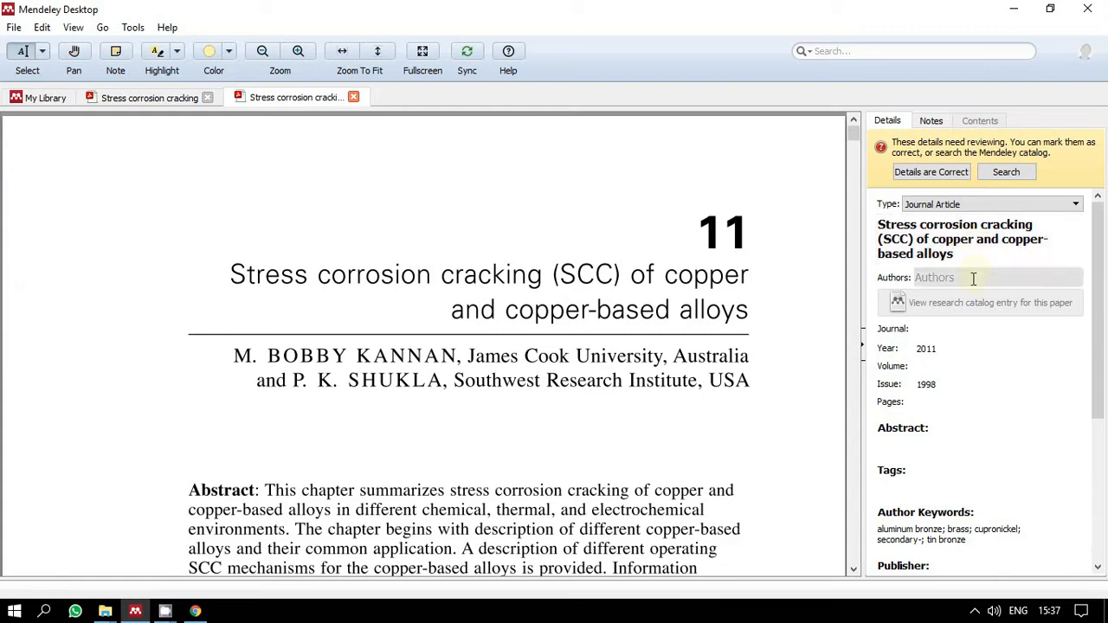
click(39, 98)
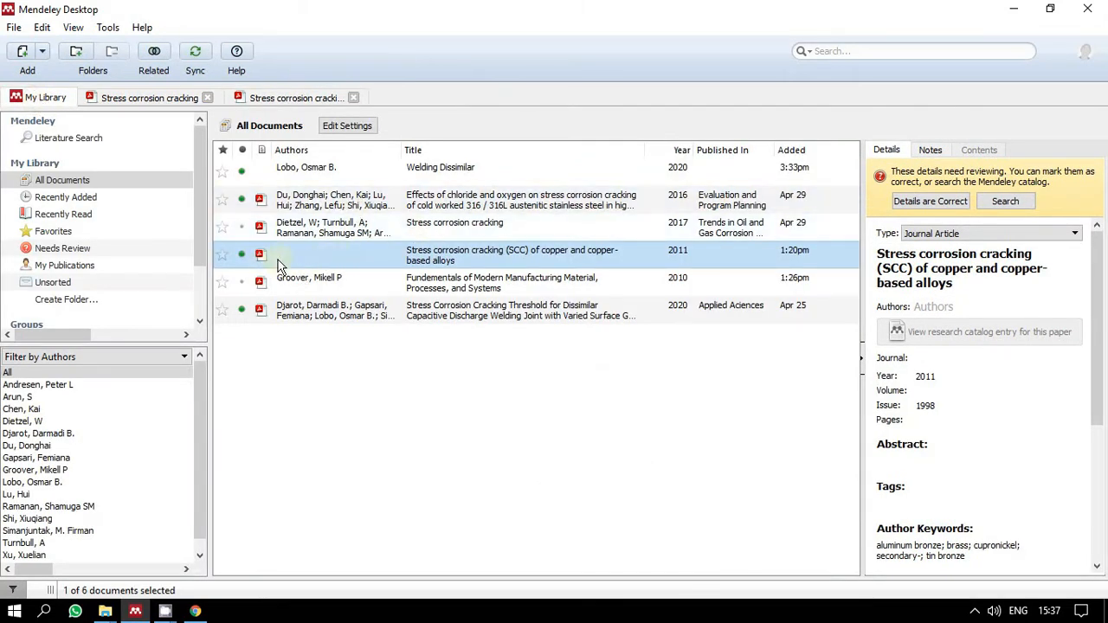
double_click(552, 257)
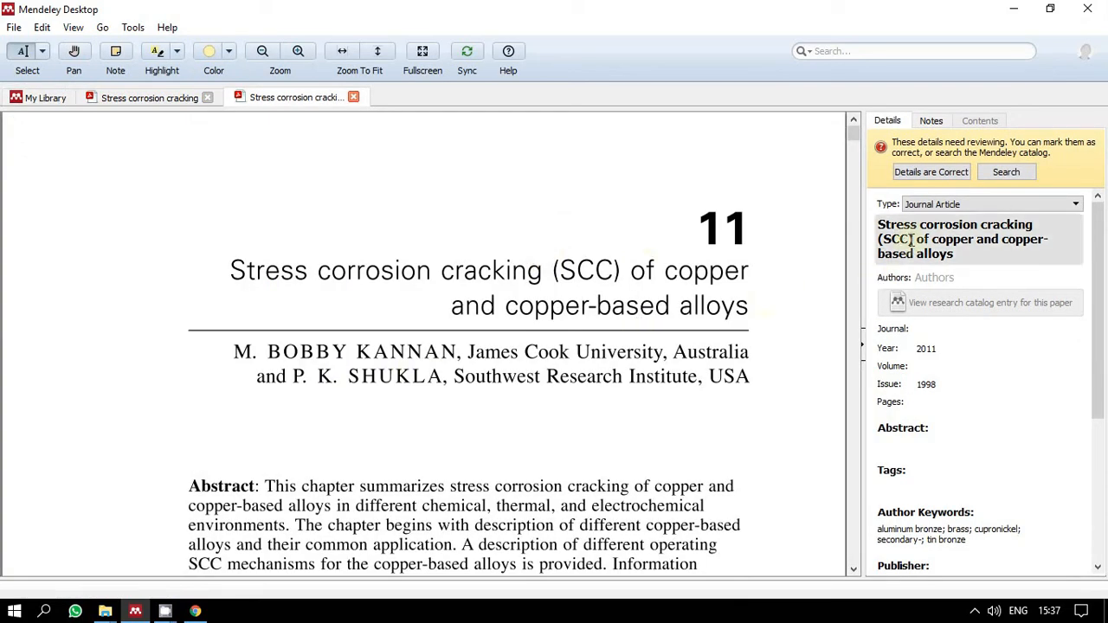
Enter the first author printed on the PDF in the entry's empty Authors field, last name first.
double_click(284, 357)
click(372, 348)
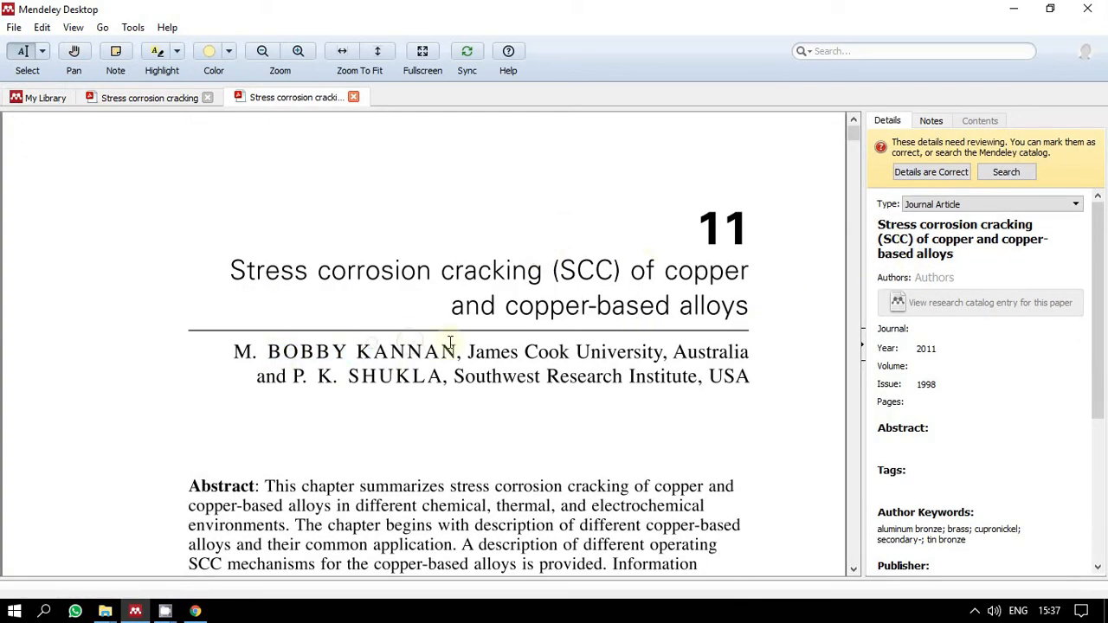
click(964, 277)
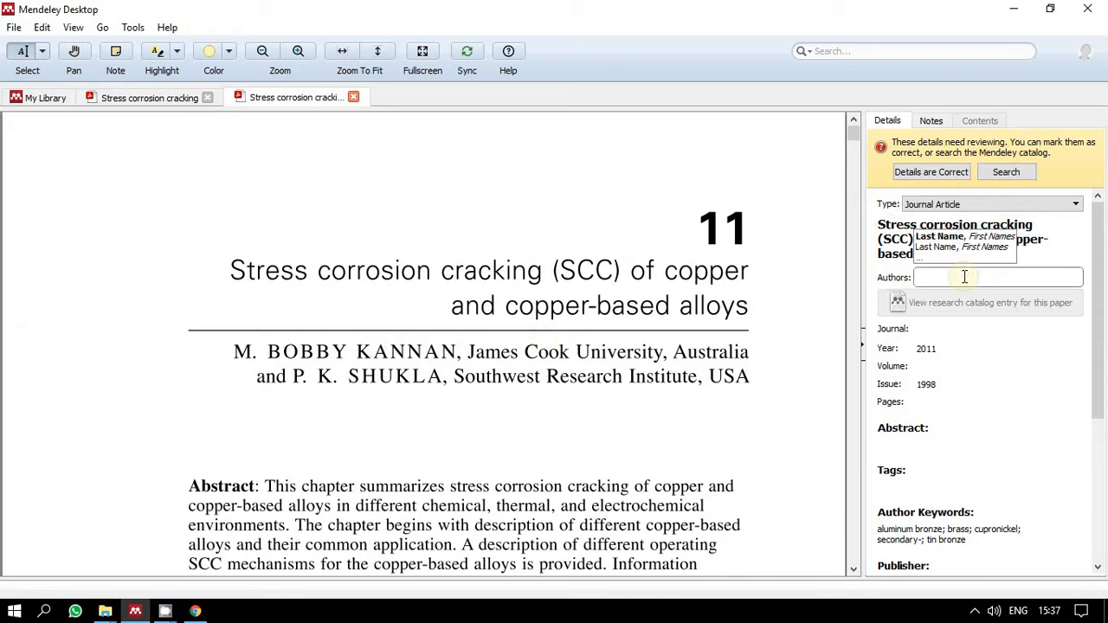
text(Kanna)
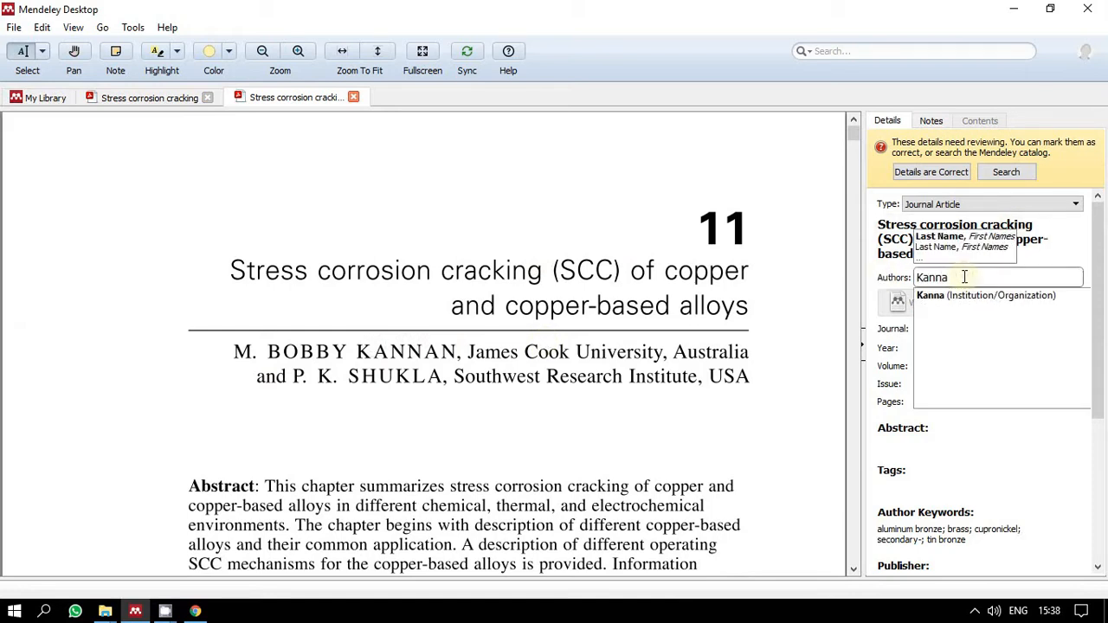
text(n)
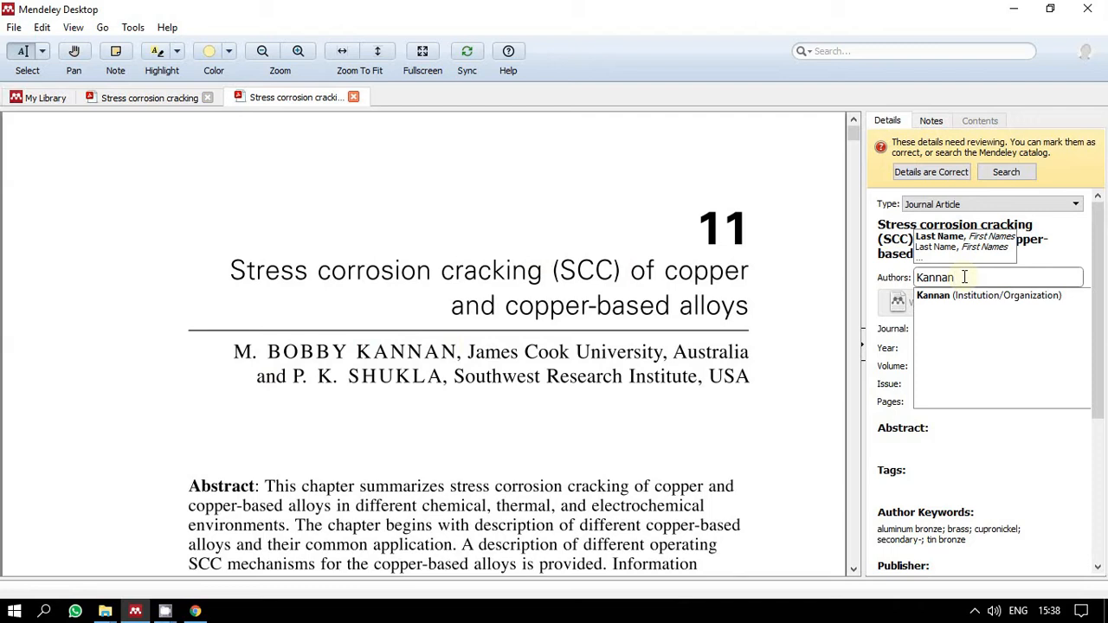
text( Bo)
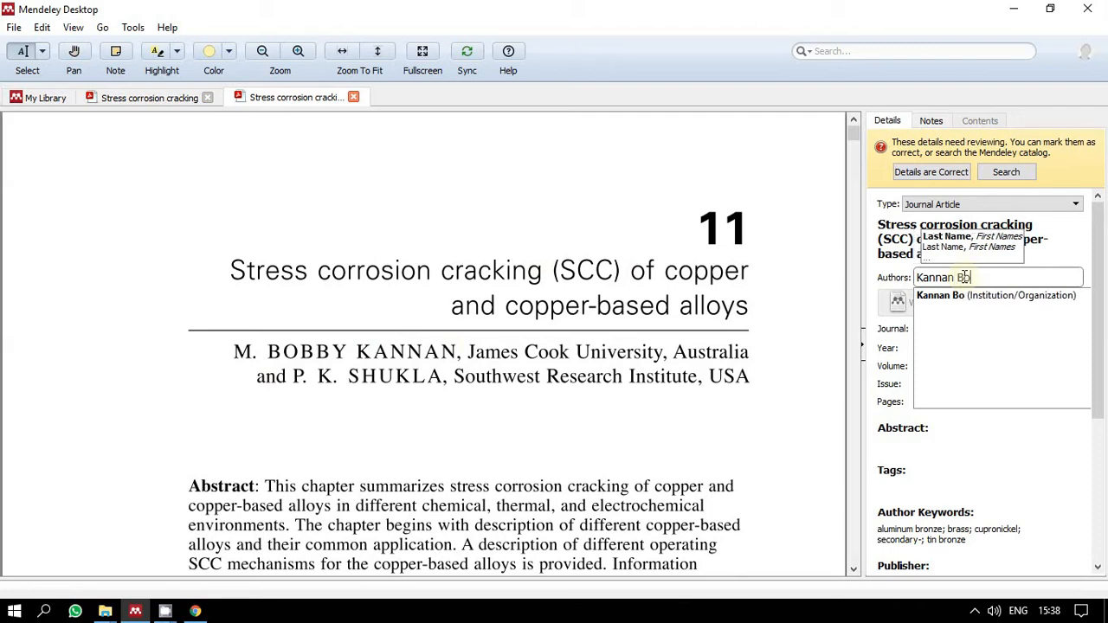
text(bby)
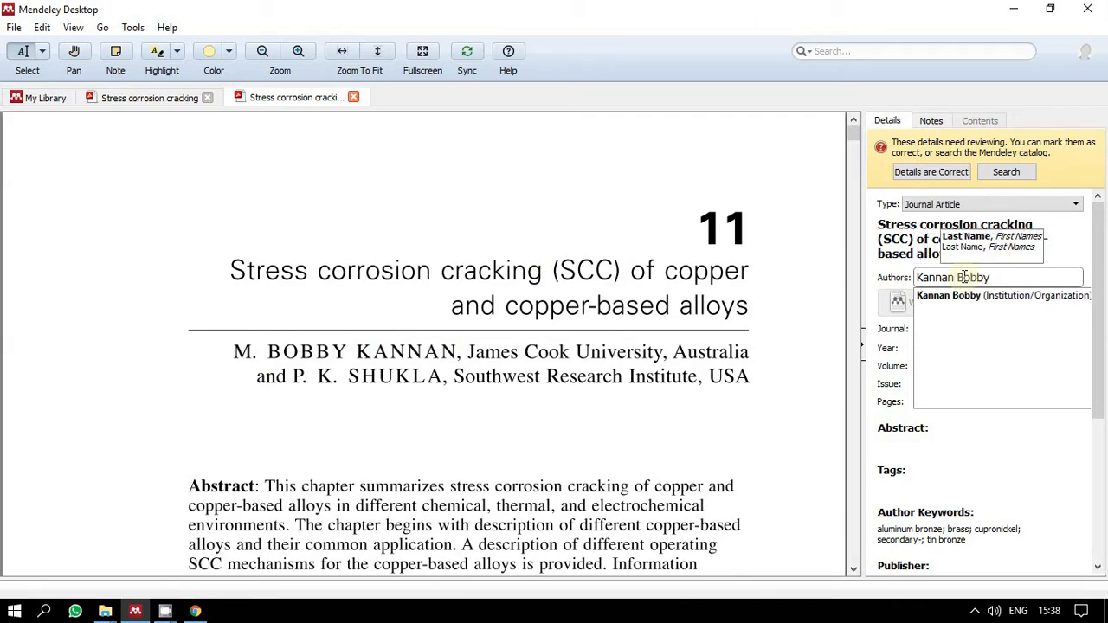
text( M)
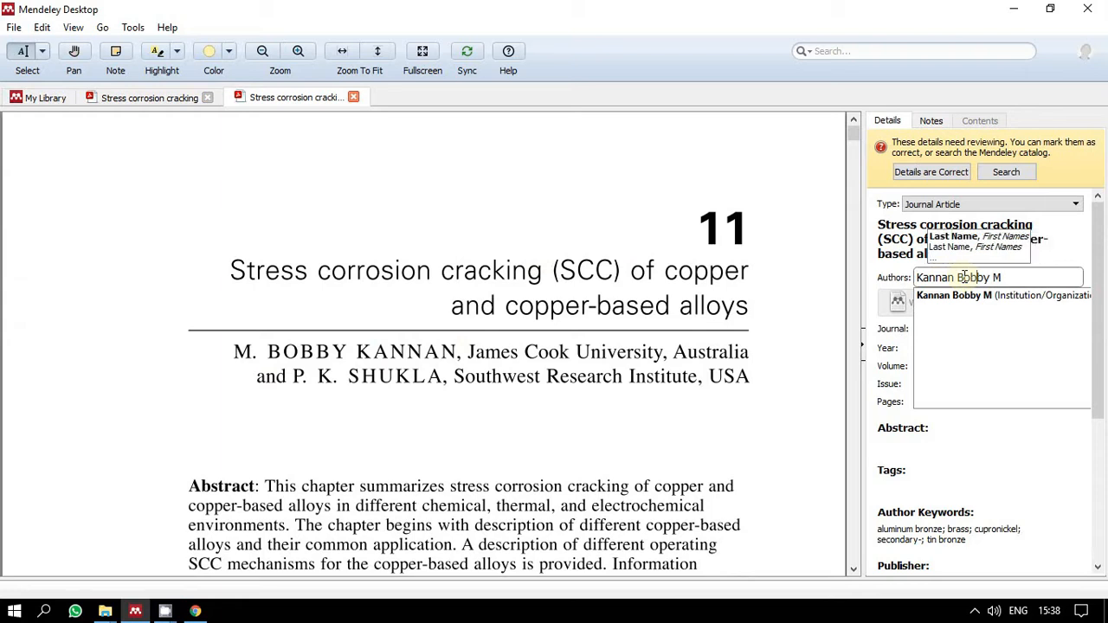
Insert a comma after the author's last name and start a new line for the next author.
key(Left)
key(Left)
key(Left)
key(Left)
key(Left)
text(,)
key(Right)
key(Right)
key(Right)
key(Right)
key(Right)
key(Right)
key(Right)
key(Right)
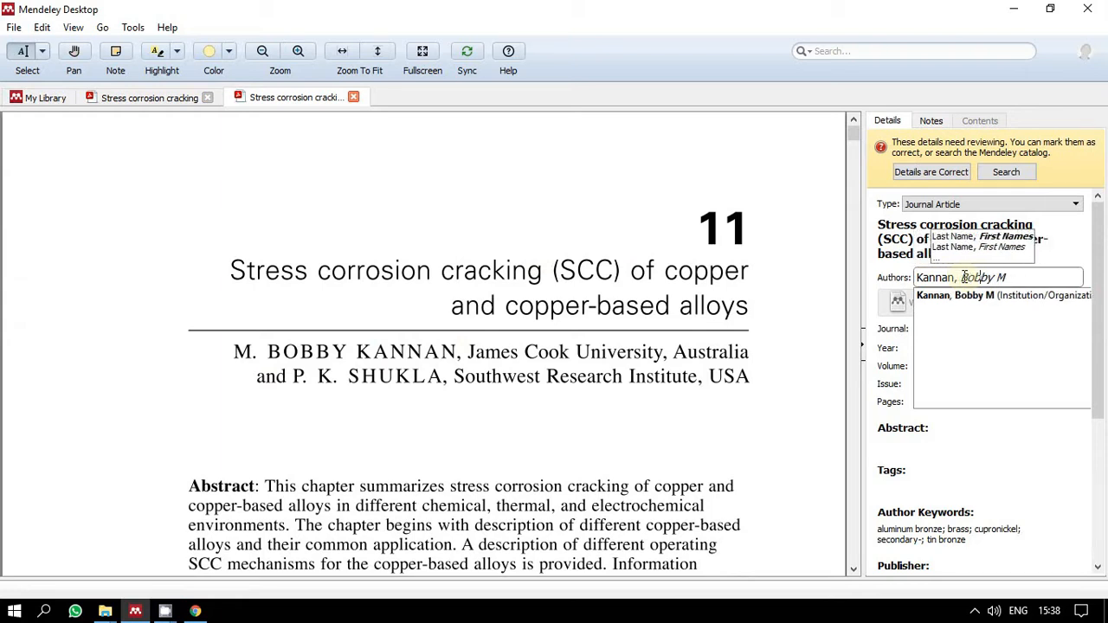
key(Return)
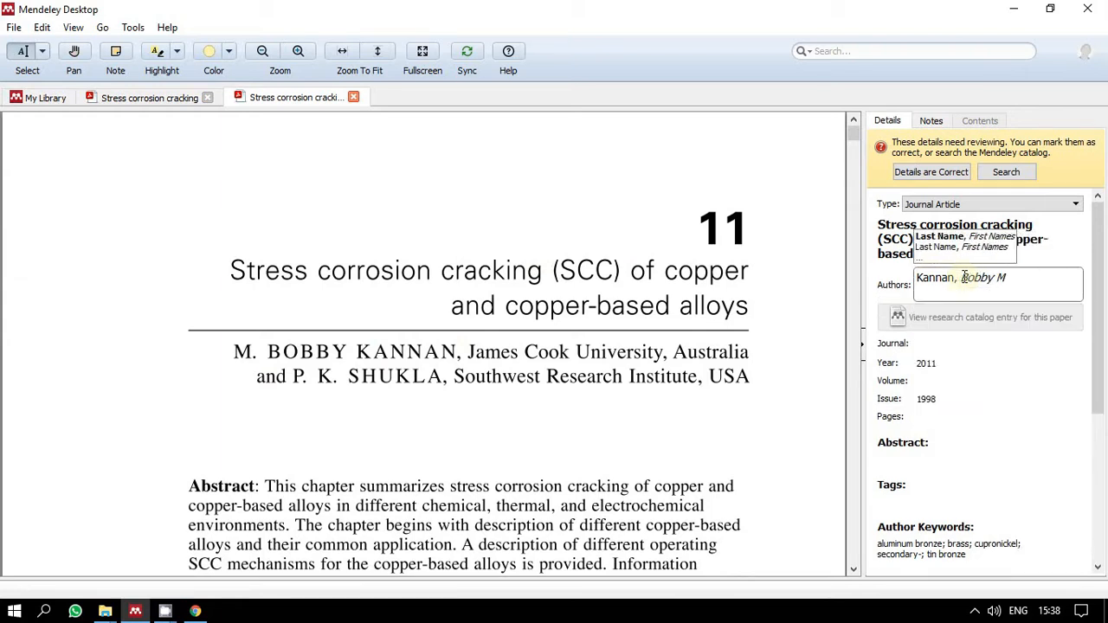
Add the second author printed on the PDF to the entry's Authors field, last name first with initials, and check the author list.
text(Shu)
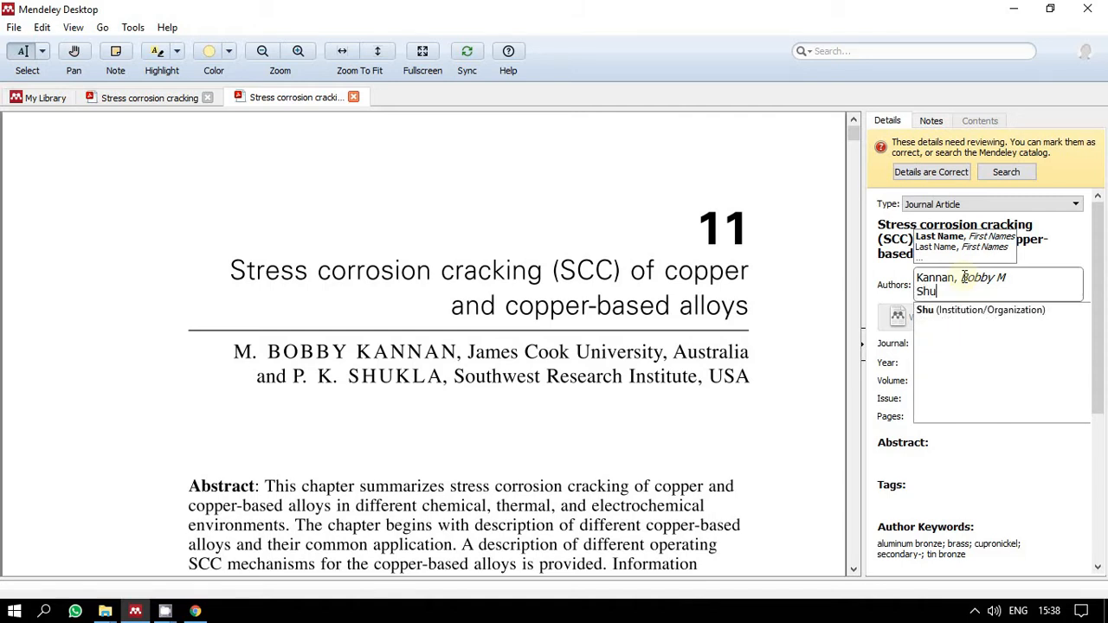
text(kla)
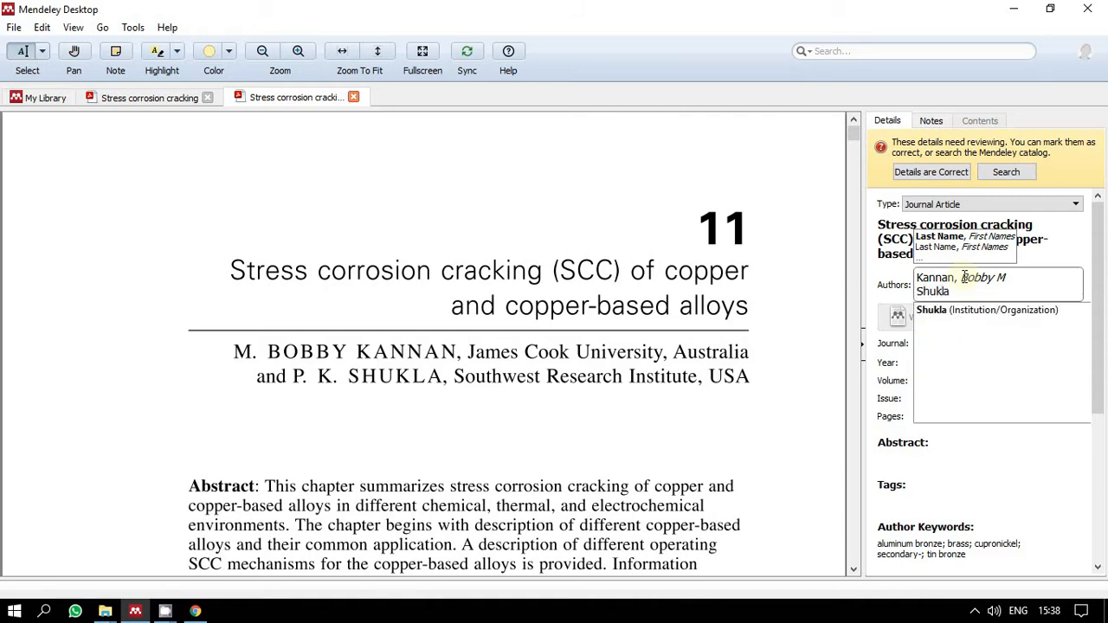
text(,)
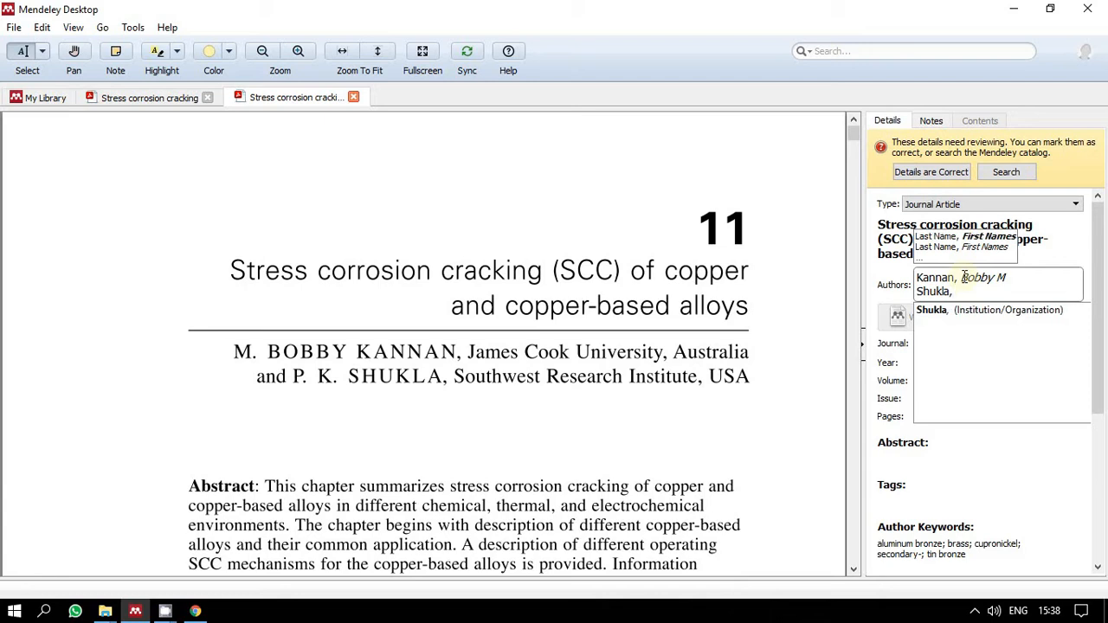
text( K.)
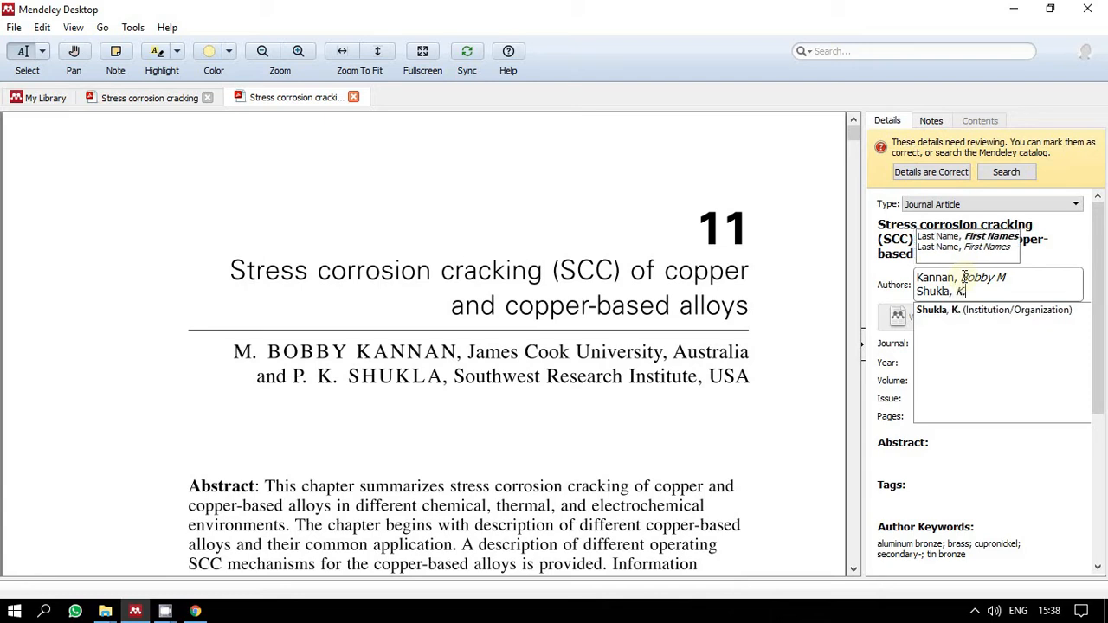
text( P.)
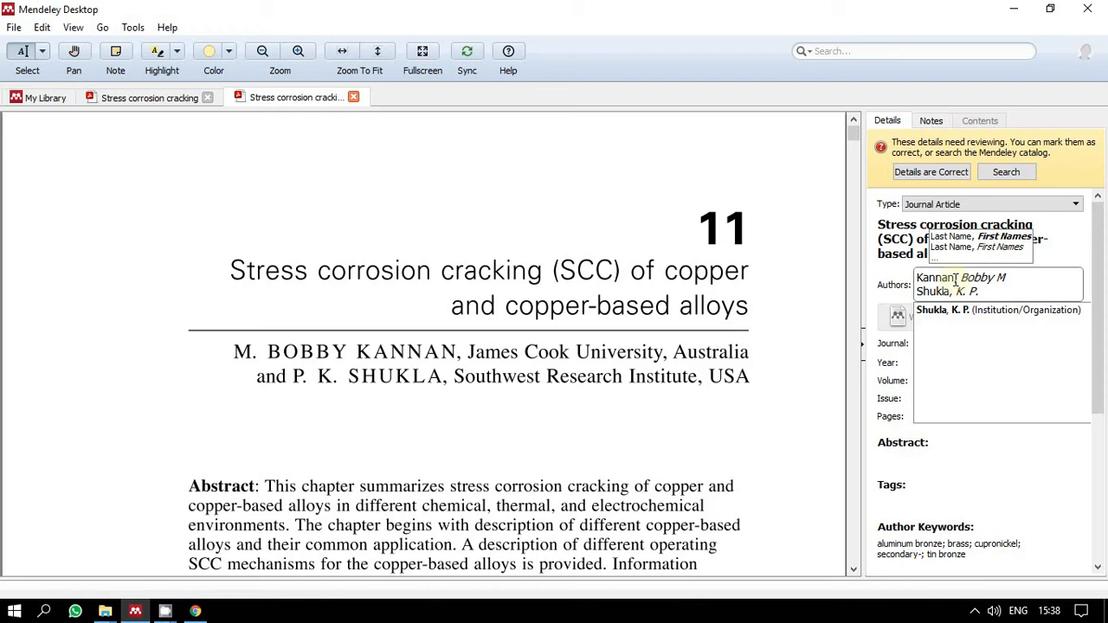
click(661, 389)
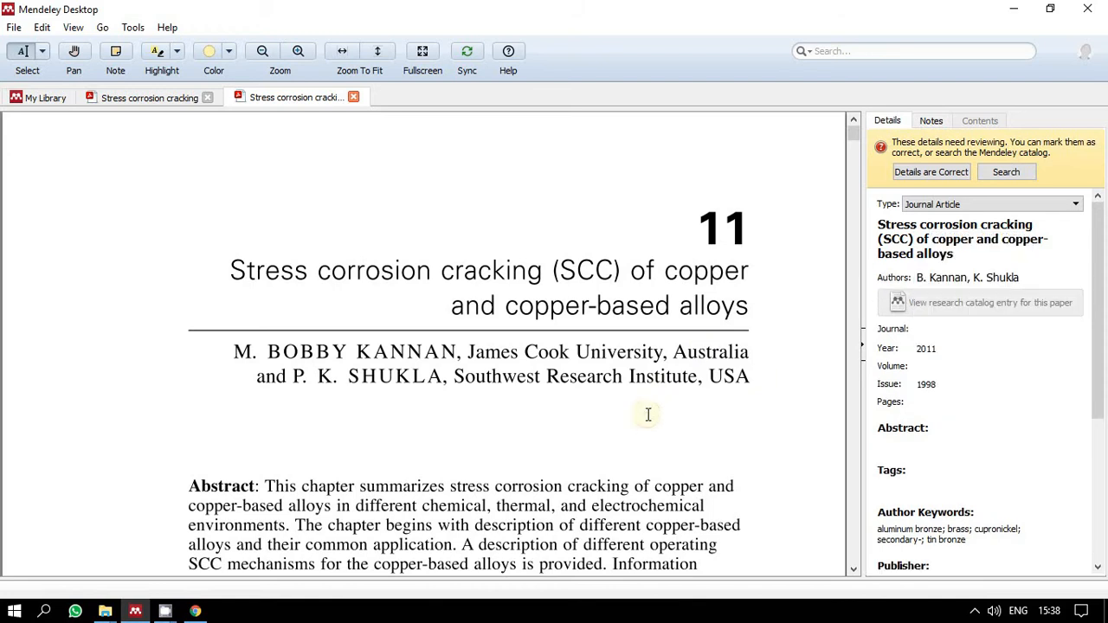
click(1017, 278)
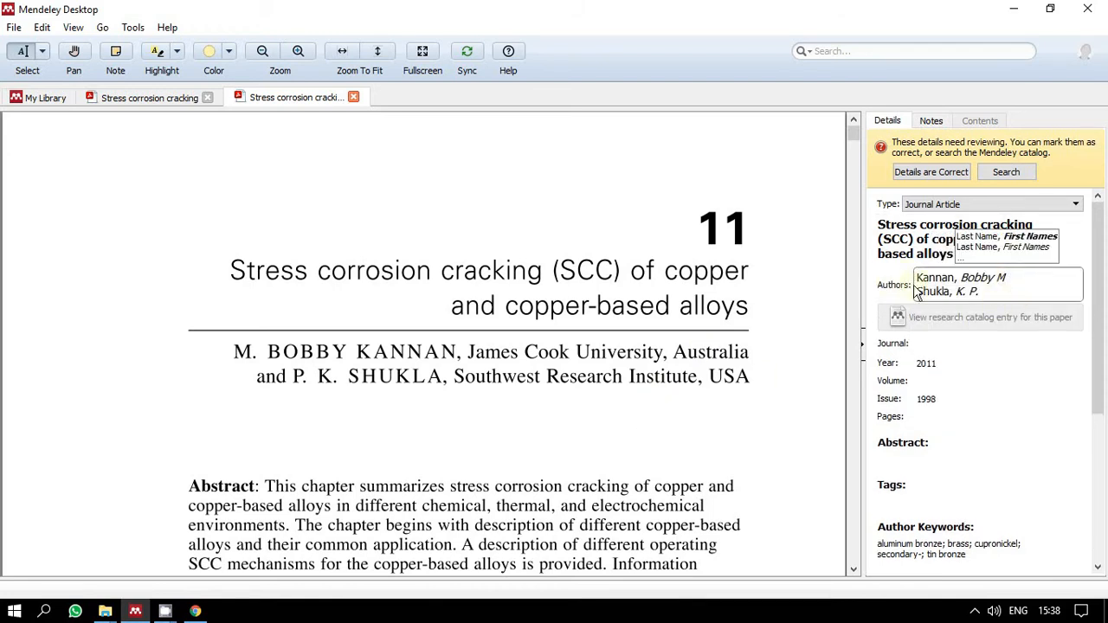
click(812, 302)
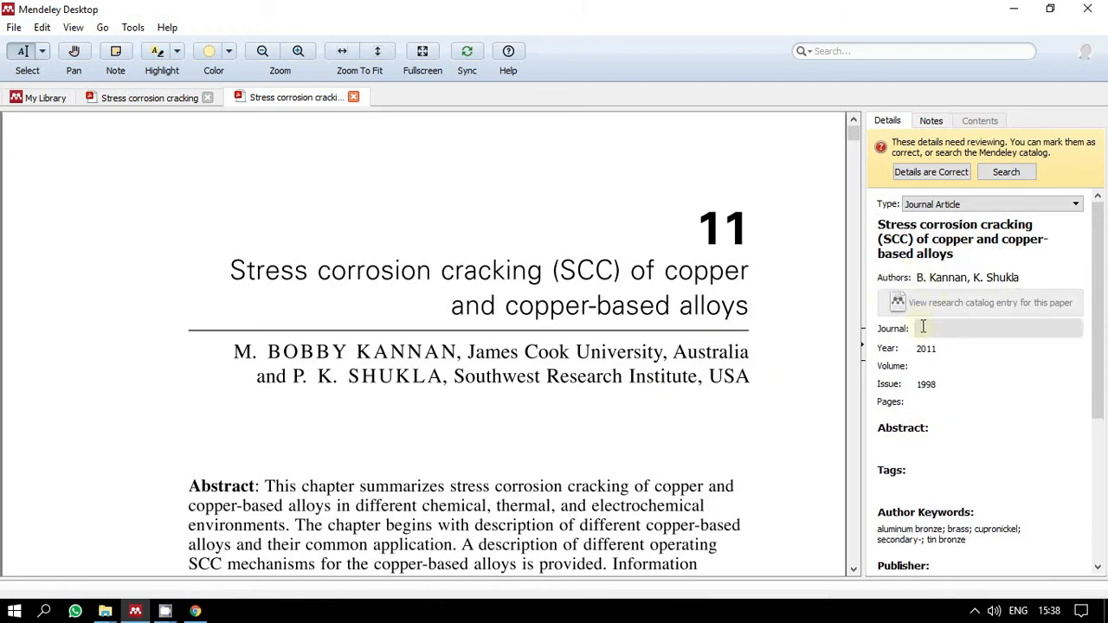
Look through the PDF's opening pages for the journal, volume and page details missing from the entry.
scroll(746, 268, down, 4)
scroll(746, 269, down, 5)
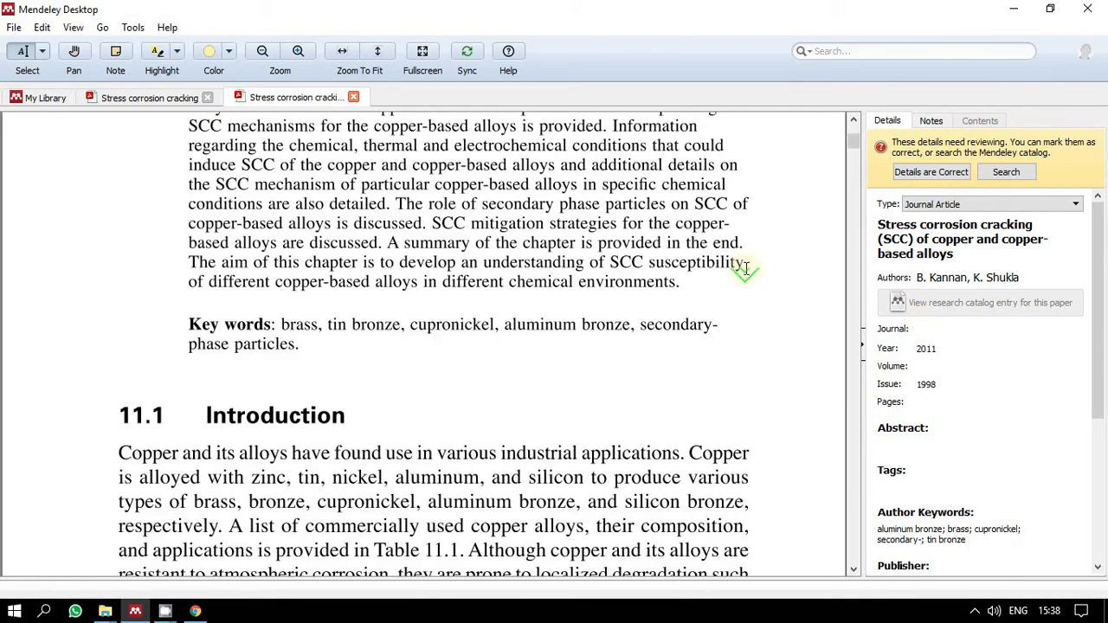
scroll(746, 268, up, 9)
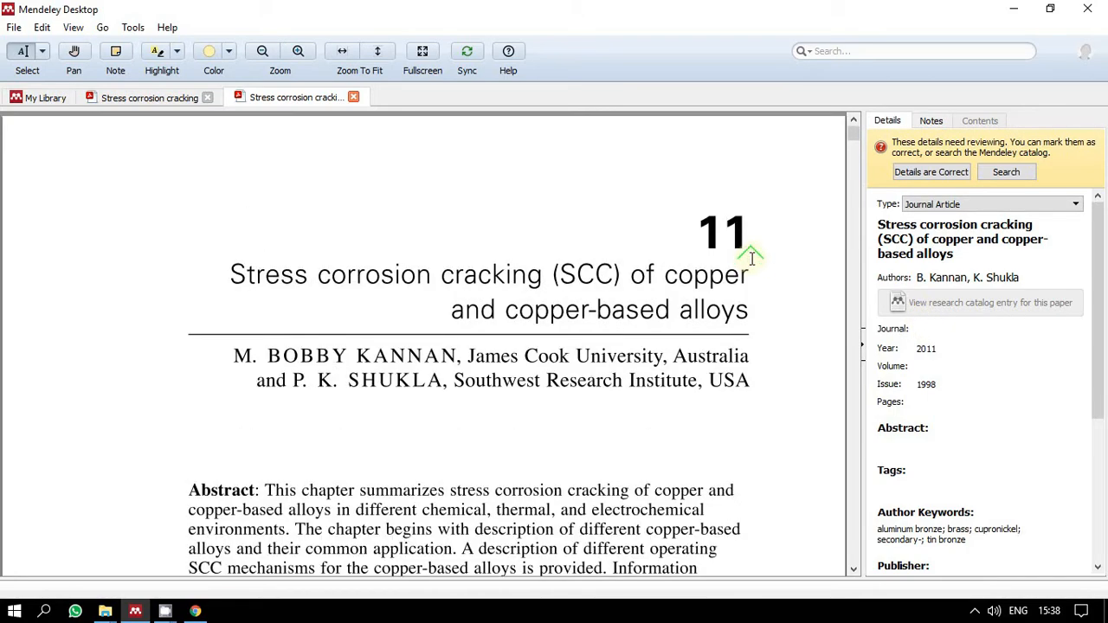
scroll(752, 257, down, 14)
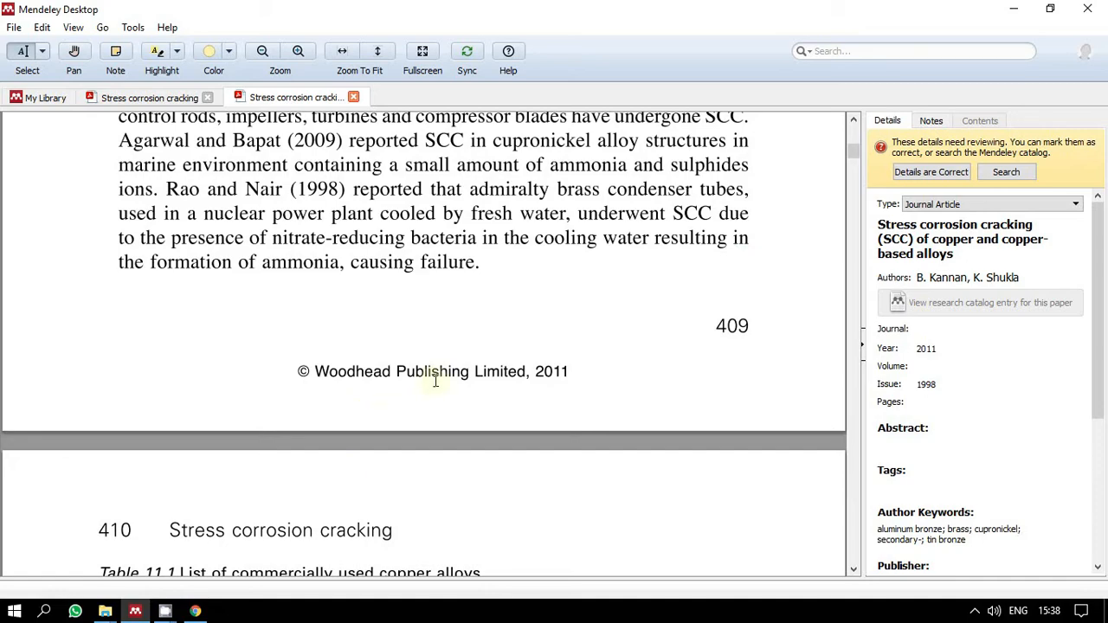
scroll(436, 381, down, 20)
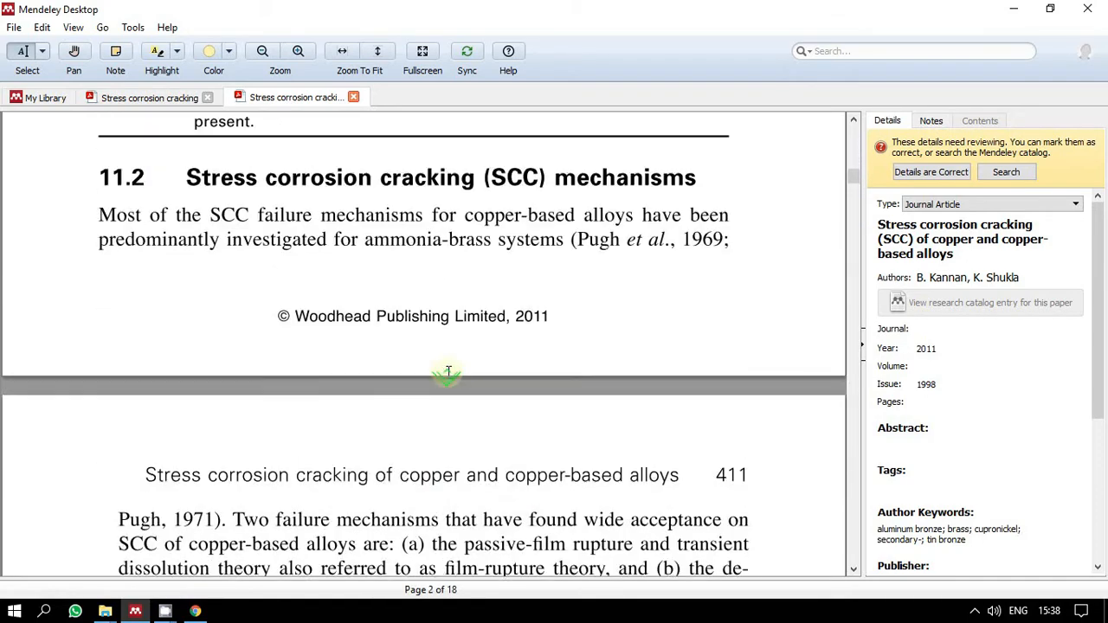
scroll(537, 352, up, 20)
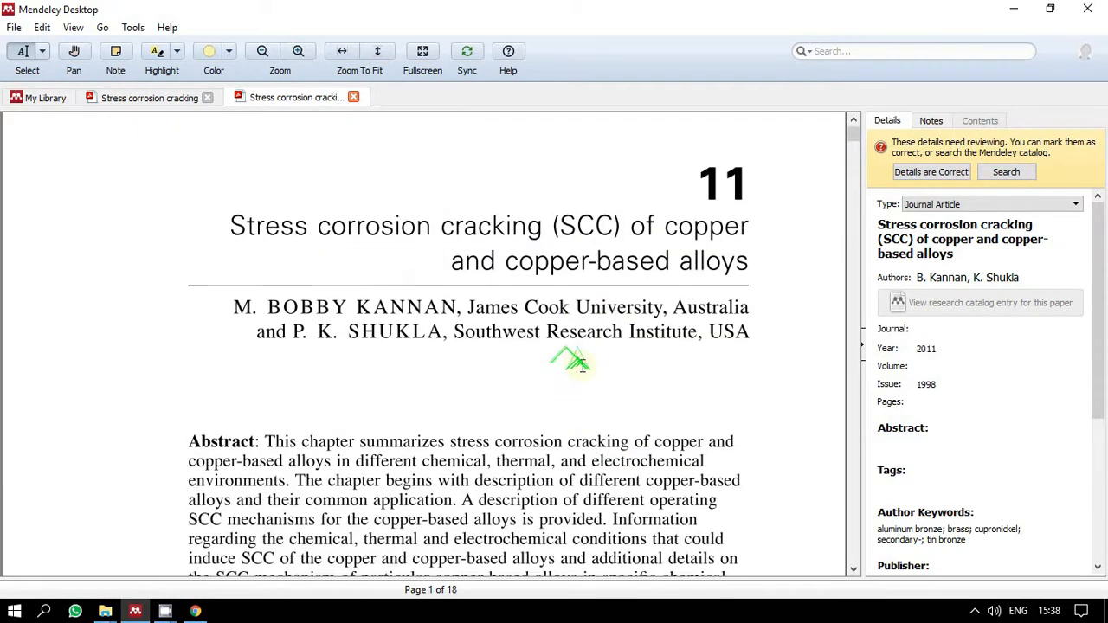
scroll(582, 363, up, 1)
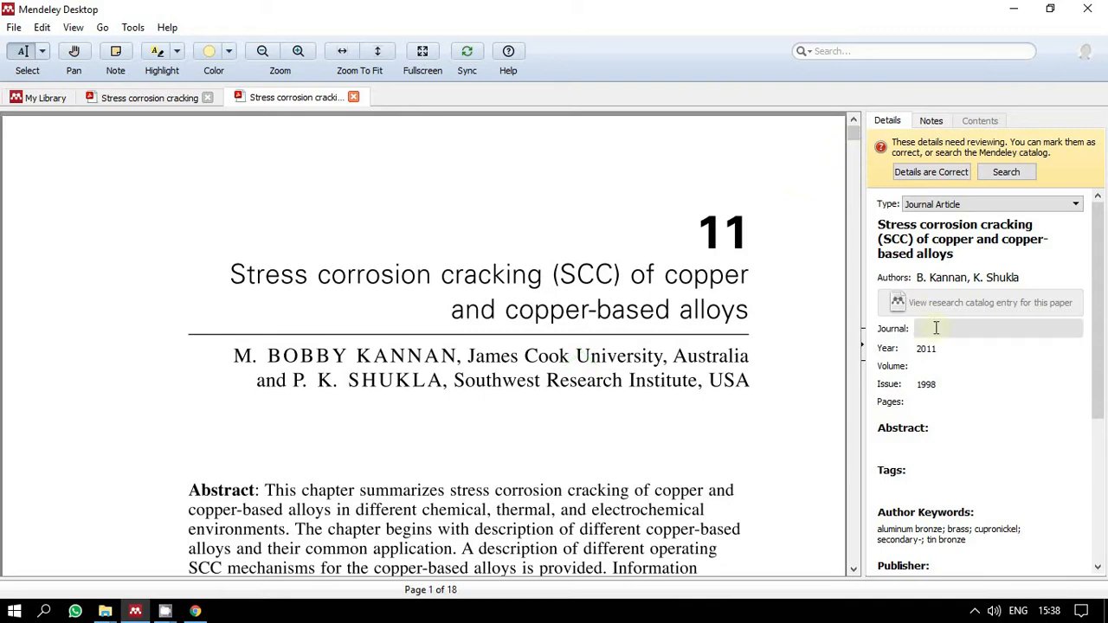
click(706, 276)
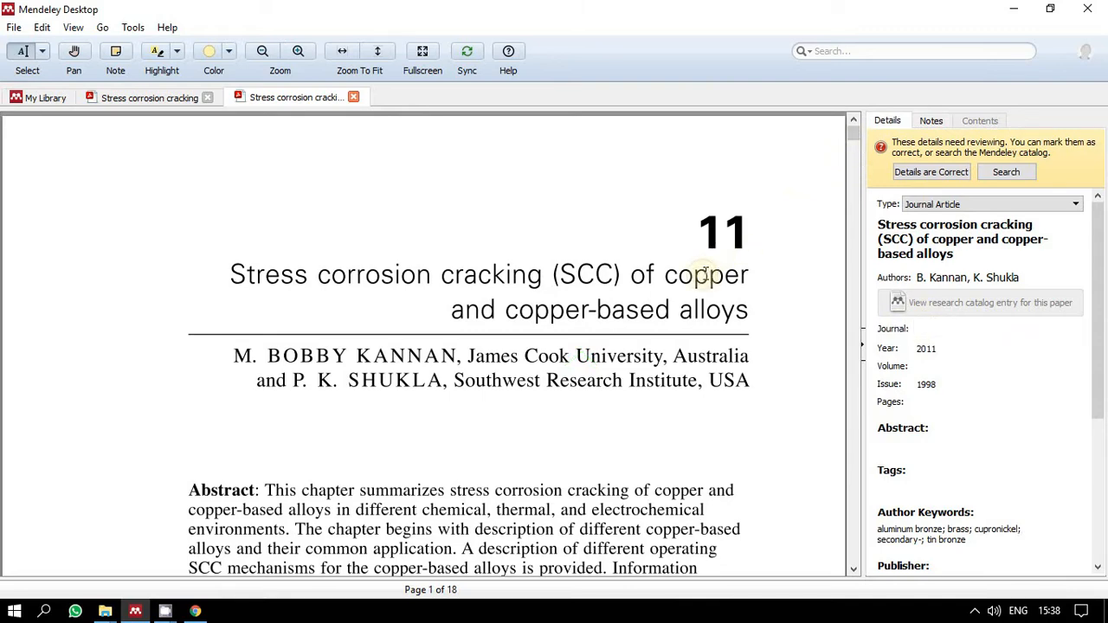
scroll(706, 275, down, 2)
scroll(706, 275, down, 8)
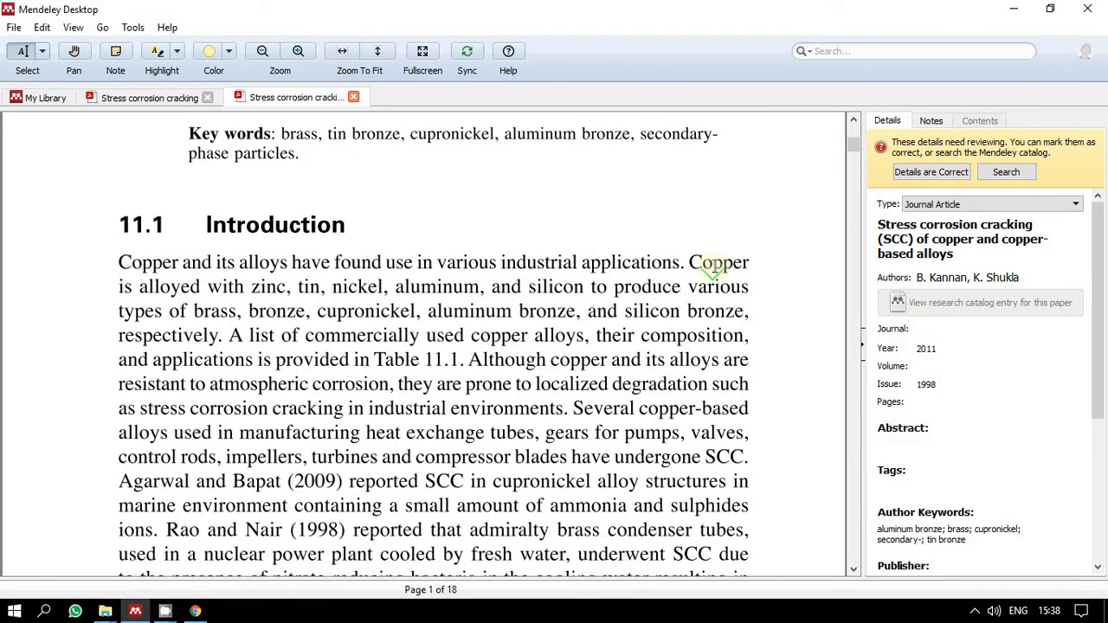
Find the publisher in the copper alloys article and enter "Whoodhead Publishing Limited" as its publisher in the document details.
scroll(714, 265, down, 20)
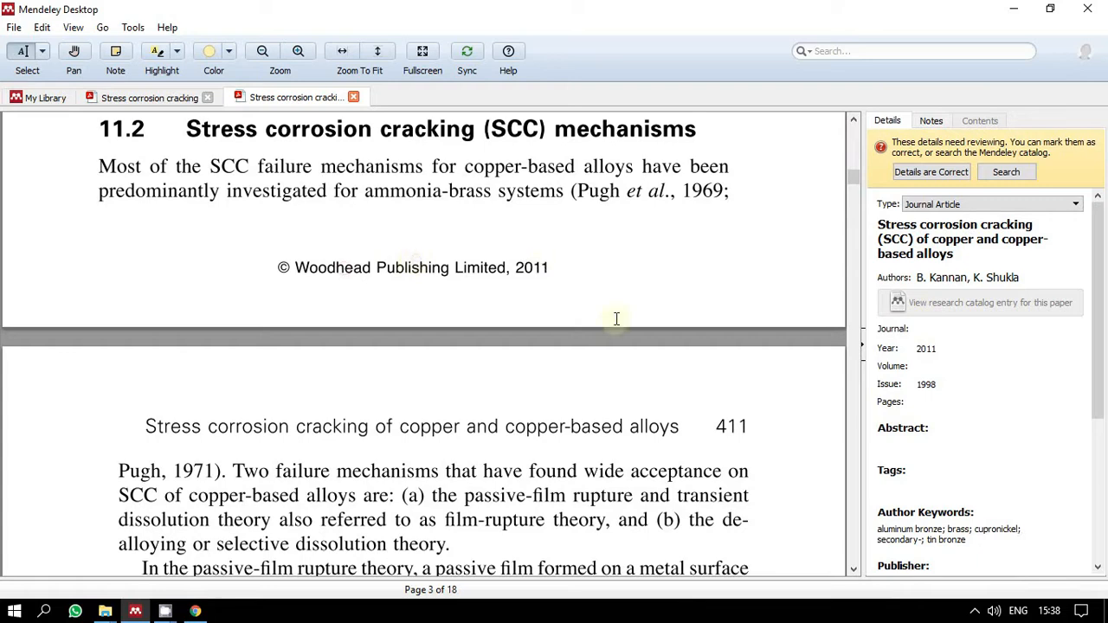
scroll(981, 329, down, 5)
scroll(959, 305, up, 3)
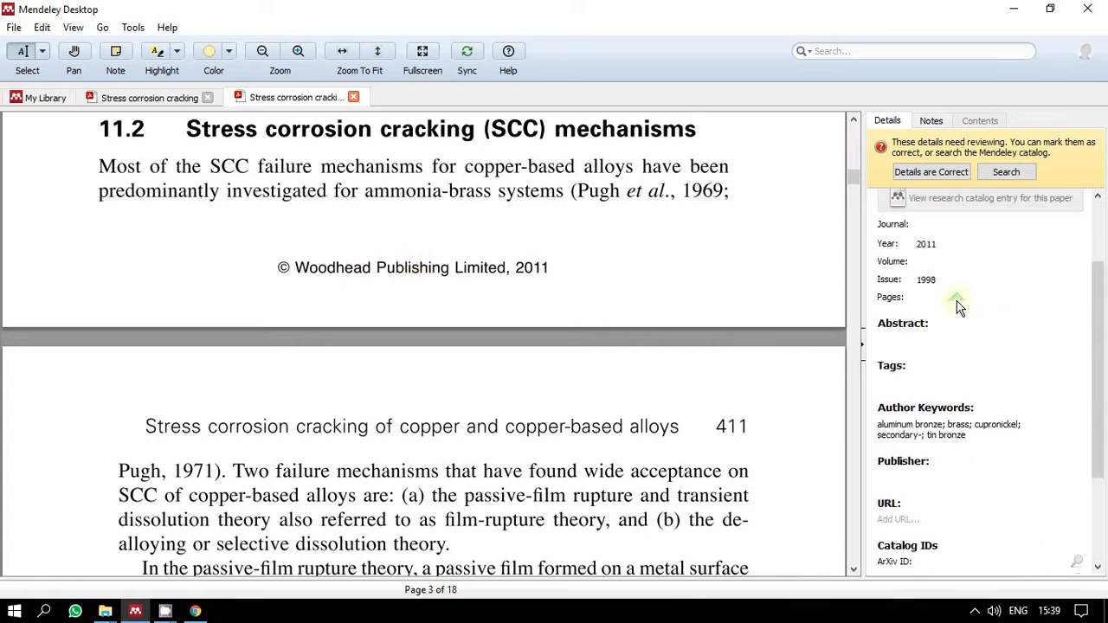
scroll(942, 334, down, 3)
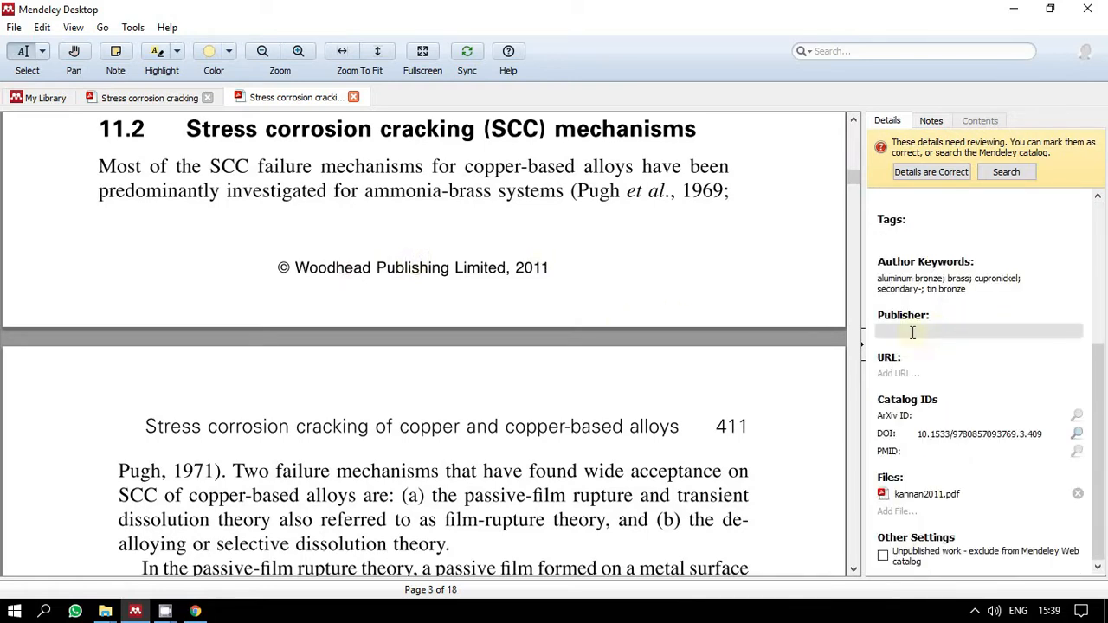
click(912, 333)
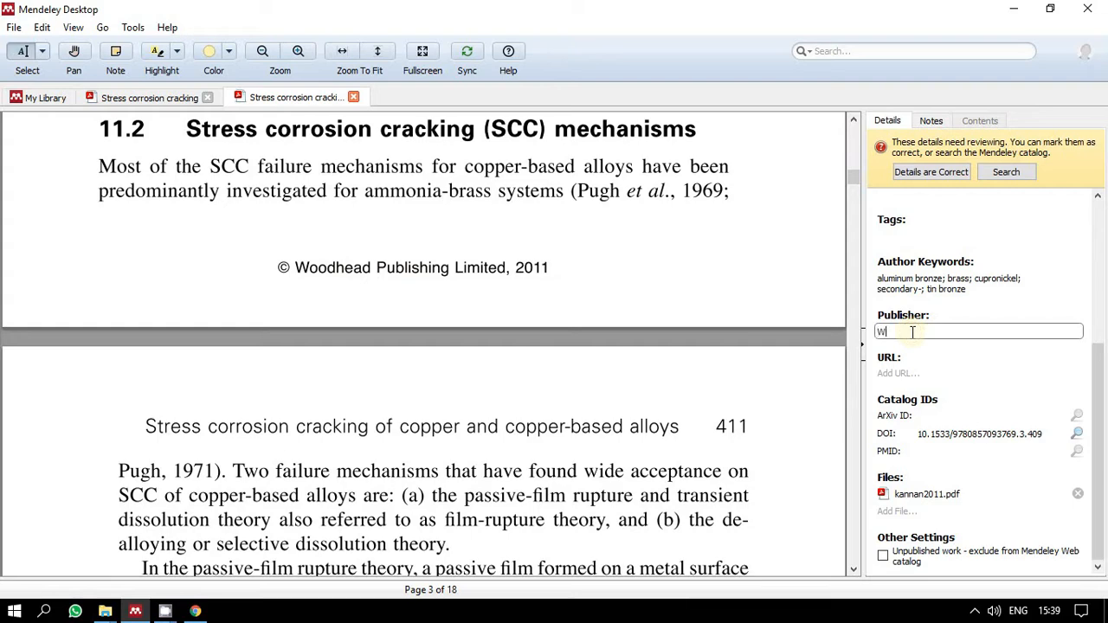
click(962, 225)
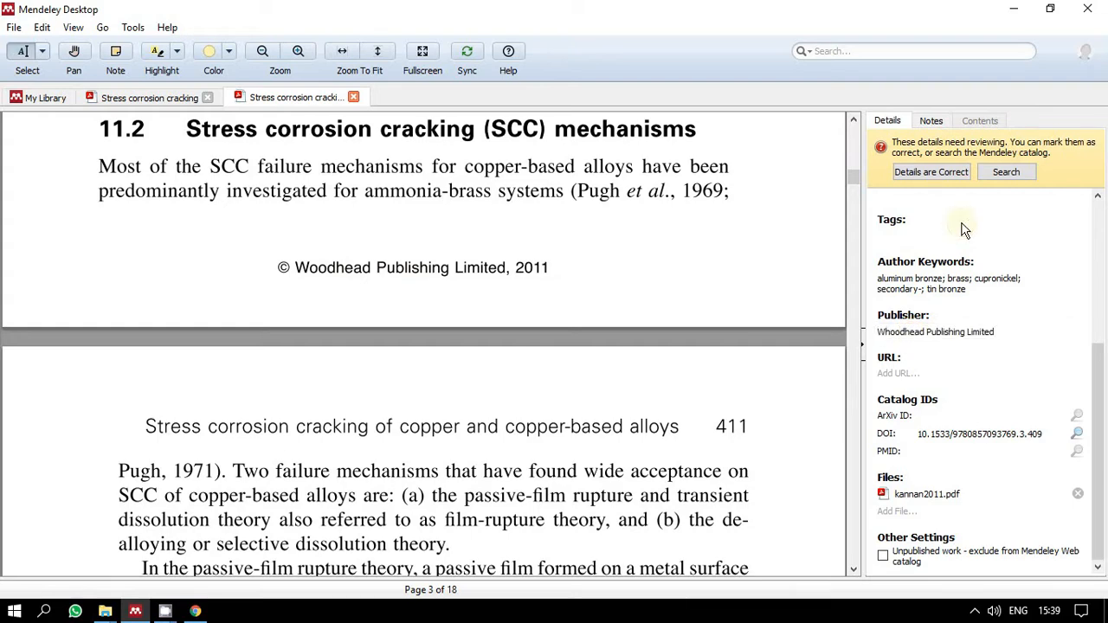
Close both open stress corrosion cracking PDFs to return to the full library list.
scroll(963, 228, up, 5)
scroll(637, 340, down, 3)
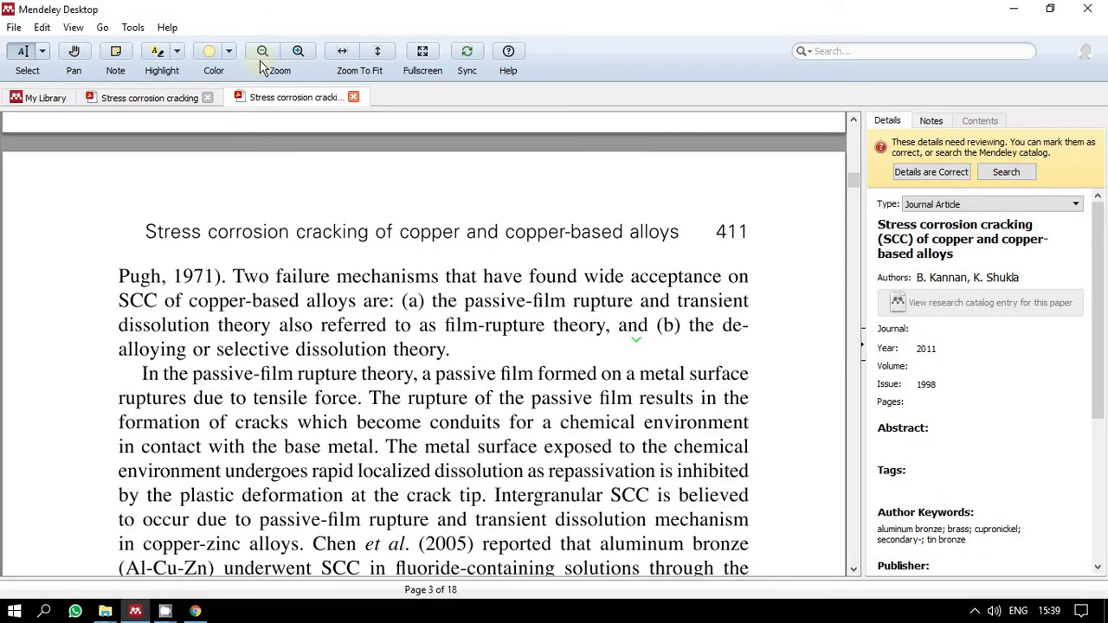
click(199, 98)
click(207, 97)
click(208, 97)
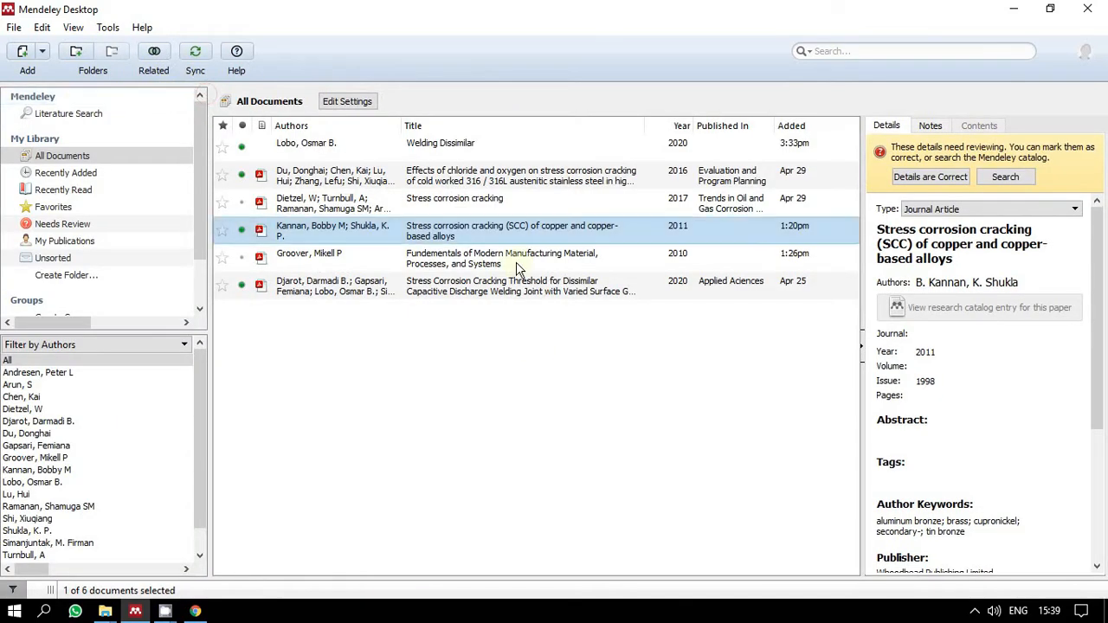
Review the bibliographic details of the library entries one by one, including the Welding Dissimilar book and the stress corrosion cracking articles.
click(517, 339)
click(385, 147)
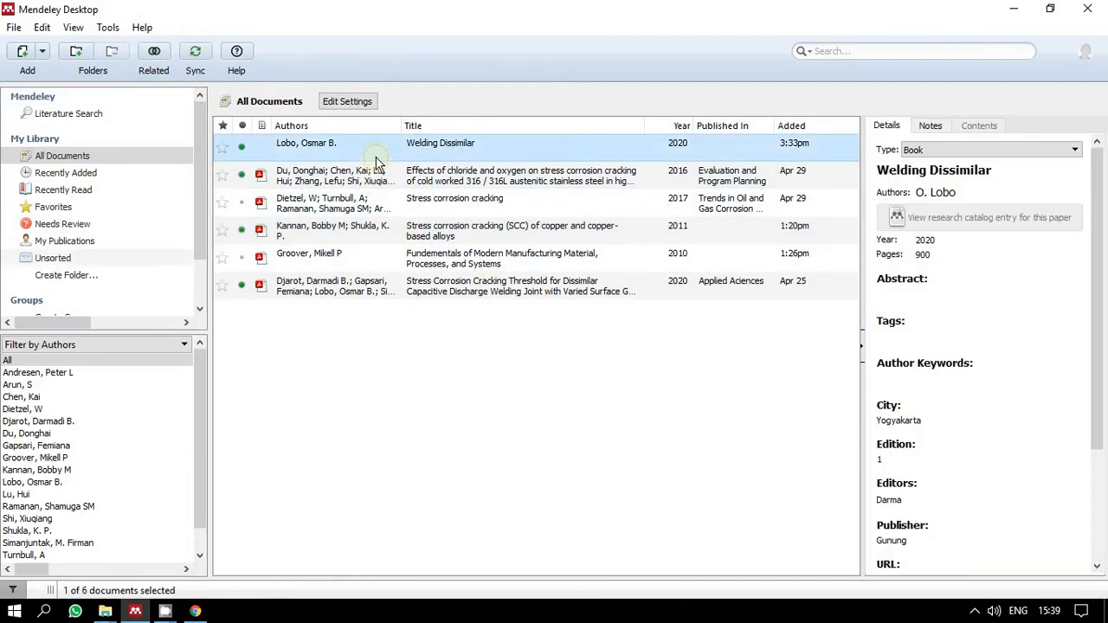
click(420, 362)
click(468, 287)
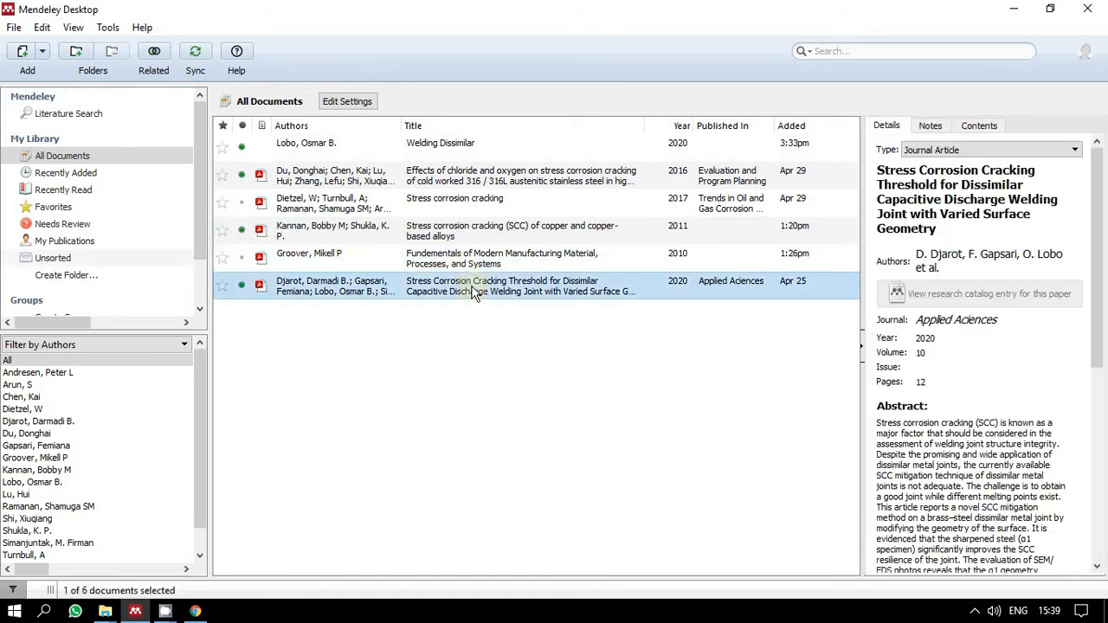
click(532, 254)
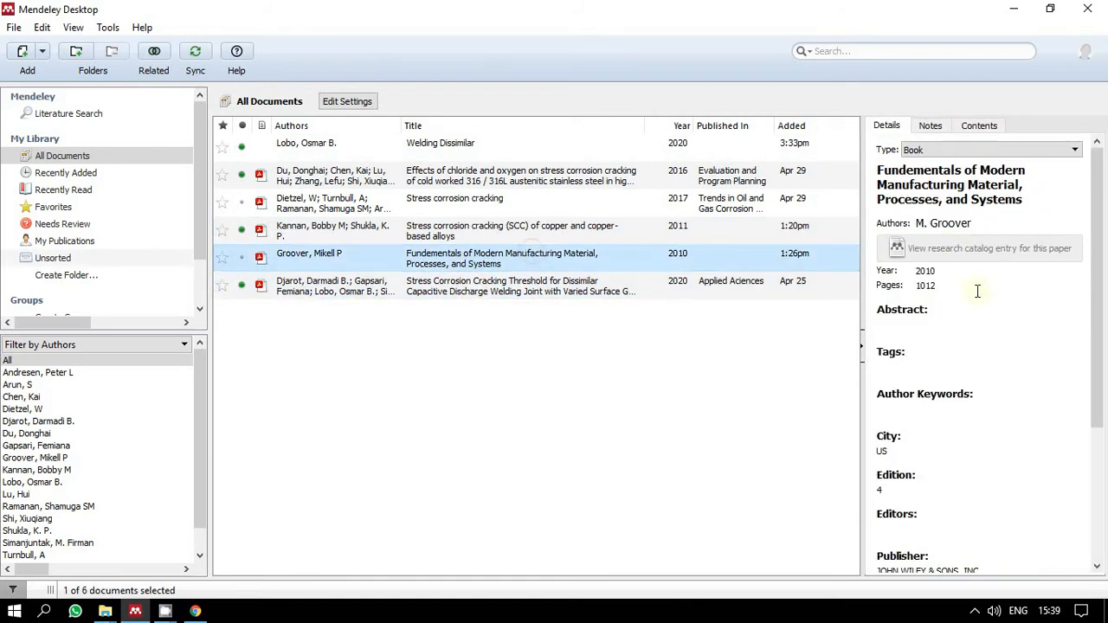
click(494, 232)
click(653, 224)
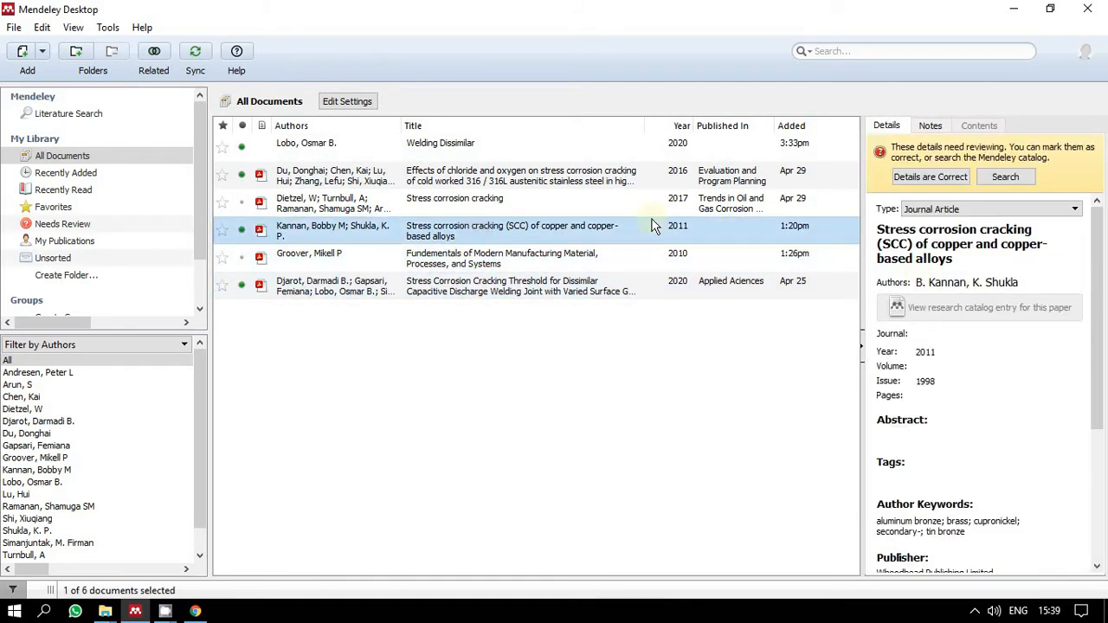
click(569, 202)
click(581, 171)
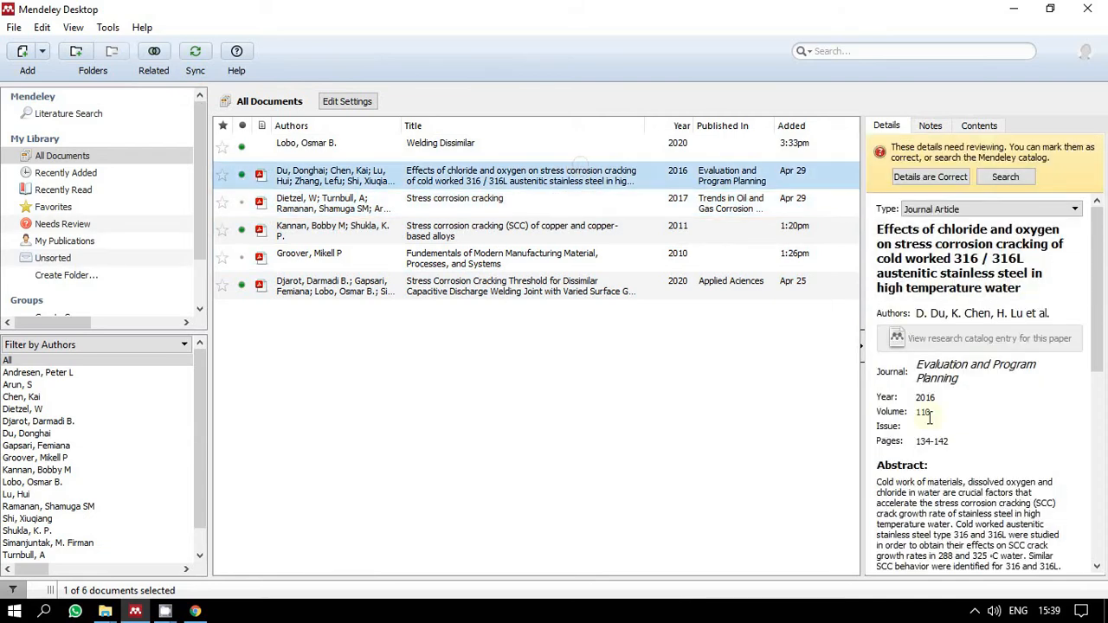
click(620, 372)
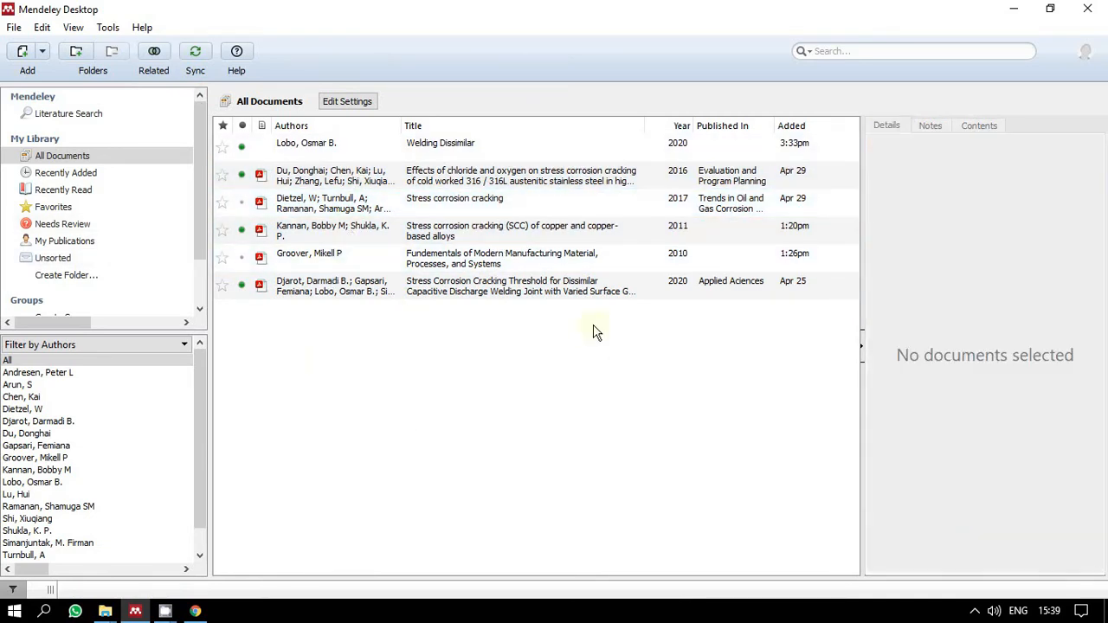
click(507, 182)
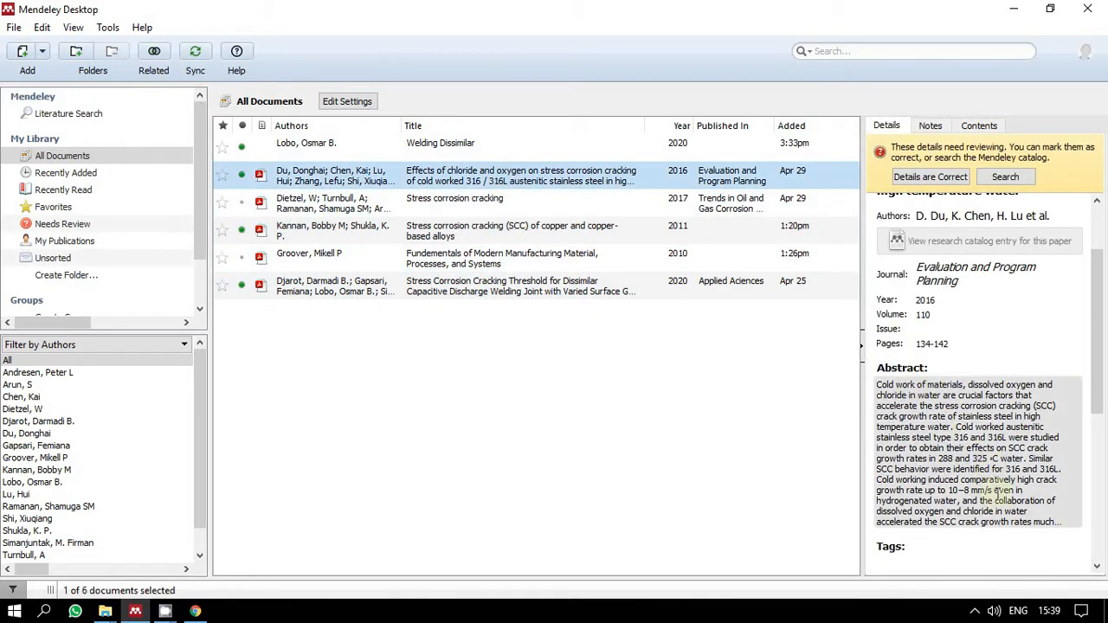
click(452, 356)
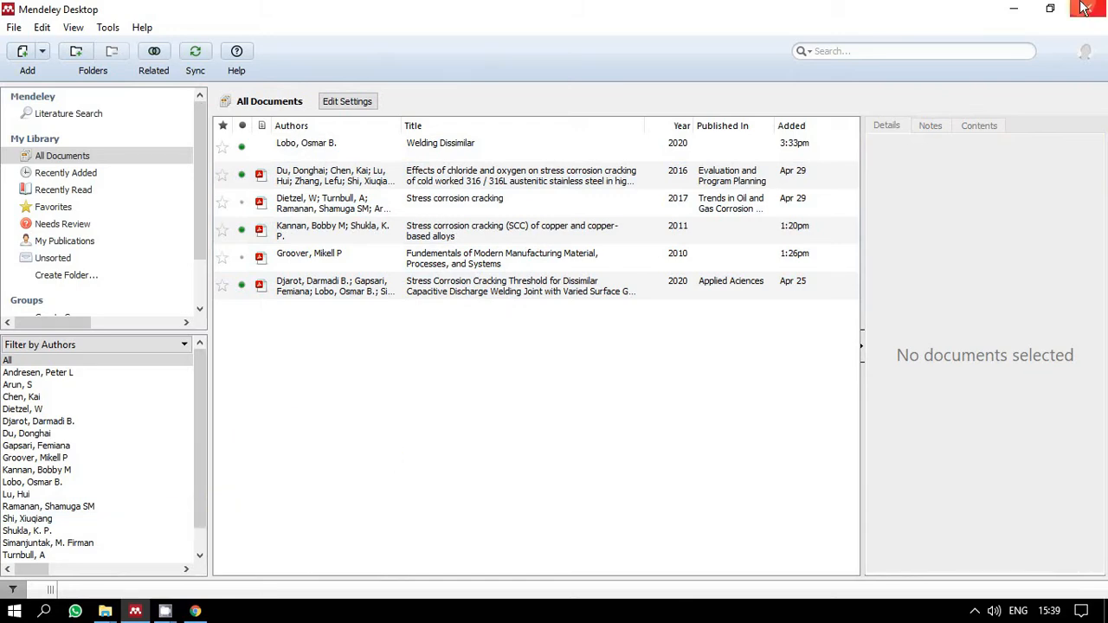
Switch to the Word document and select the first paragraph under 1.1 Latar Belakang.
click(1014, 11)
click(309, 84)
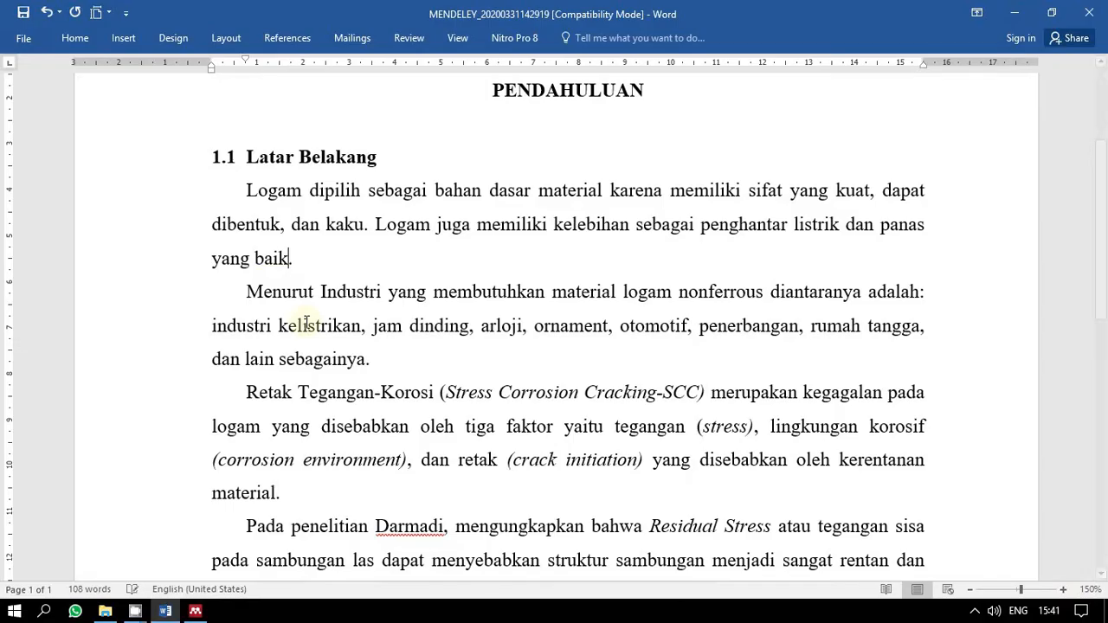
click(293, 245)
scroll(342, 286, down, 2)
scroll(342, 286, up, 2)
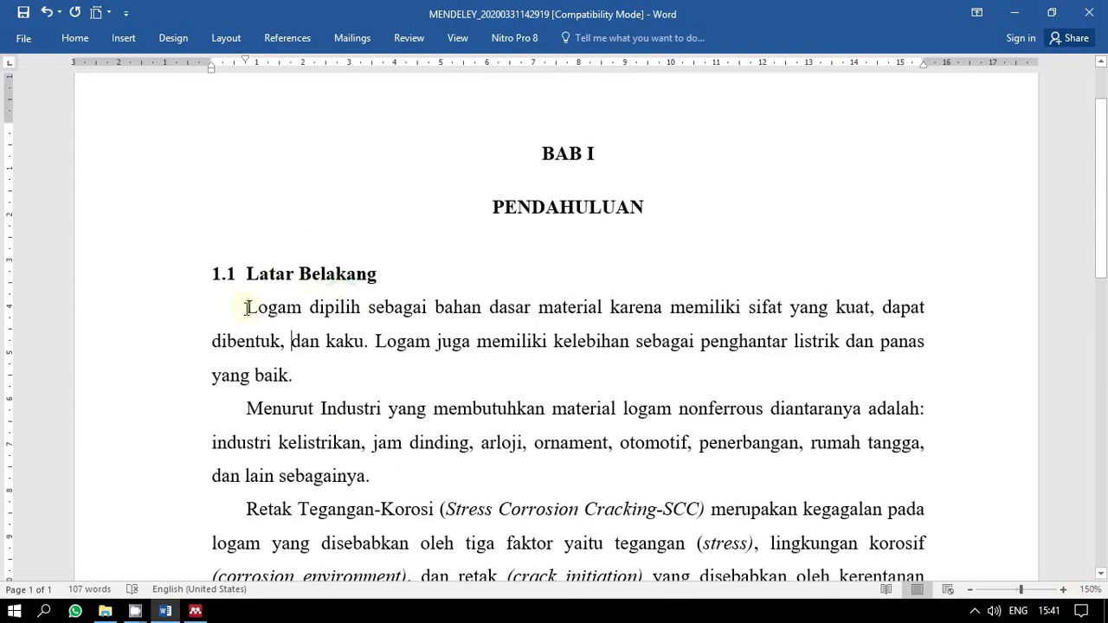
drag(247, 308, 379, 367)
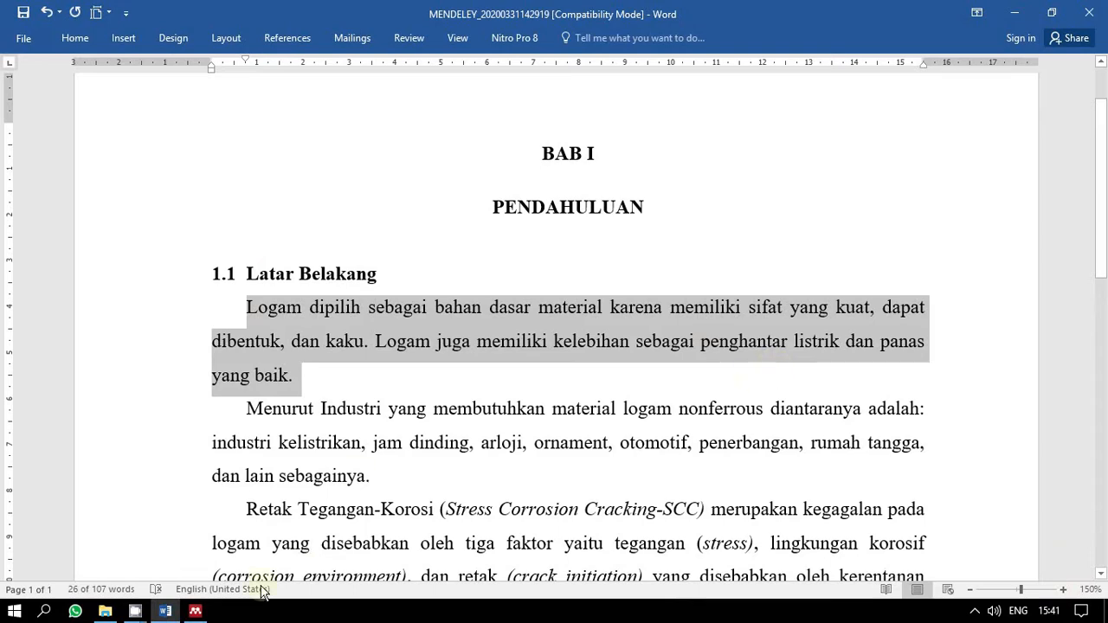
Check the details of the Fundementals of Modern Manufacturing book in Mendeley, and return to the Word document.
click(194, 611)
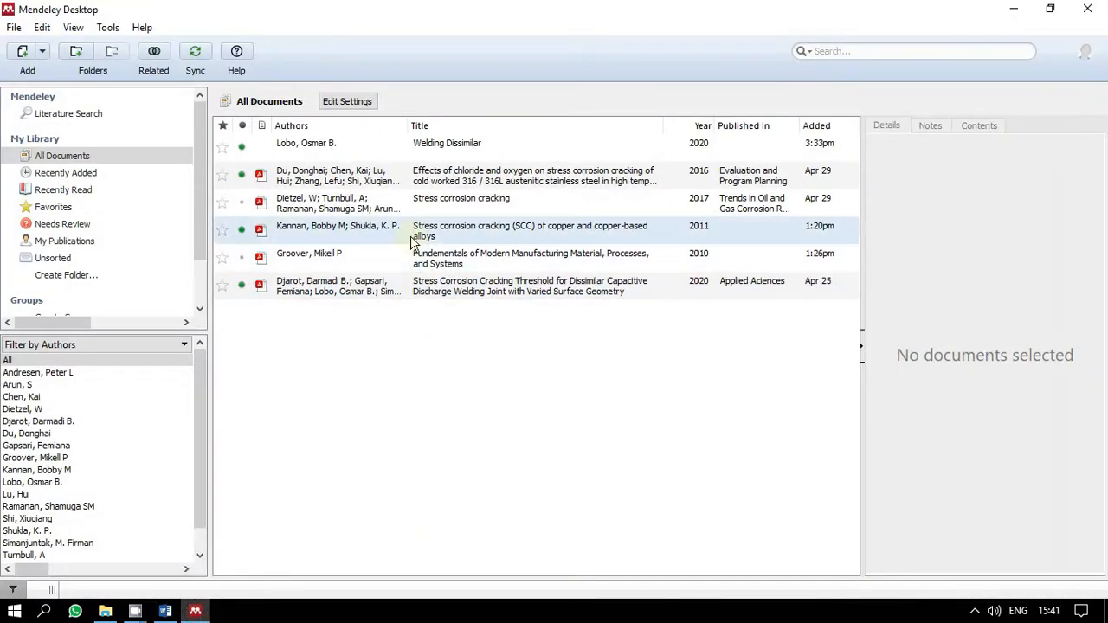
click(465, 264)
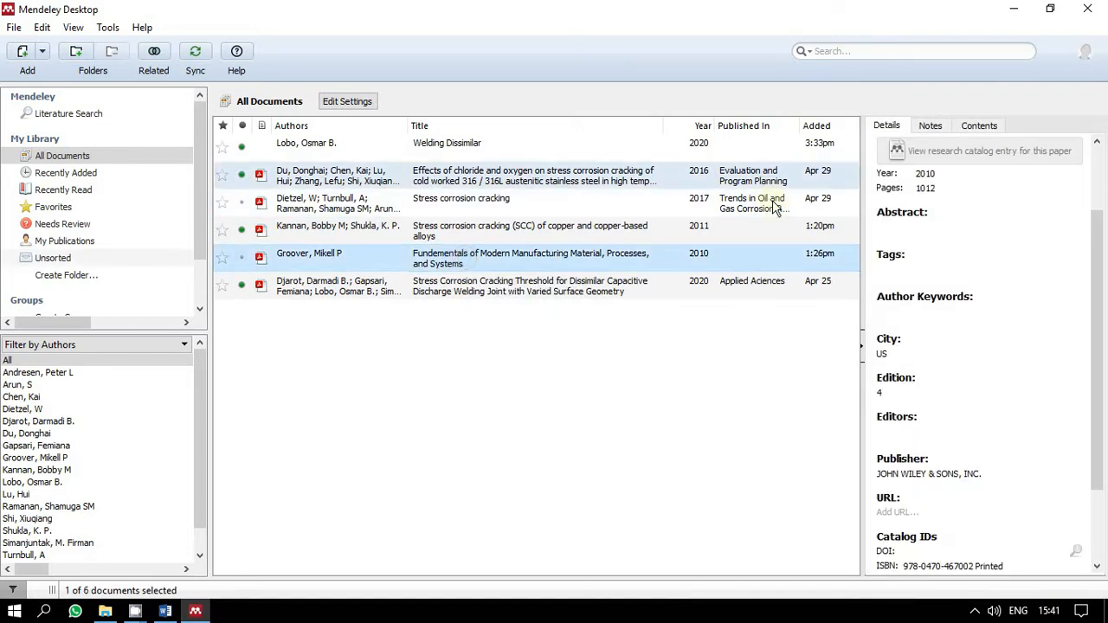
click(1020, 11)
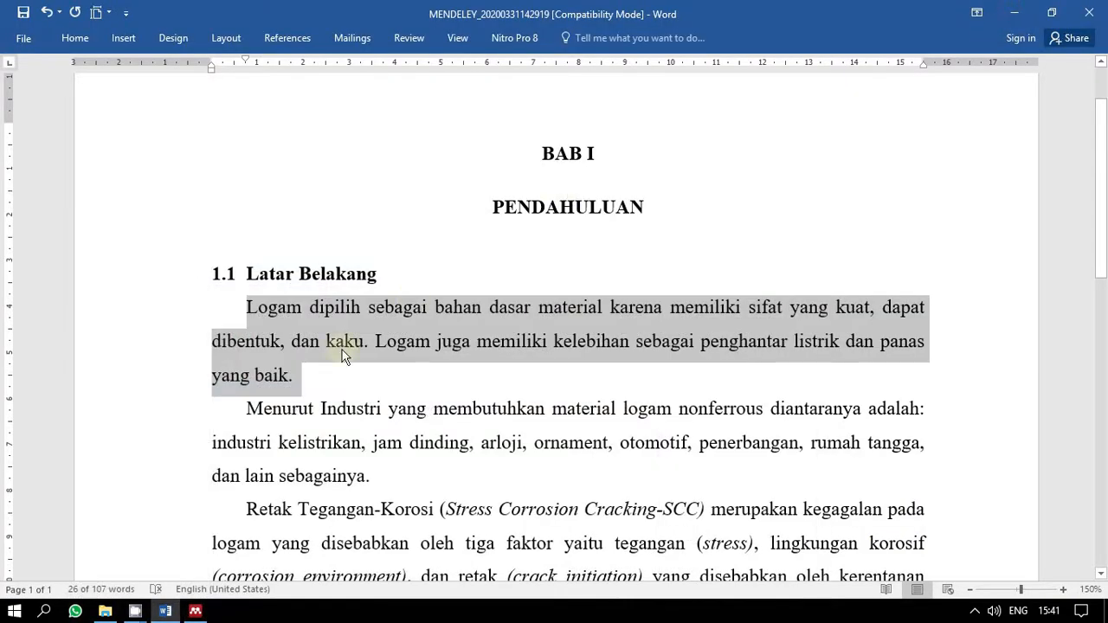
Place the cursor before the period ending the first paragraph ("yang baik") and add a space for the citation.
click(303, 376)
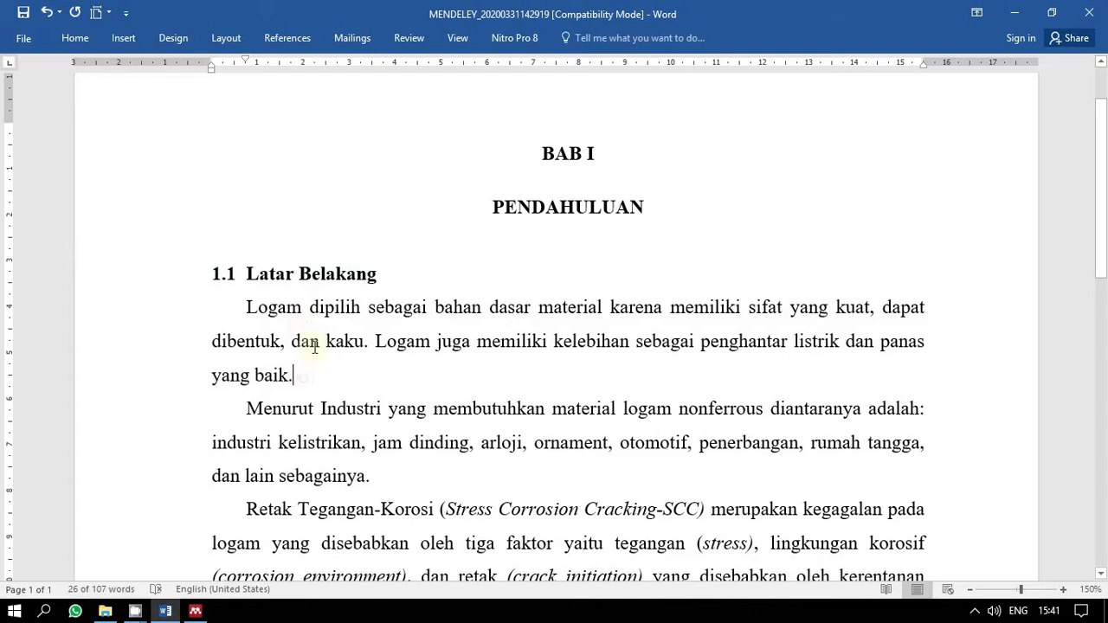
click(283, 309)
click(315, 373)
key(Left)
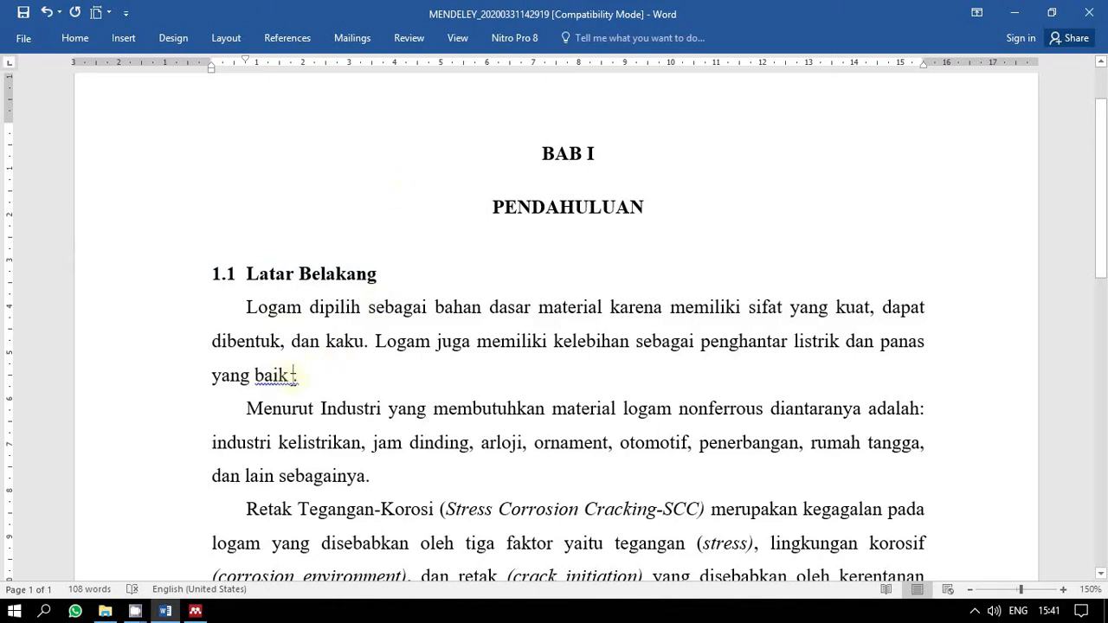
Start inserting a Mendeley citation after "yang baik" and search My Library for "groo".
click(306, 32)
click(305, 86)
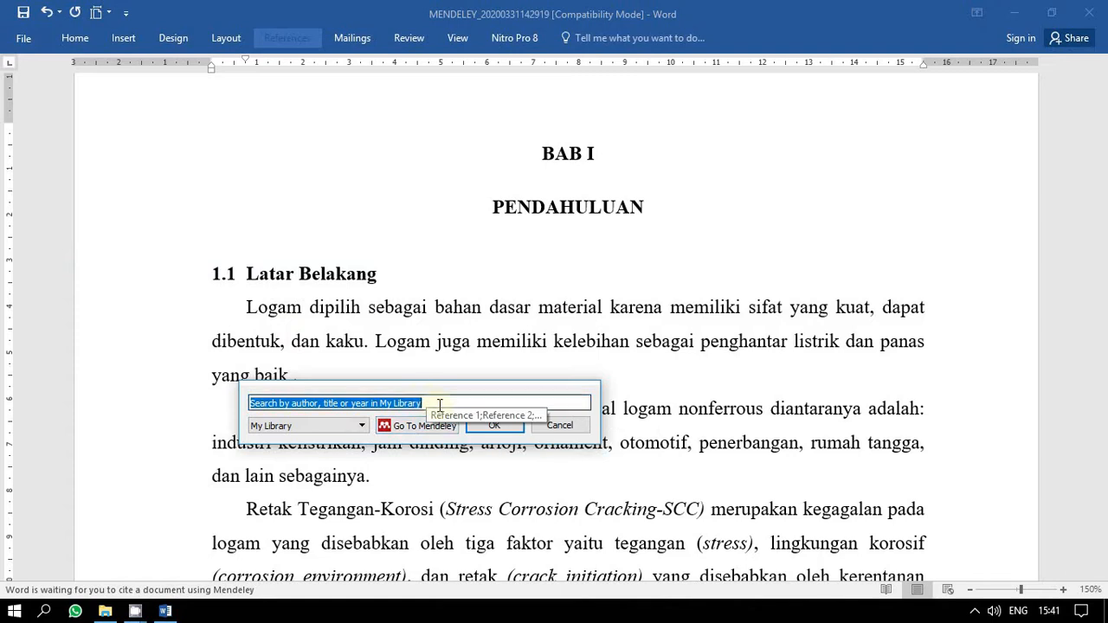
text(groo)
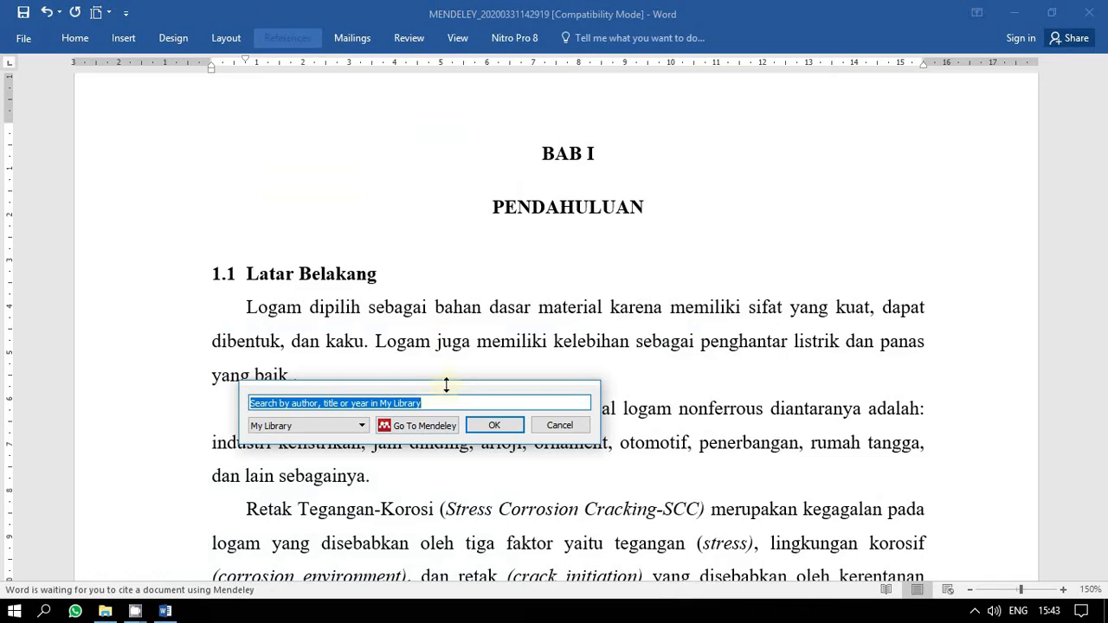
Go to Mendeley from the citation dialog, maximize its window and select the entry on stress corrosion cracking of copper alloys.
click(422, 426)
drag(538, 181, 586, 85)
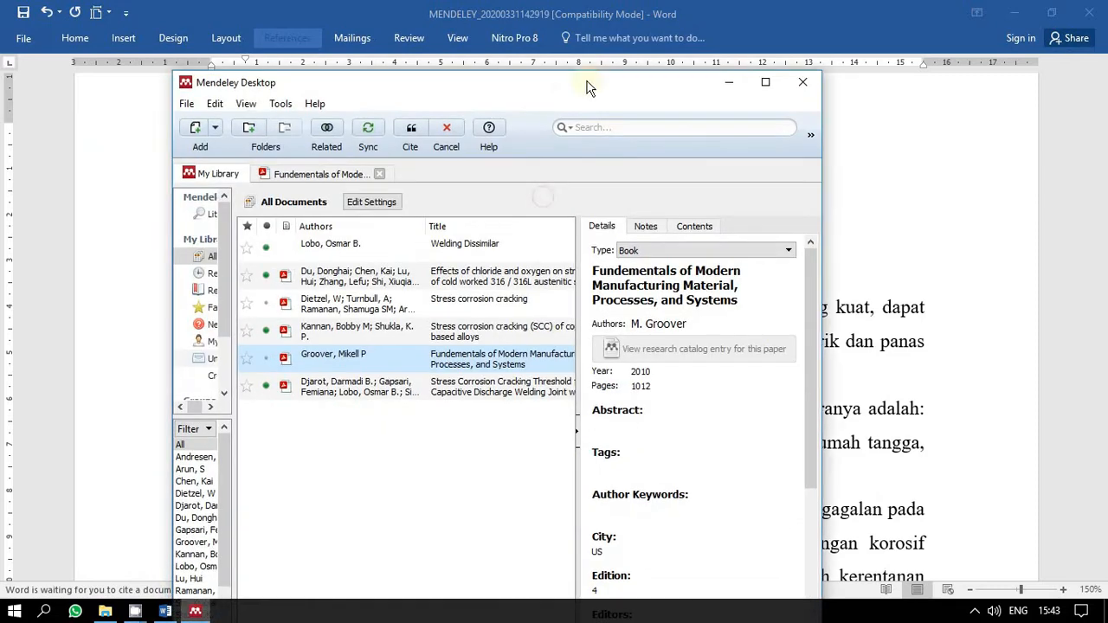
click(760, 78)
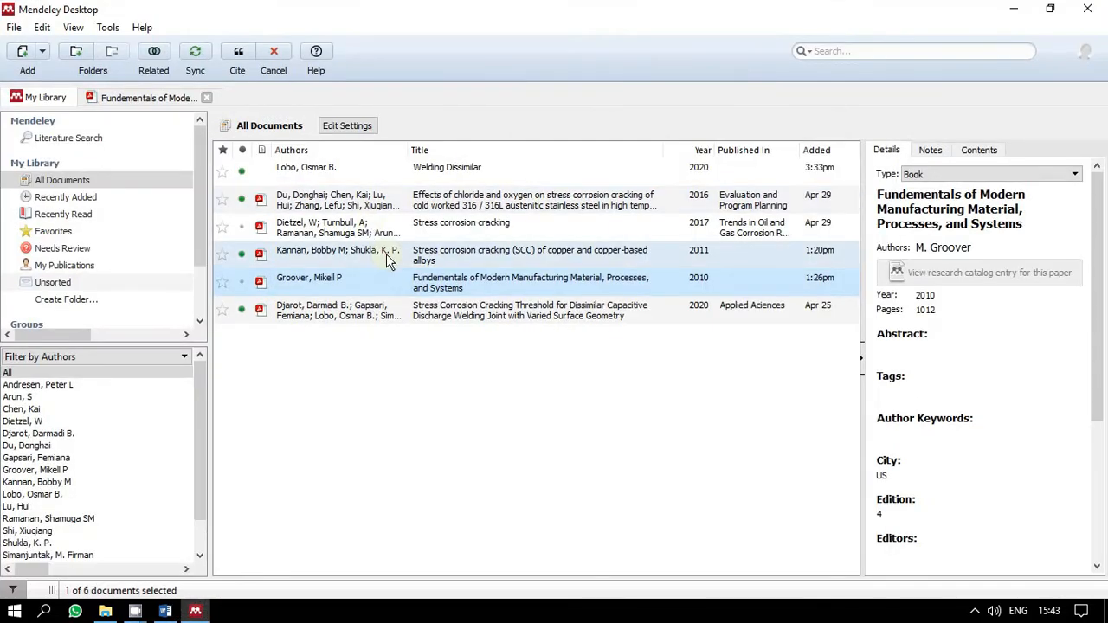
click(386, 257)
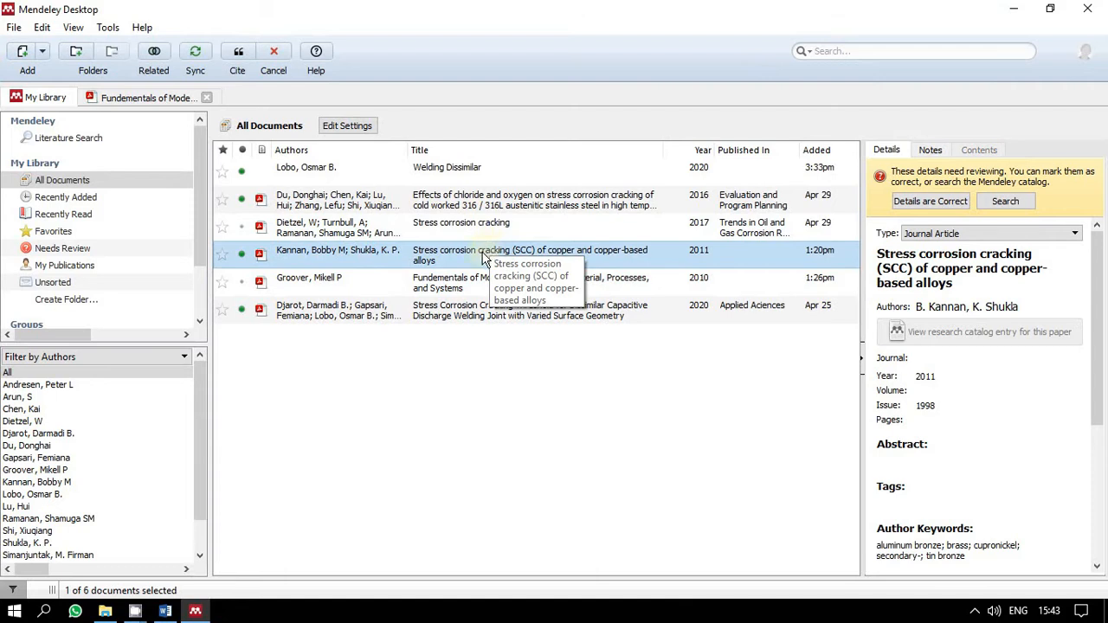
Try creating a new folder in the library, and return to All Documents.
scroll(78, 234, down, 2)
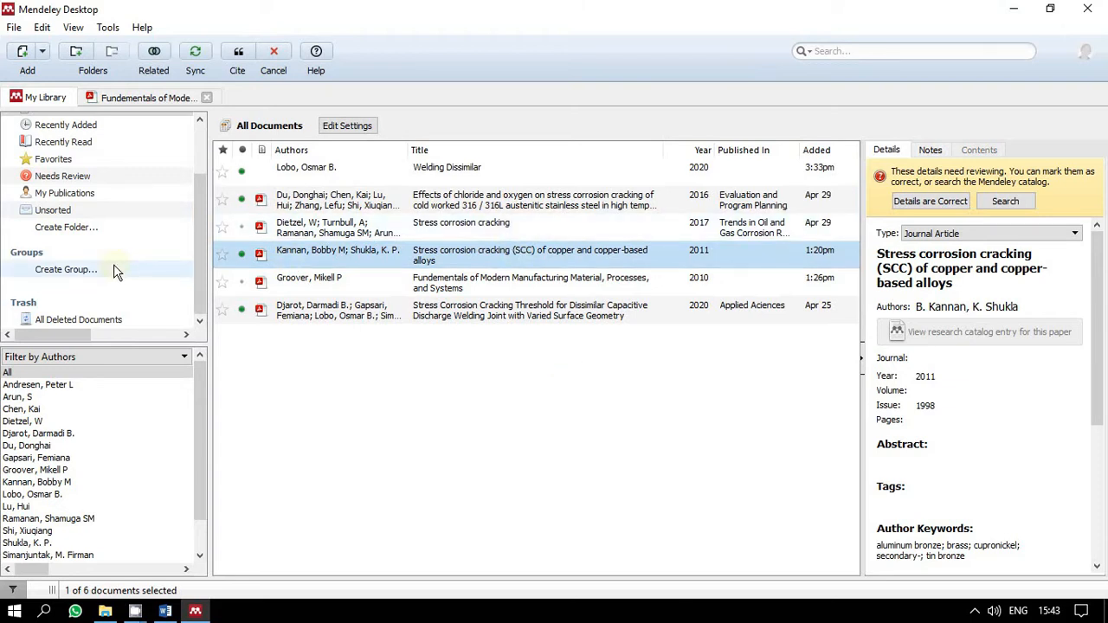
click(97, 227)
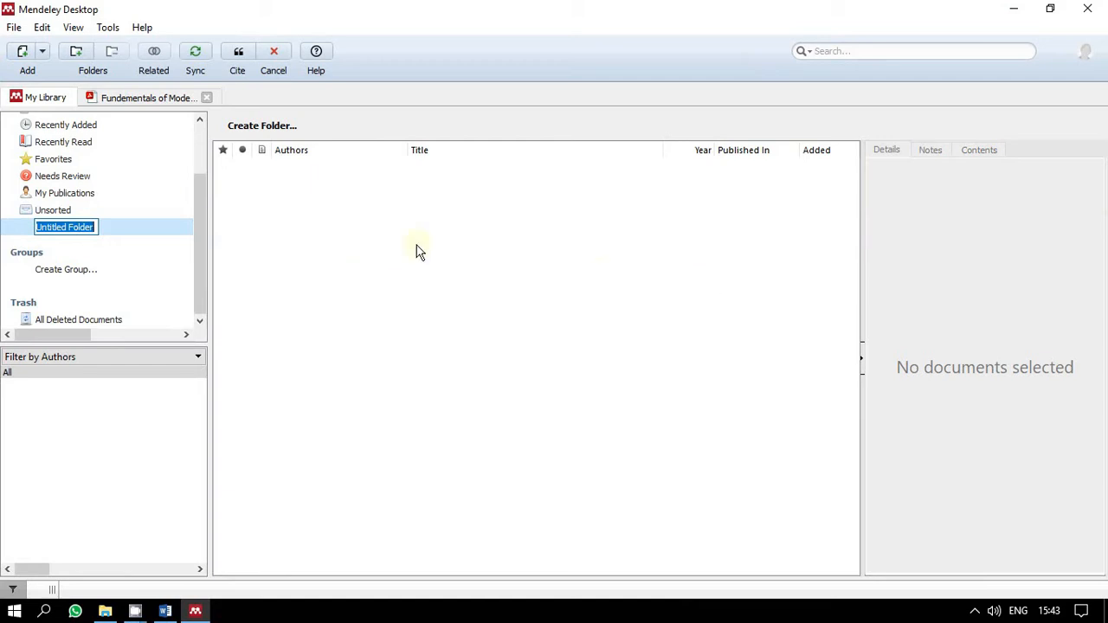
drag(202, 214, 198, 153)
click(86, 180)
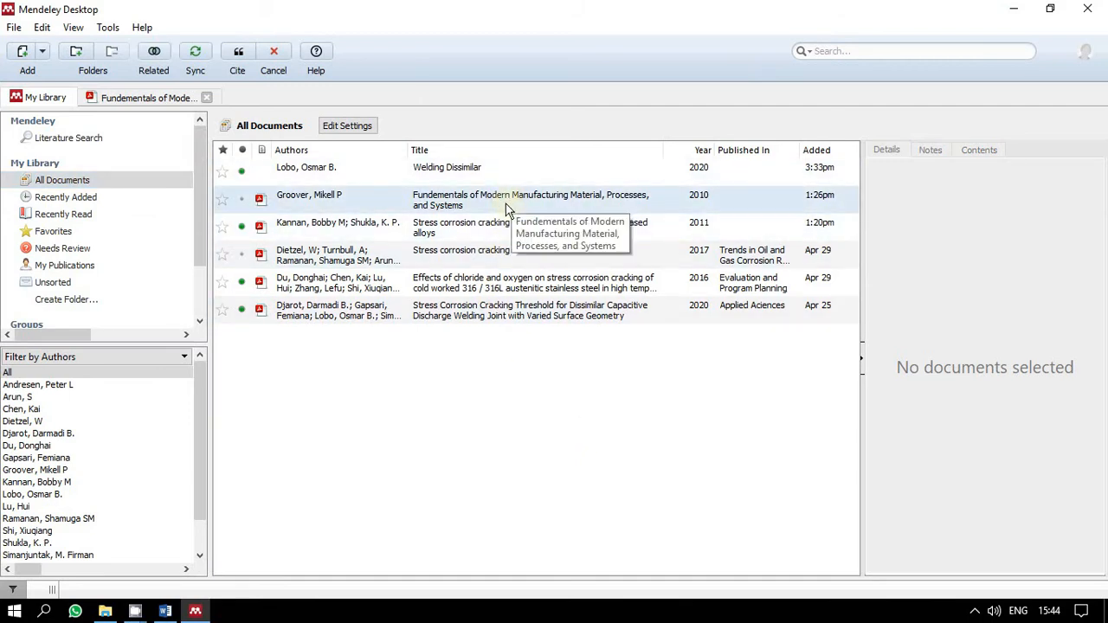
Open the Stress Corrosion Cracking Threshold article's PDF for a brief look and close it again.
double_click(487, 316)
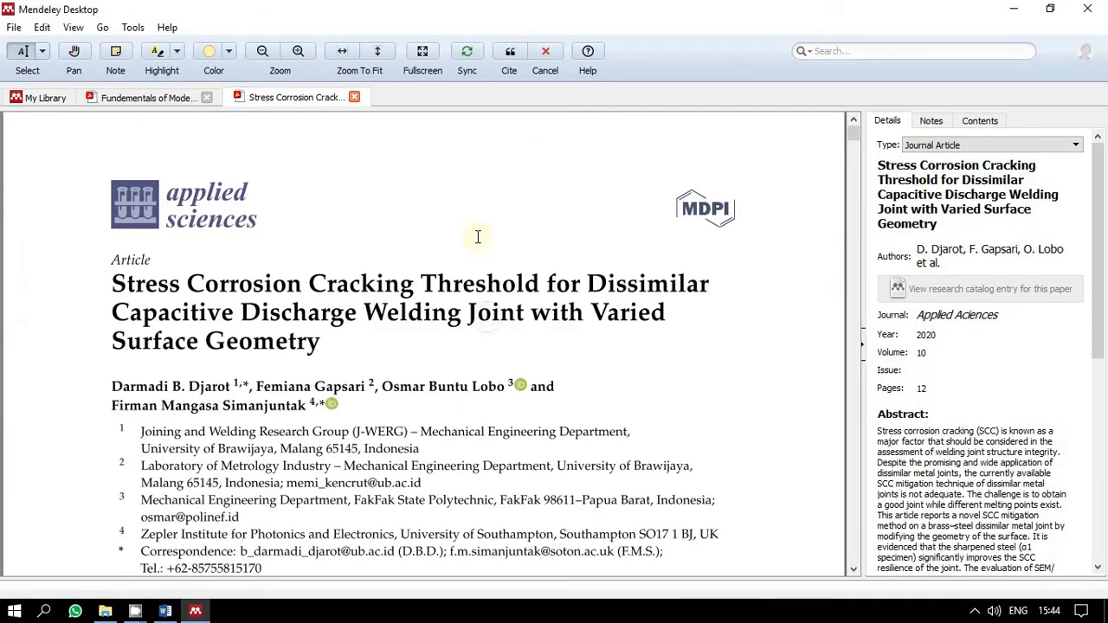
scroll(477, 238, down, 3)
click(352, 97)
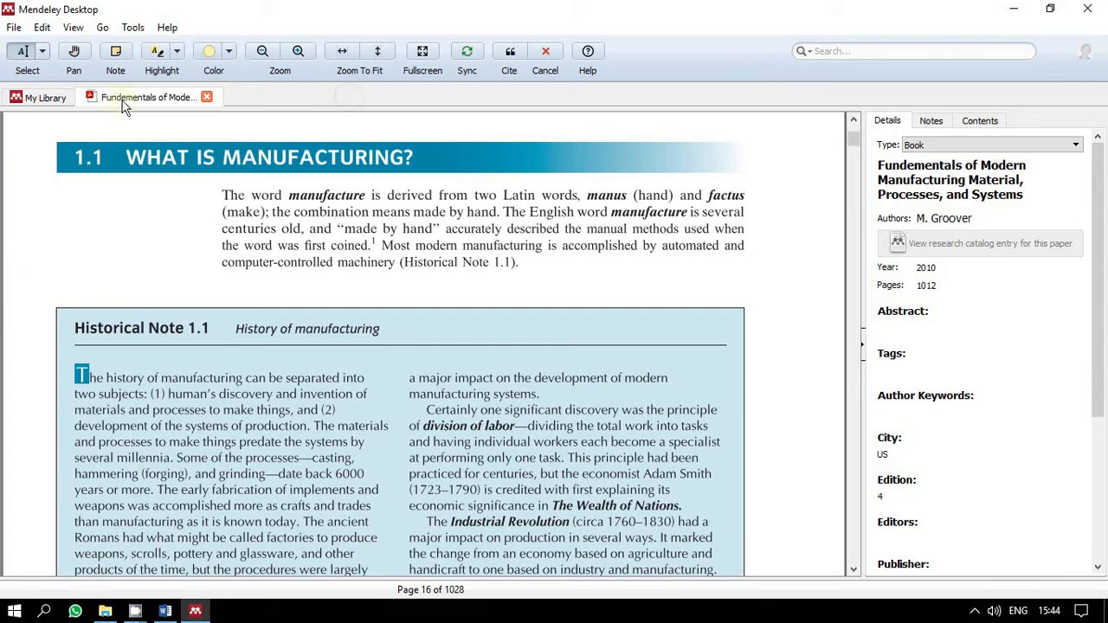
Open the Fundementals of Modern Manufacturing PDF from the library and compare it with the first paragraph in Word.
click(36, 98)
double_click(456, 205)
click(164, 612)
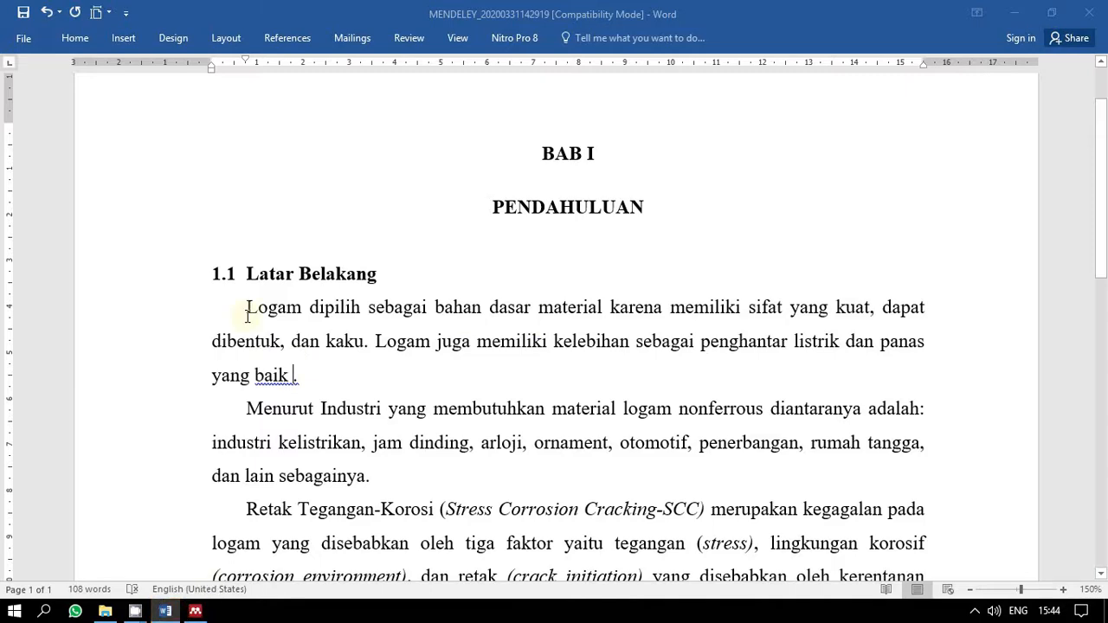
click(195, 612)
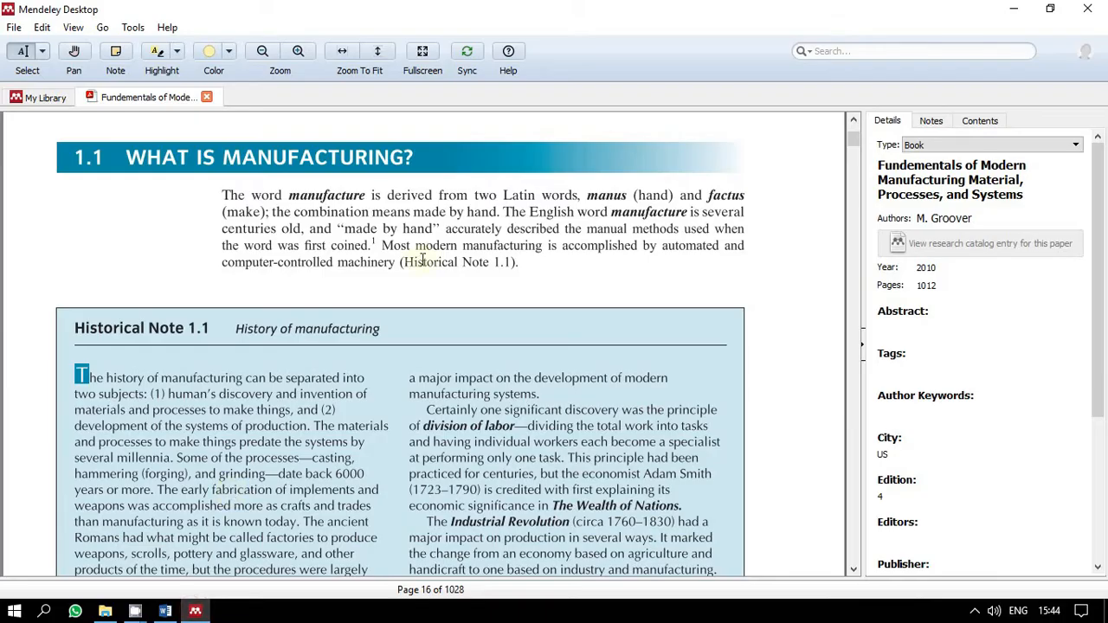
Check the manufacturing book's title and author details, return to Word and start a Mendeley citation at the end of the first paragraph.
click(901, 167)
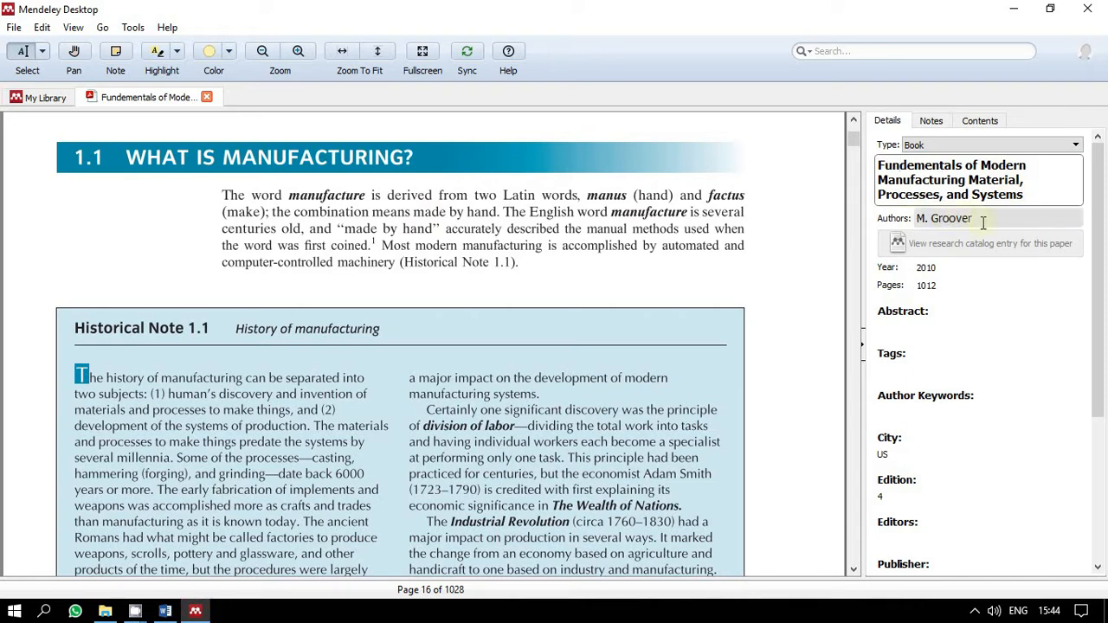
click(391, 207)
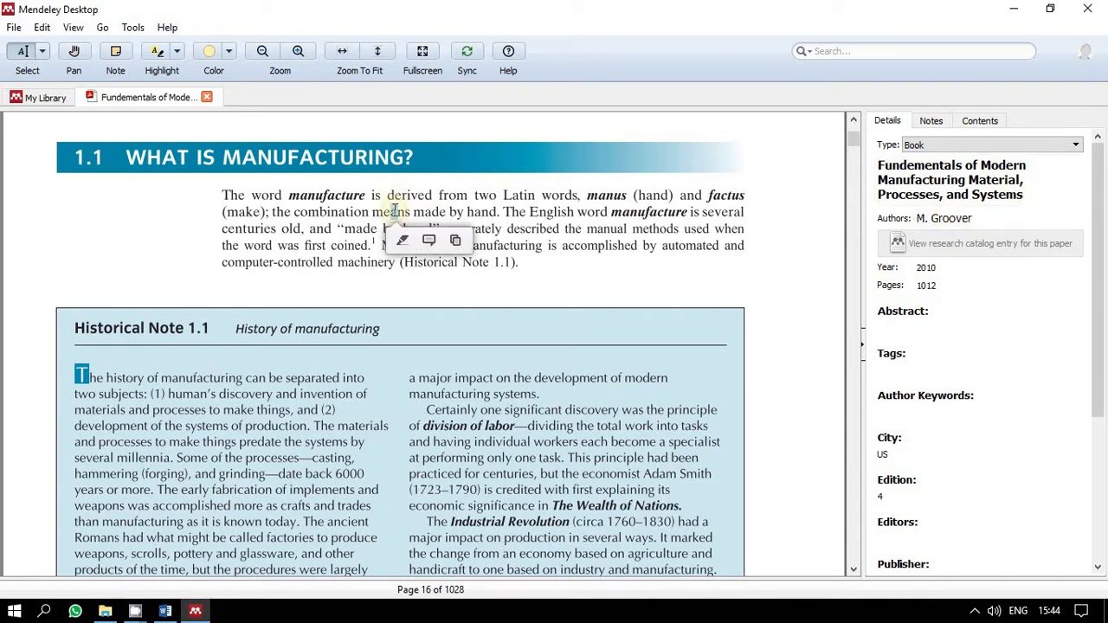
click(165, 612)
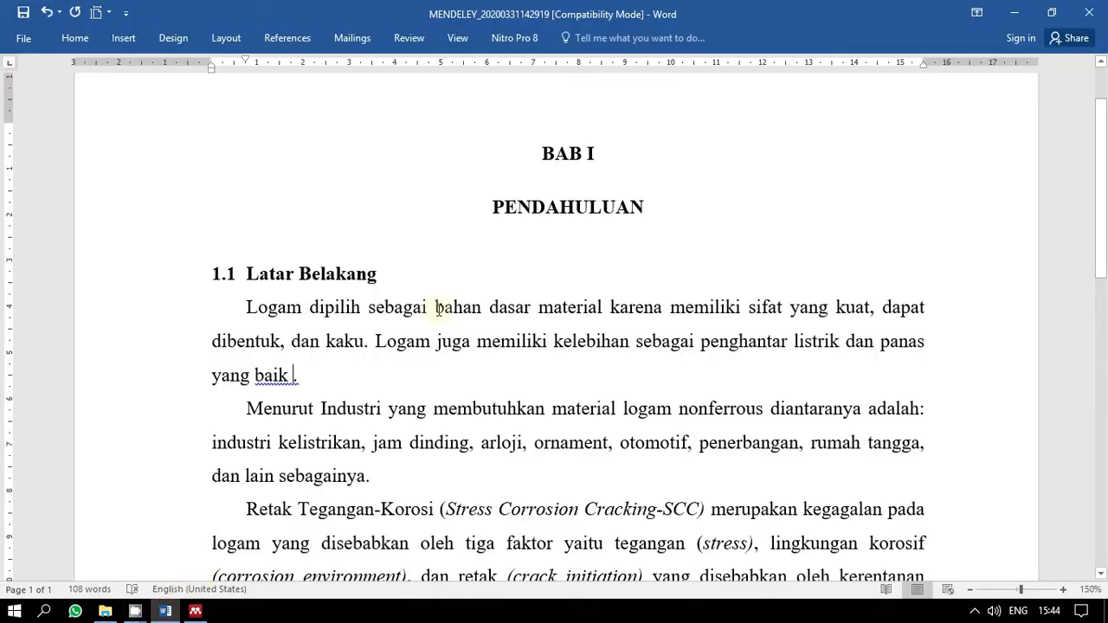
click(289, 39)
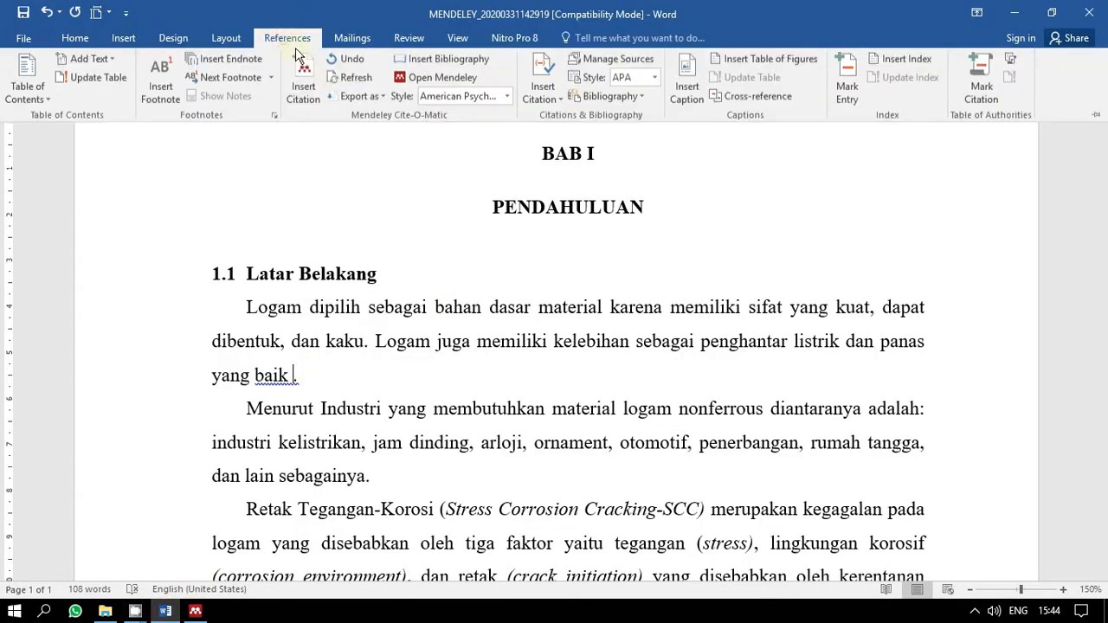
click(314, 90)
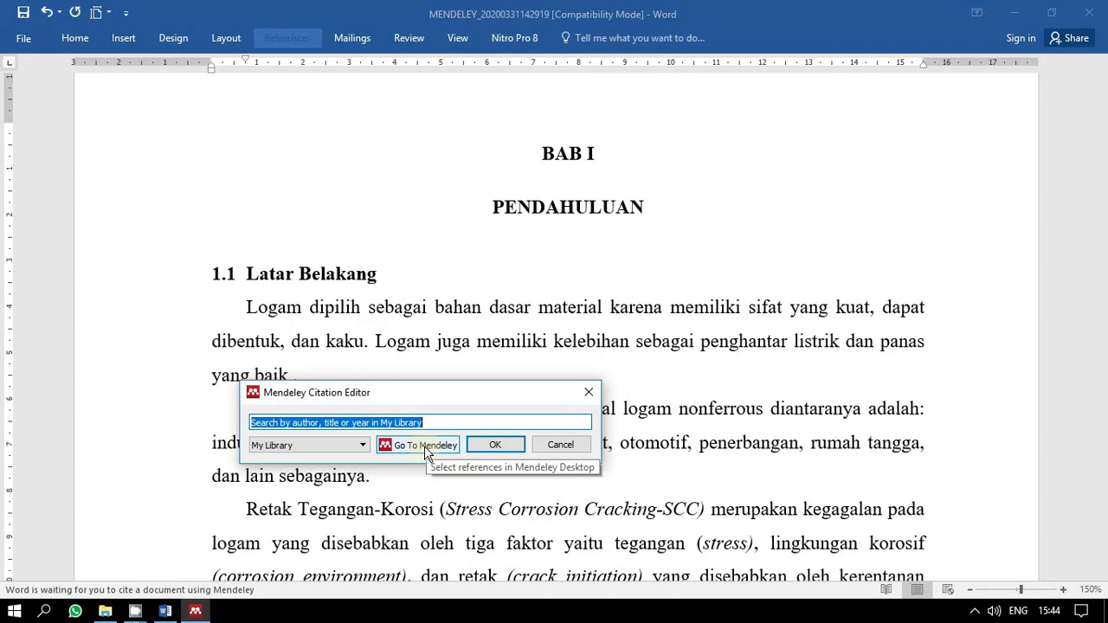
Try finding the manufacturing book by its author's surname in the citation editor, and clear the search.
text(grov)
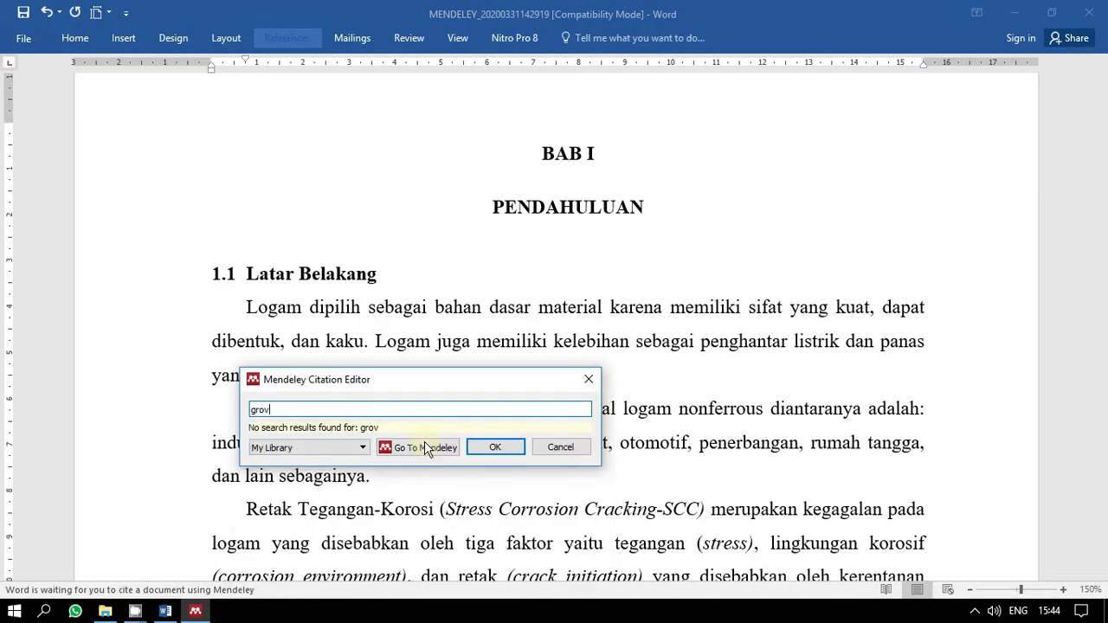
key(BackSpace)
text(o)
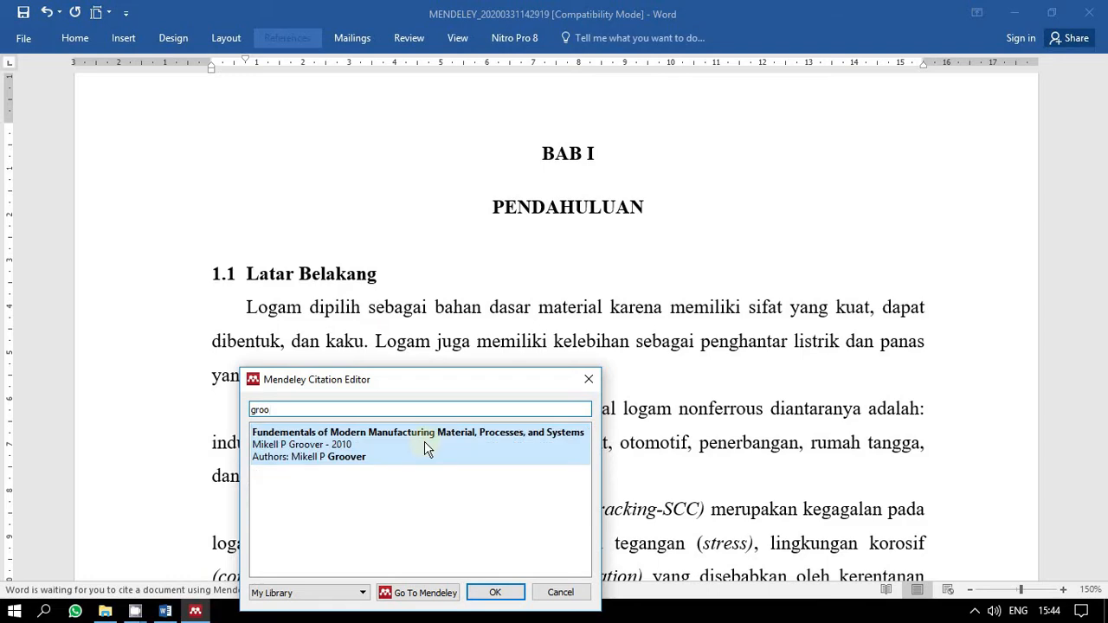
key(BackSpace)
key(BackSpace)
key(BackSpace)
key(BackSpace)
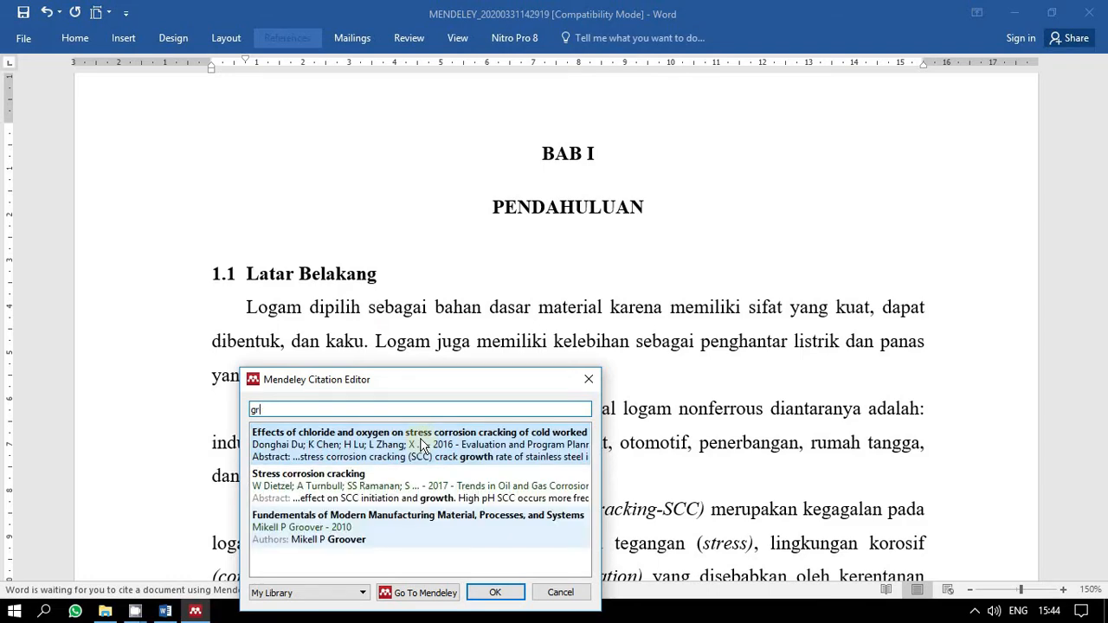
Cite Fundamentals of Modern Manufacturing from the Mendeley library at the end of the first paragraph, and check the inserted citation.
click(424, 362)
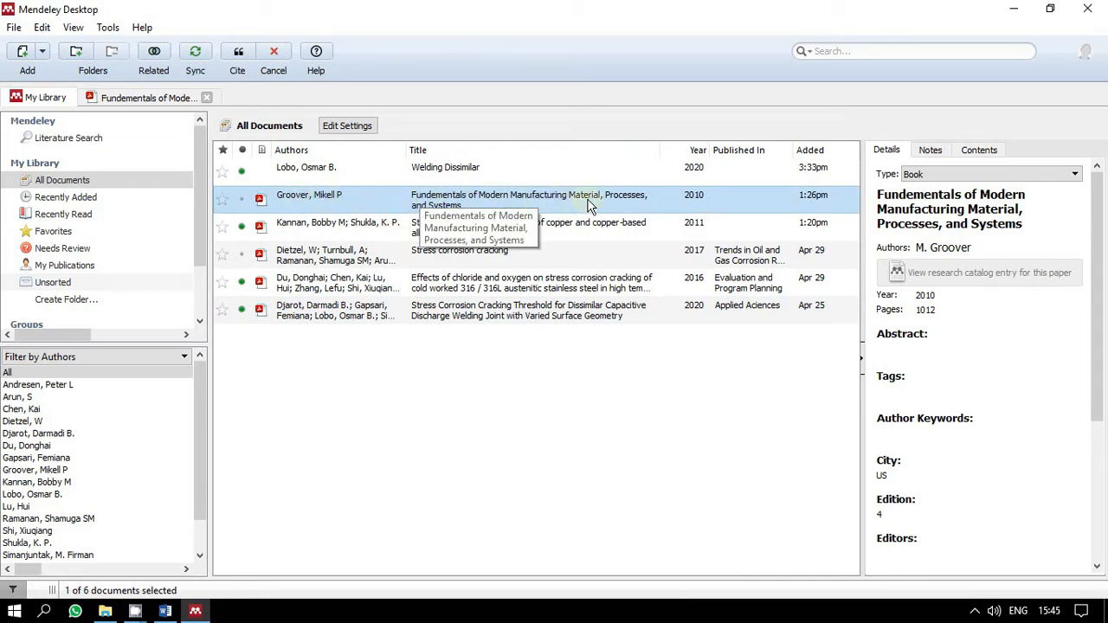
click(240, 52)
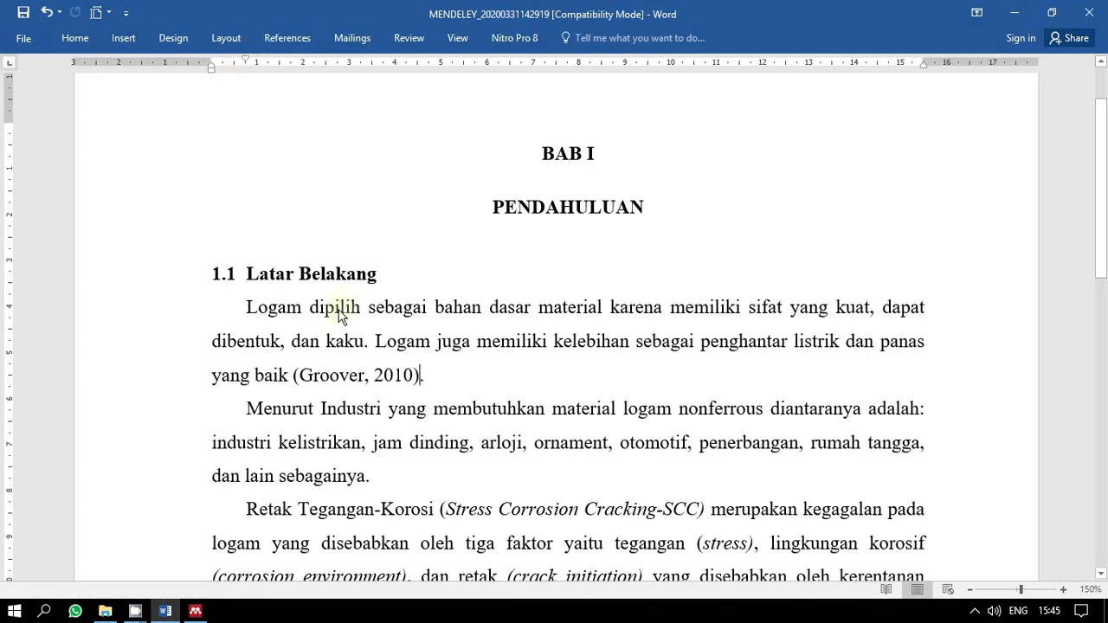
click(445, 371)
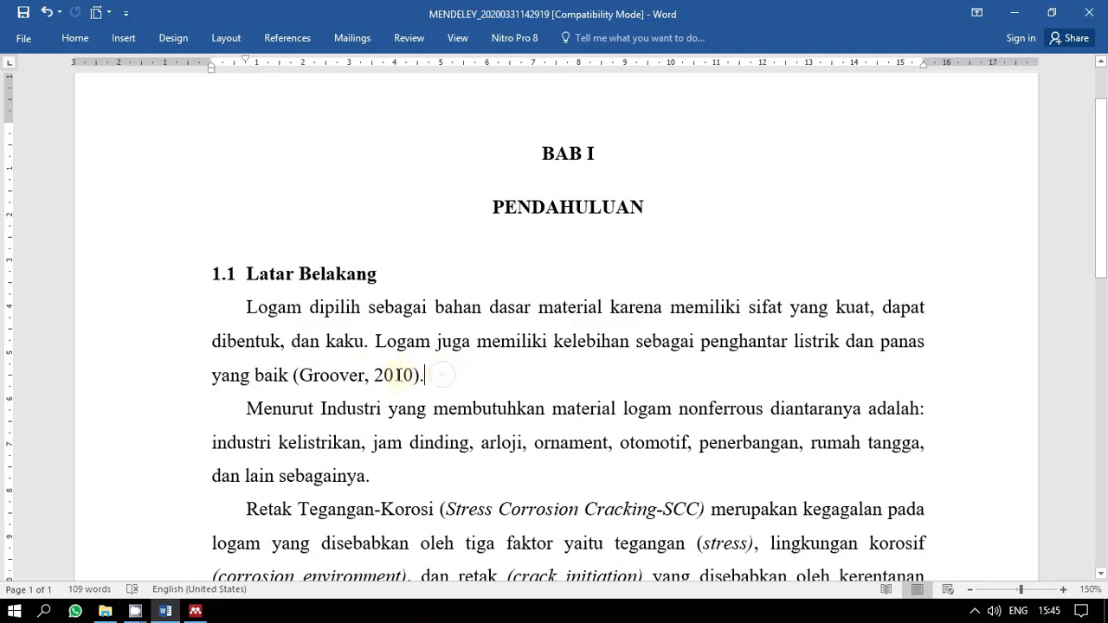
click(364, 374)
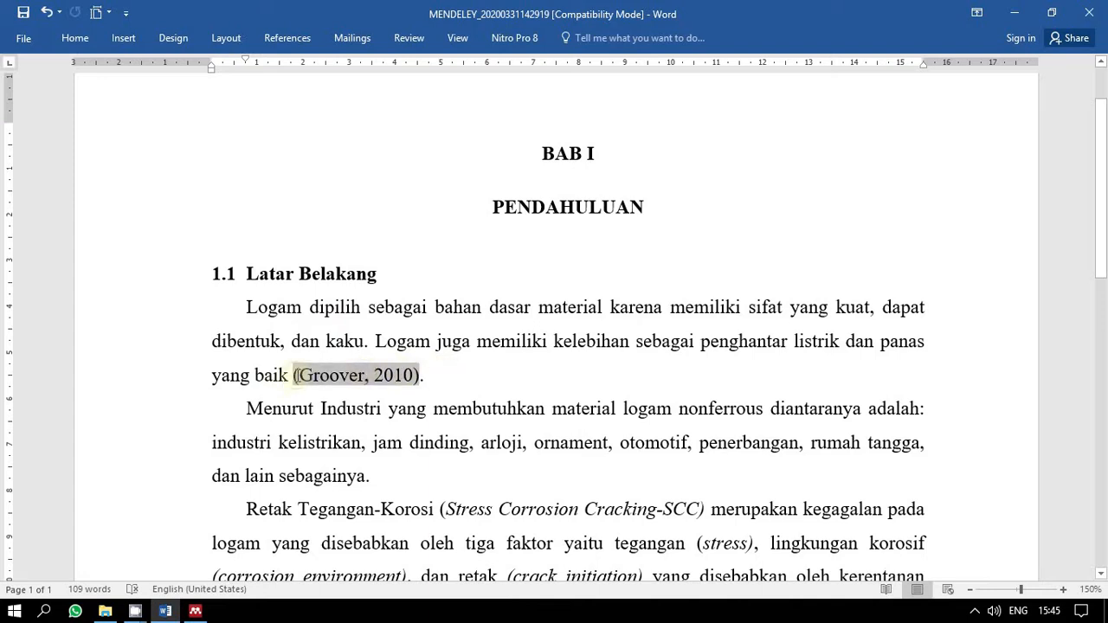
click(279, 376)
click(316, 375)
click(416, 350)
click(351, 376)
Cite the 2017 book section "Stress corrosion cracking" from the Mendeley library at the end of the second paragraph.
scroll(329, 407, down, 1)
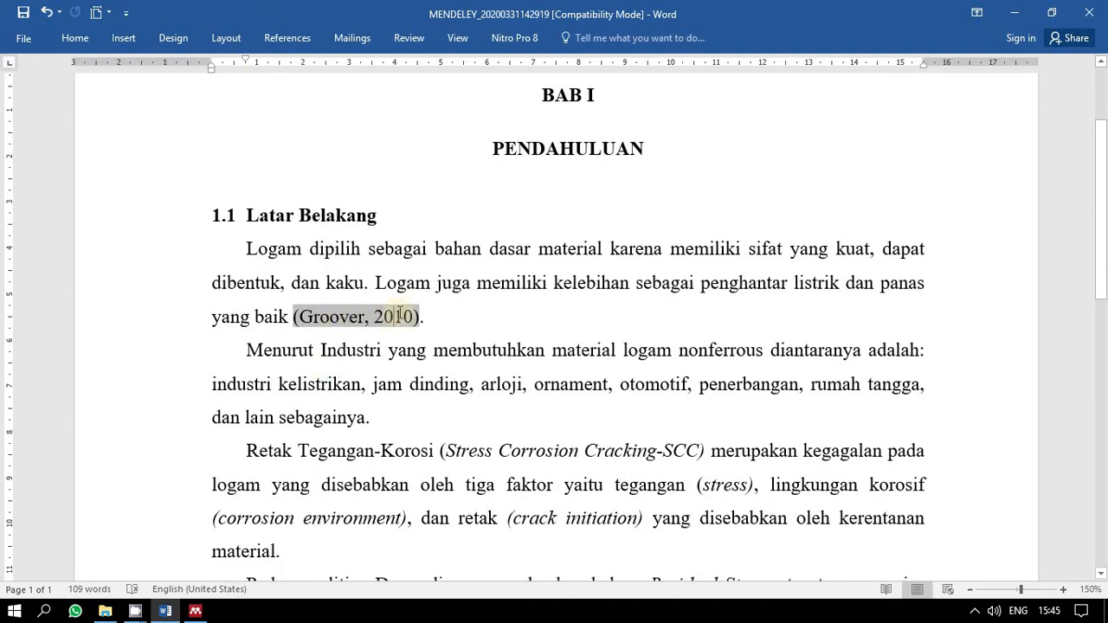
scroll(399, 315, down, 1)
click(428, 257)
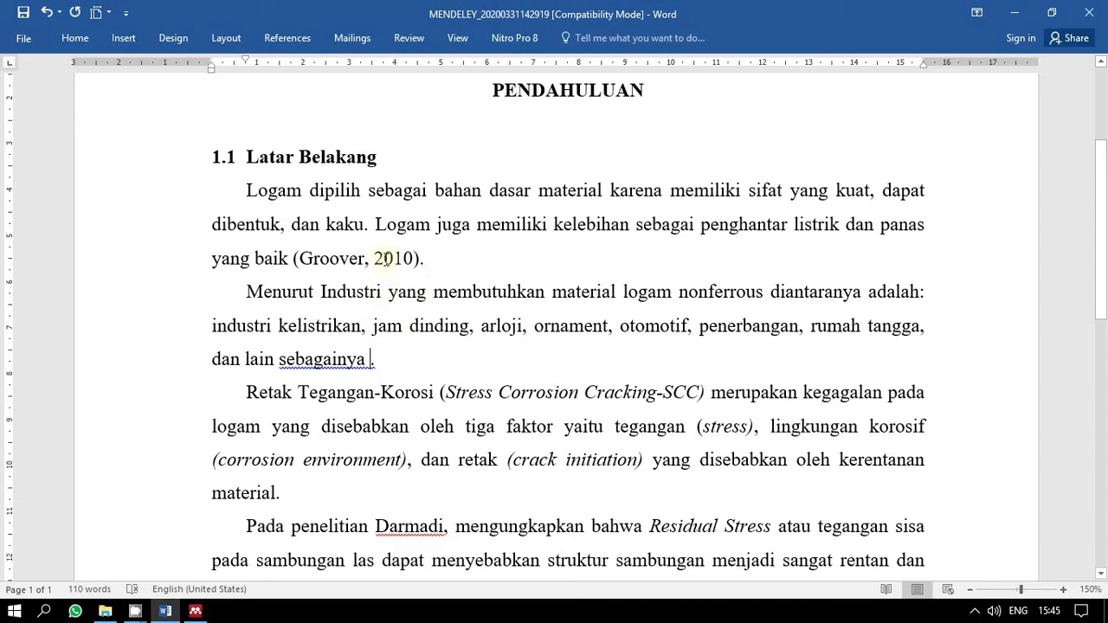
key(BackSpace)
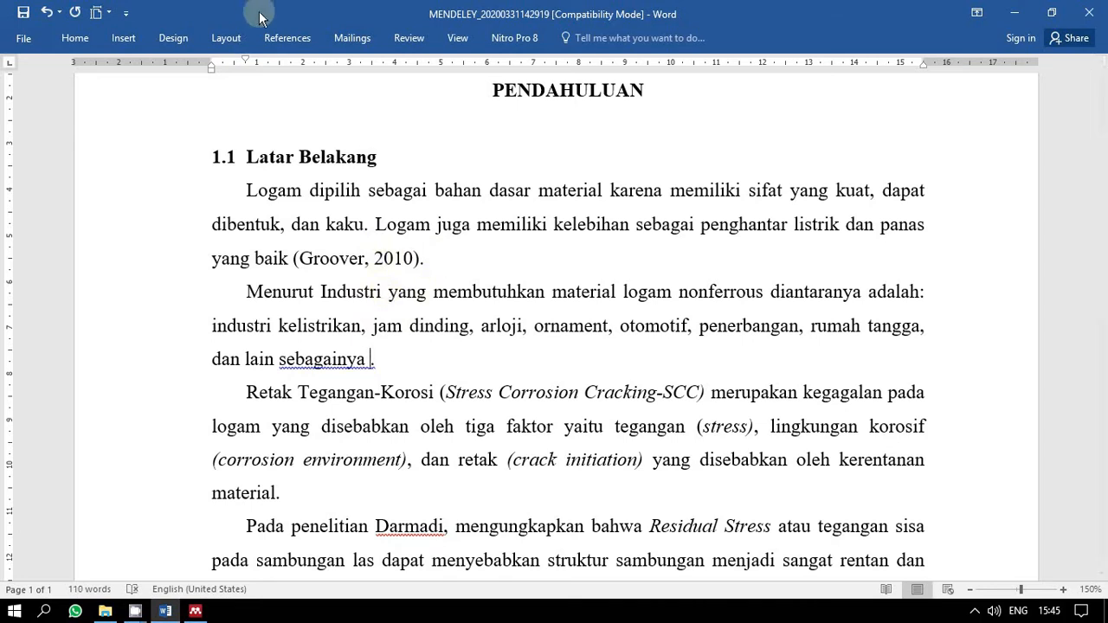
click(284, 38)
click(303, 76)
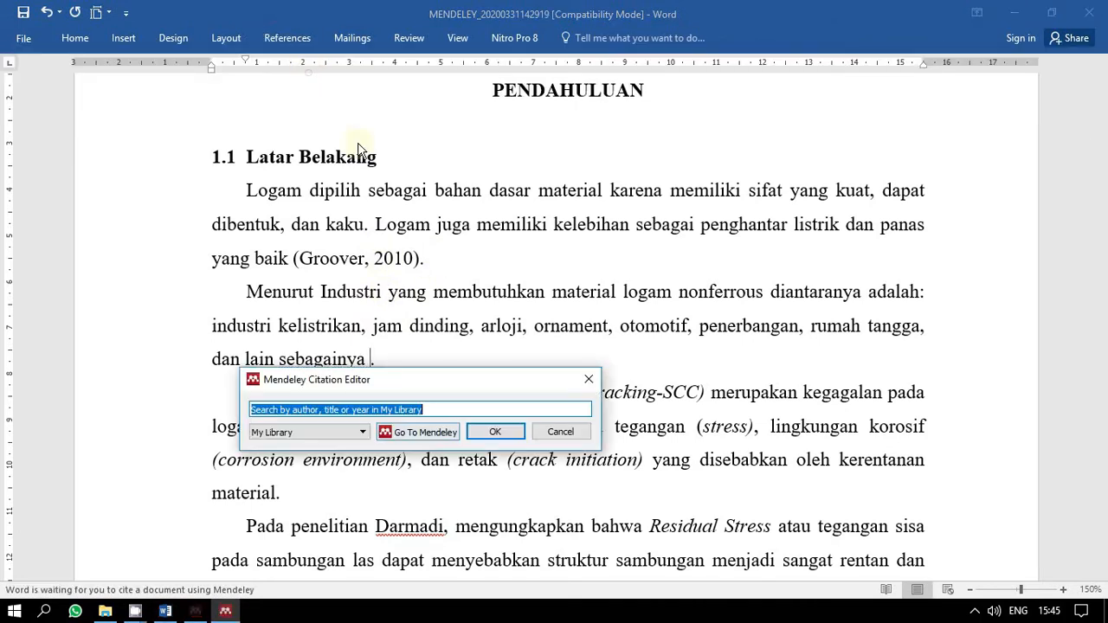
click(433, 433)
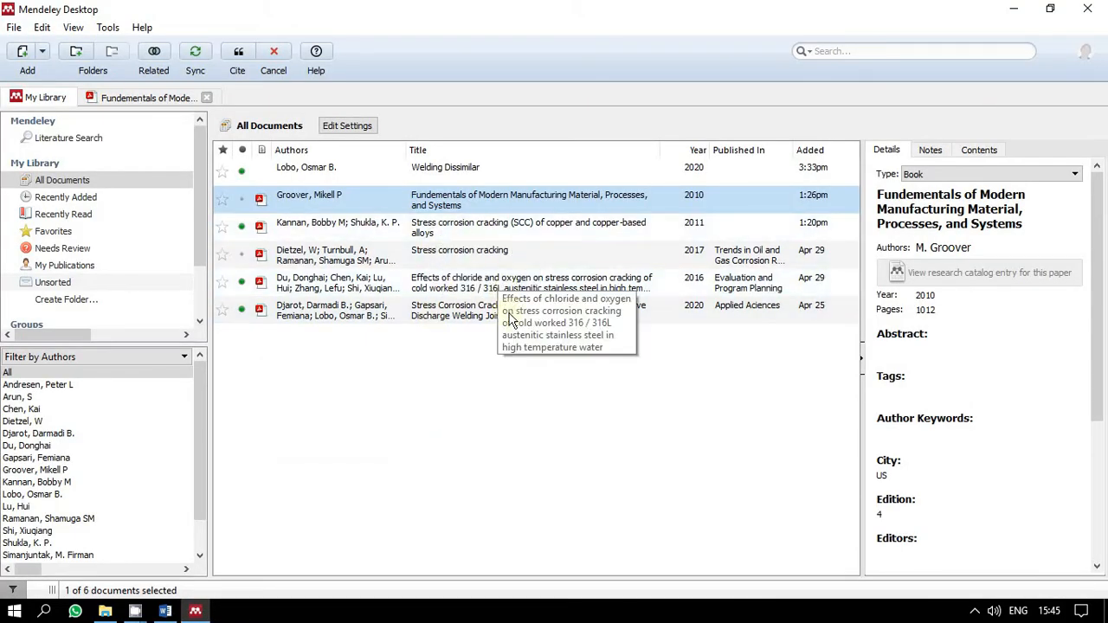
click(485, 167)
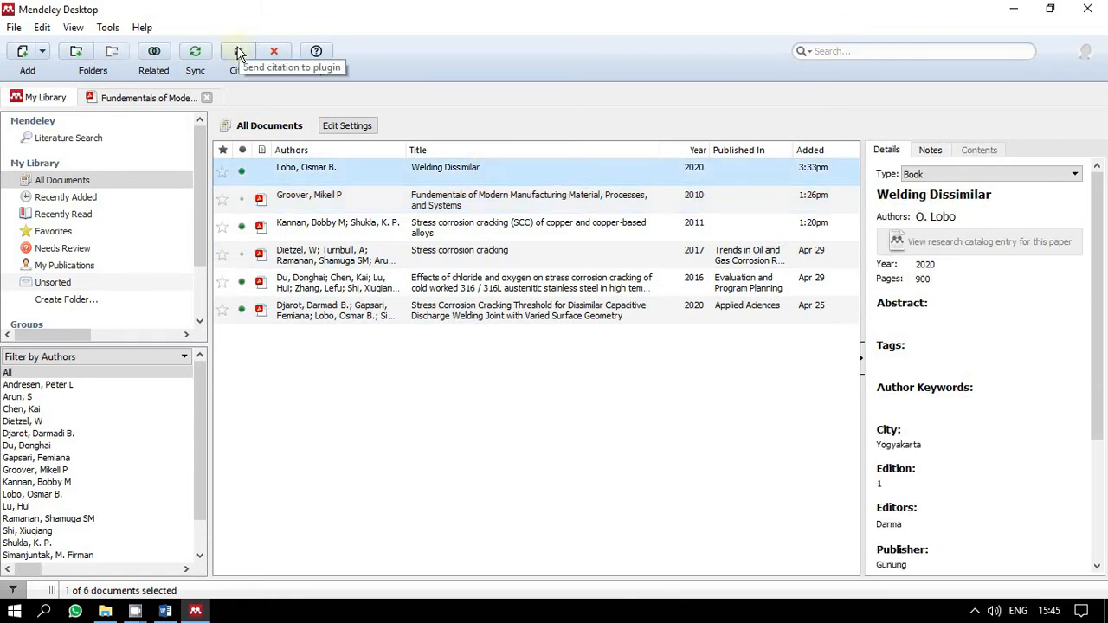
click(459, 251)
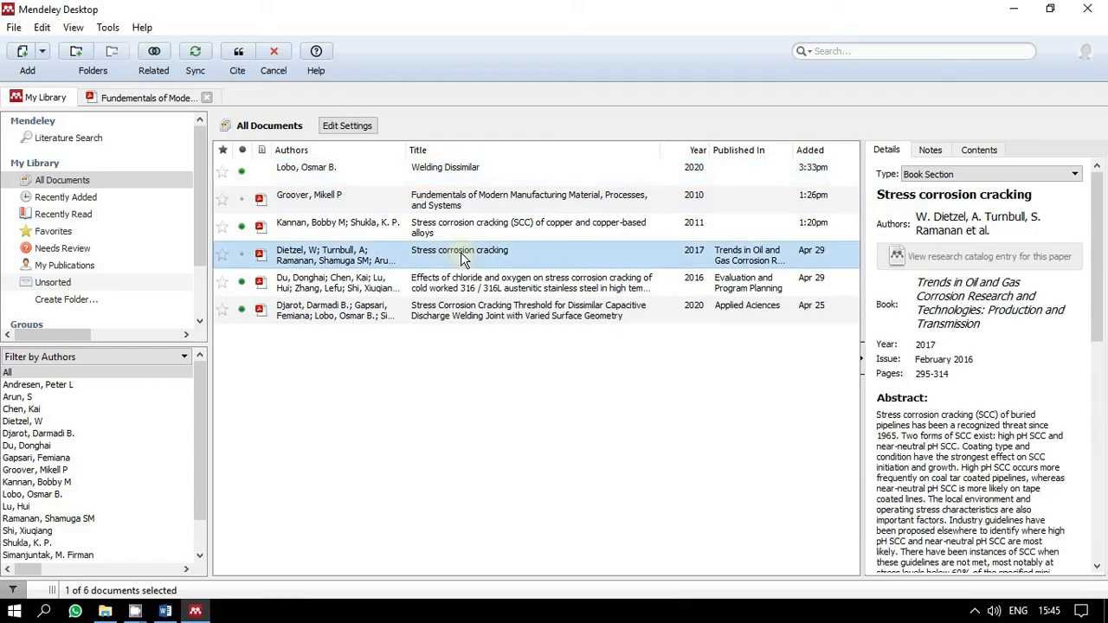
click(238, 51)
Insert one citation at the end of the third paragraph for both the chloride and oxygen article and the SCC of copper alloys entry.
click(433, 493)
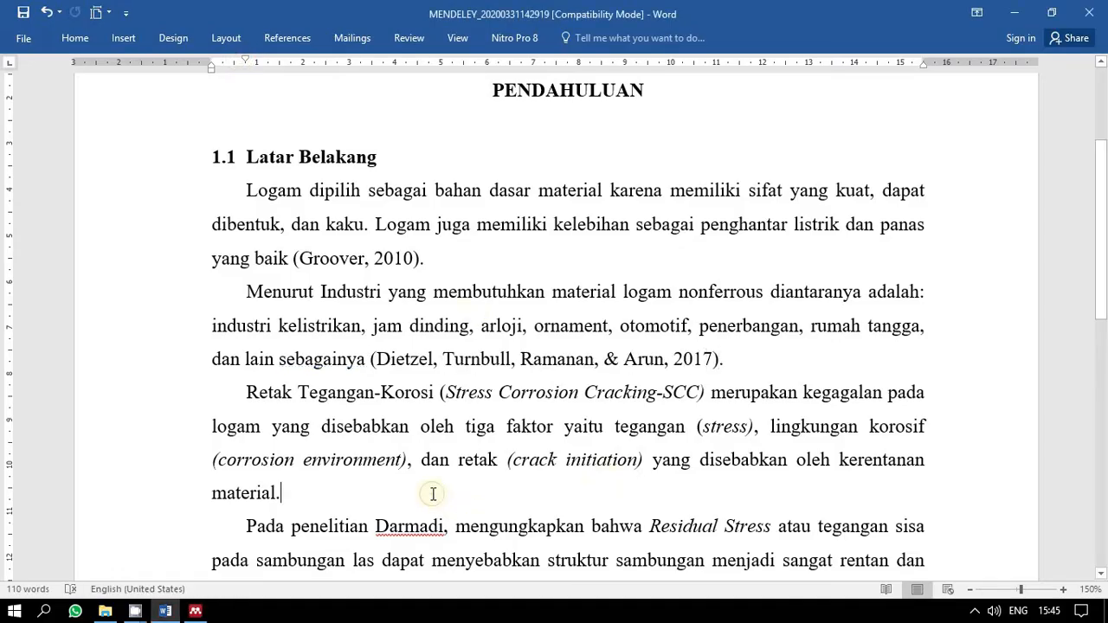
scroll(433, 495, down, 3)
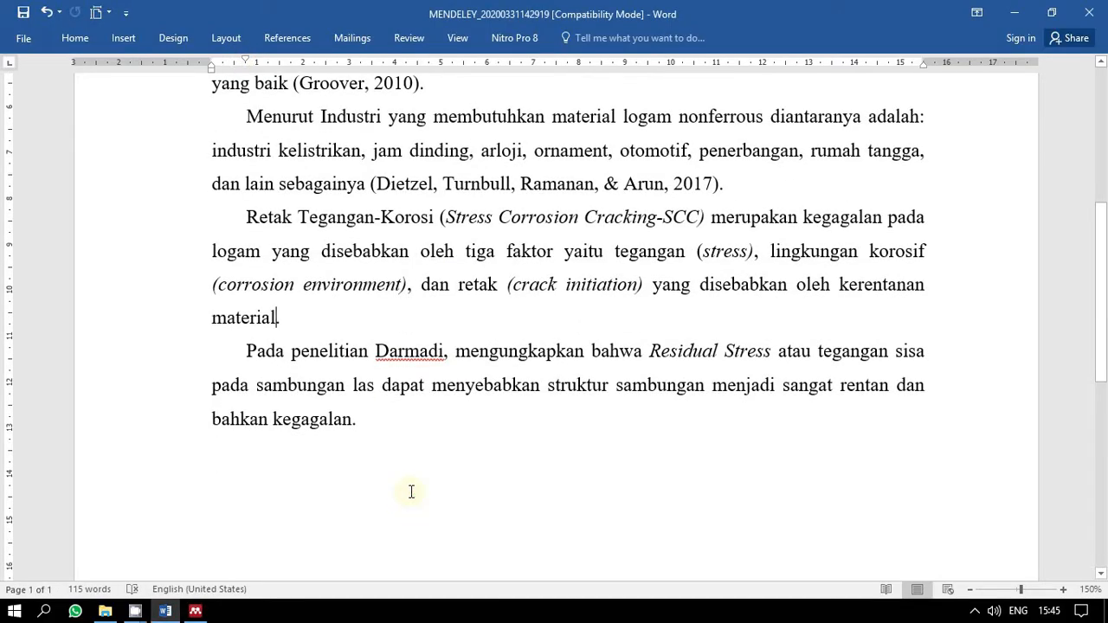
click(287, 38)
click(302, 86)
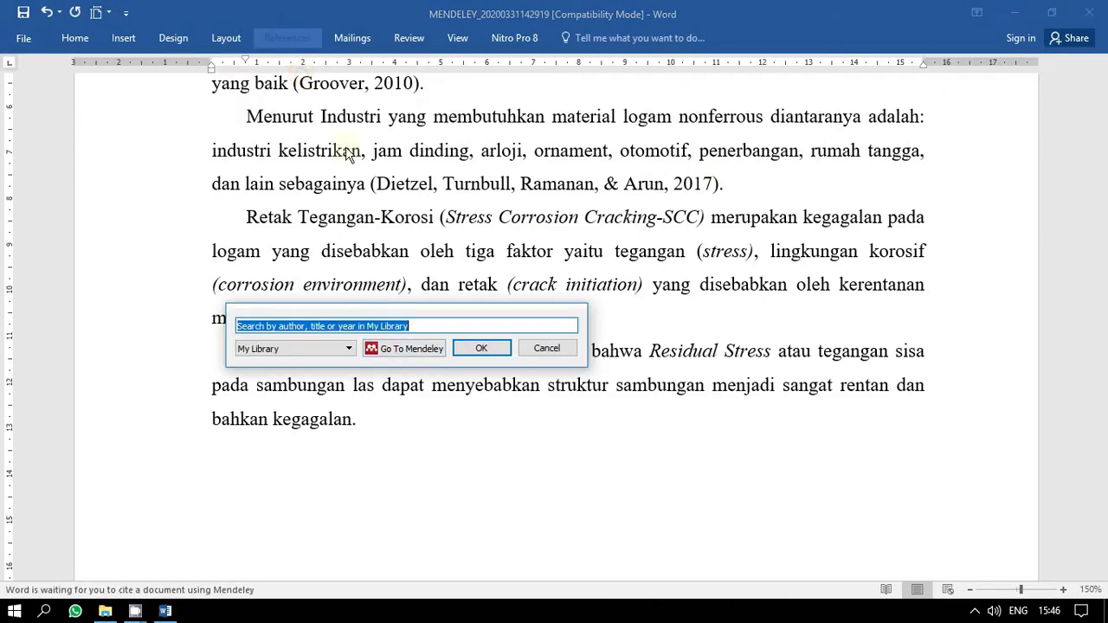
click(418, 358)
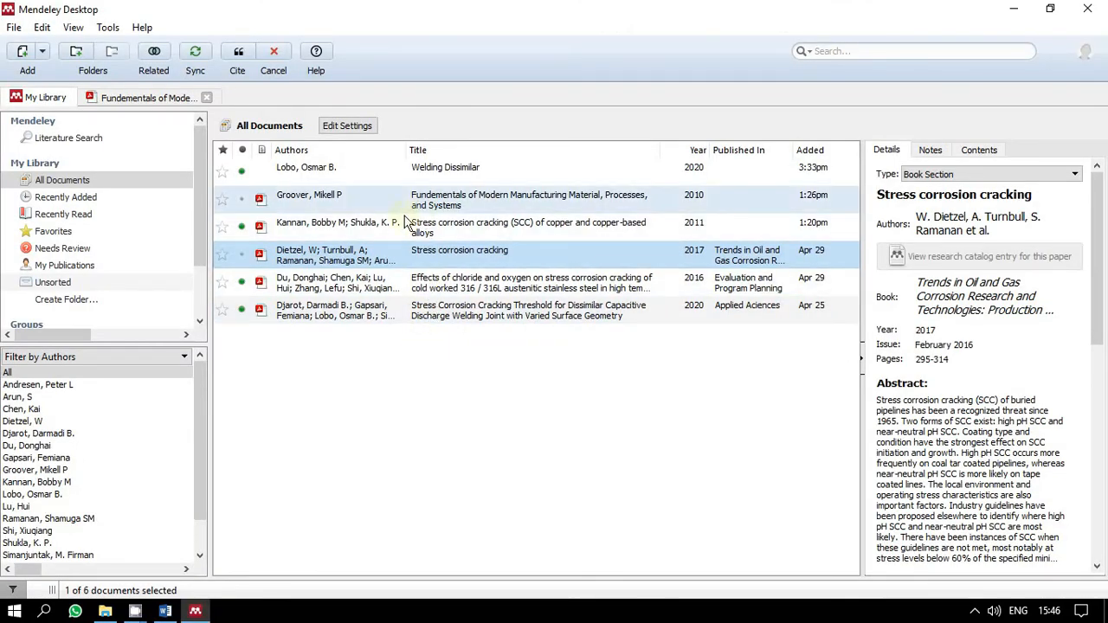
click(386, 285)
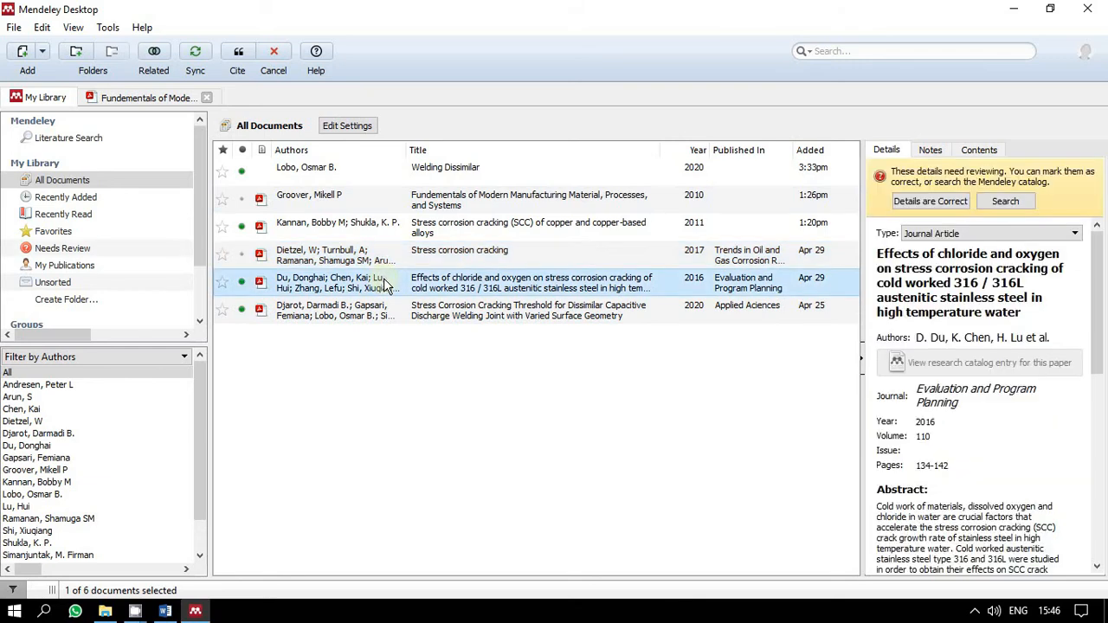
ctrl+click(420, 234)
click(433, 404)
click(425, 289)
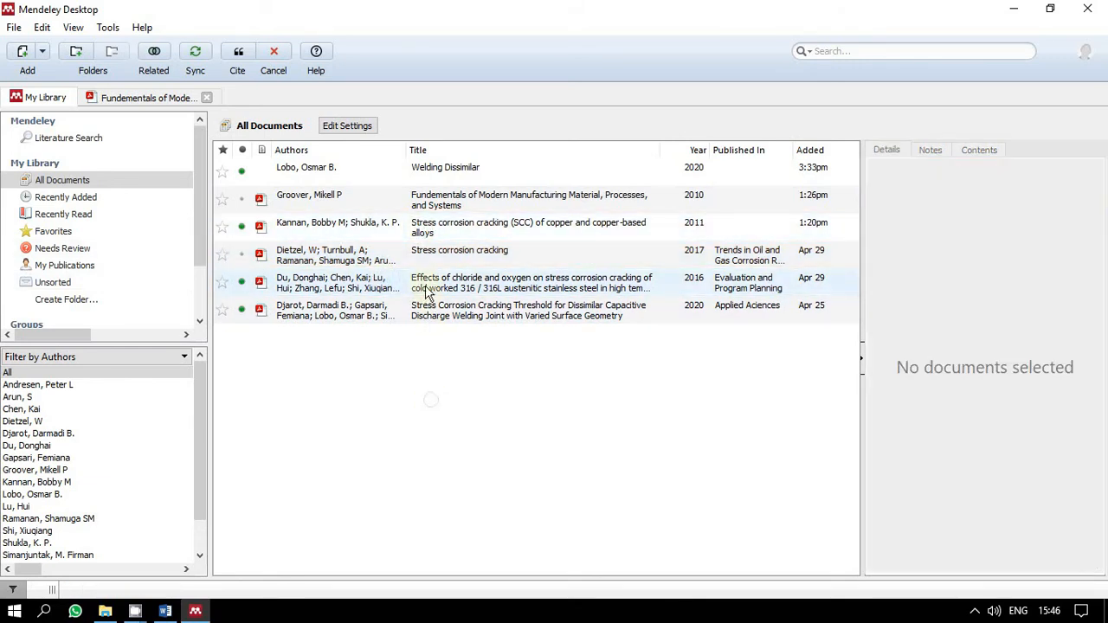
ctrl+click(442, 231)
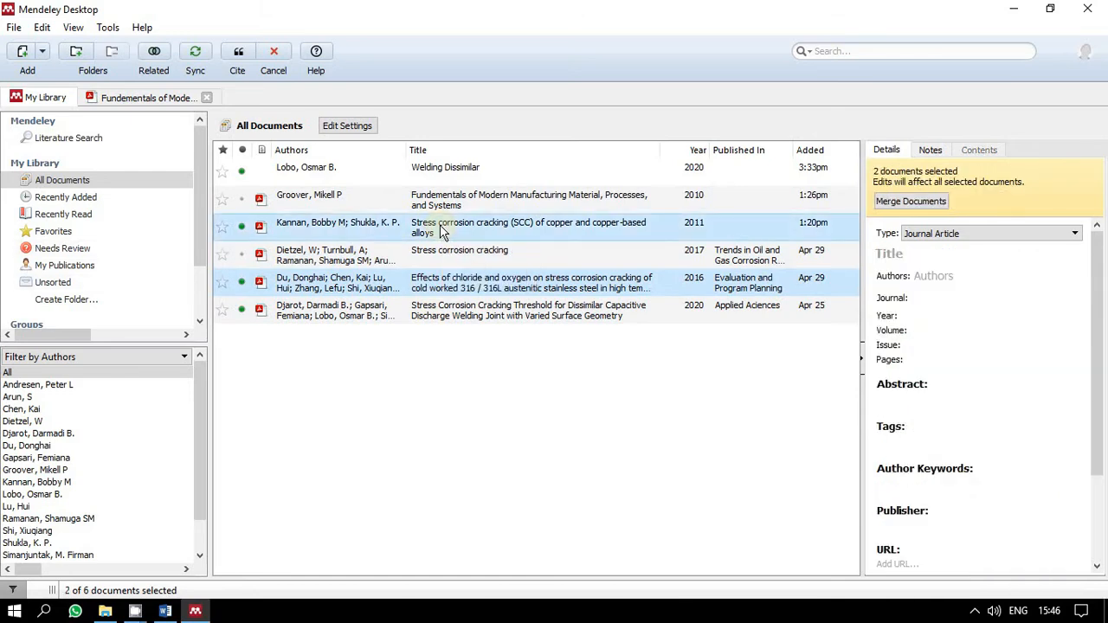
click(239, 61)
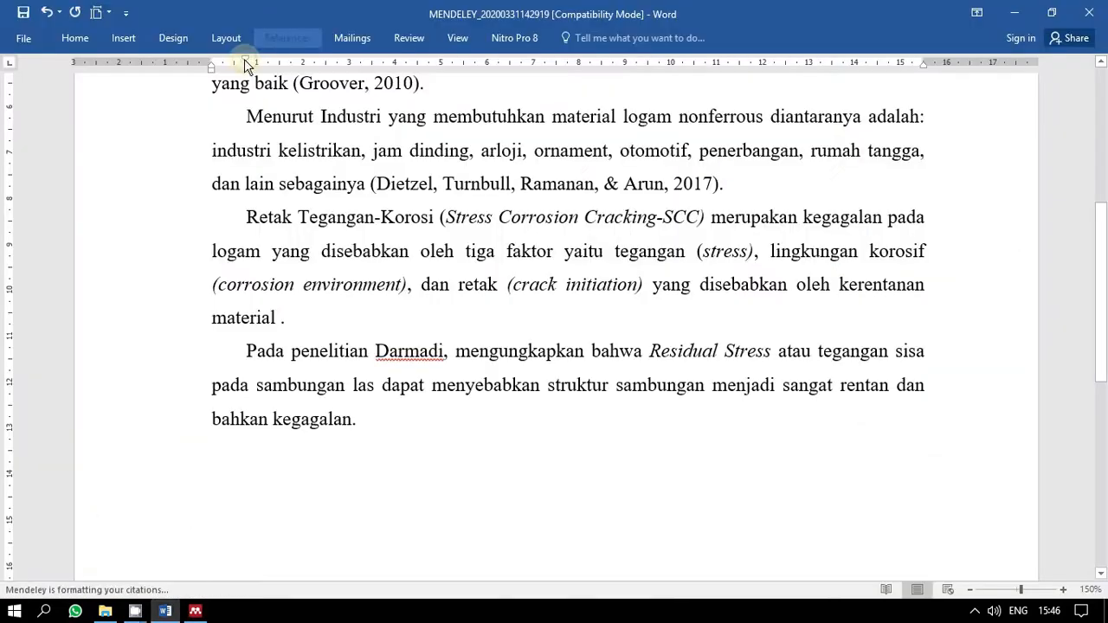
Examine the combined two-source citation and the third paragraph's text that it supports.
click(344, 318)
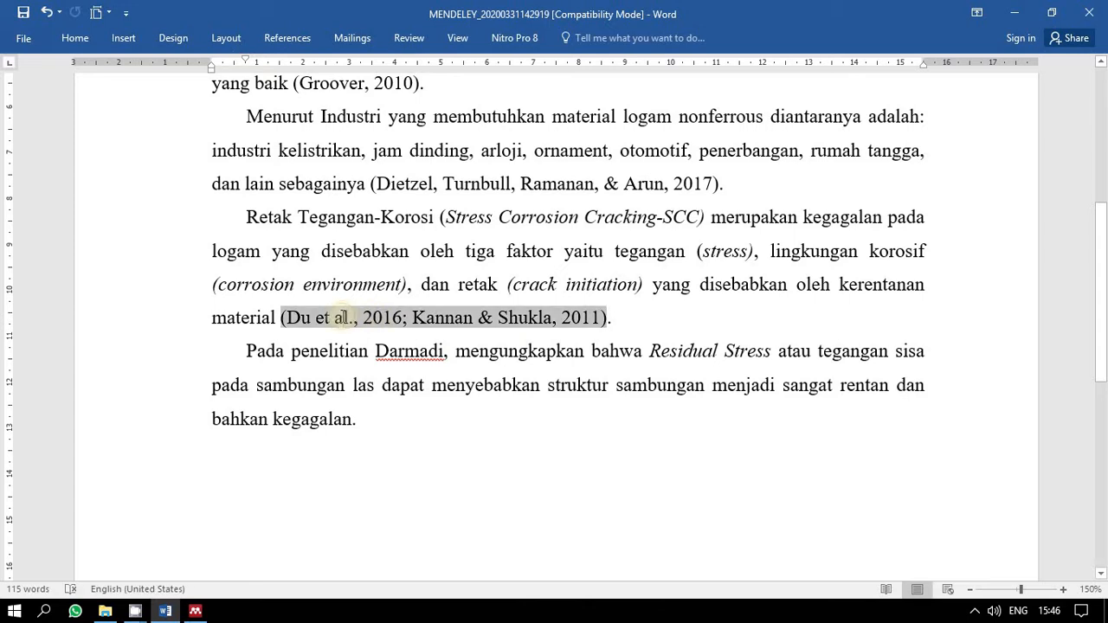
click(583, 318)
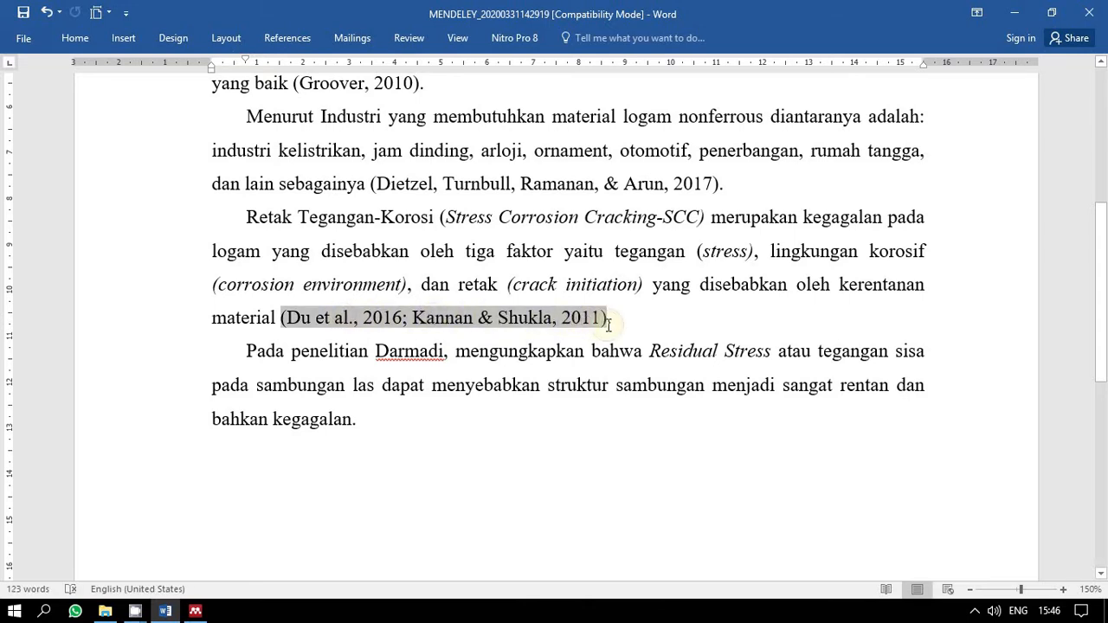
click(608, 319)
drag(299, 217, 277, 319)
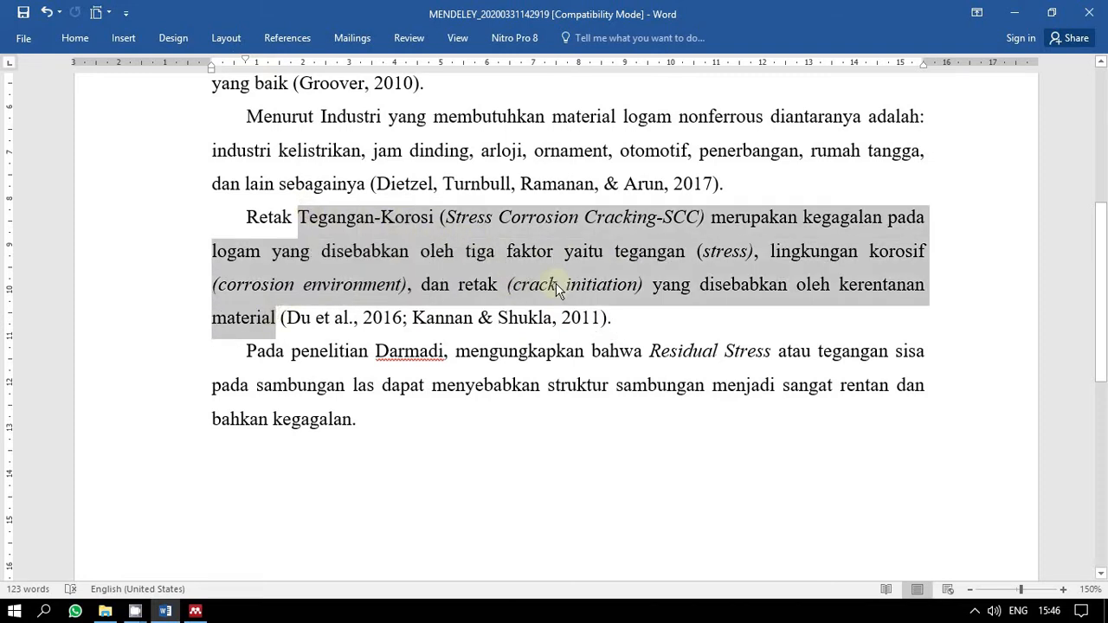
click(679, 334)
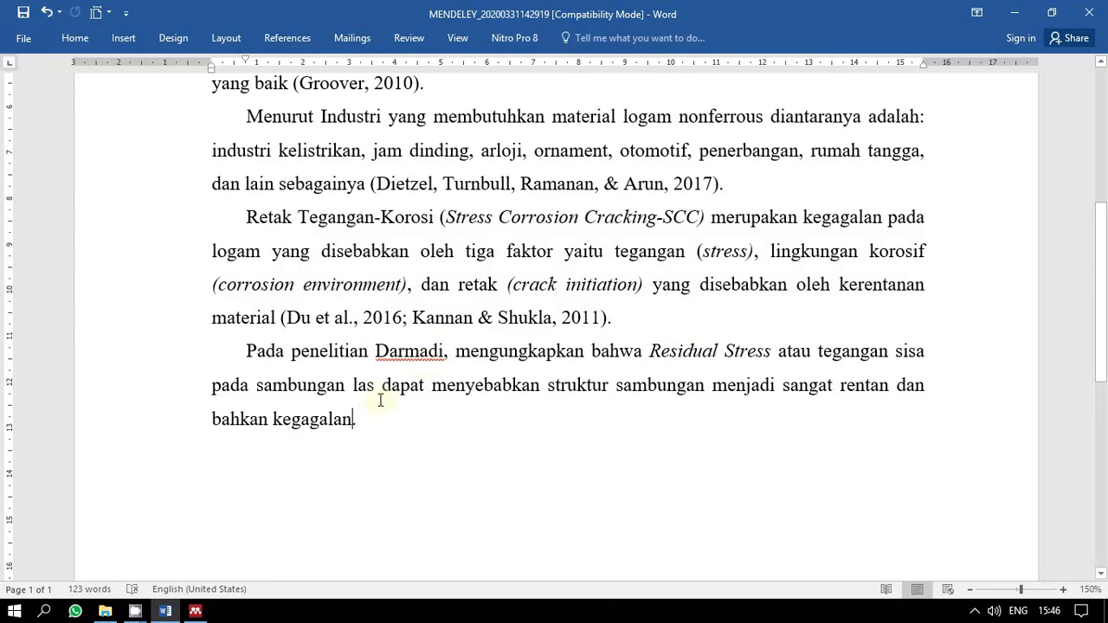
Cite the article "Stress Corrosion Cracking Threshold for Dissimilar Capacitive Discharge Welding Joint" at the end of the fourth paragraph.
click(305, 39)
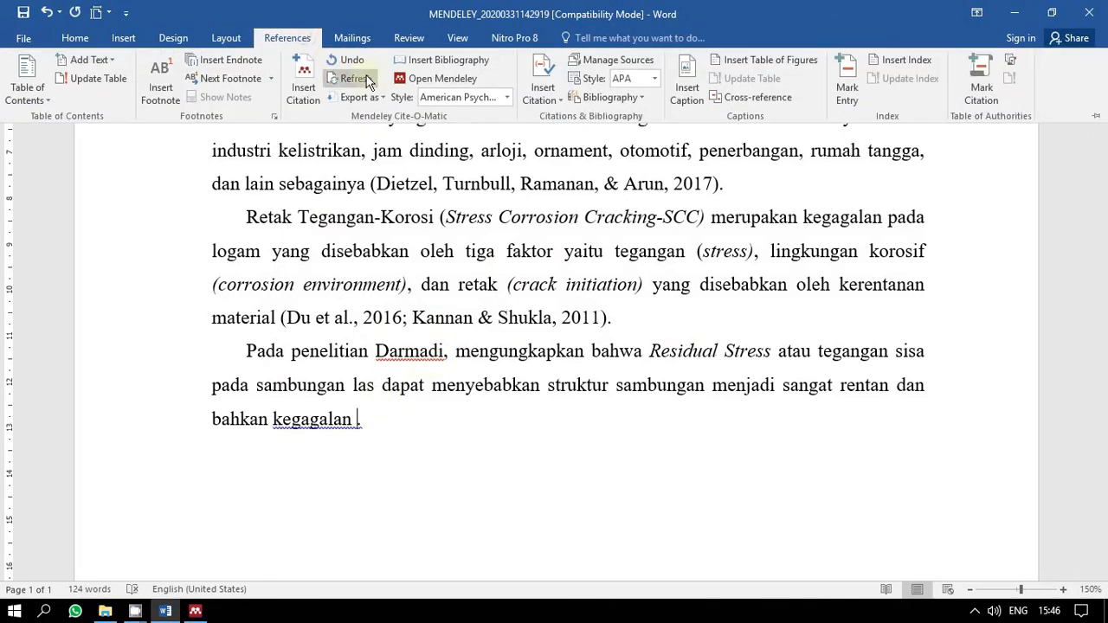
click(307, 79)
click(388, 371)
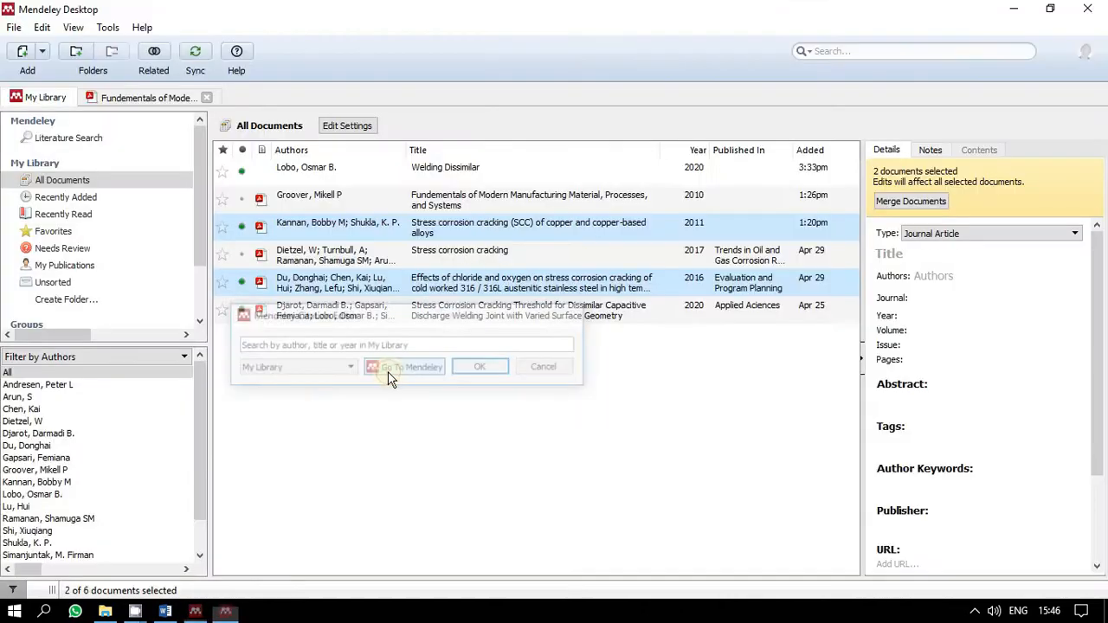
click(371, 311)
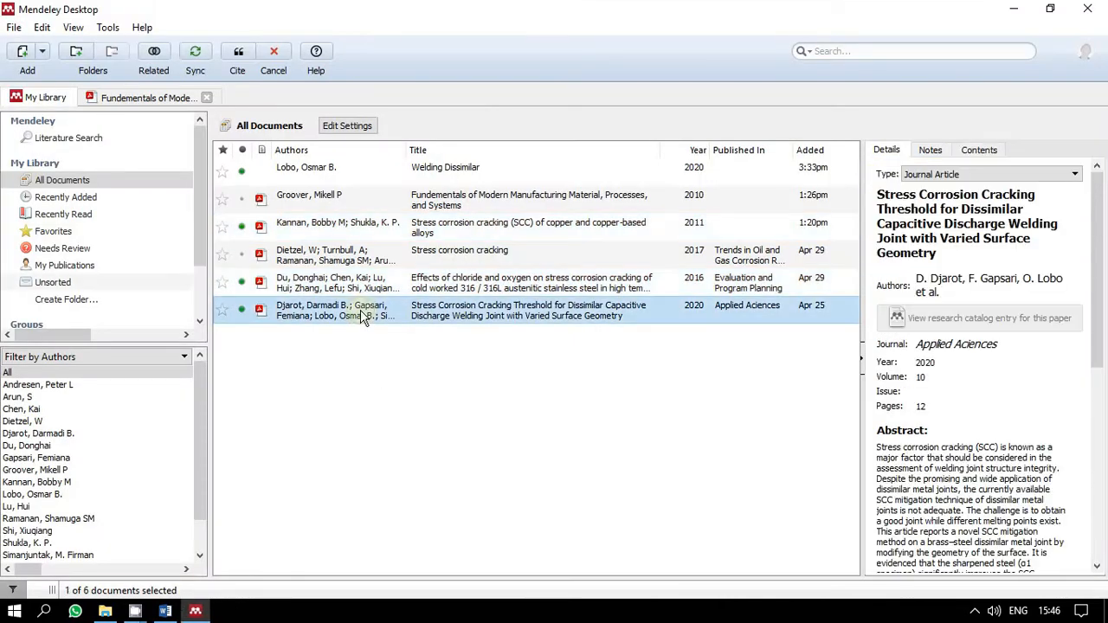
click(248, 54)
scroll(732, 452, up, 6)
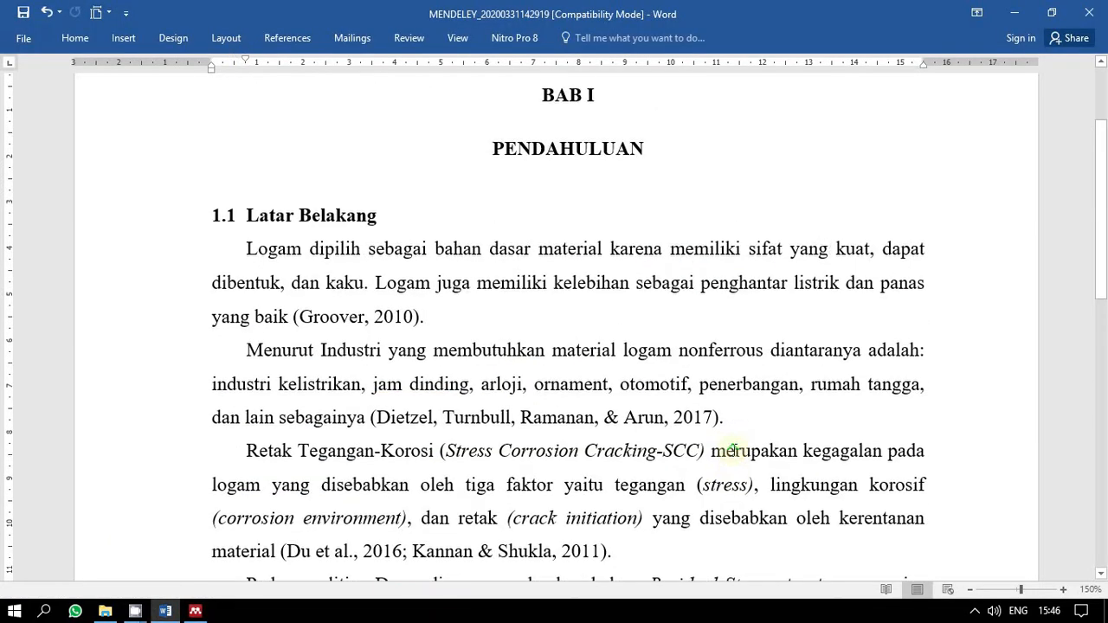
Add blank lines below the fourth paragraph and remove the first-line indent on the last one.
scroll(732, 452, down, 3)
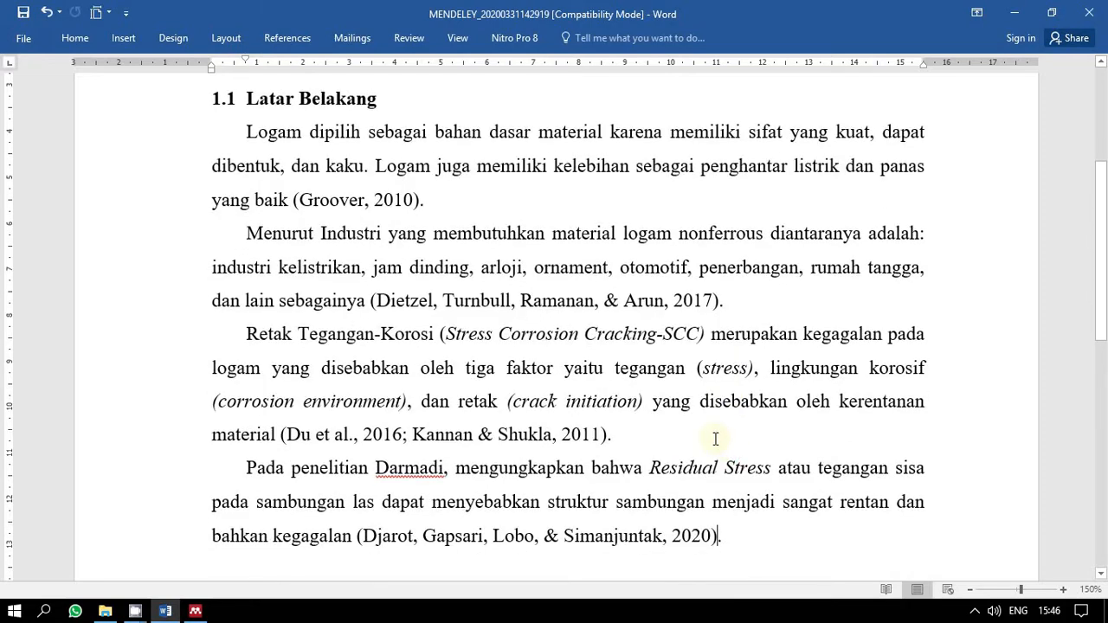
scroll(433, 225, up, 3)
scroll(494, 242, down, 3)
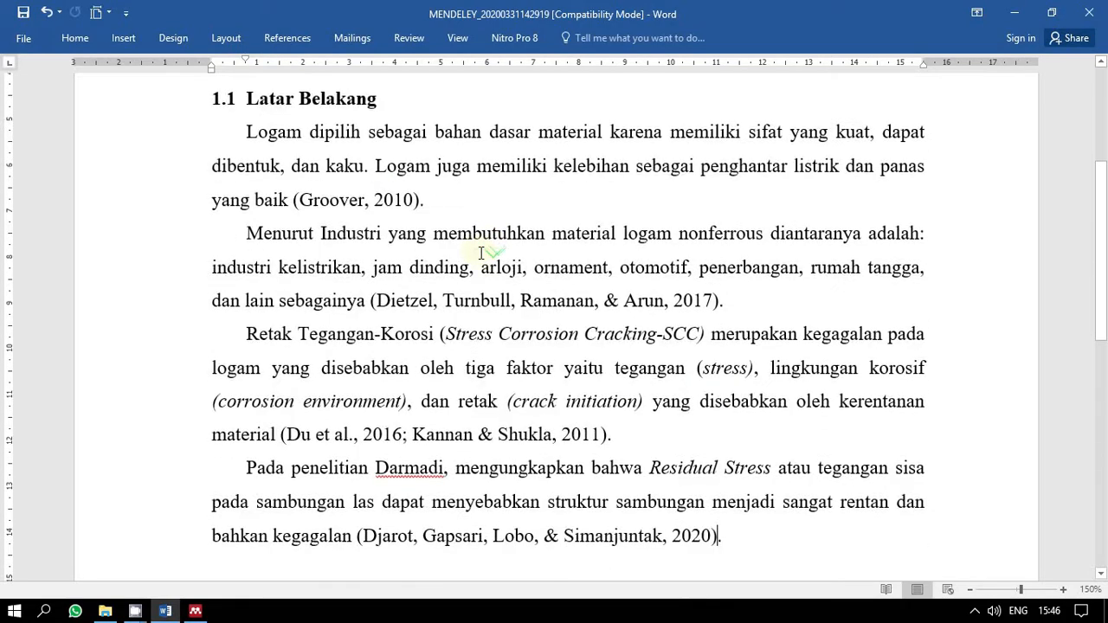
scroll(482, 253, down, 3)
key(Return)
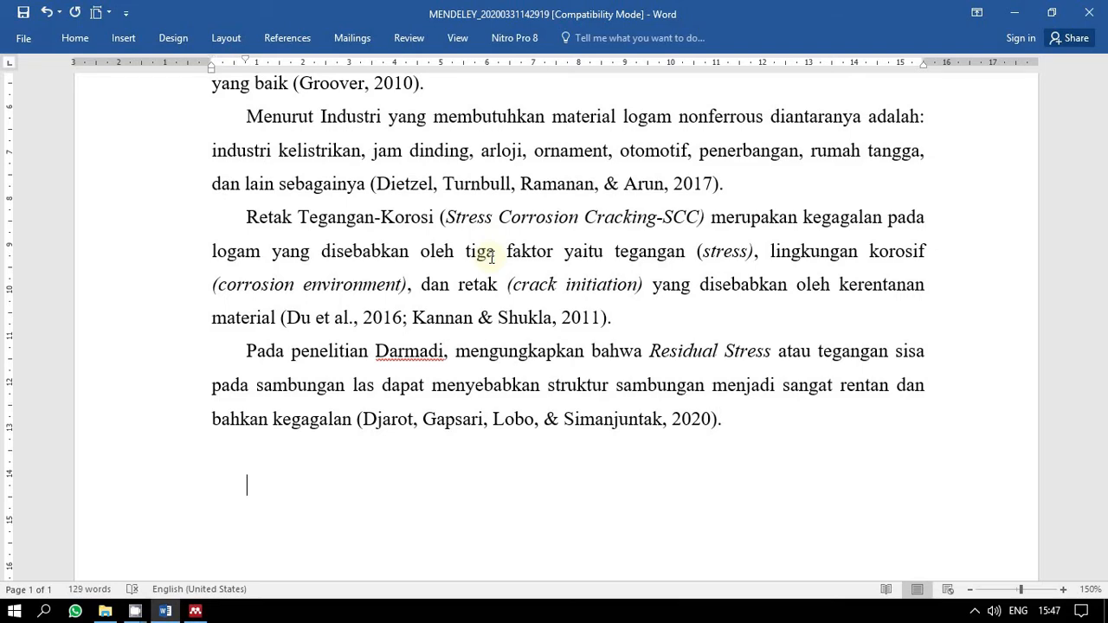
scroll(485, 251, up, 4)
scroll(459, 229, down, 2)
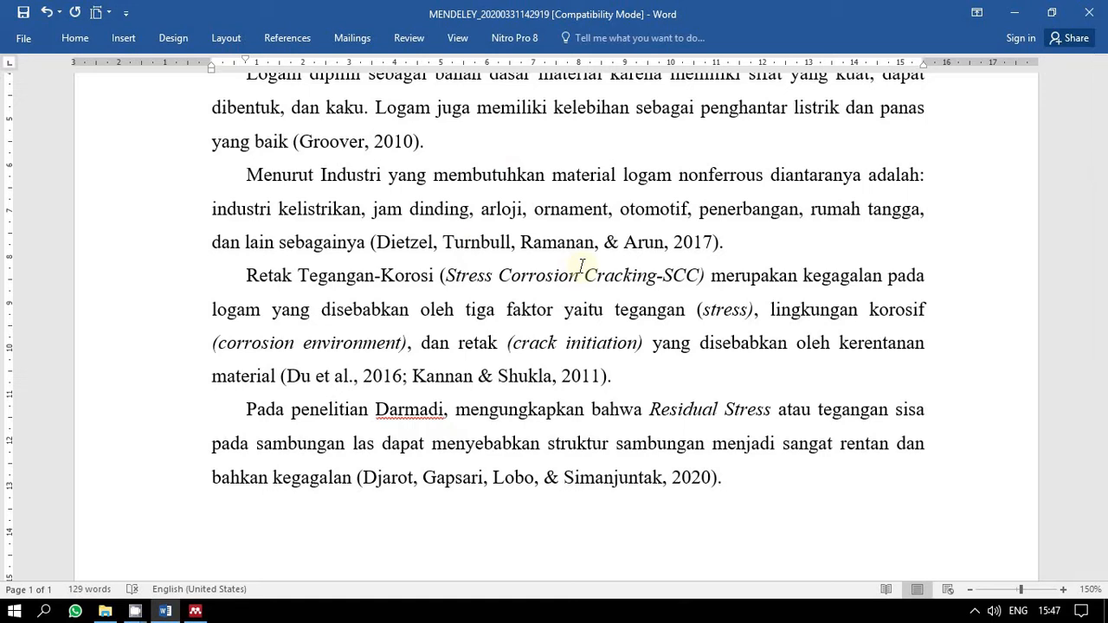
drag(246, 58, 211, 59)
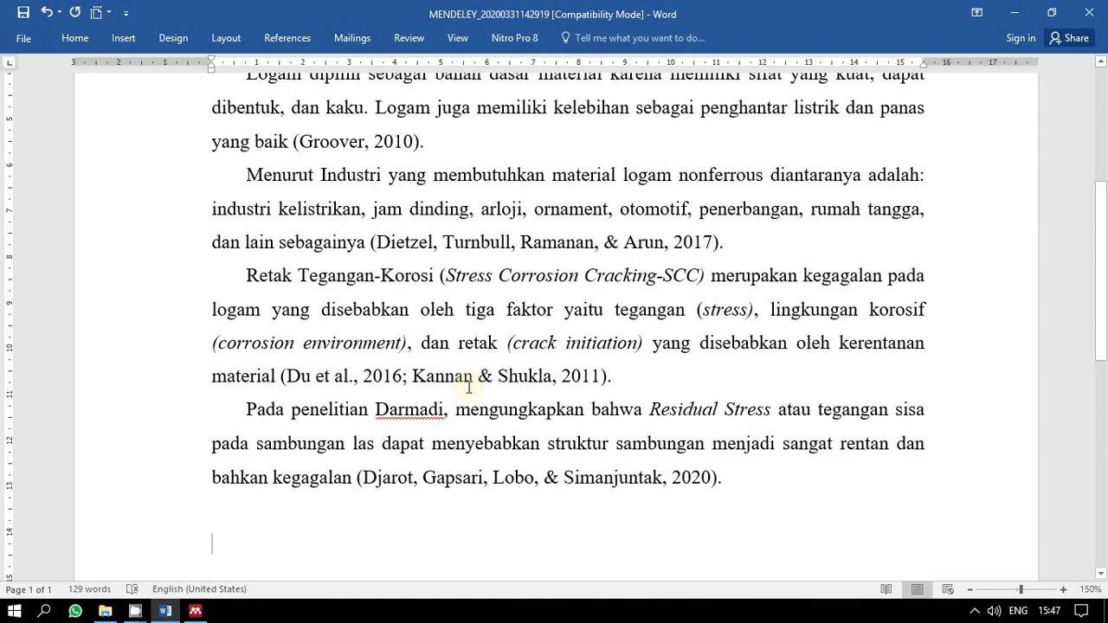
scroll(468, 385, up, 3)
scroll(465, 390, down, 3)
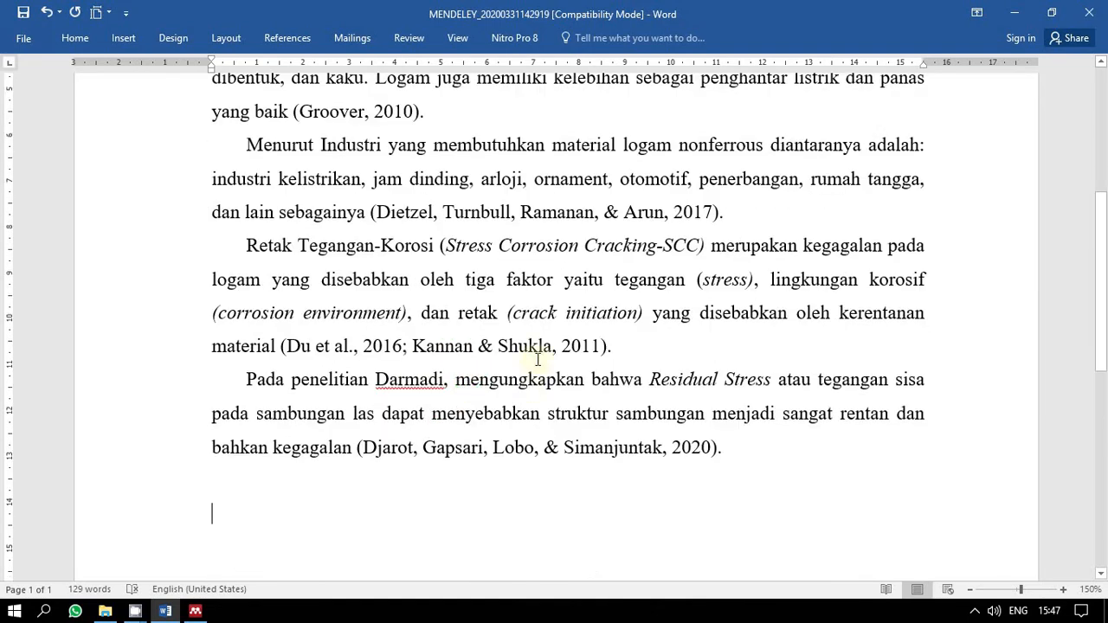
scroll(520, 351, up, 1)
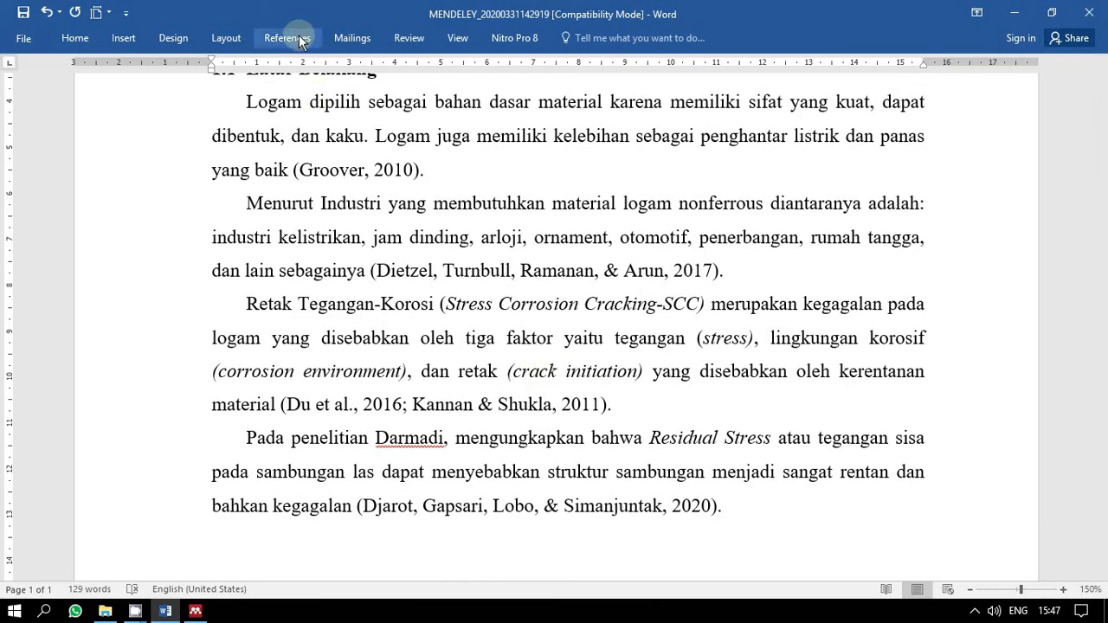
scroll(286, 211, down, 2)
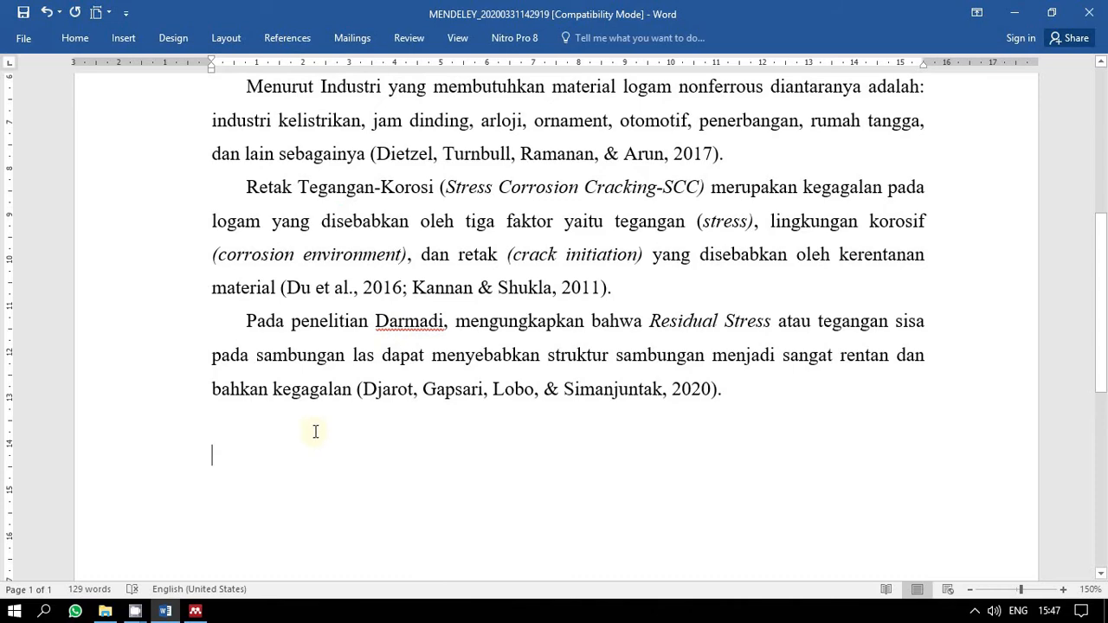
scroll(329, 420, up, 4)
scroll(347, 396, down, 2)
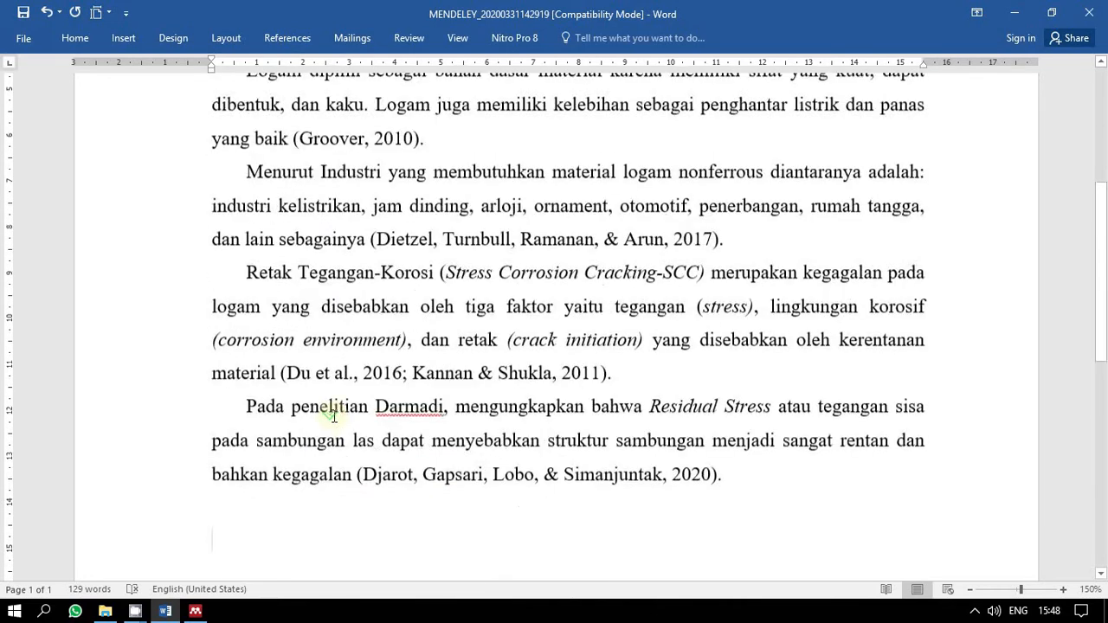
scroll(333, 415, down, 1)
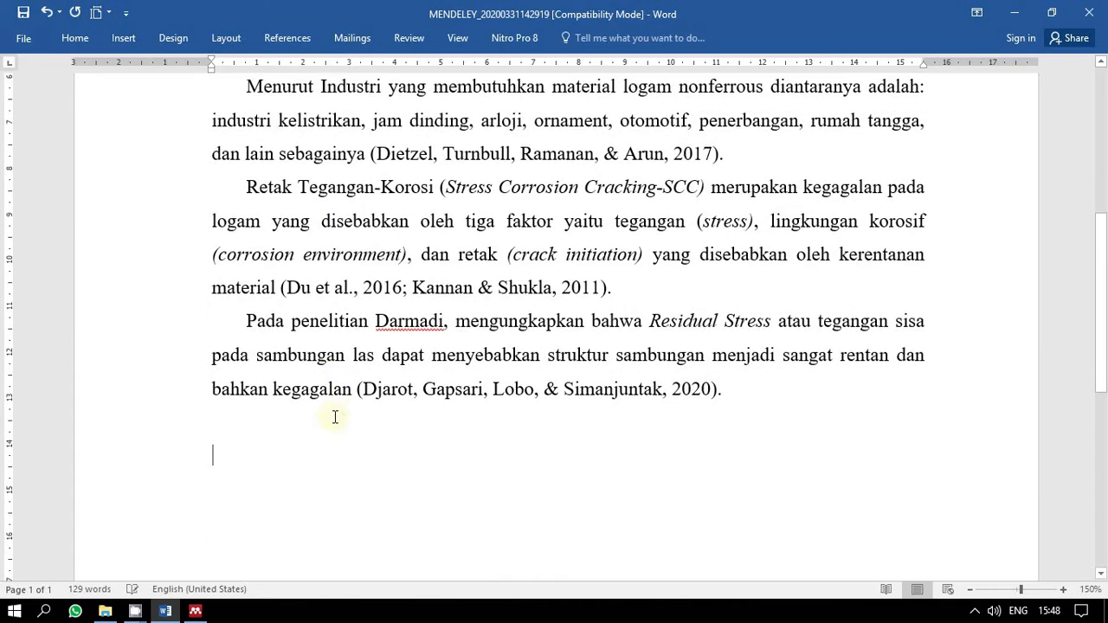
Enter the centred heading "DAFTAR PUSTAKA" on the empty line below the fourth paragraph.
text(Da)
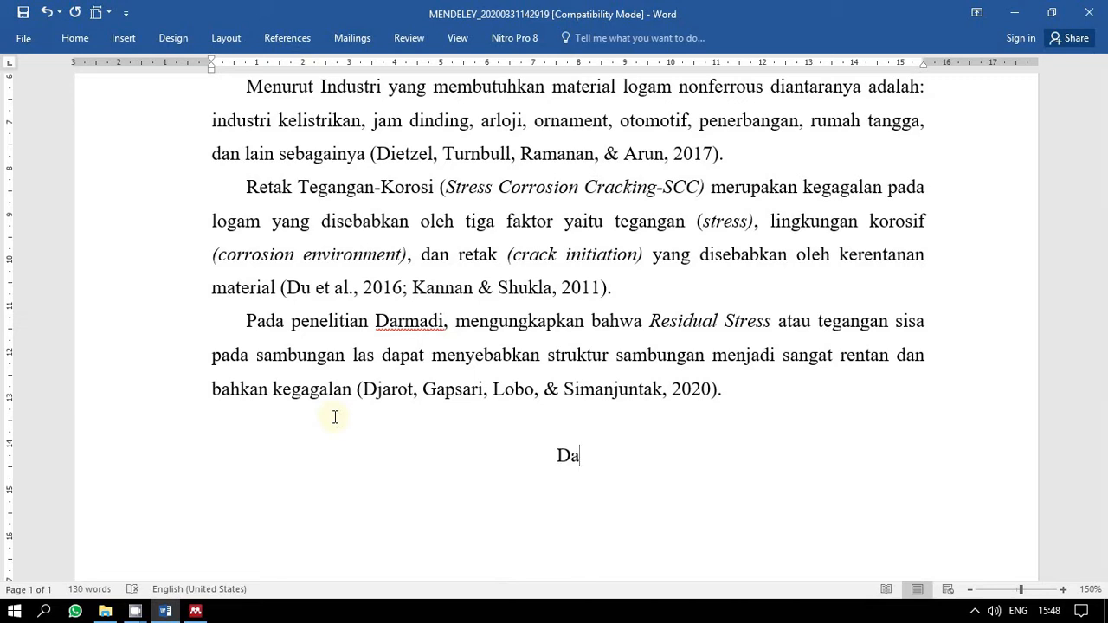
text(ft)
key(BackSpace)
key(BackSpace)
key(BackSpace)
text(AFTA)
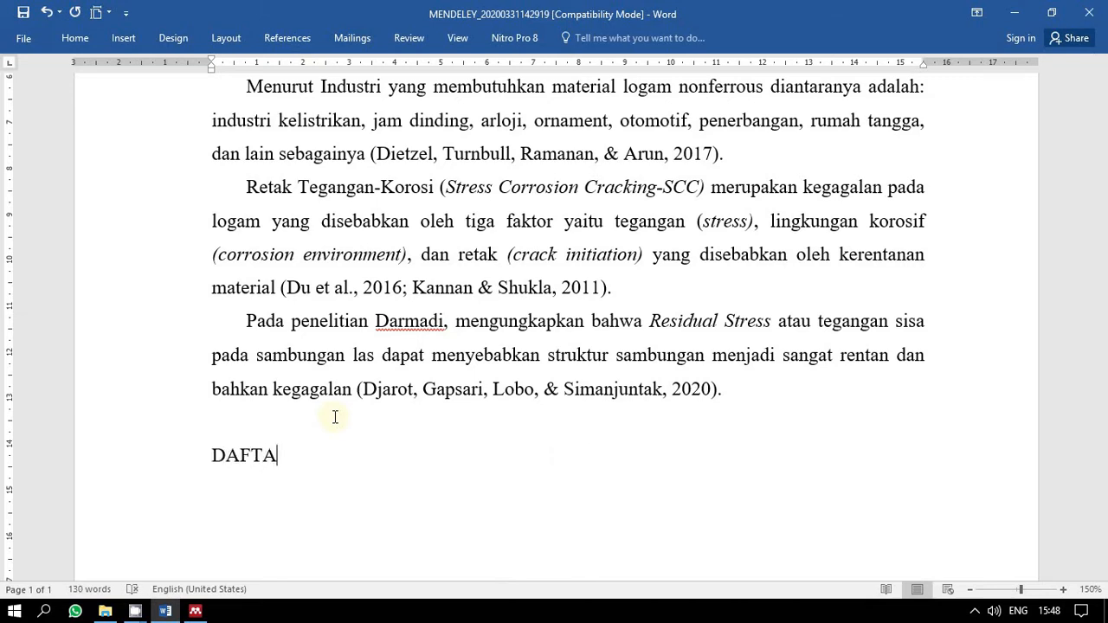
text(R PUSTAKA)
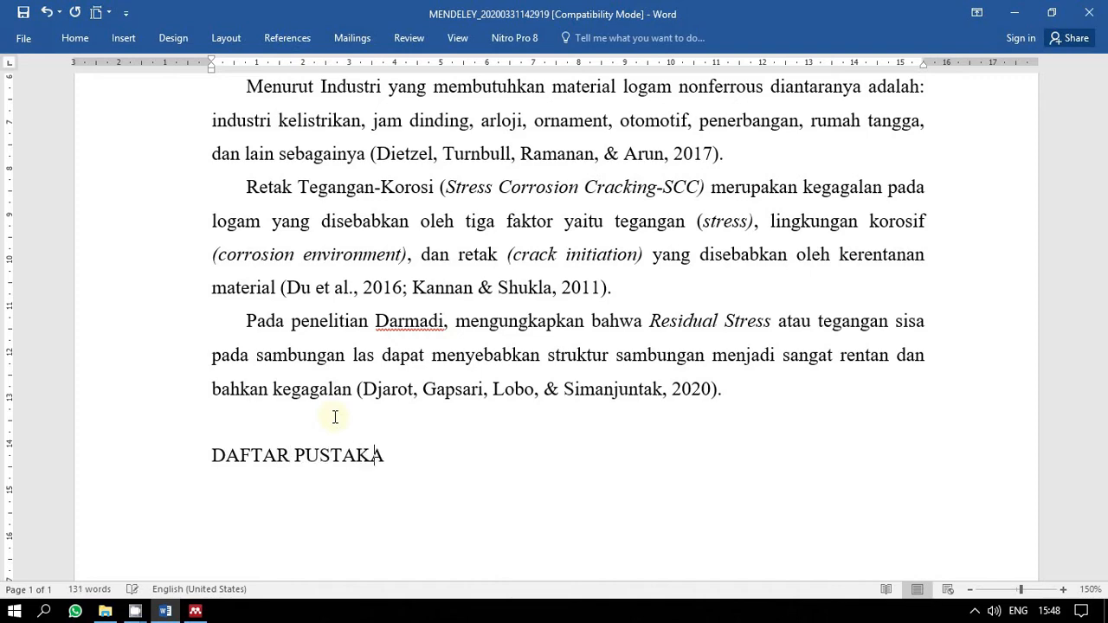
key(ctrl+e)
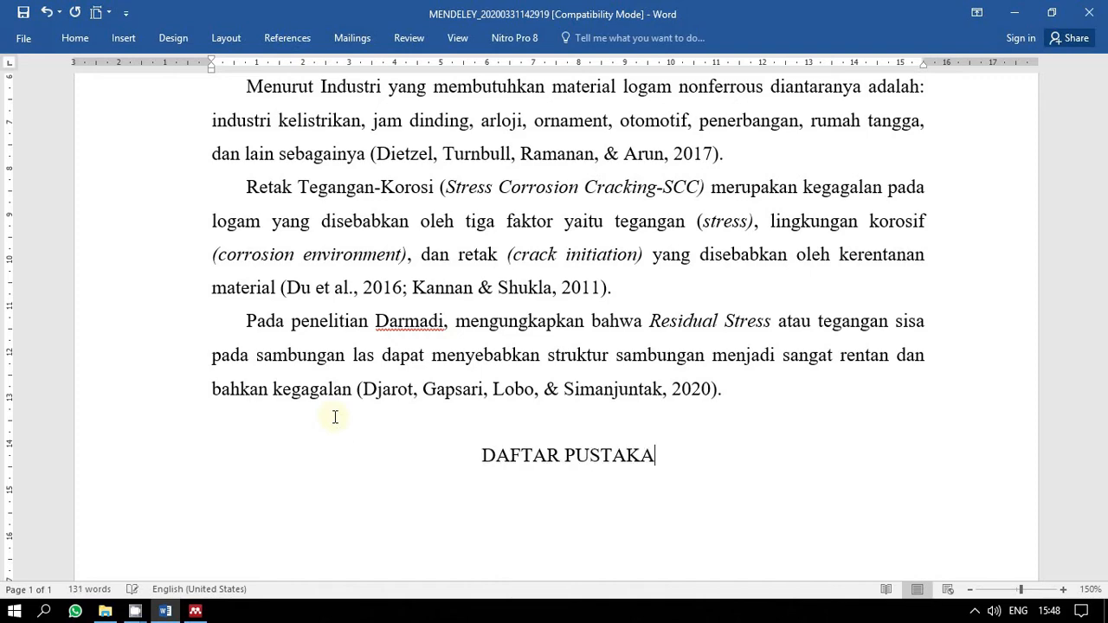
Make the "DAFTAR PUSTAKA" heading bold.
key(ctrl+a)
click(513, 457)
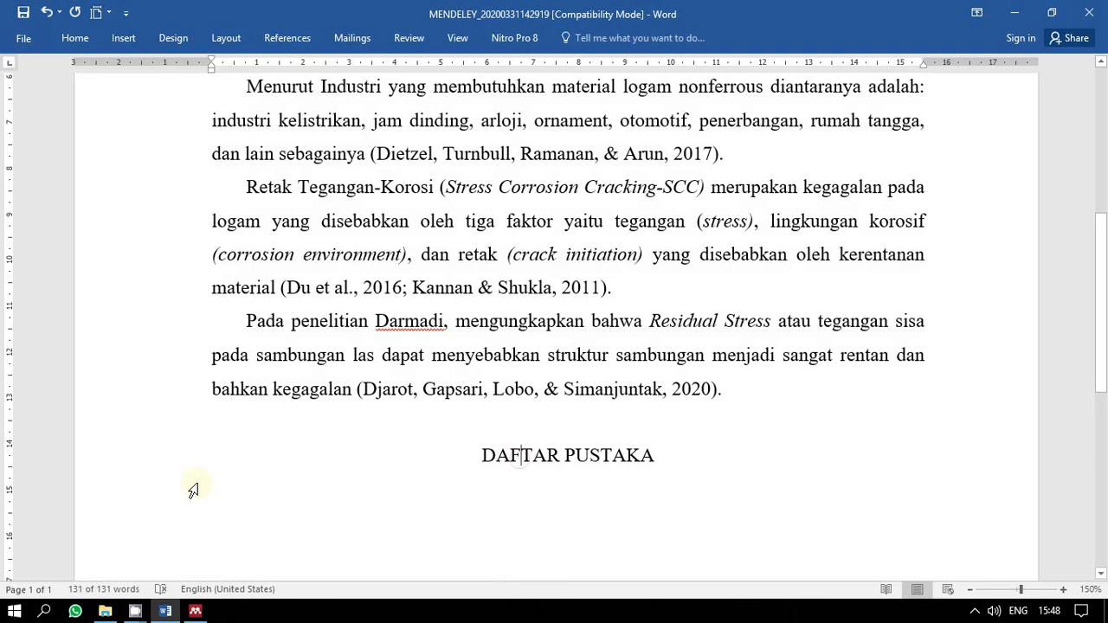
click(136, 470)
key(ctrl+b)
click(710, 454)
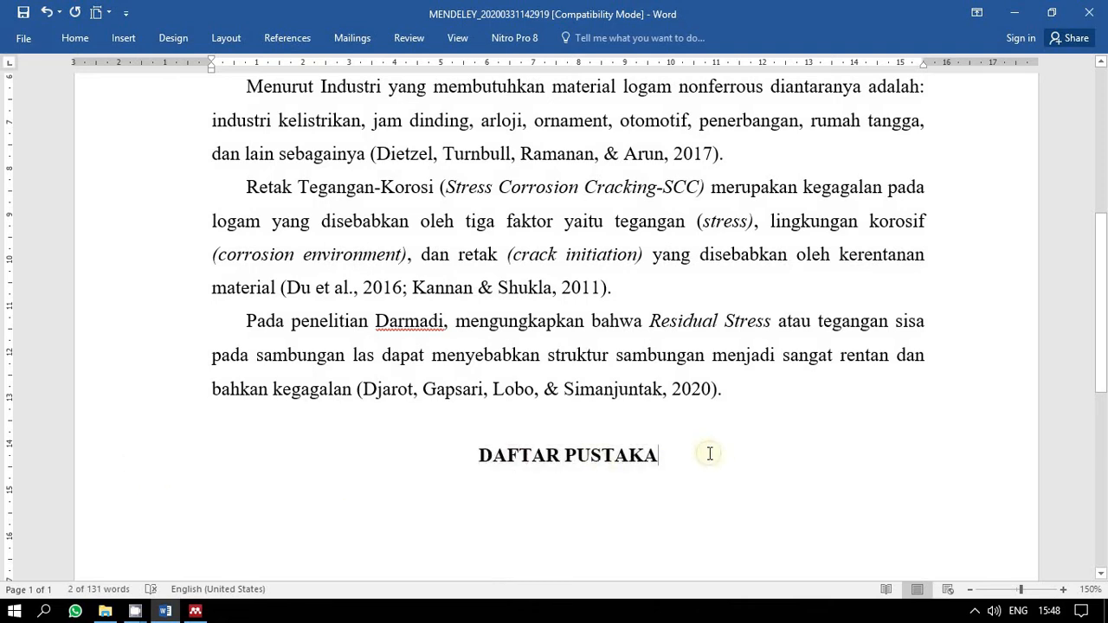
Insert the Mendeley bibliography on a new left-aligned line under the "DAFTAR PUSTAKA" heading.
key(Return)
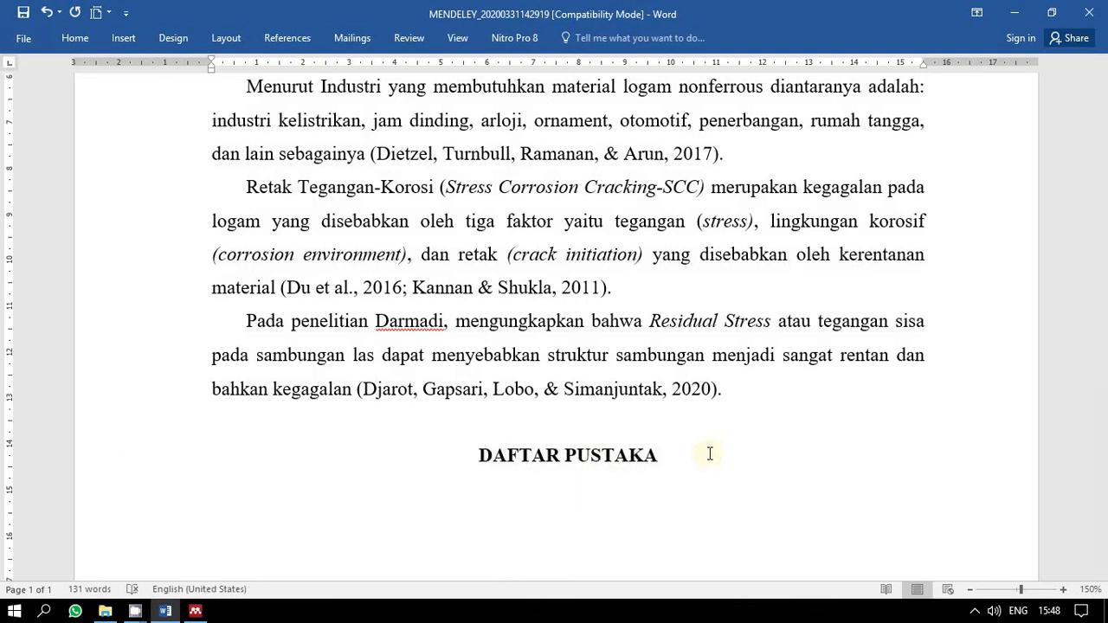
key(ctrl+l)
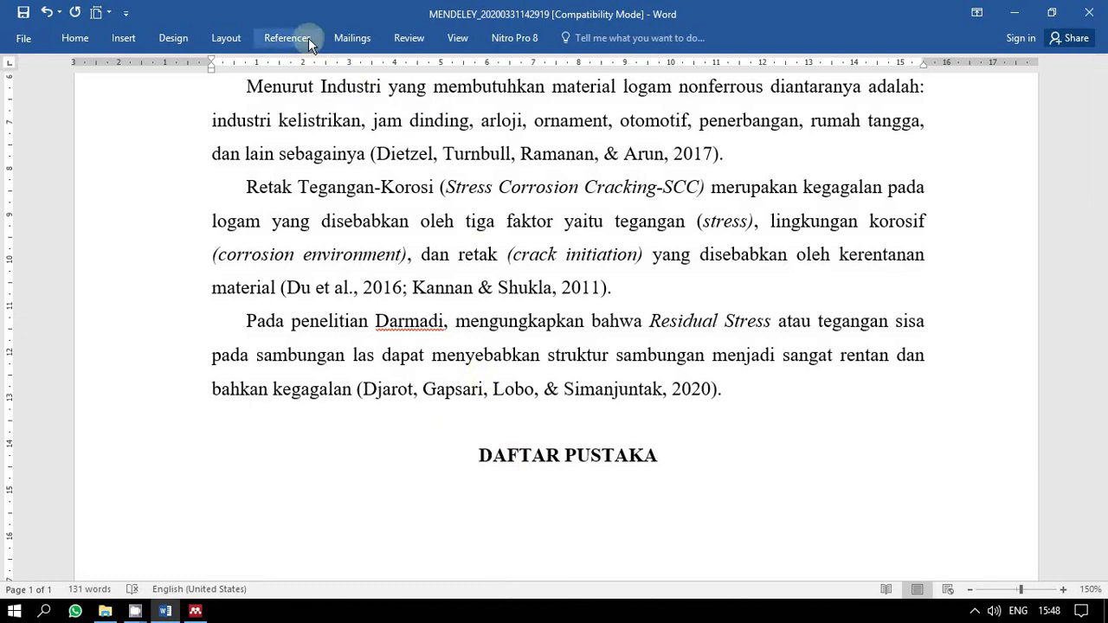
scroll(527, 338, up, 2)
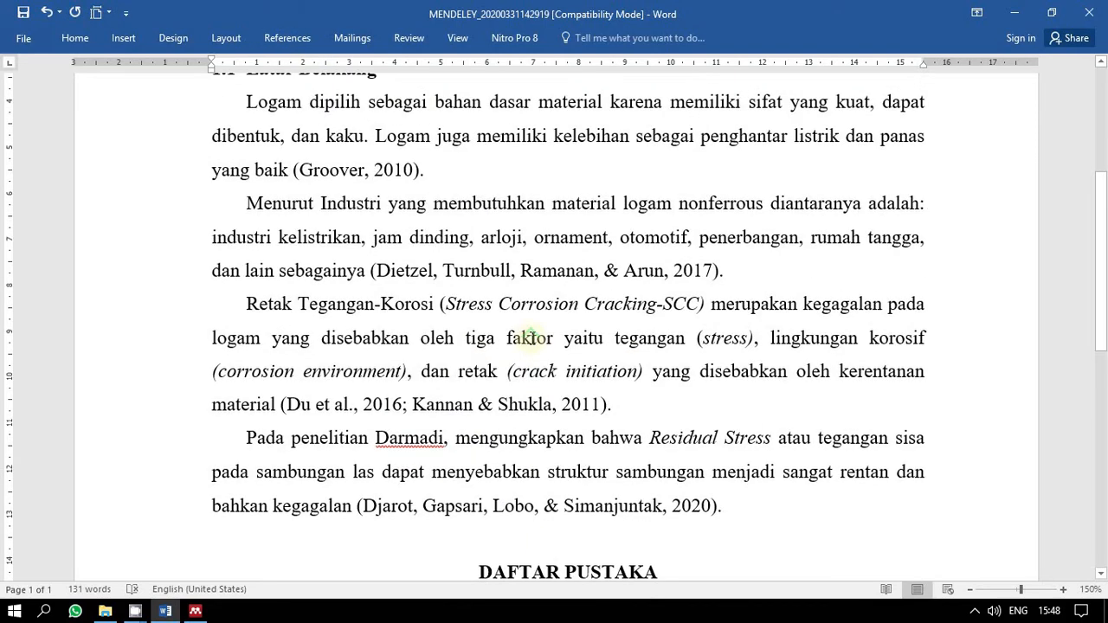
scroll(530, 338, down, 2)
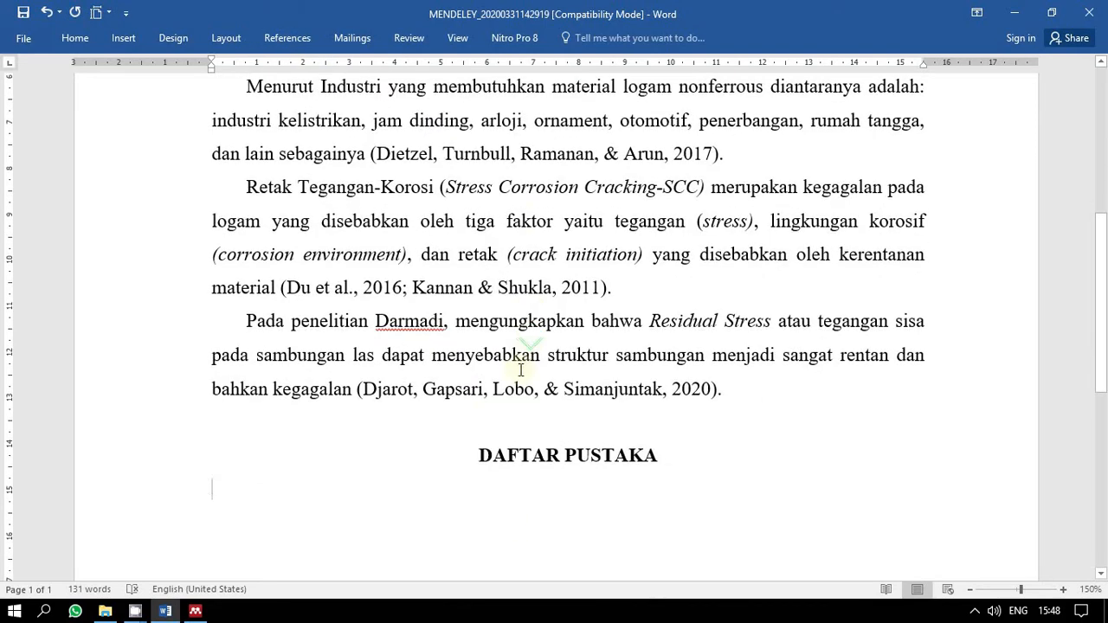
click(628, 389)
click(370, 492)
click(287, 38)
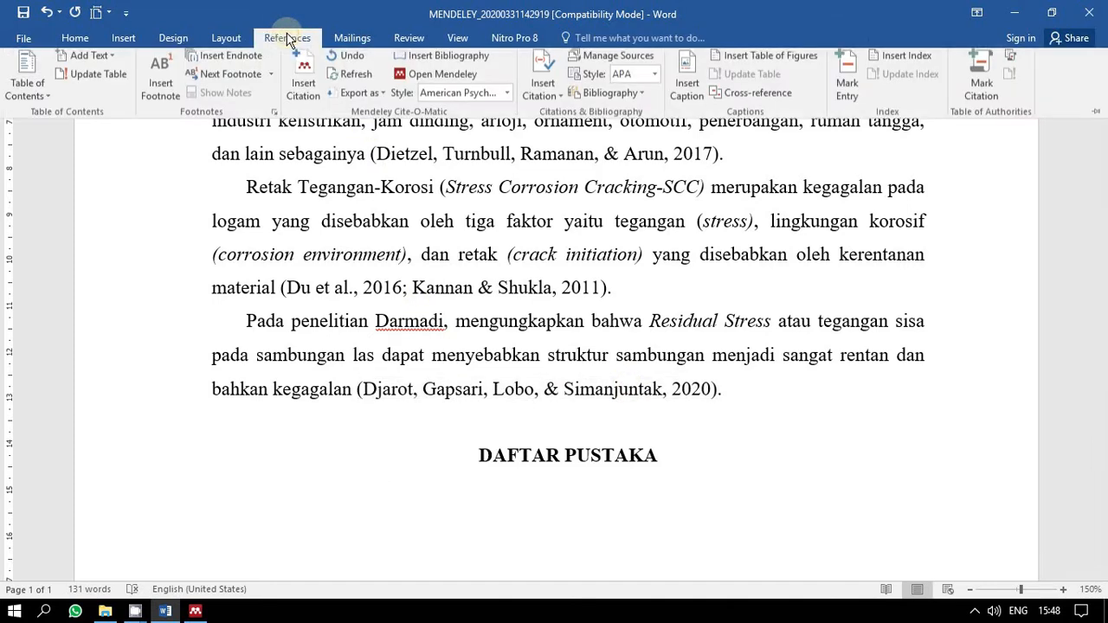
click(443, 62)
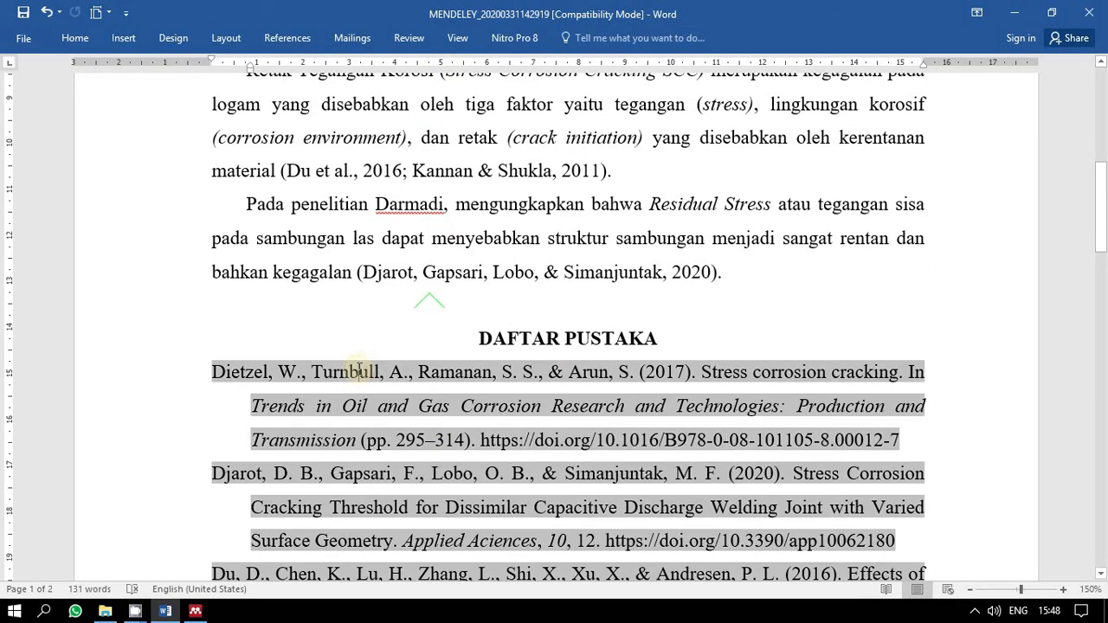
Change the Mendeley citation style of the document to IEEE.
click(478, 270)
scroll(478, 266, up, 2)
scroll(478, 266, up, 5)
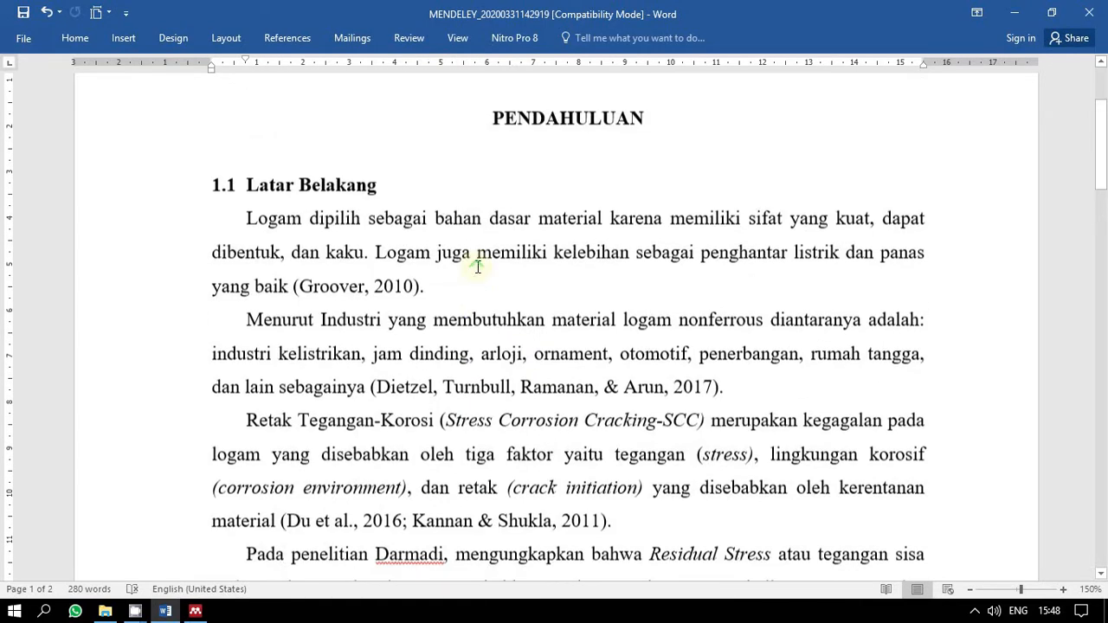
scroll(478, 267, down, 5)
scroll(497, 296, down, 5)
click(302, 185)
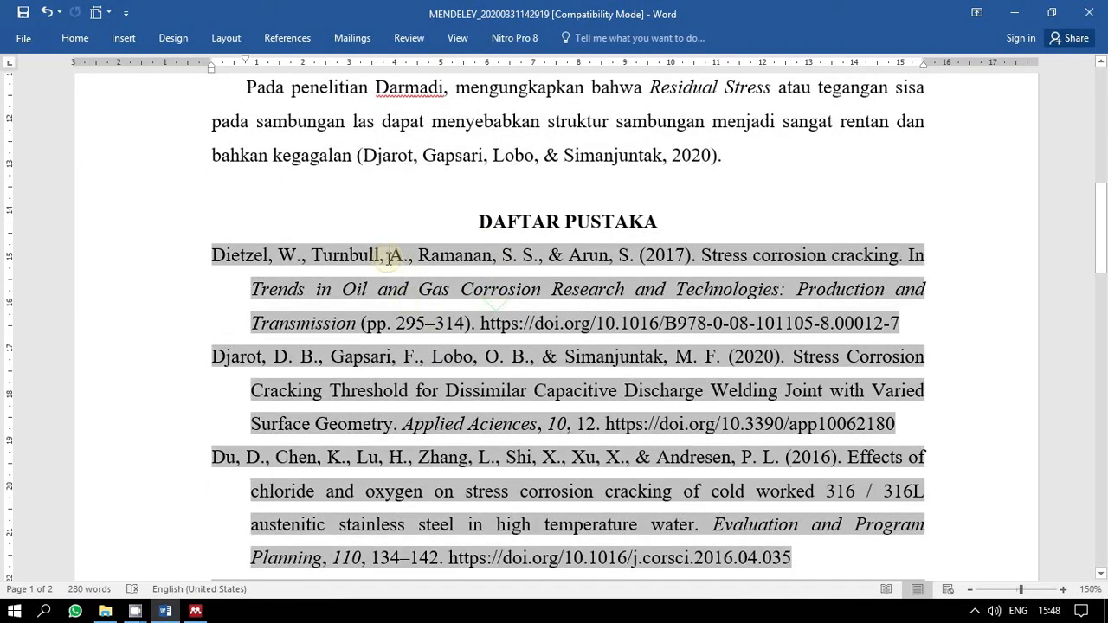
scroll(303, 185, up, 3)
click(281, 37)
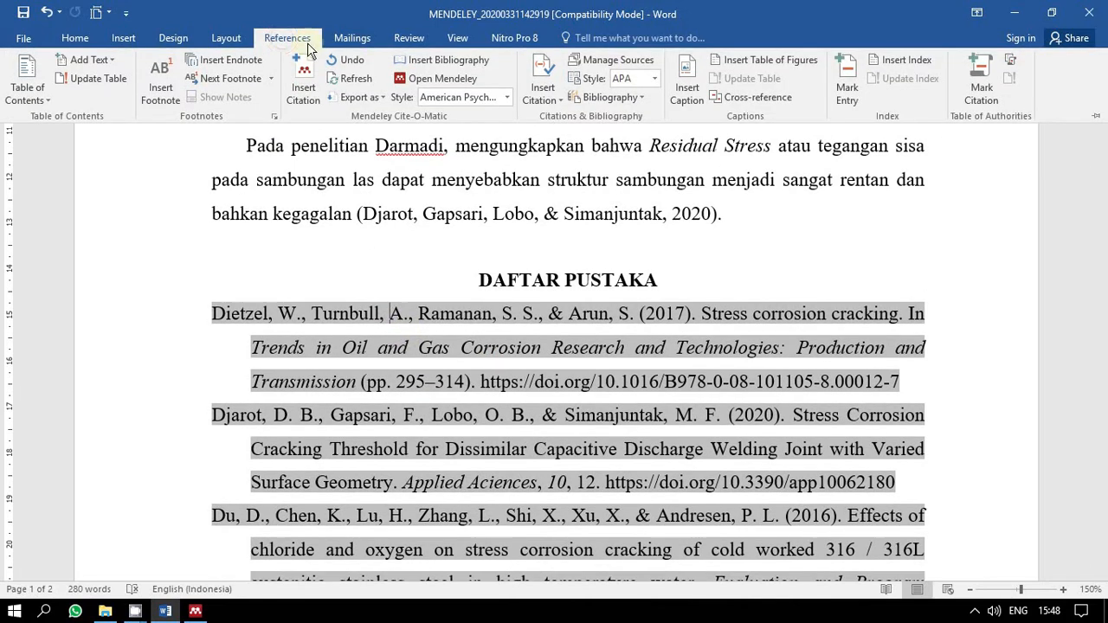
click(508, 97)
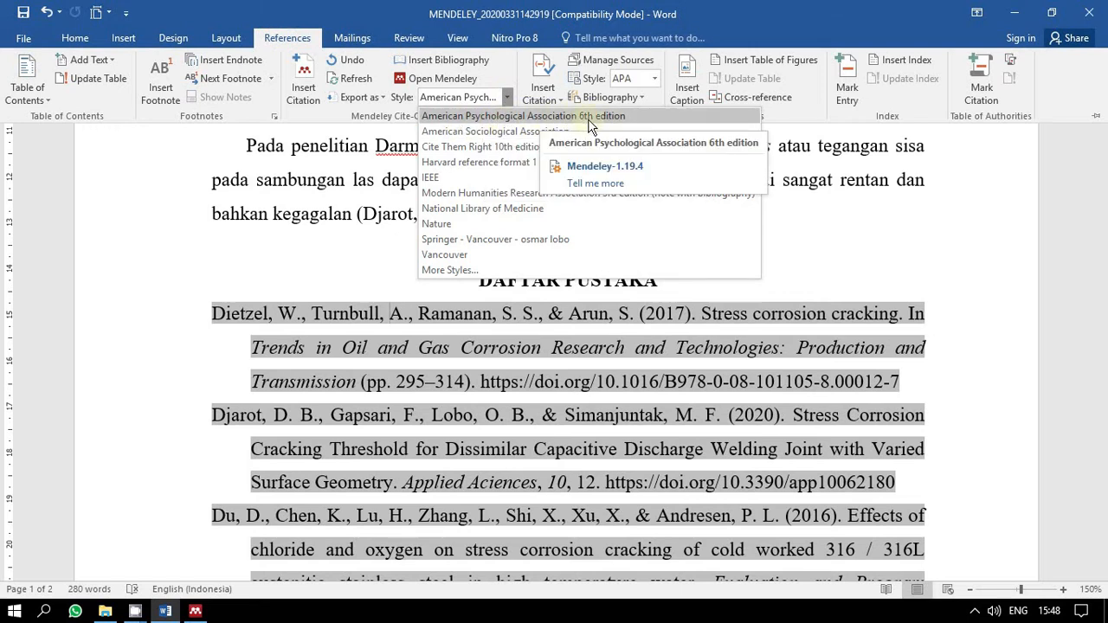
click(476, 176)
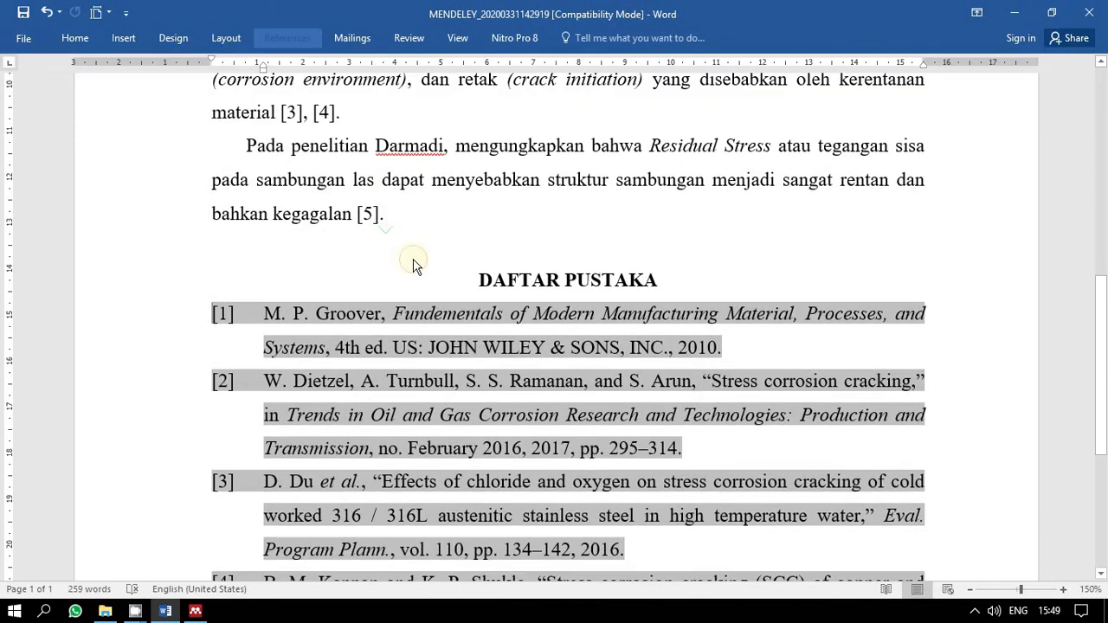
Compare the numbered citations in the paragraphs with the matching entries in the bibliography.
scroll(413, 265, up, 5)
scroll(344, 255, down, 2)
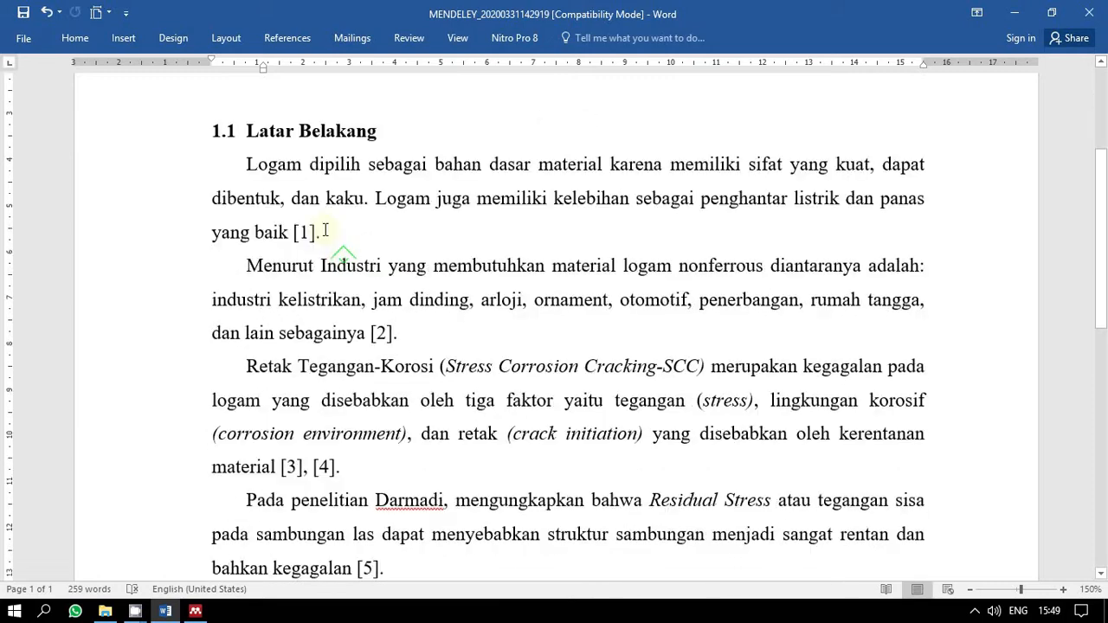
click(304, 226)
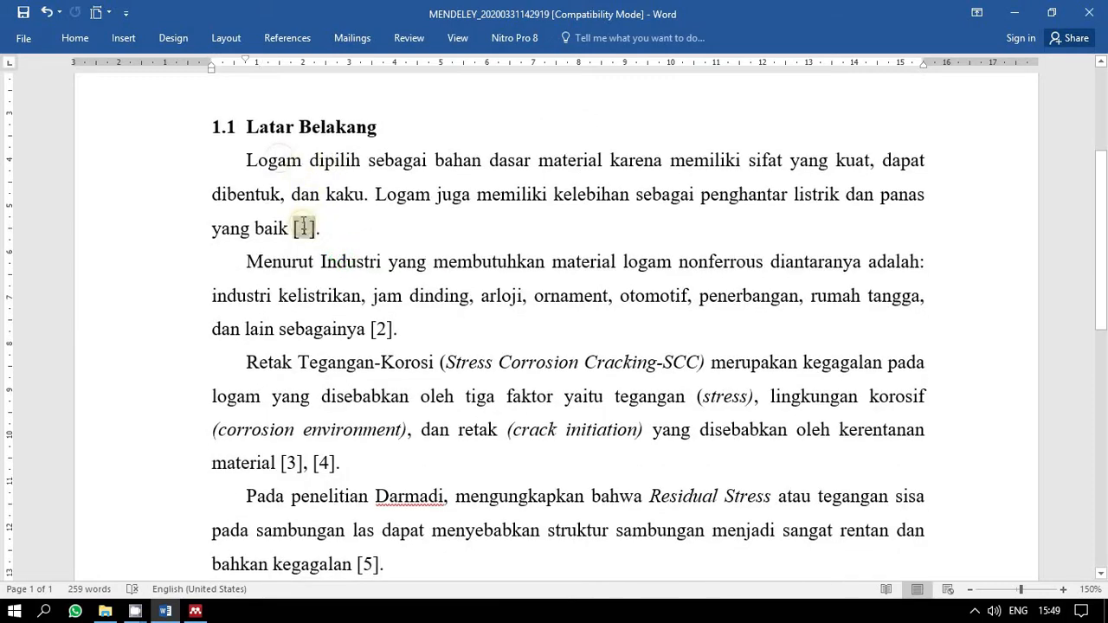
scroll(349, 221, down, 3)
click(218, 374)
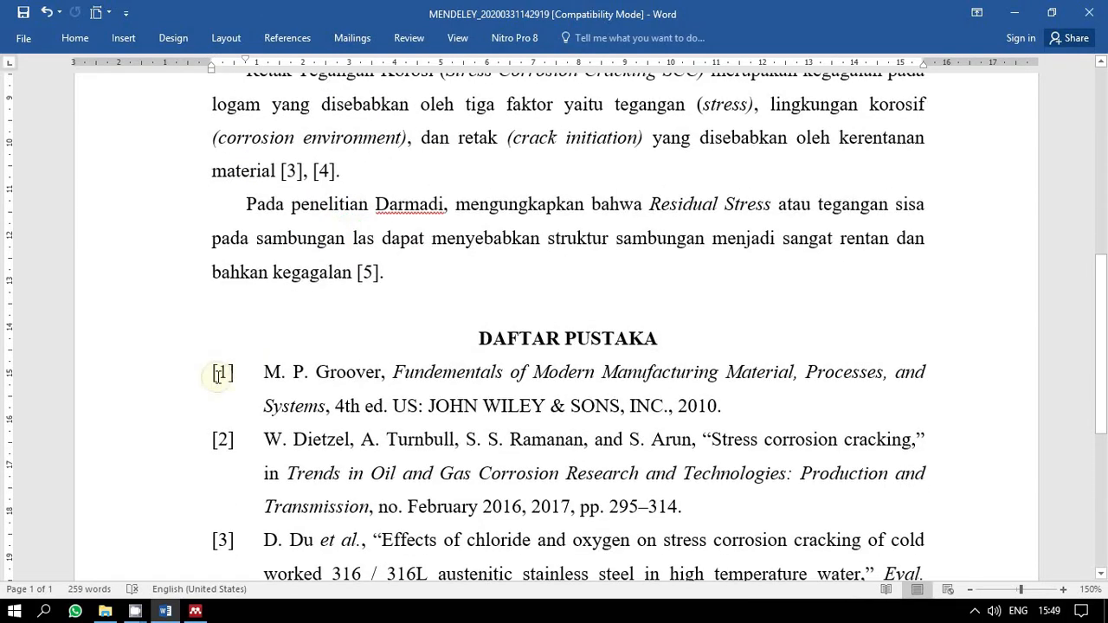
scroll(286, 260, up, 3)
click(419, 224)
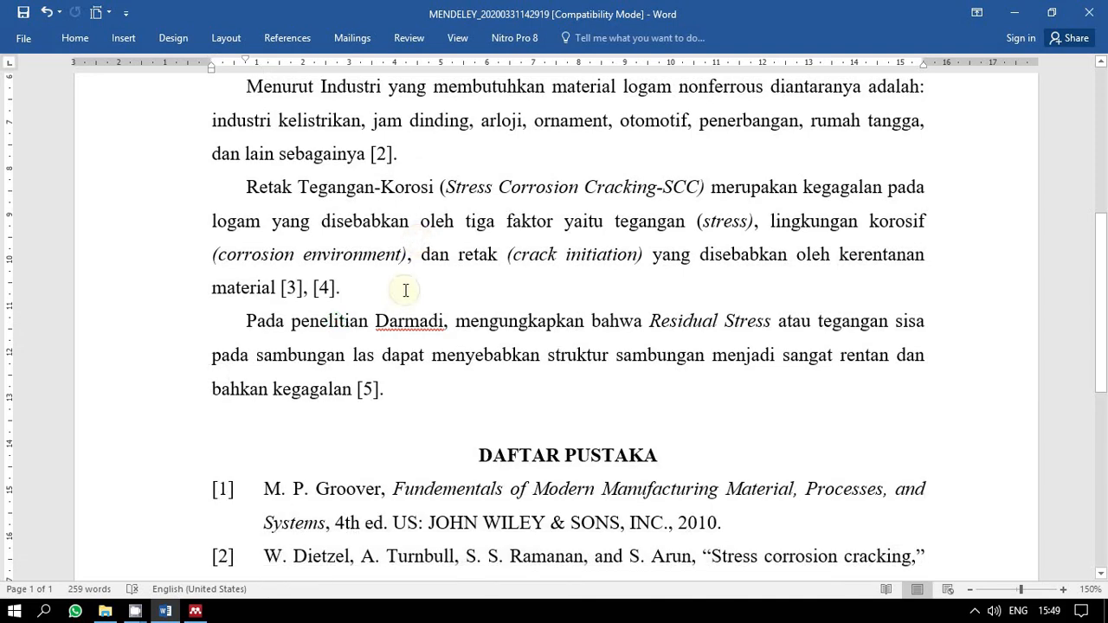
scroll(405, 291, up, 3)
scroll(415, 278, down, 4)
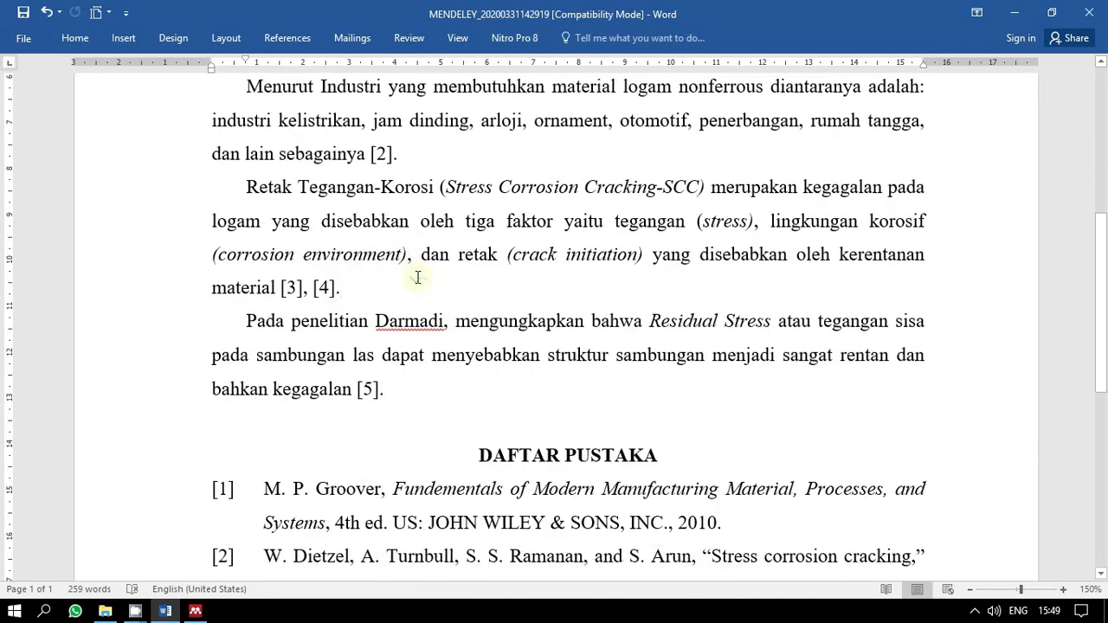
Open the full list of Mendeley citation styles, look through the installed styles and close it without choosing another one.
click(971, 590)
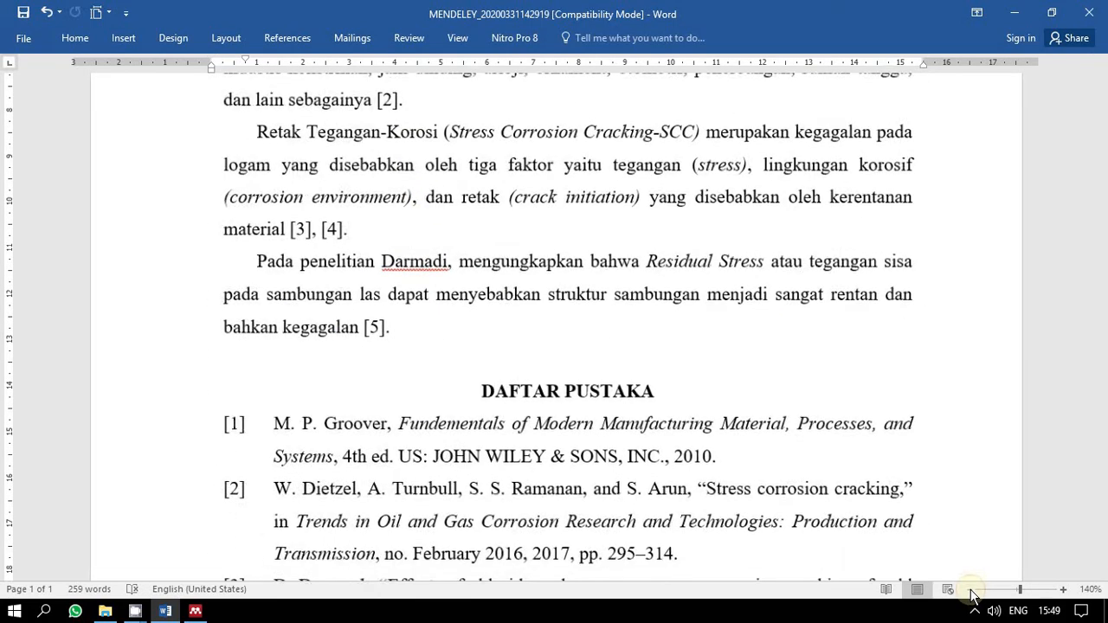
scroll(556, 329, up, 2)
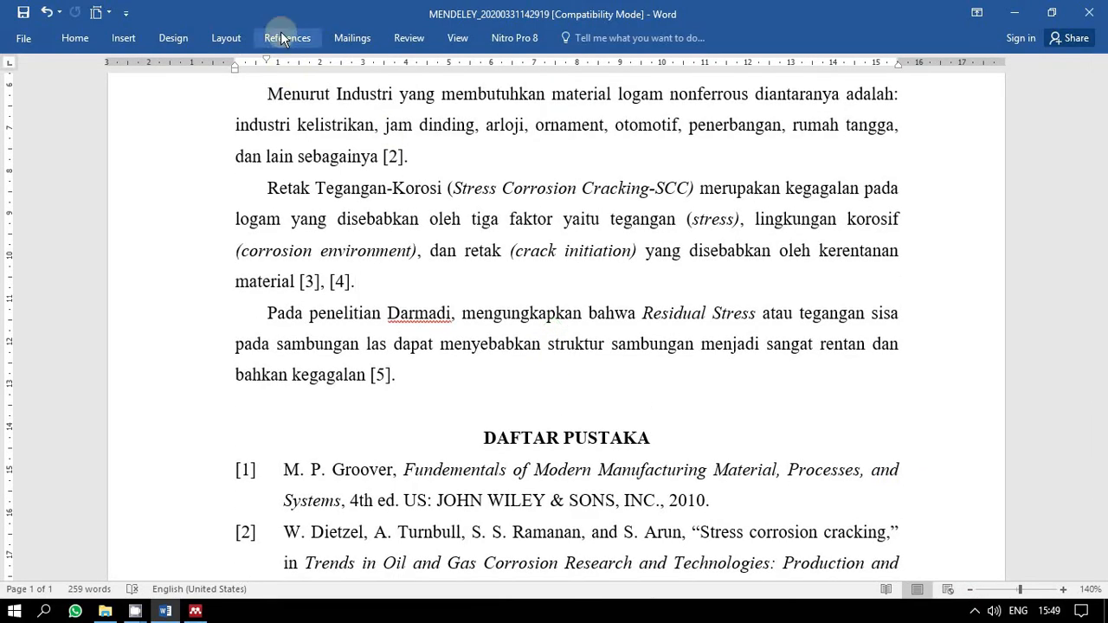
click(290, 38)
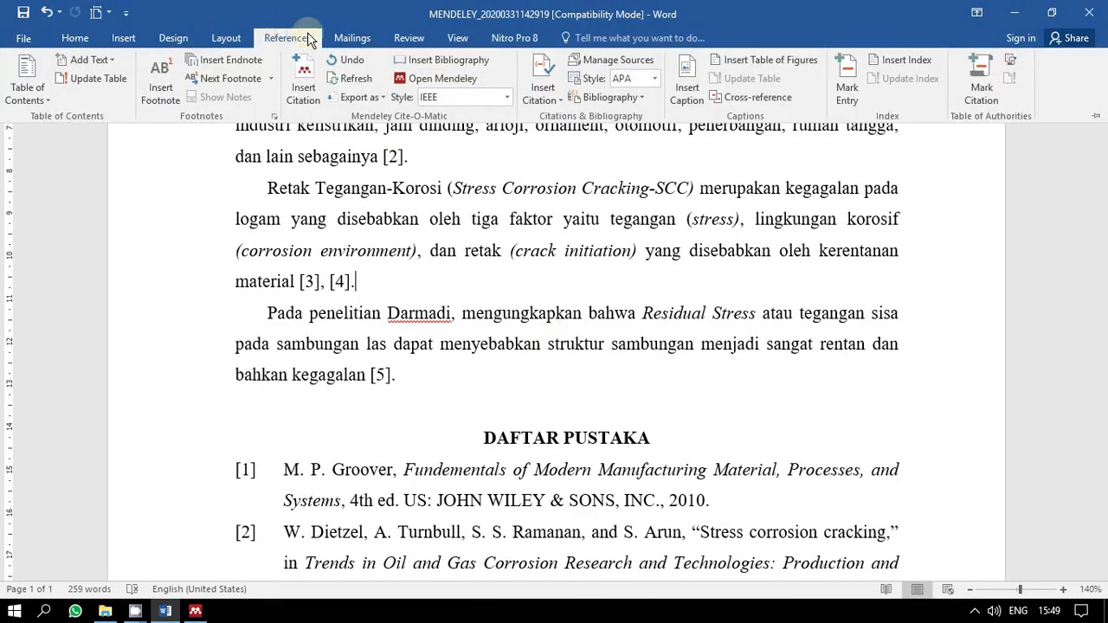
click(508, 97)
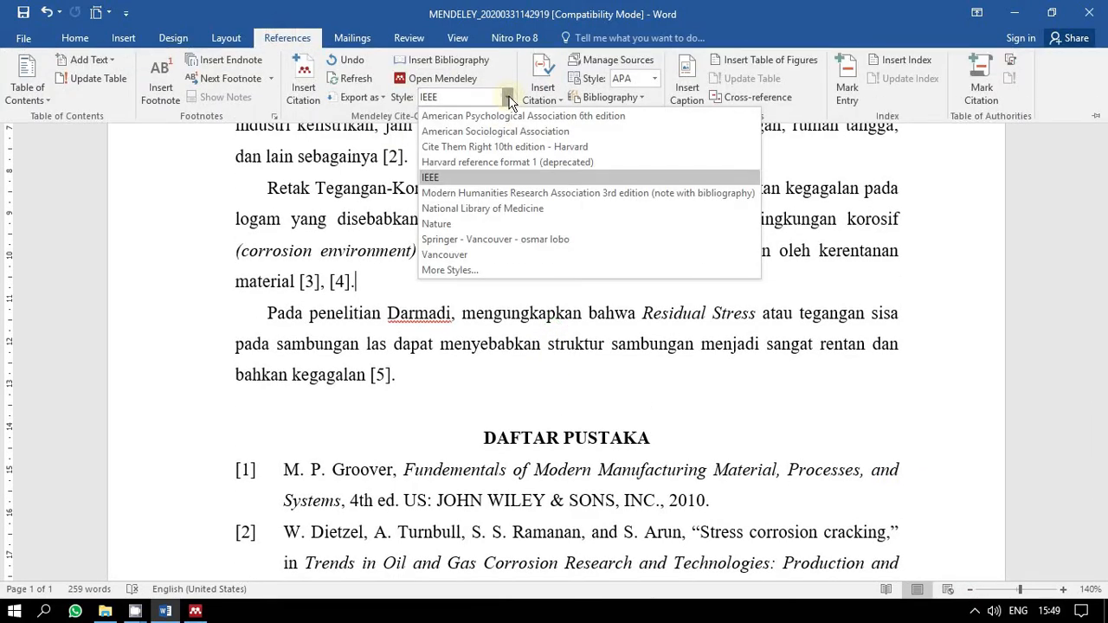
click(450, 270)
scroll(437, 268, down, 2)
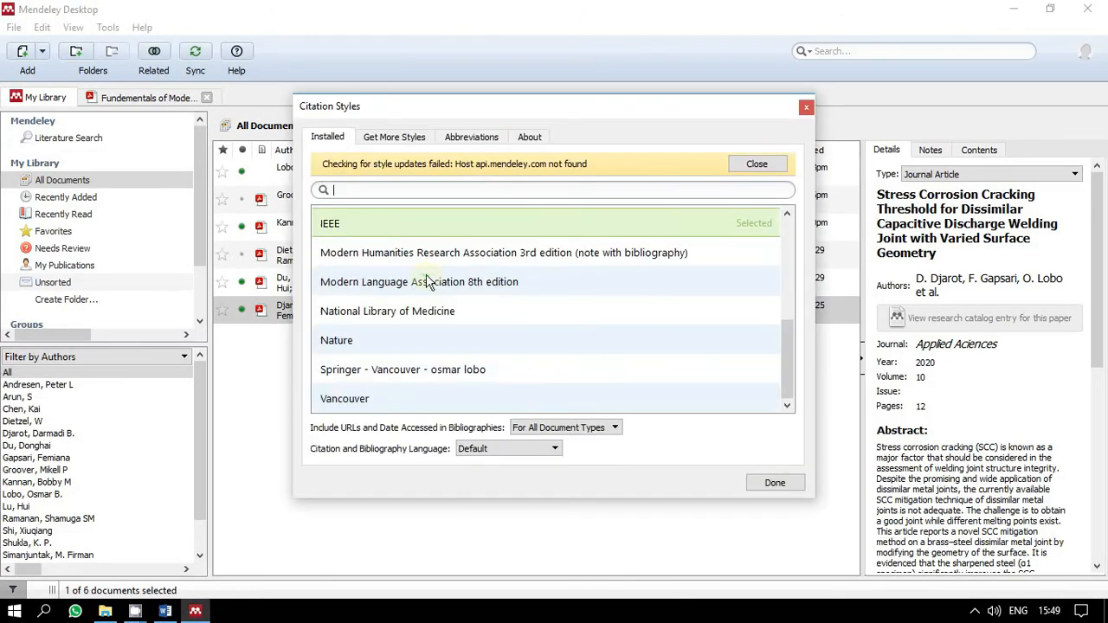
scroll(429, 283, up, 4)
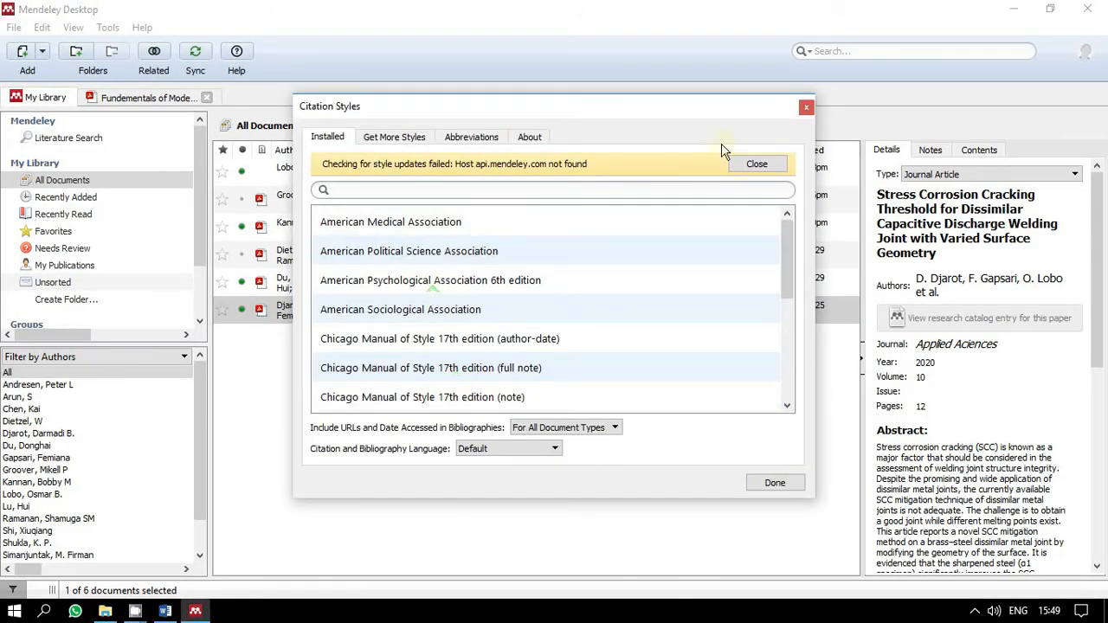
click(806, 107)
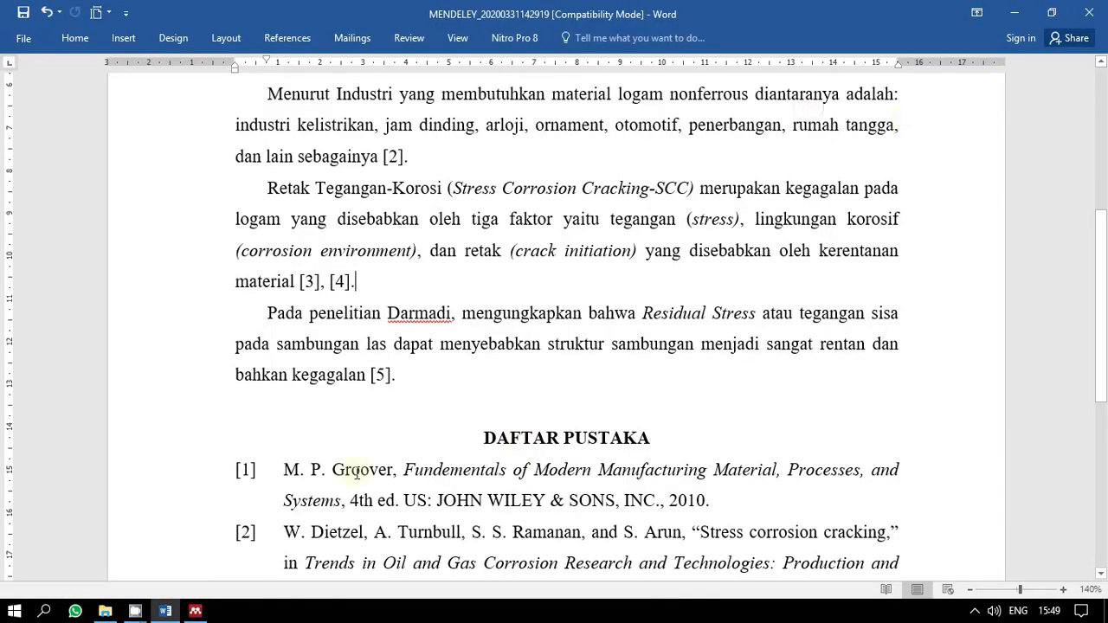
Examine how the author, title and publication details are formatted in the IEEE entries under "DAFTAR PUSTAKA".
scroll(441, 298, down, 1)
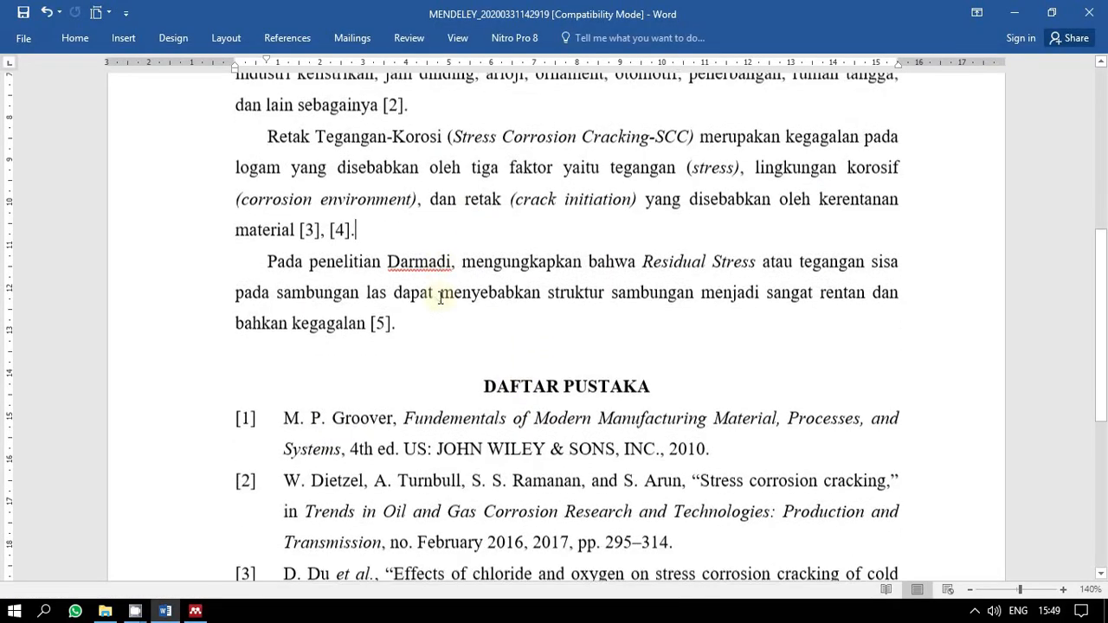
click(354, 417)
click(489, 359)
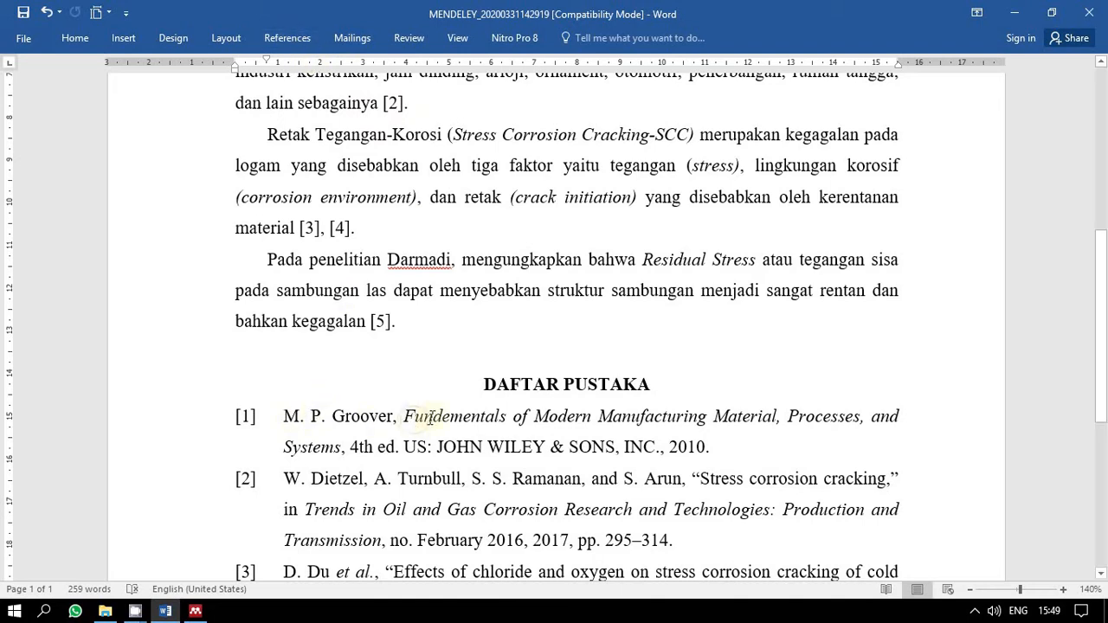
drag(416, 416, 597, 414)
click(611, 416)
click(638, 371)
scroll(486, 475, down, 3)
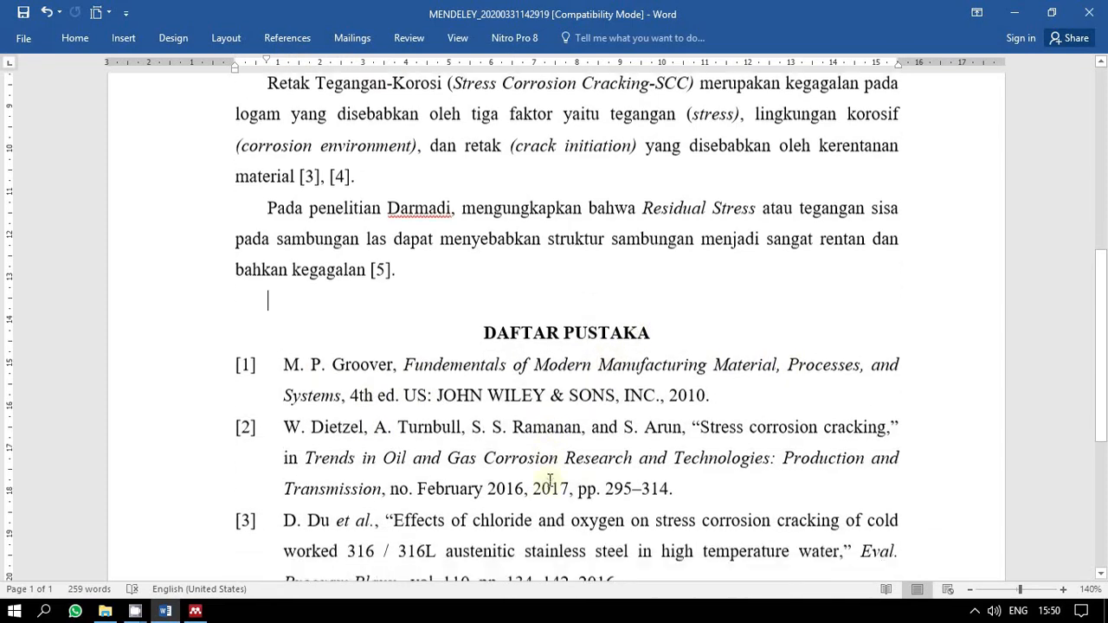
scroll(442, 321, up, 2)
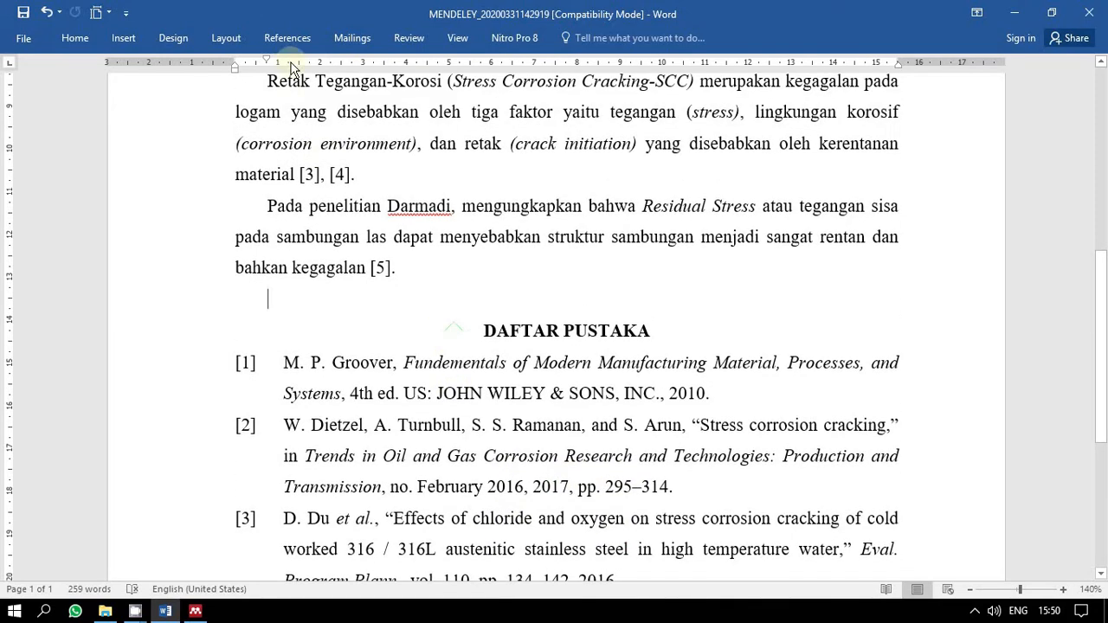
Try the American Sociological Association citation style and the American Psychological Association 6th edition style on the document.
click(287, 37)
click(459, 101)
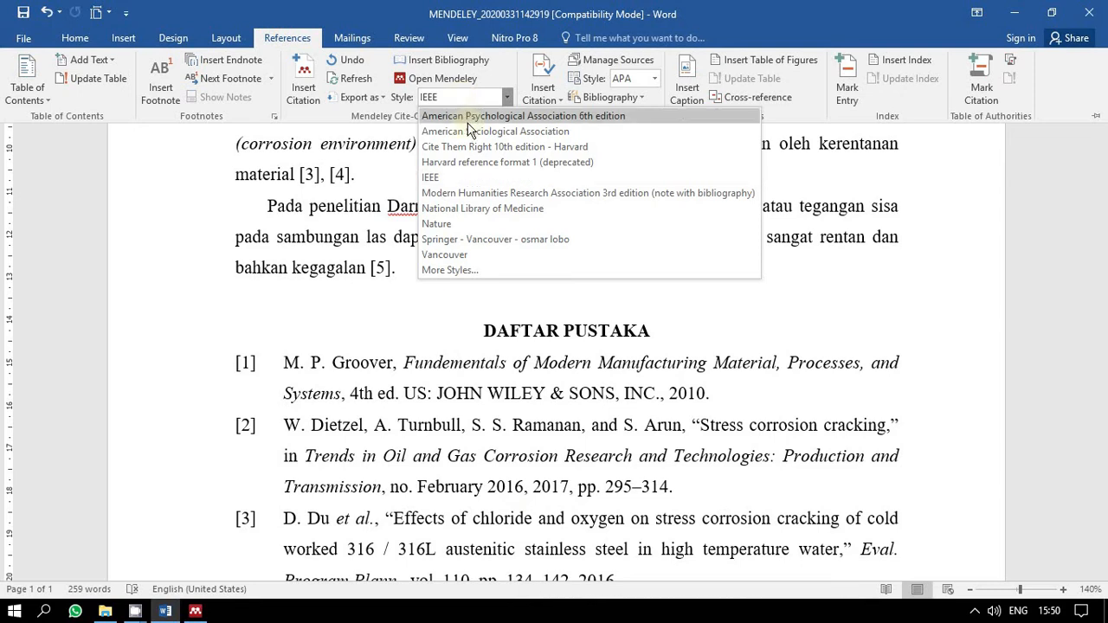
click(547, 131)
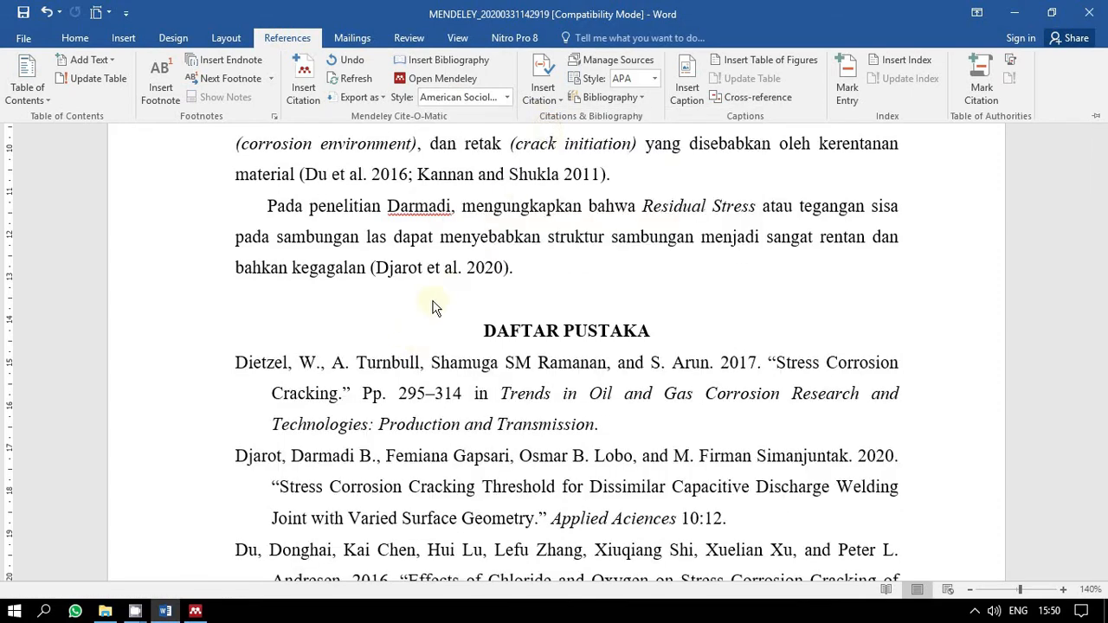
scroll(438, 298, up, 1)
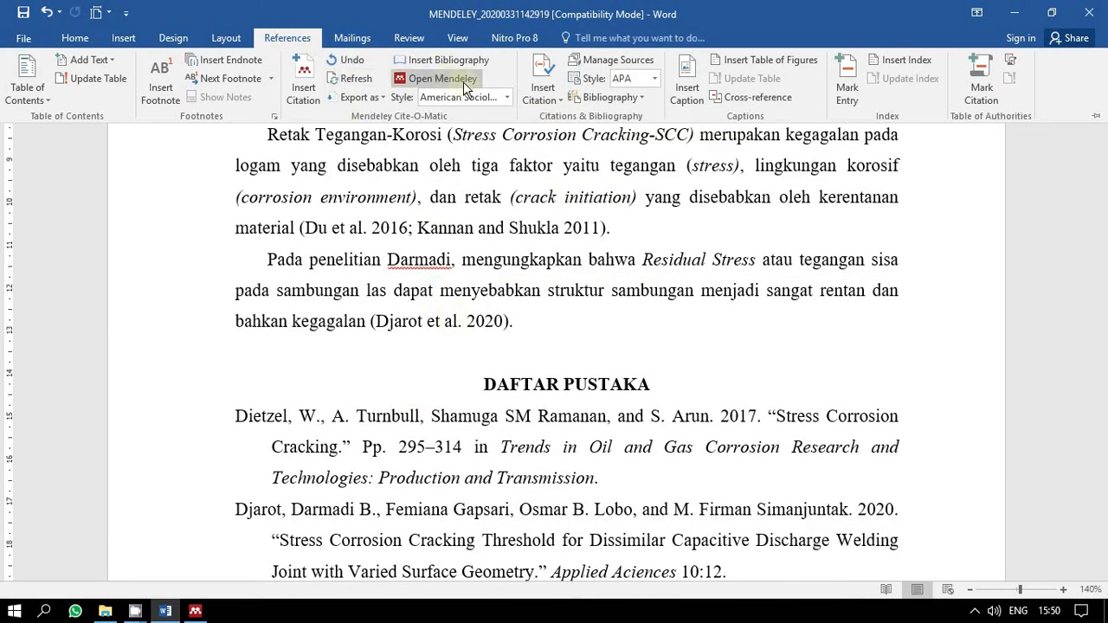
click(506, 97)
click(482, 112)
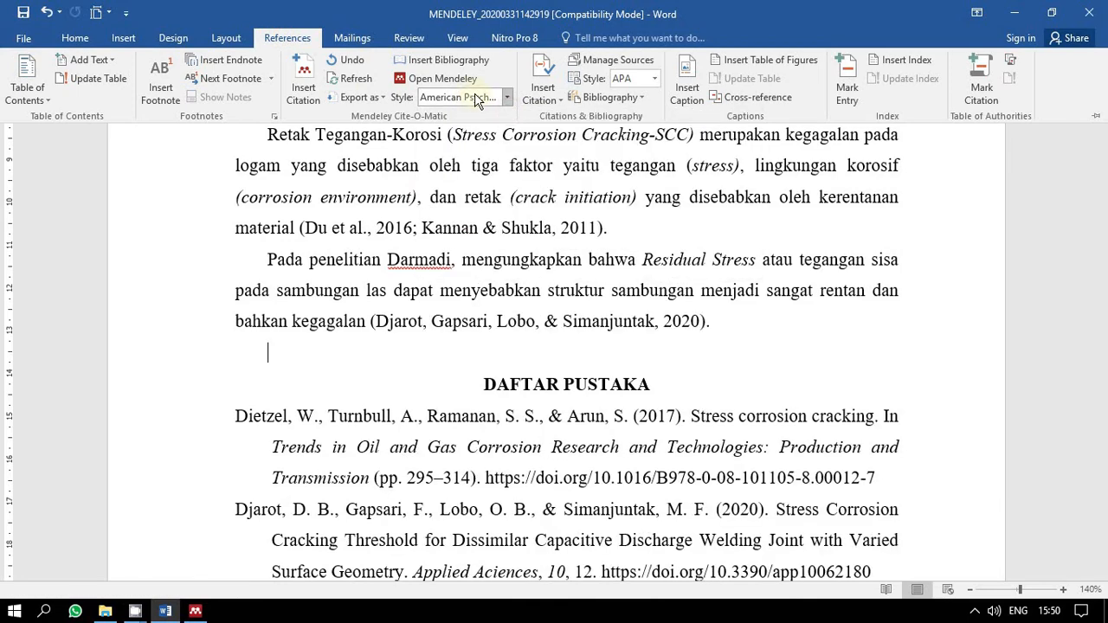
Change the Mendeley citation style to "Springer - Vancouver - osmar lobo" and review the citations and bibliography.
click(476, 99)
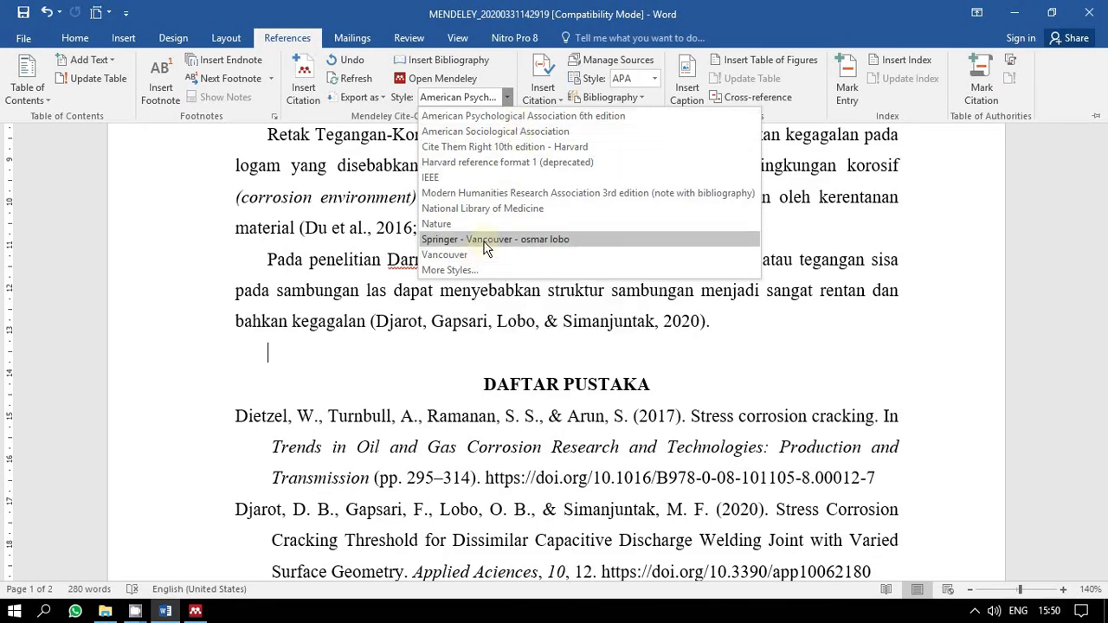
click(508, 241)
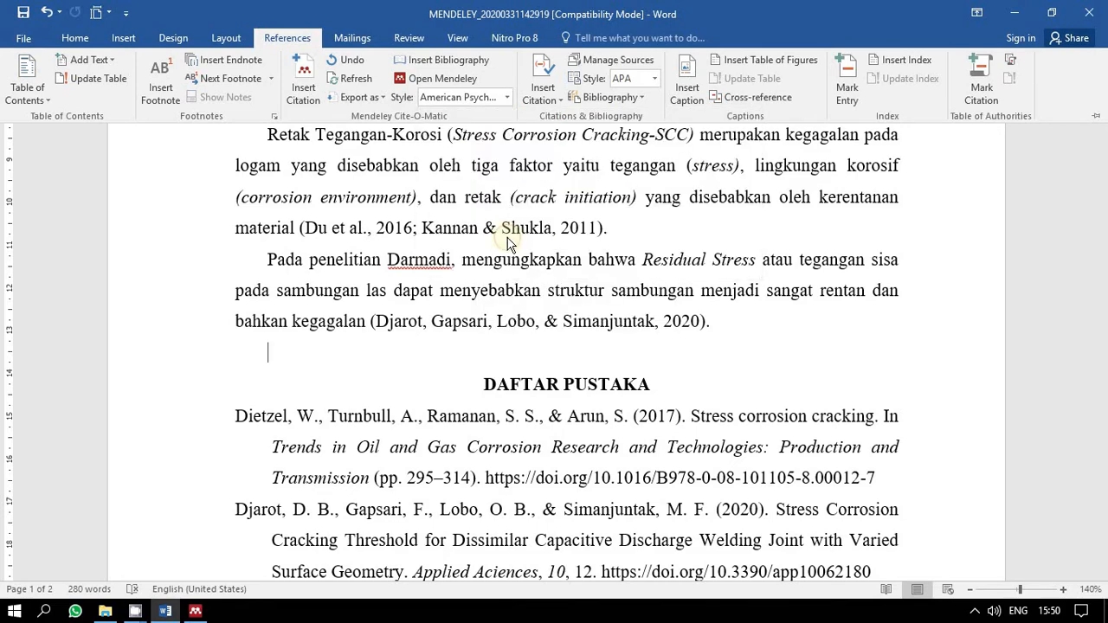
scroll(453, 312, down, 2)
scroll(421, 356, up, 3)
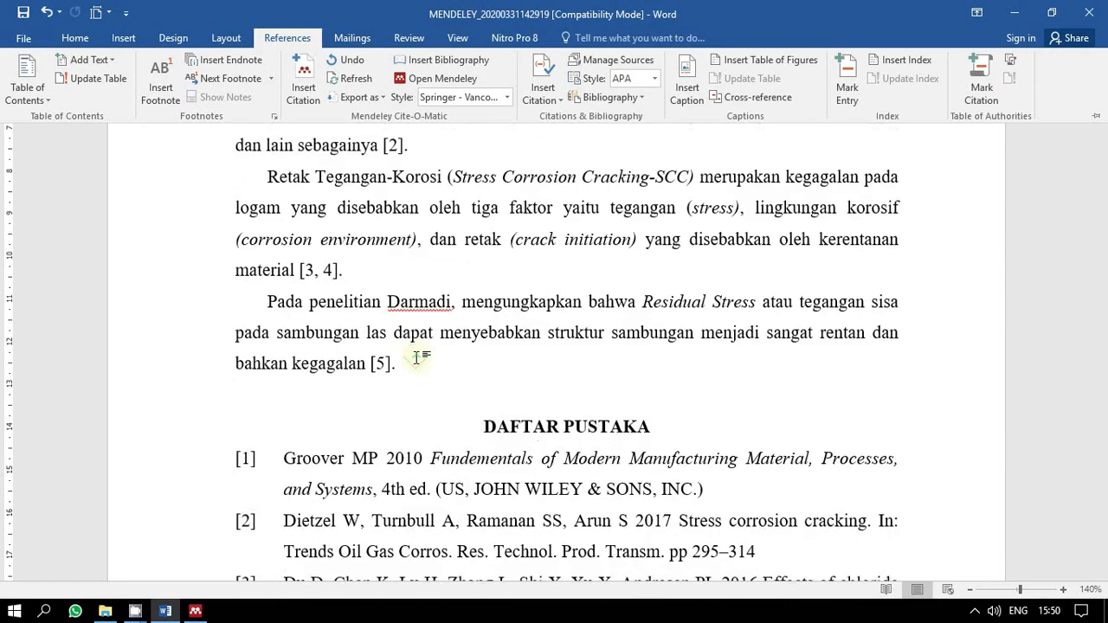
scroll(416, 356, down, 5)
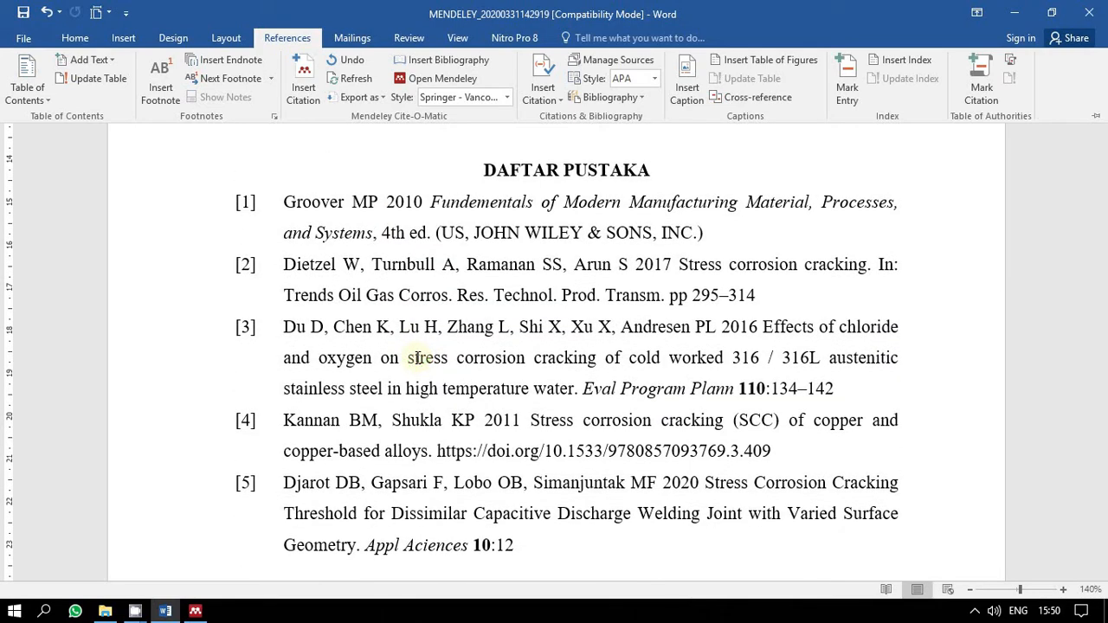
scroll(493, 419, up, 5)
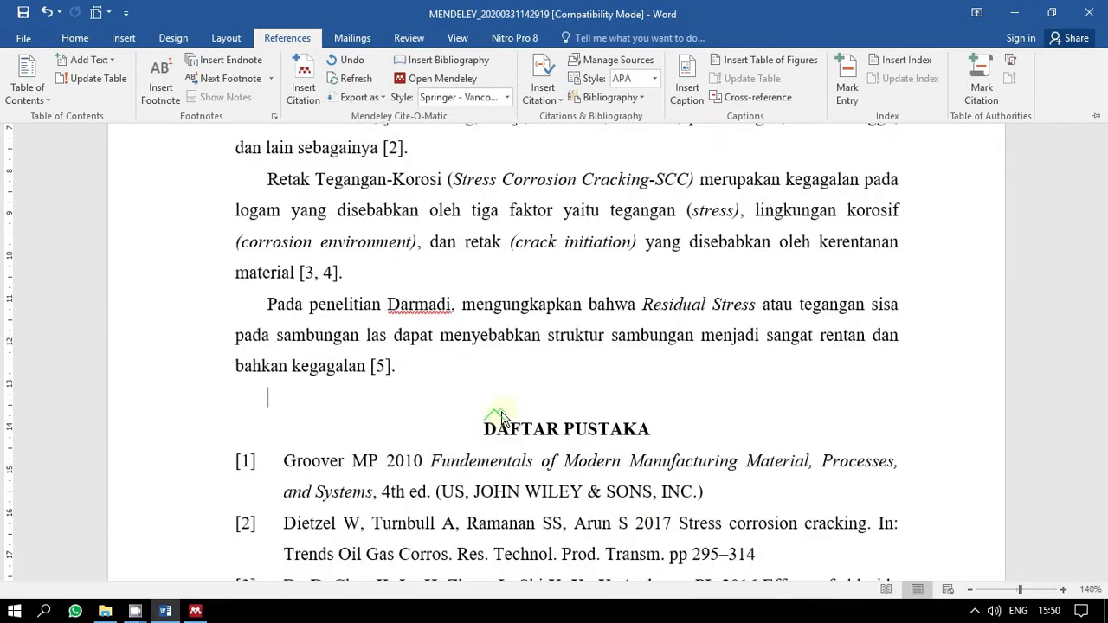
scroll(568, 316, up, 1)
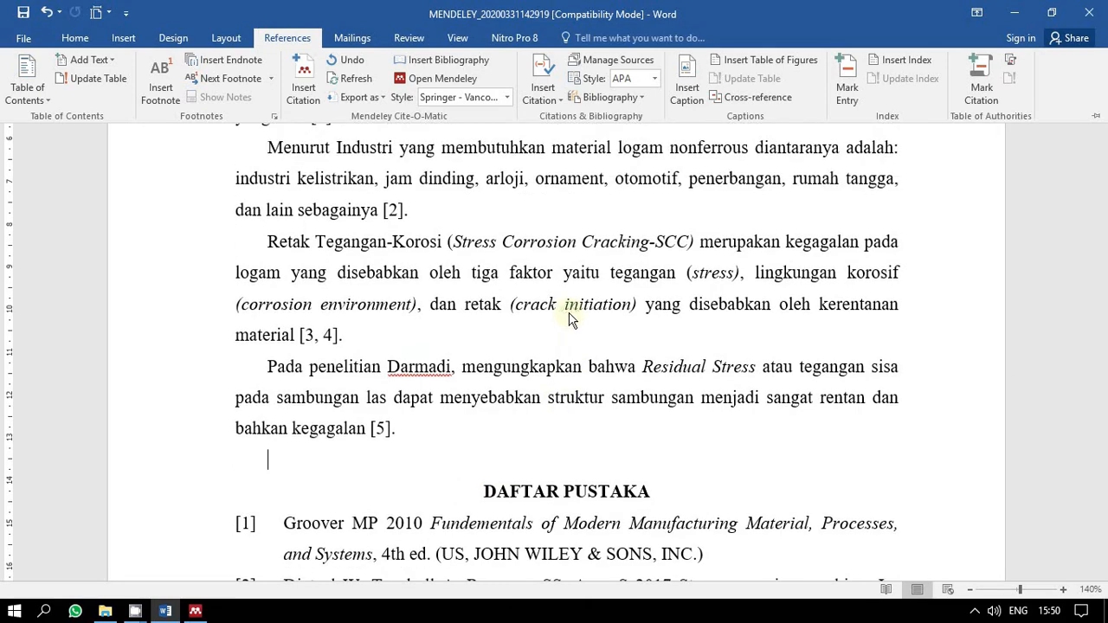
scroll(570, 319, down, 1)
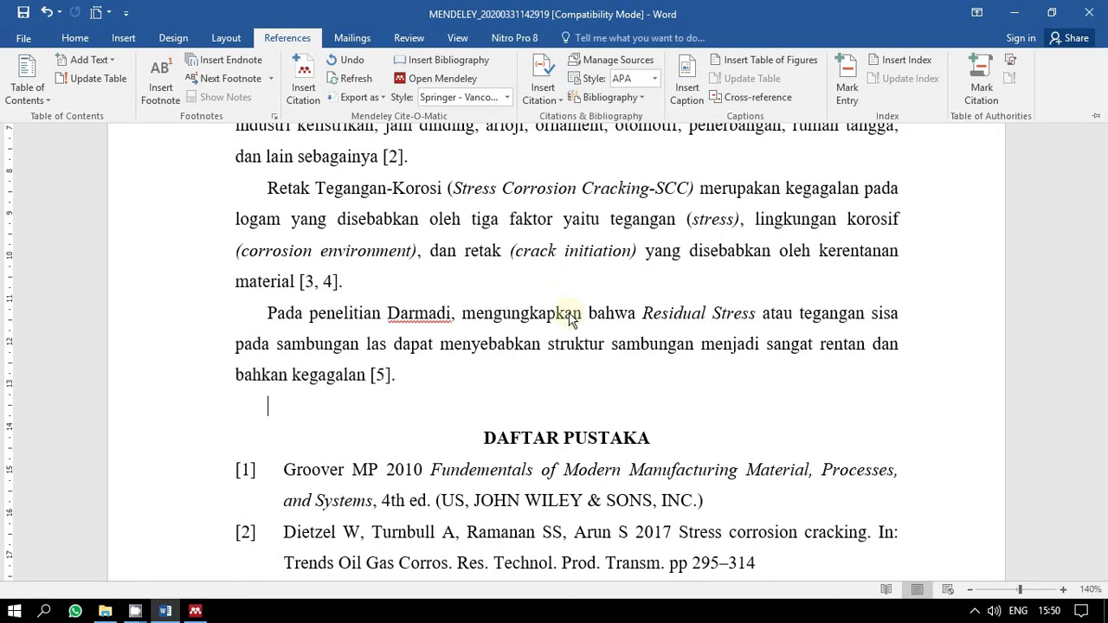
Switch to Mendeley Desktop, view the details of the "Welding Dissimilar" book and return to the Word document.
click(196, 611)
click(409, 407)
click(491, 171)
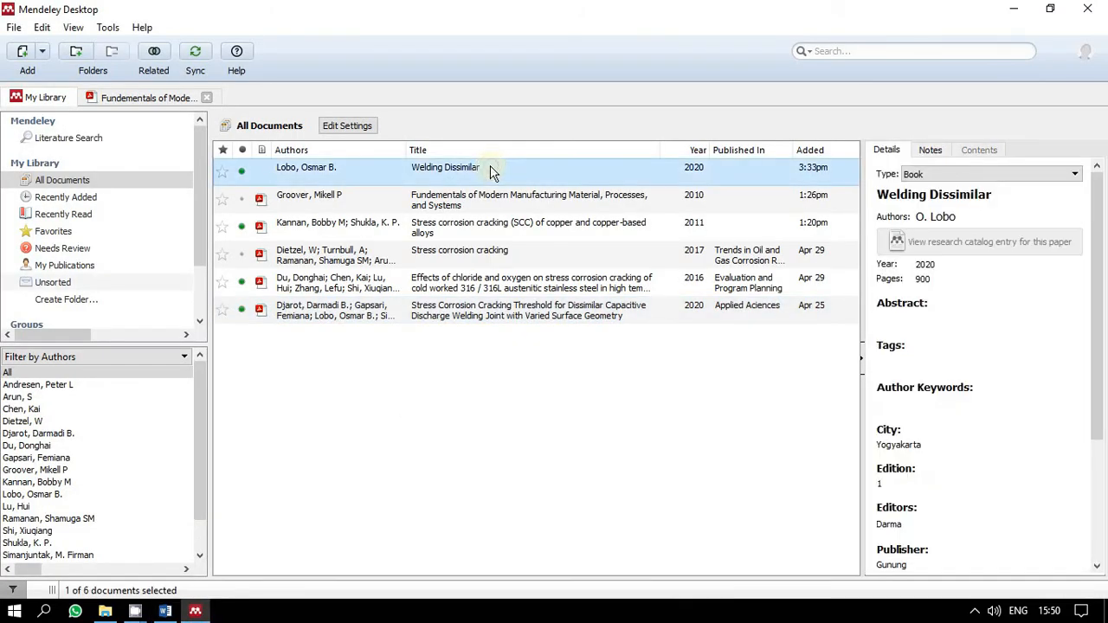
click(445, 451)
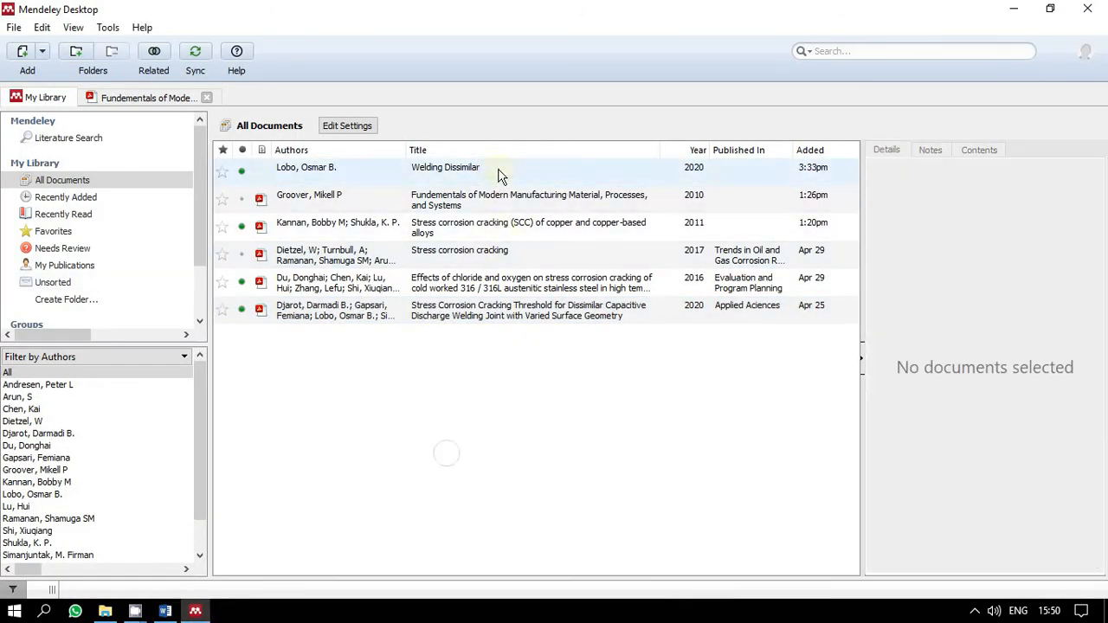
click(1014, 9)
Delete citation [5] and the period after it at the end of the last paragraph above "DAFTAR PUSTAKA".
scroll(508, 394, down, 3)
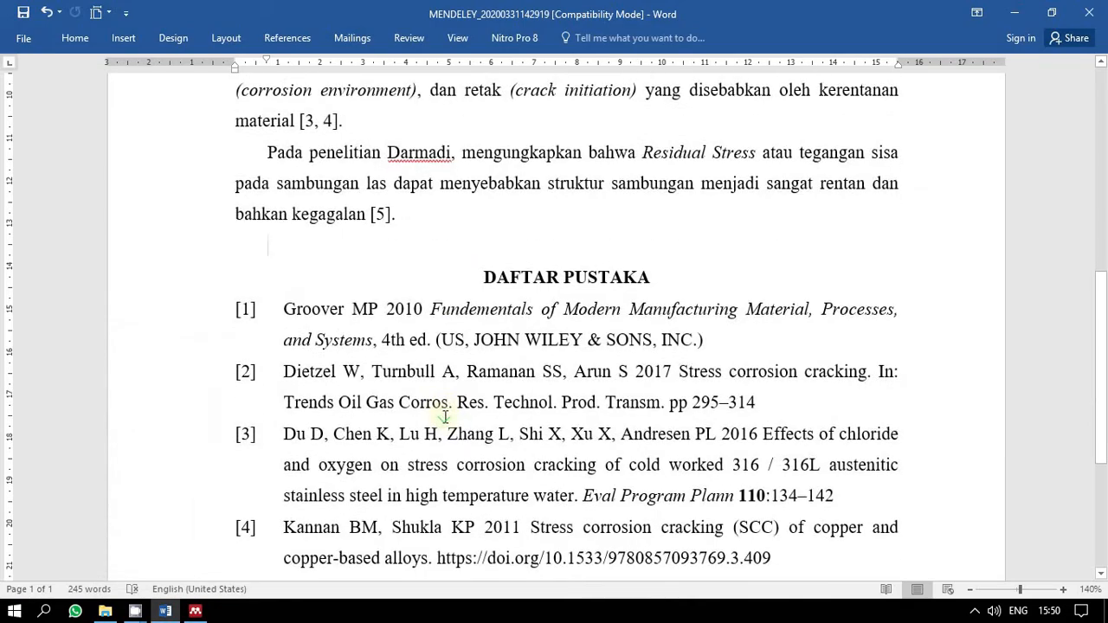
scroll(441, 406, up, 1)
click(428, 318)
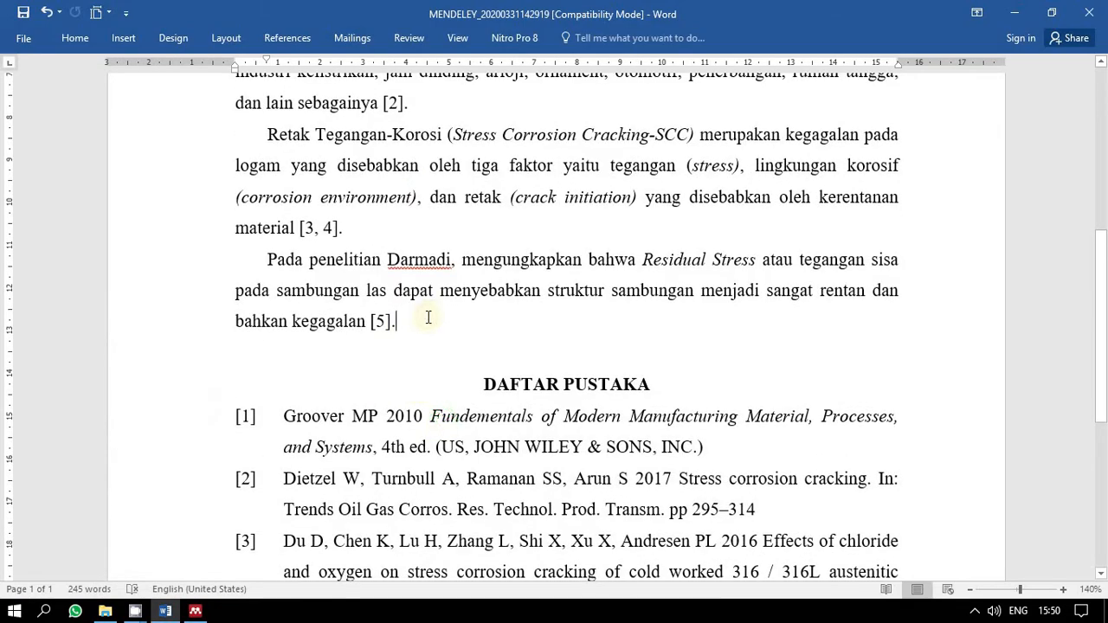
scroll(428, 318, up, 1)
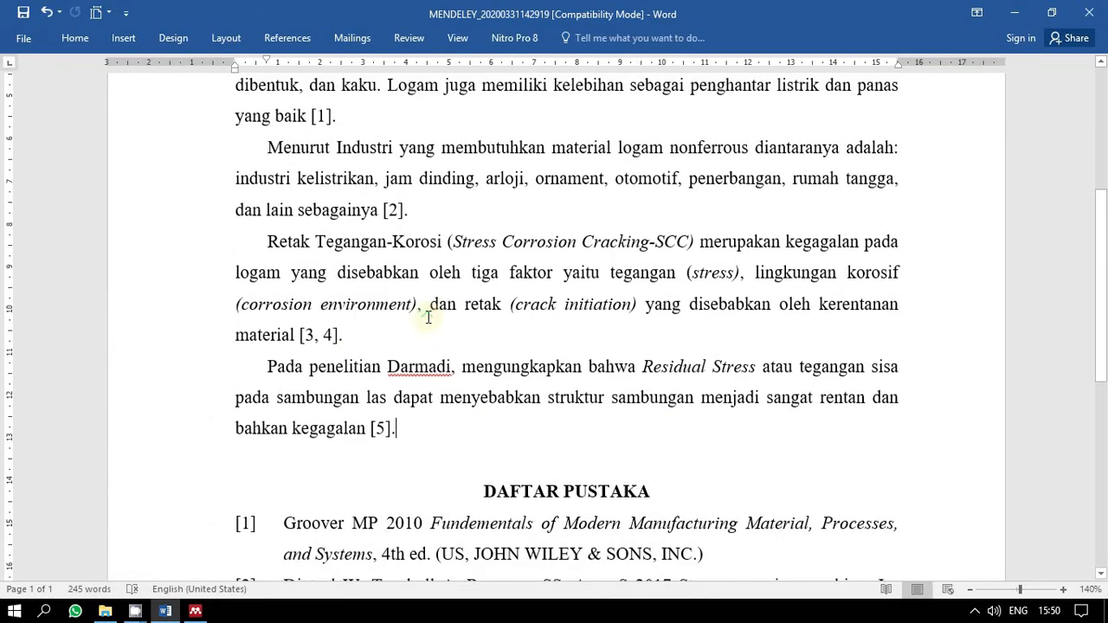
key(BackSpace)
key(BackSpace)
key(BackSpace)
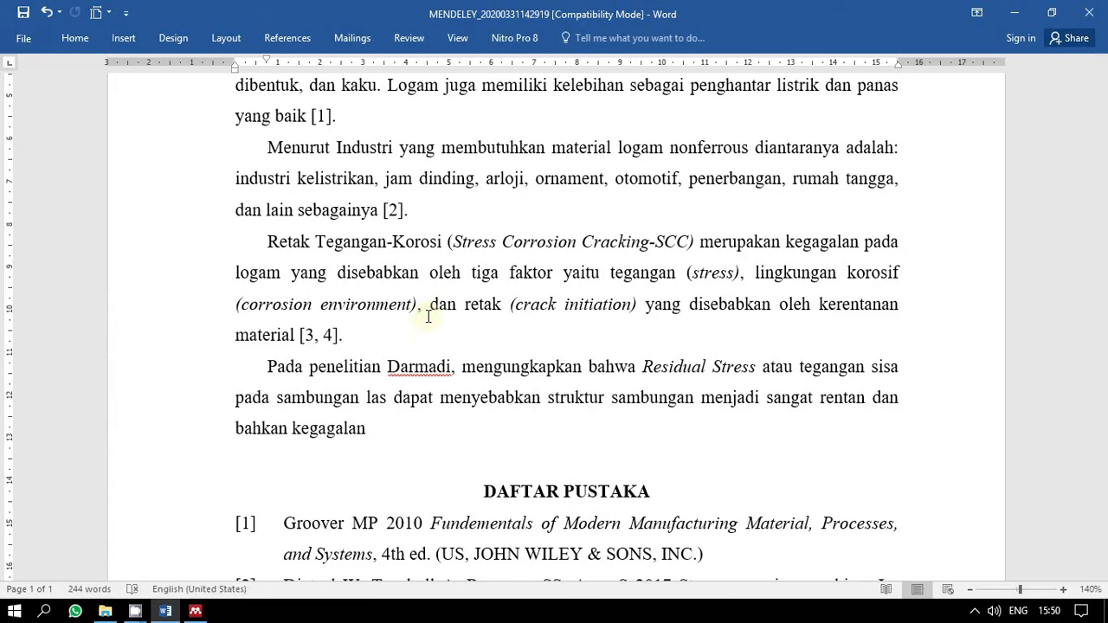
Review the last paragraph above "DAFTAR PUSTAKA" and the bibliography entries below it.
scroll(428, 317, down, 1)
drag(266, 259, 411, 338)
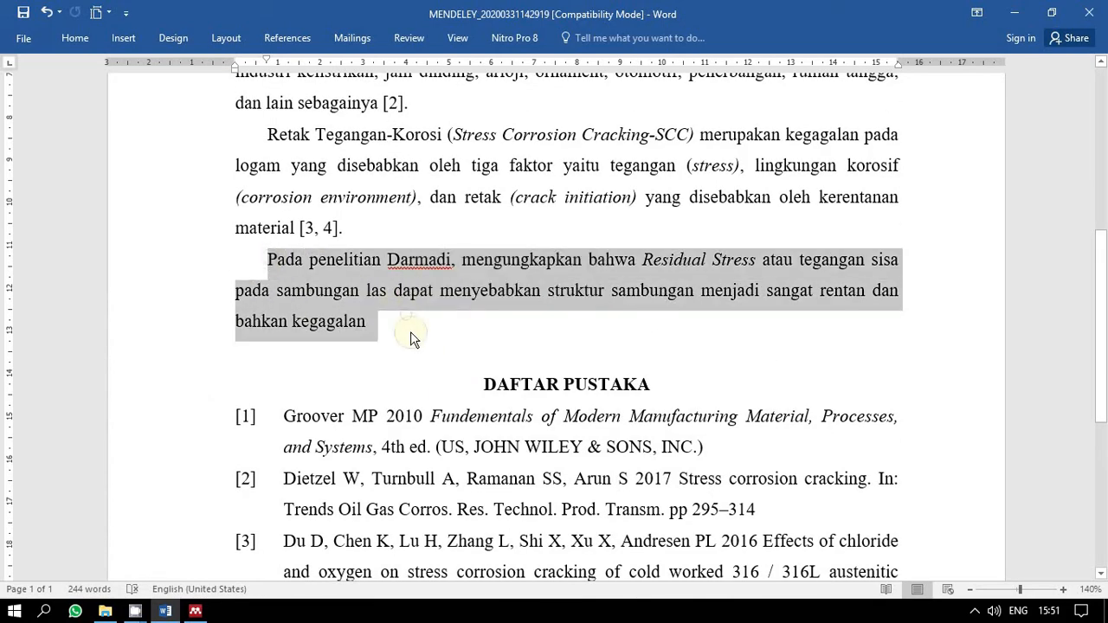
click(408, 325)
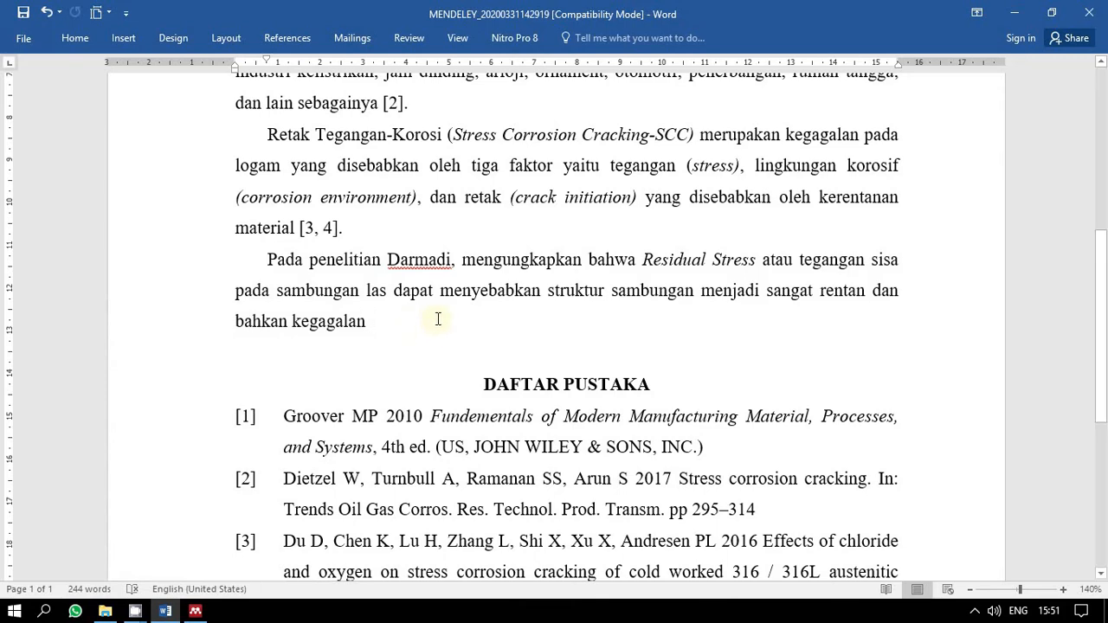
scroll(438, 319, down, 4)
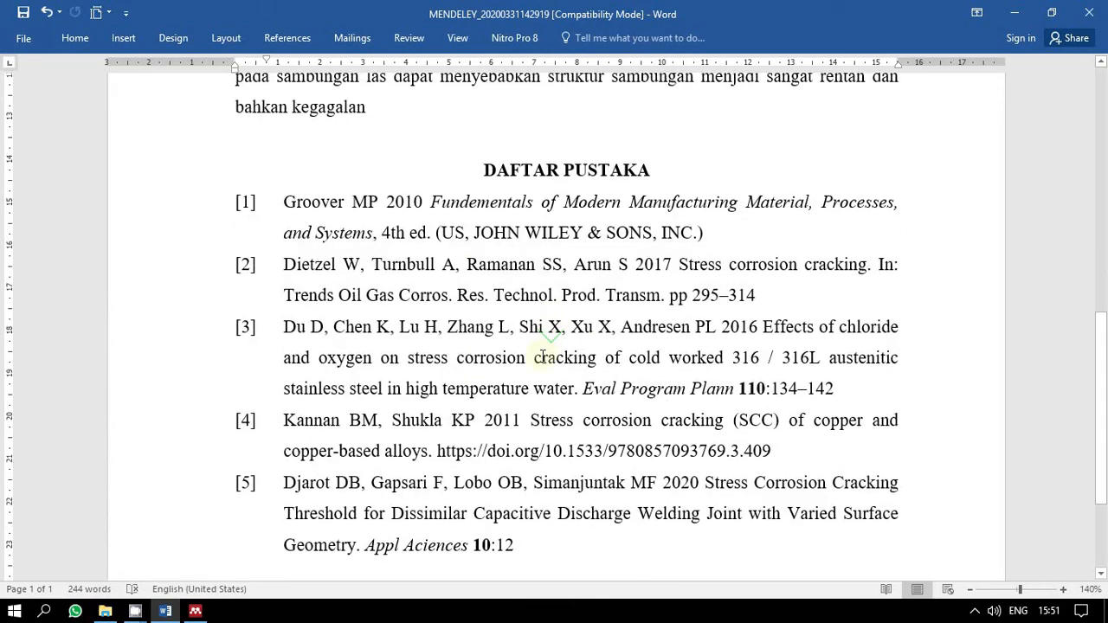
scroll(543, 356, up, 1)
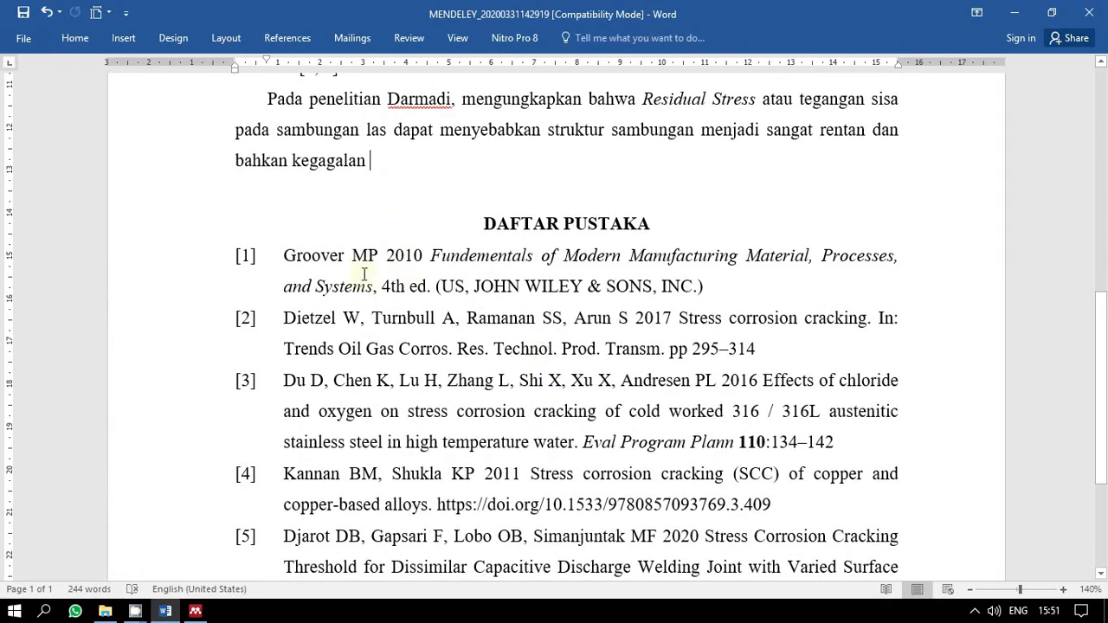
Switch to Mendeley Desktop and view the details of the "Welding Dissimilar" book.
click(195, 611)
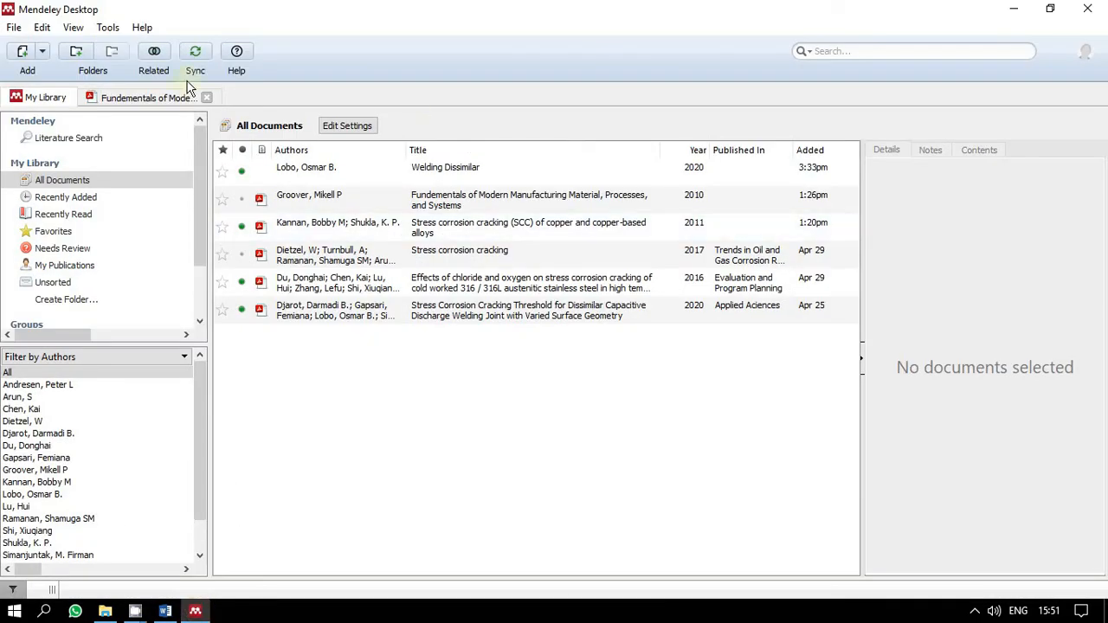
click(324, 168)
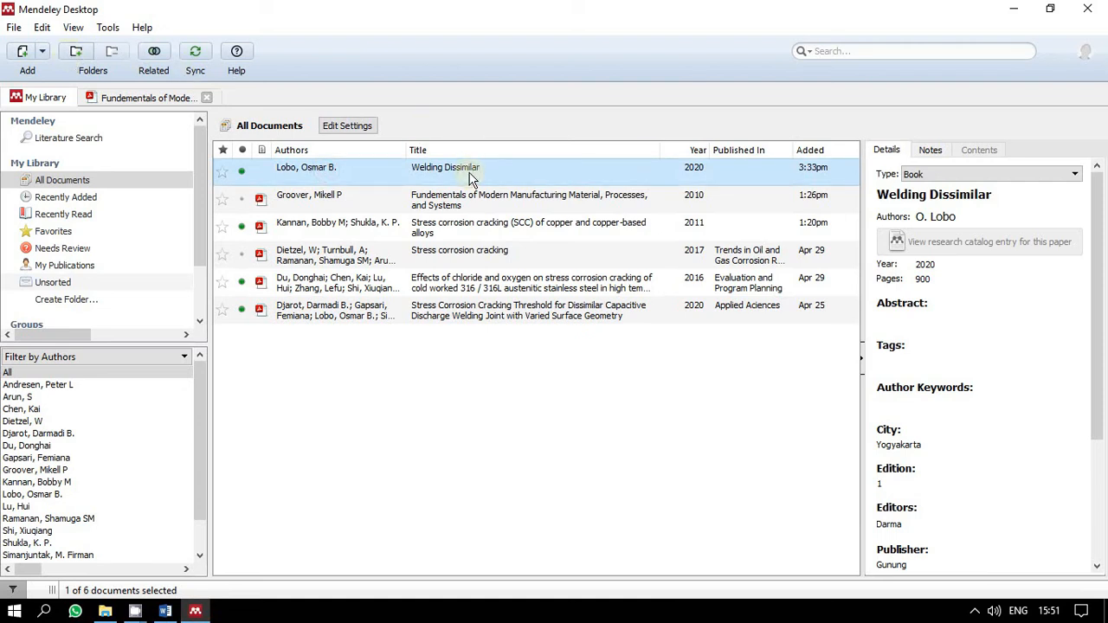
Start a manual document entry and set its type to Book after browsing the available document types.
click(14, 27)
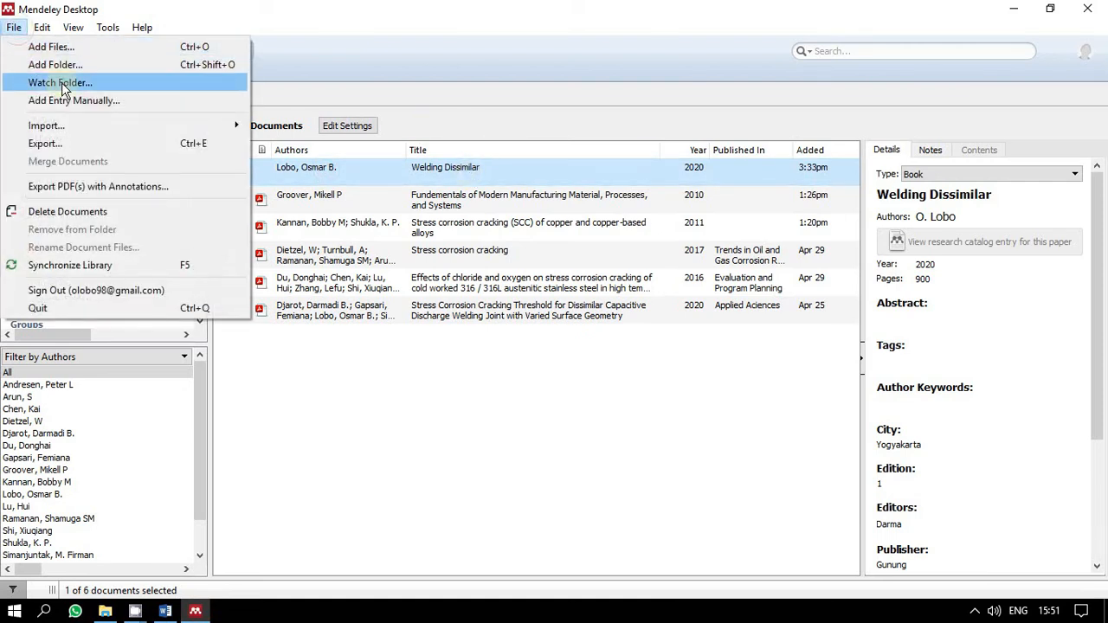
click(77, 102)
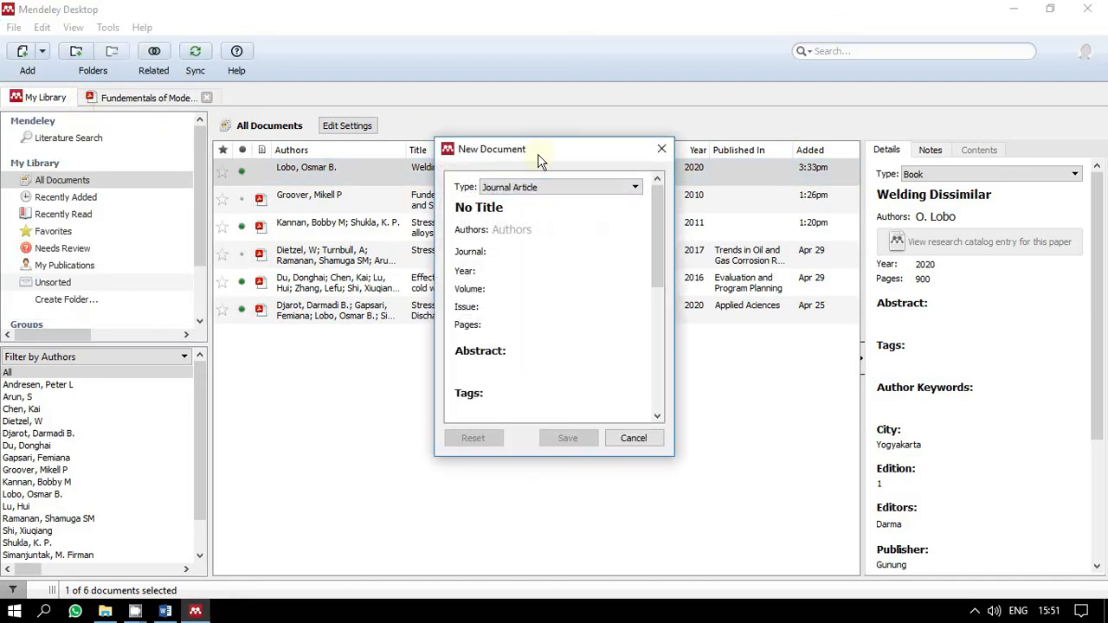
drag(539, 161, 722, 57)
click(715, 85)
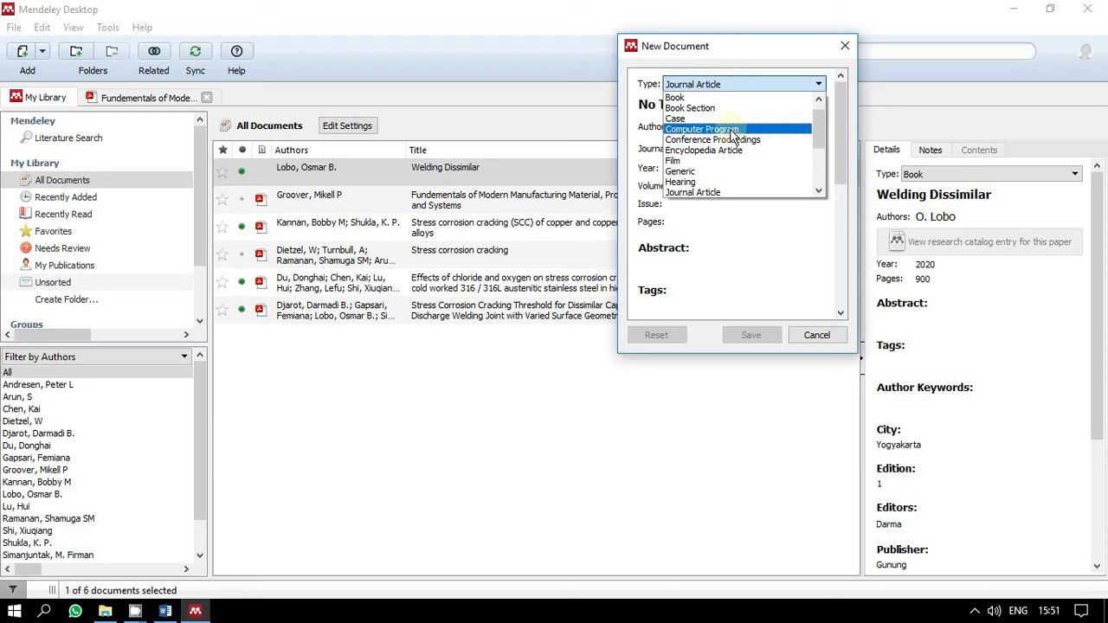
scroll(732, 136, down, 3)
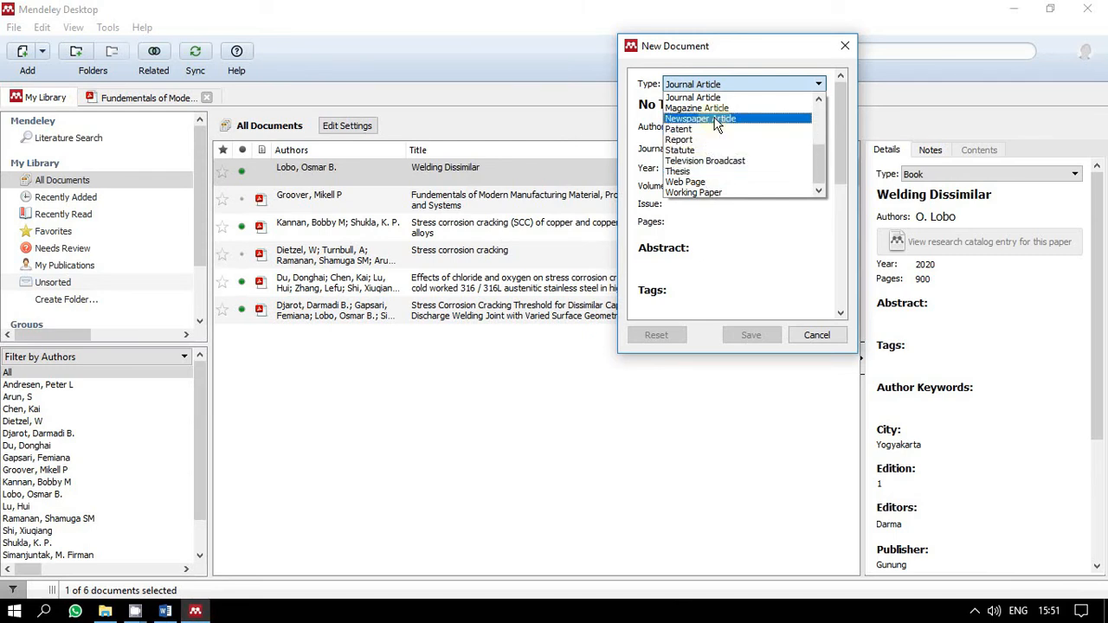
scroll(719, 113, up, 4)
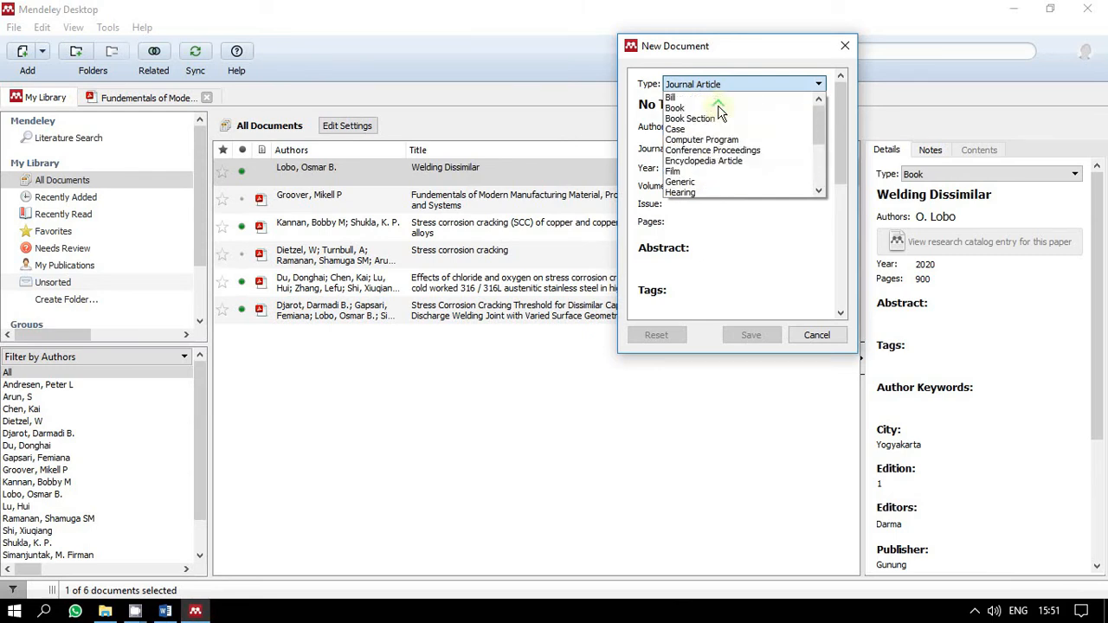
click(707, 107)
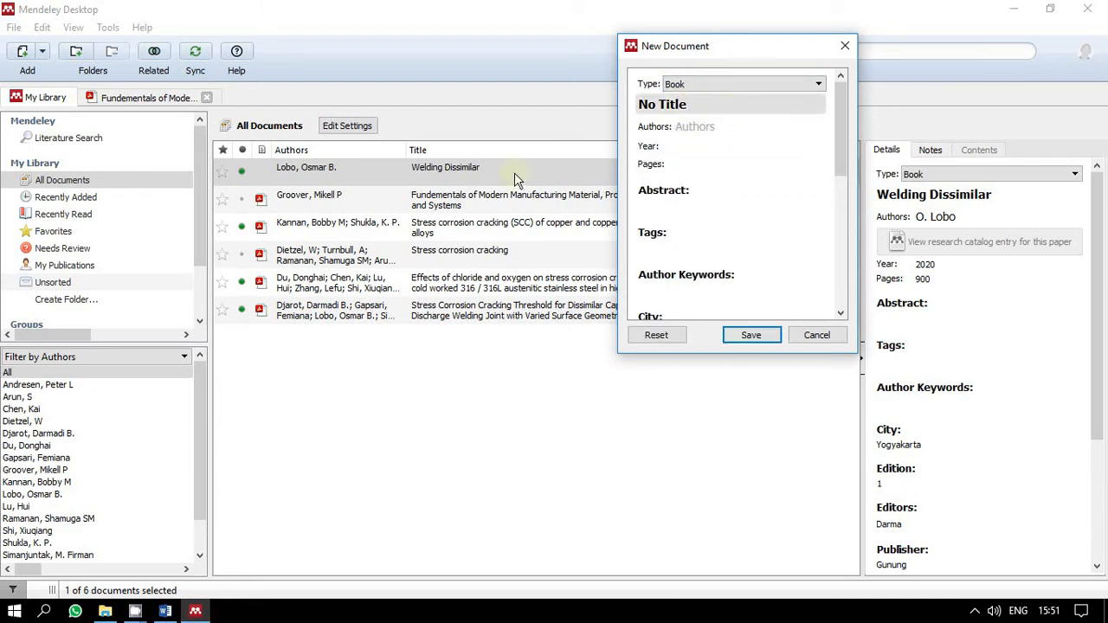
Examine the book entry's fields from title, authors and year to city, edition, editors, publisher and catalog IDs, and cancel the entry.
click(734, 102)
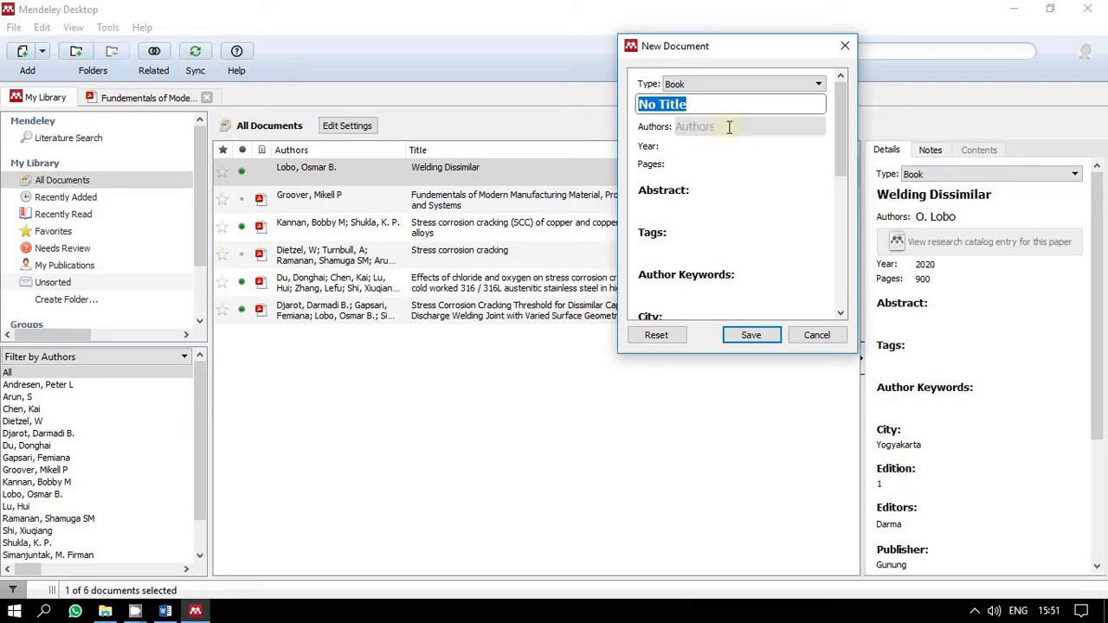
click(731, 125)
click(723, 144)
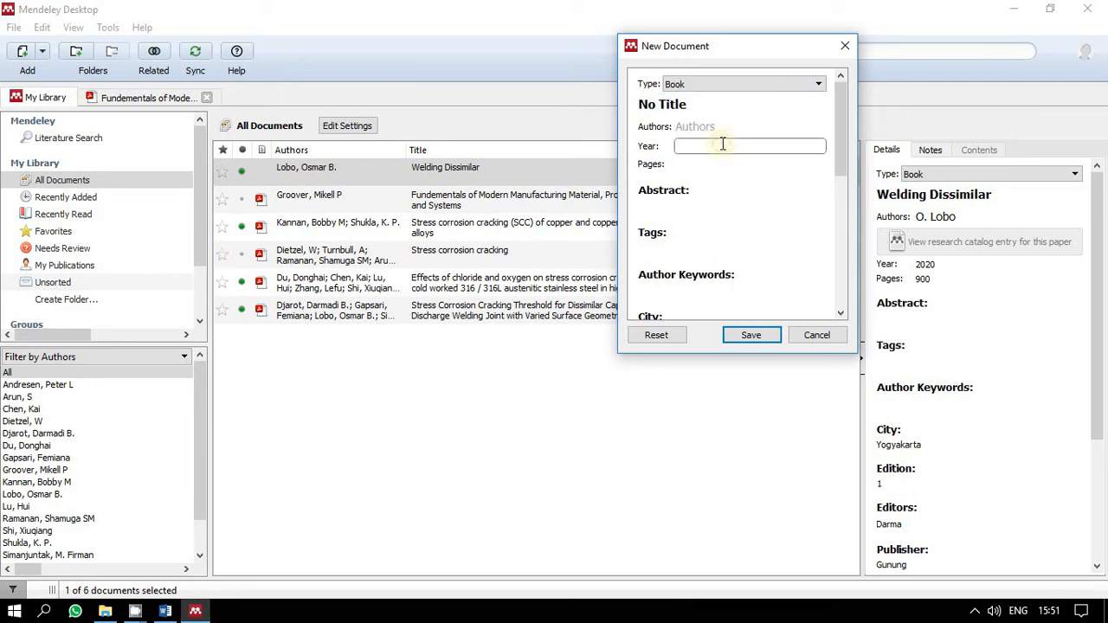
click(717, 164)
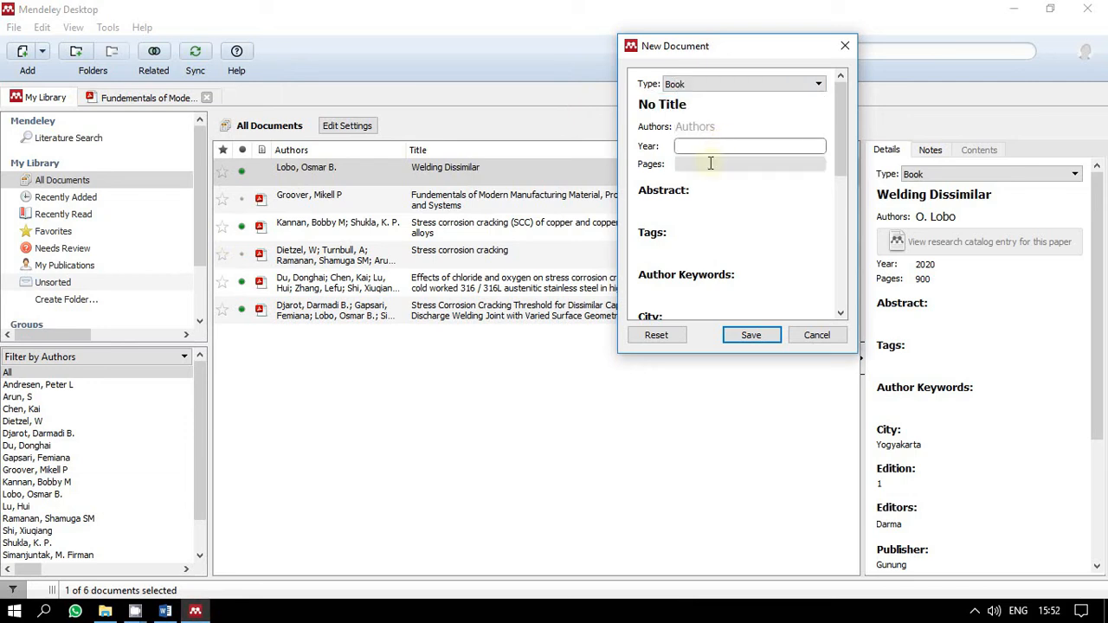
scroll(701, 207, down, 2)
scroll(700, 212, up, 2)
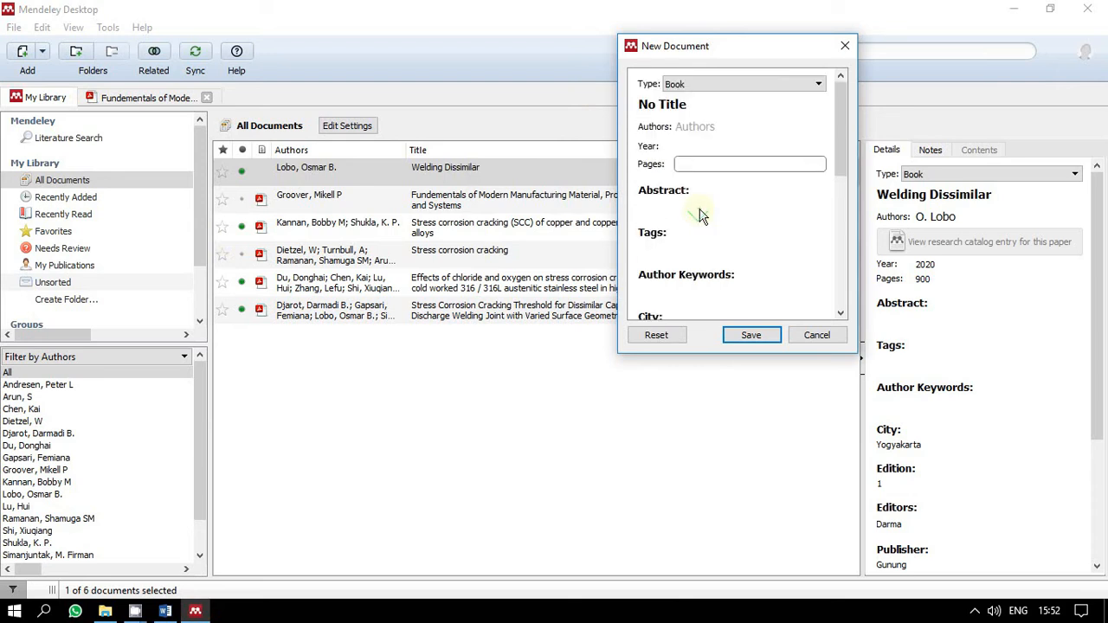
click(699, 210)
scroll(681, 208, down, 1)
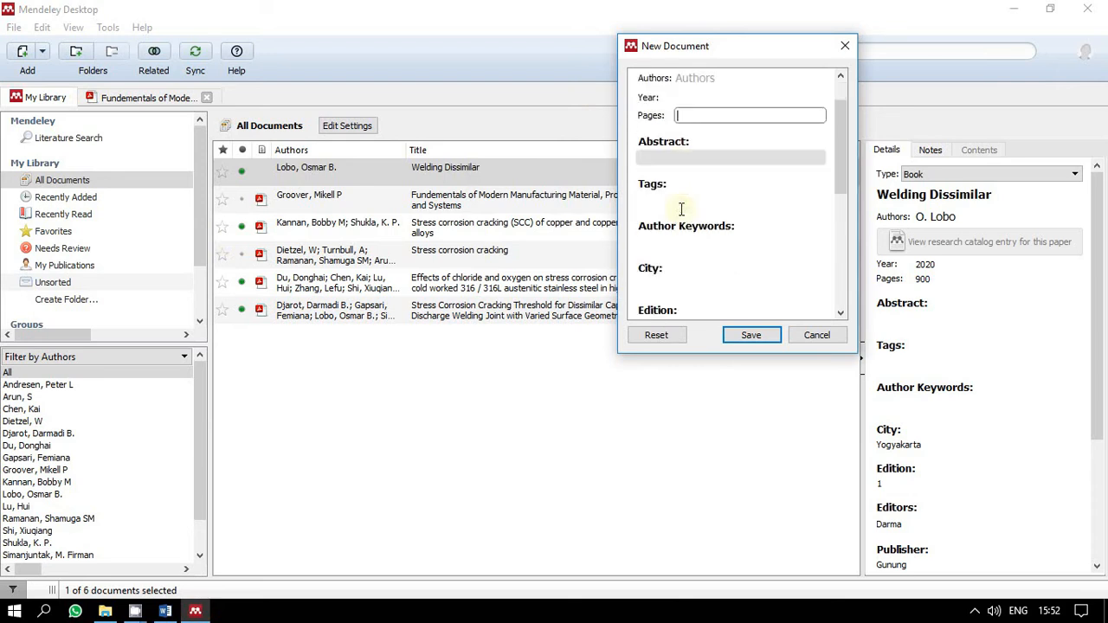
scroll(682, 208, down, 1)
click(670, 238)
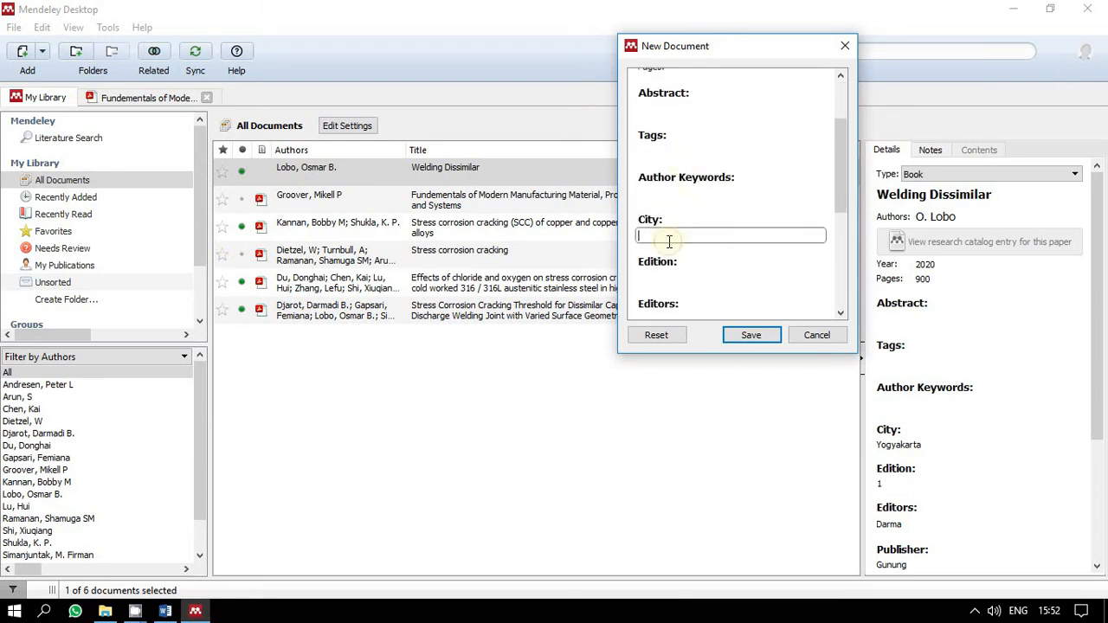
scroll(669, 241, down, 1)
click(715, 227)
scroll(715, 223, down, 1)
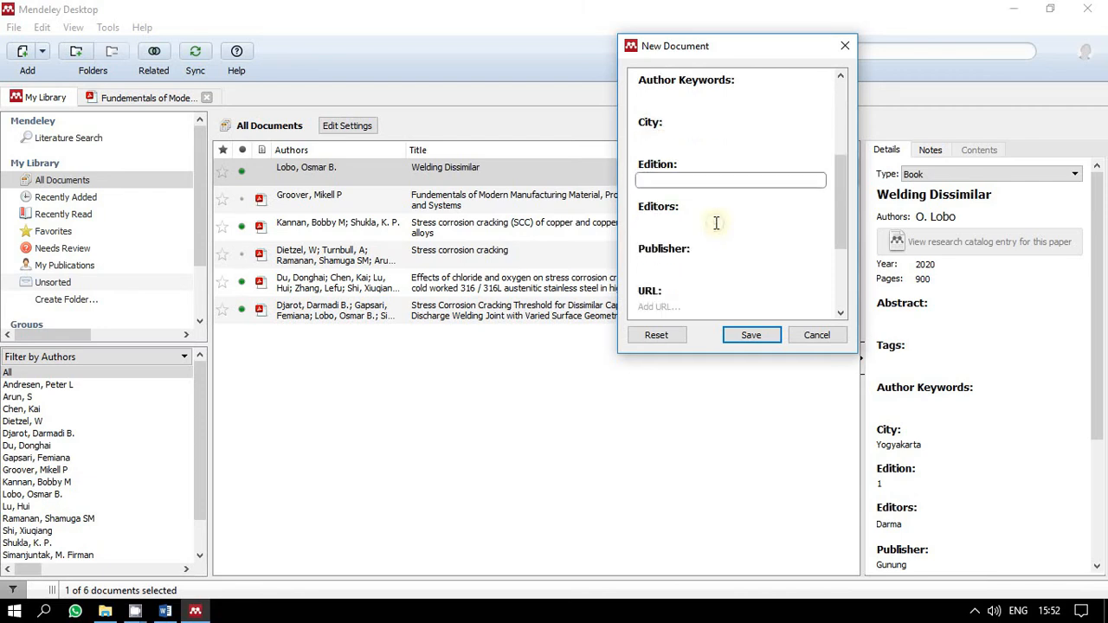
click(715, 222)
click(702, 258)
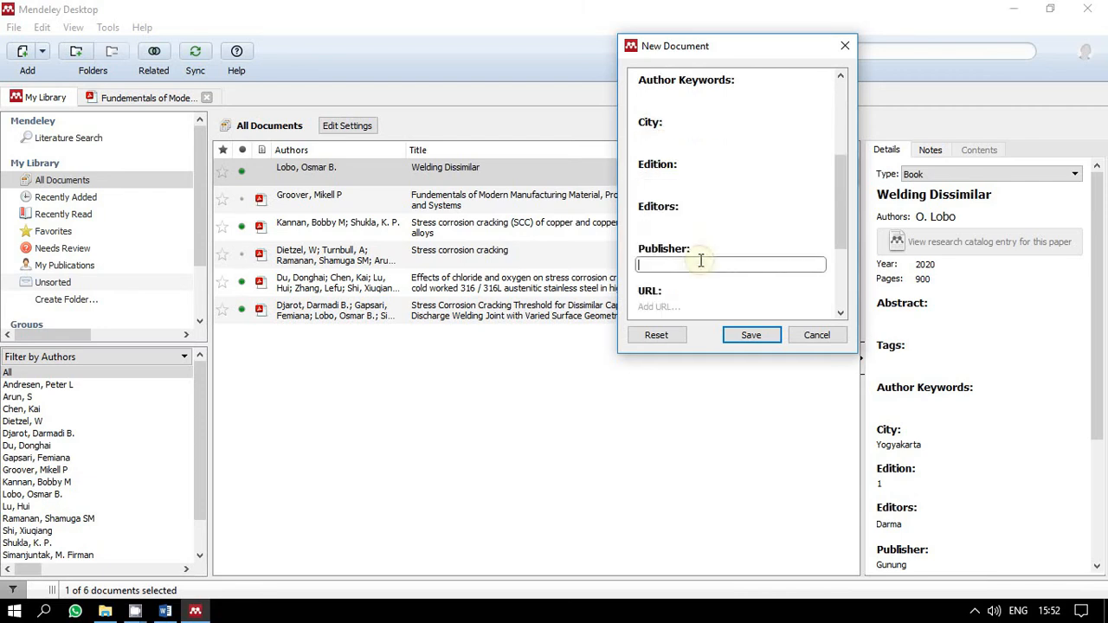
scroll(703, 257, down, 2)
scroll(701, 256, down, 1)
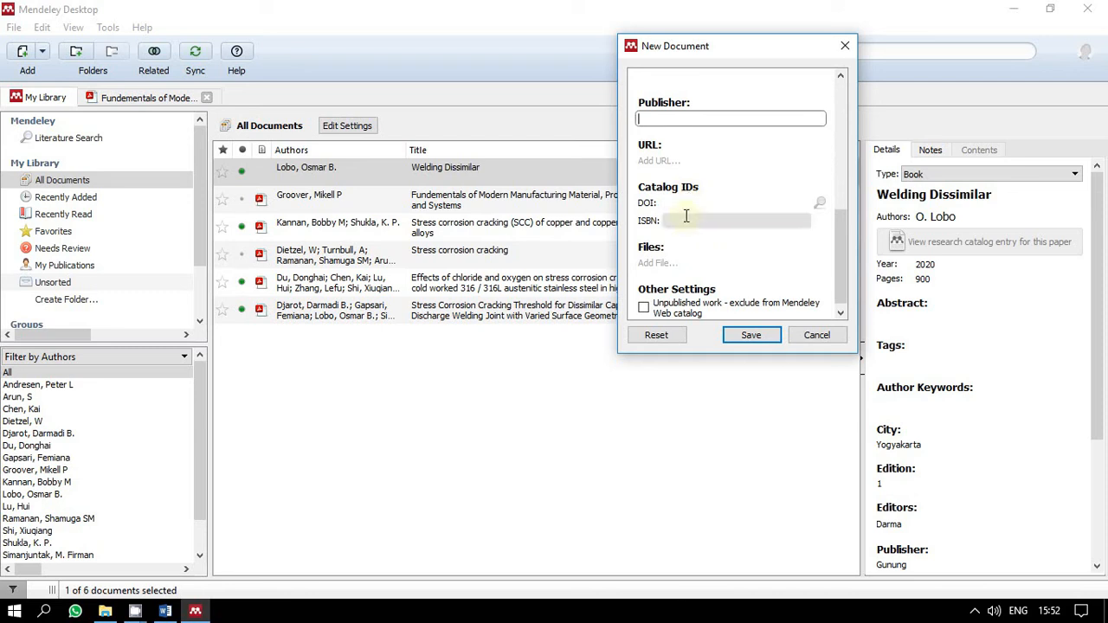
scroll(685, 220, down, 1)
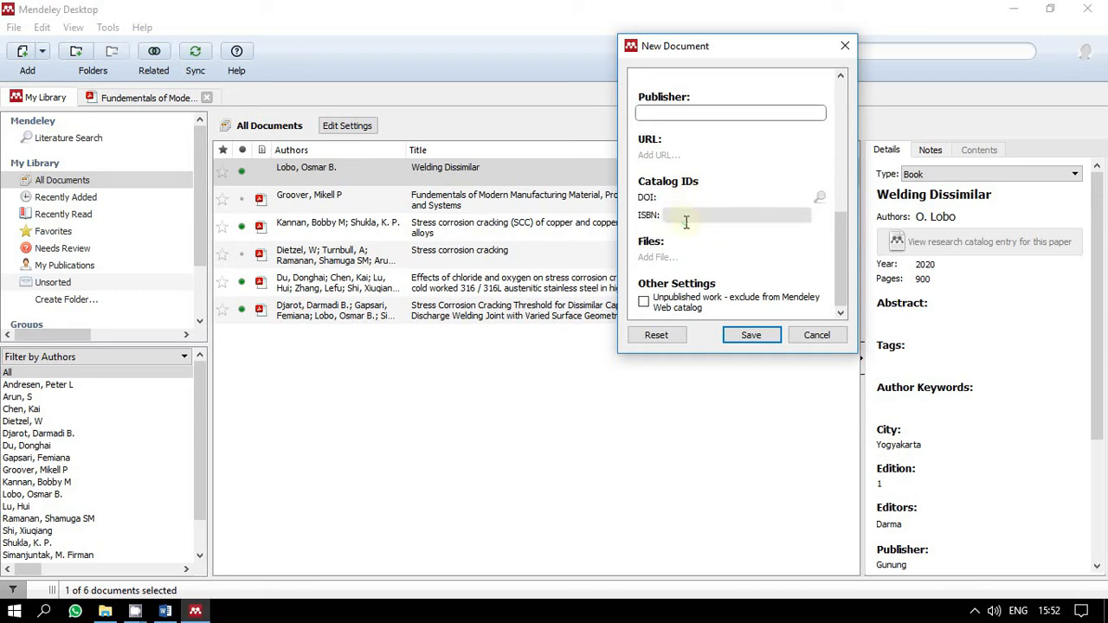
click(809, 335)
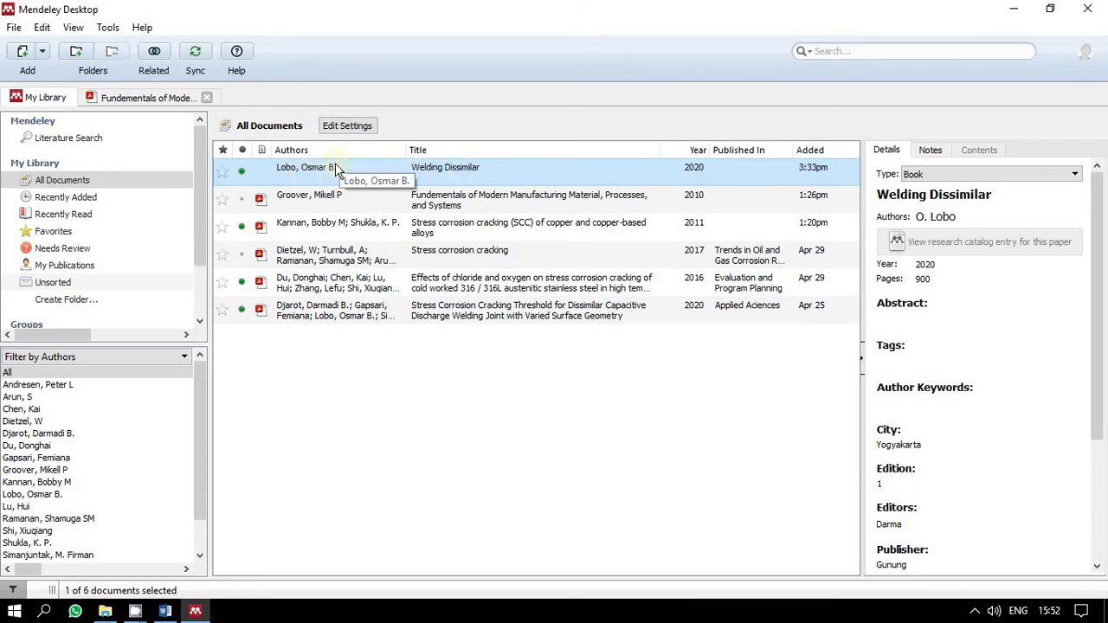
Start another manual document entry, browse the document types and keep Journal Article as the type.
click(15, 28)
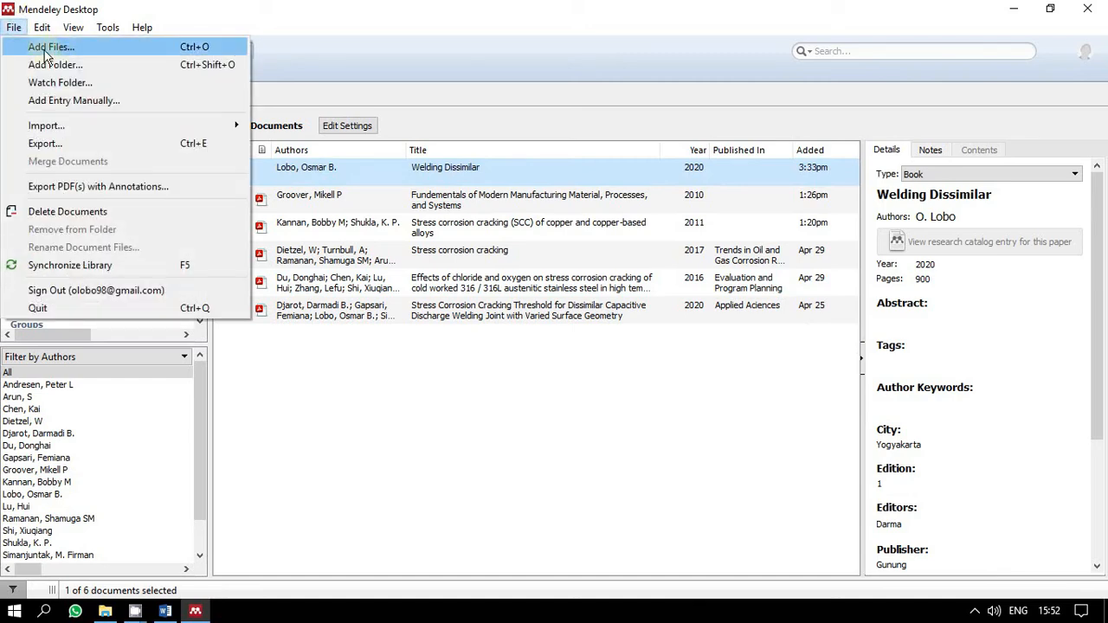
click(87, 98)
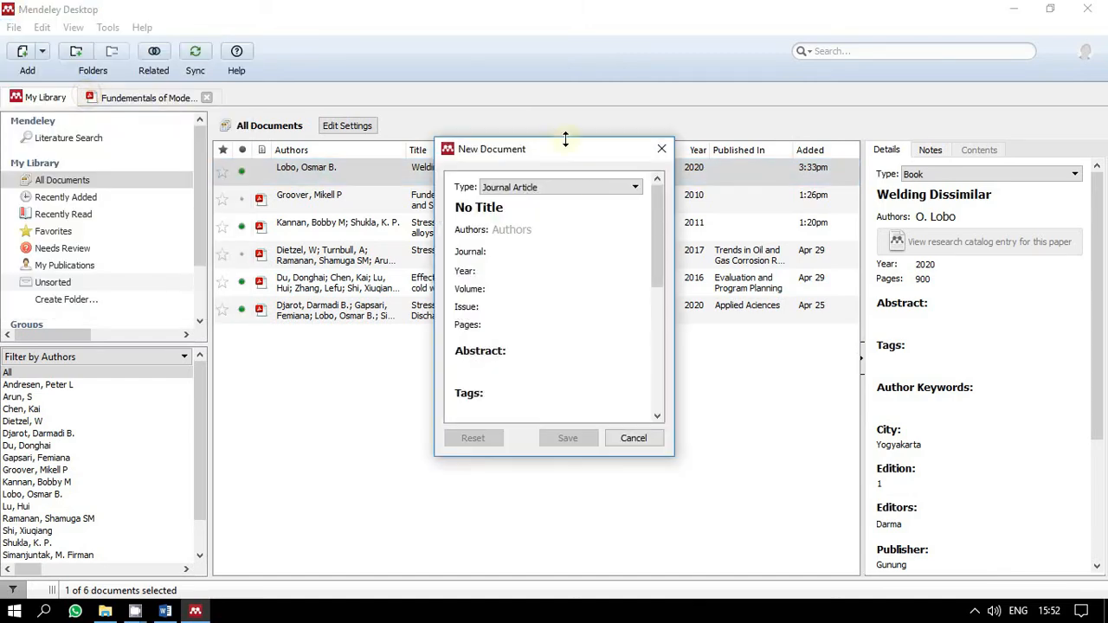
click(592, 188)
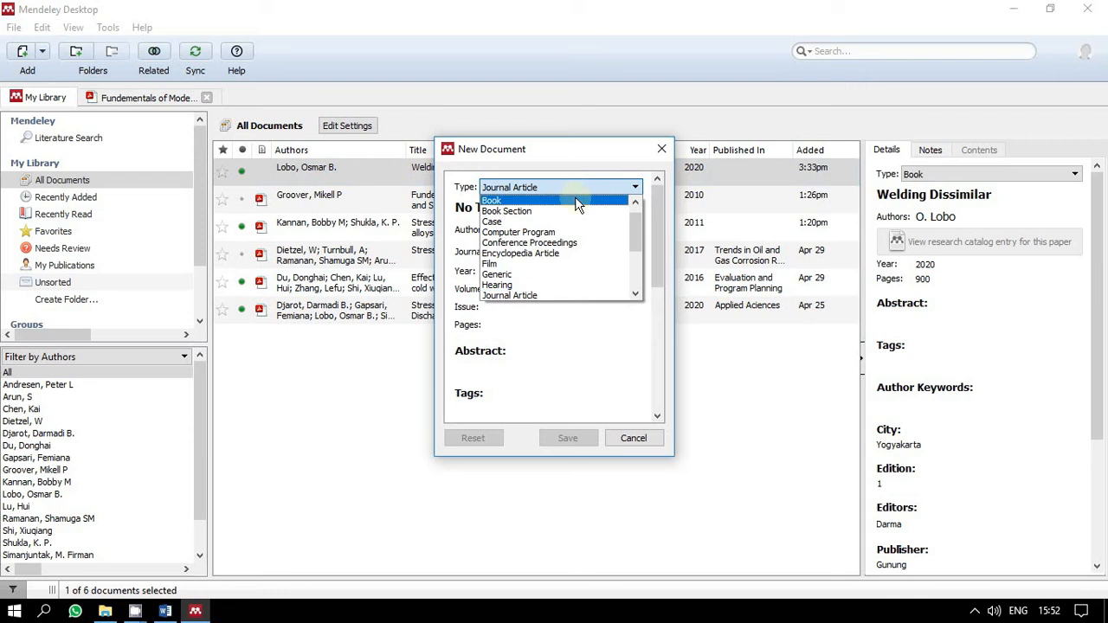
scroll(549, 281, down, 1)
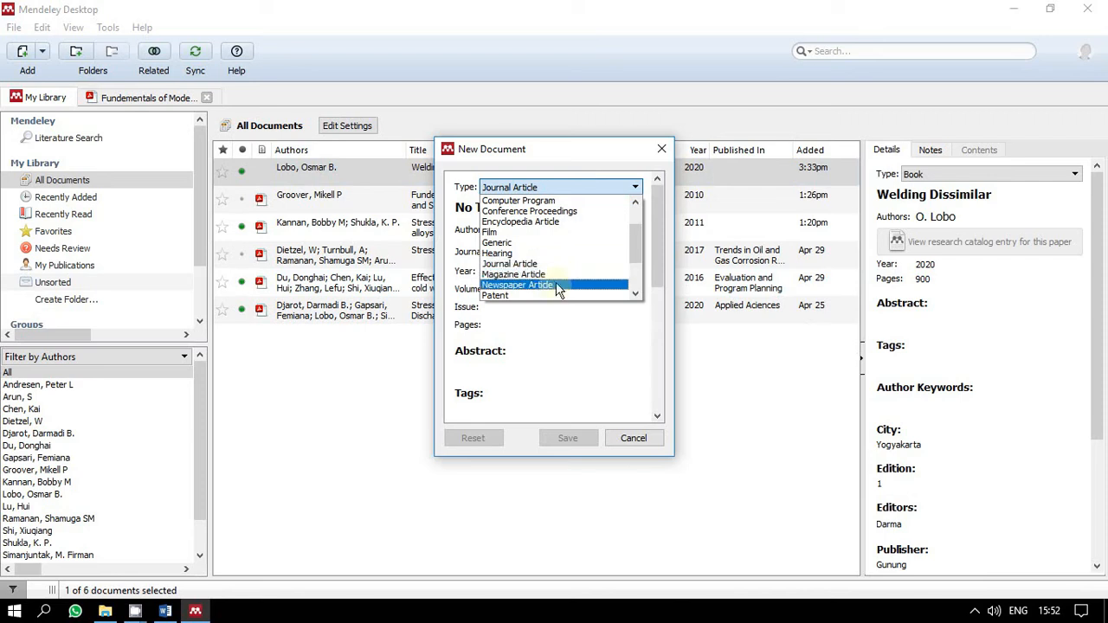
scroll(557, 293, down, 1)
scroll(557, 293, down, 1)
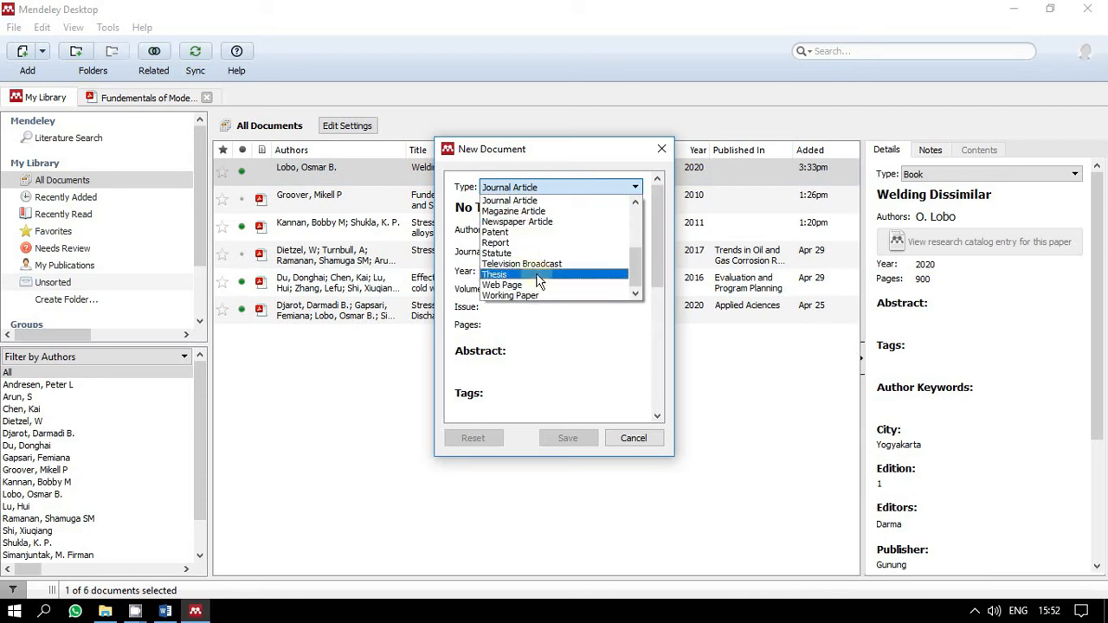
click(584, 338)
Enter "Pengelasan di Bawah Air" as the title of the new journal article entry.
click(594, 230)
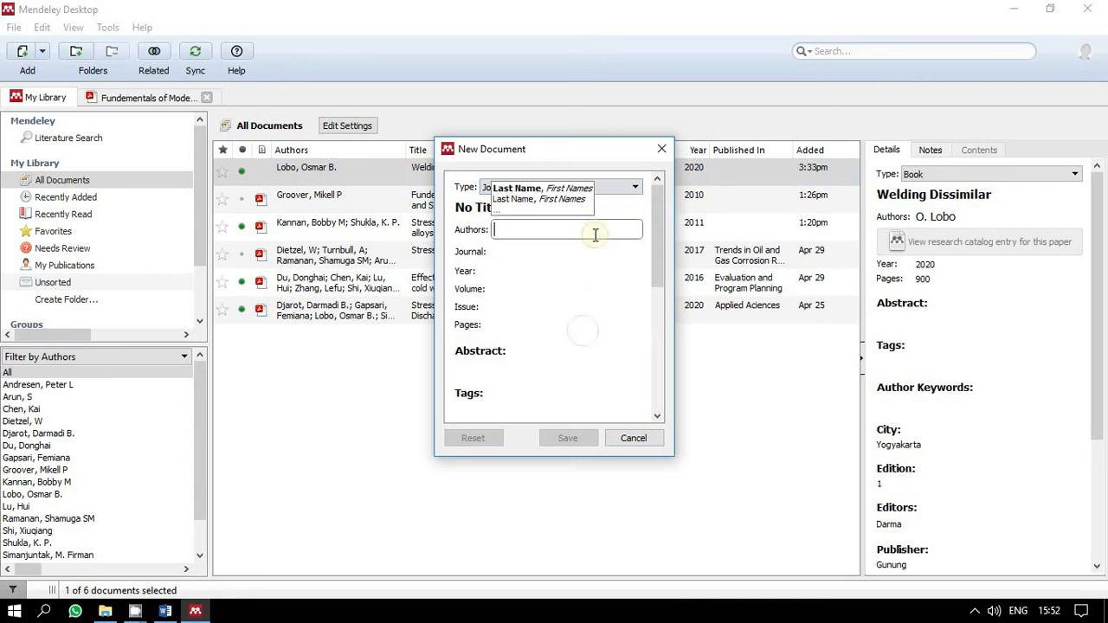
click(524, 205)
drag(525, 206, 432, 214)
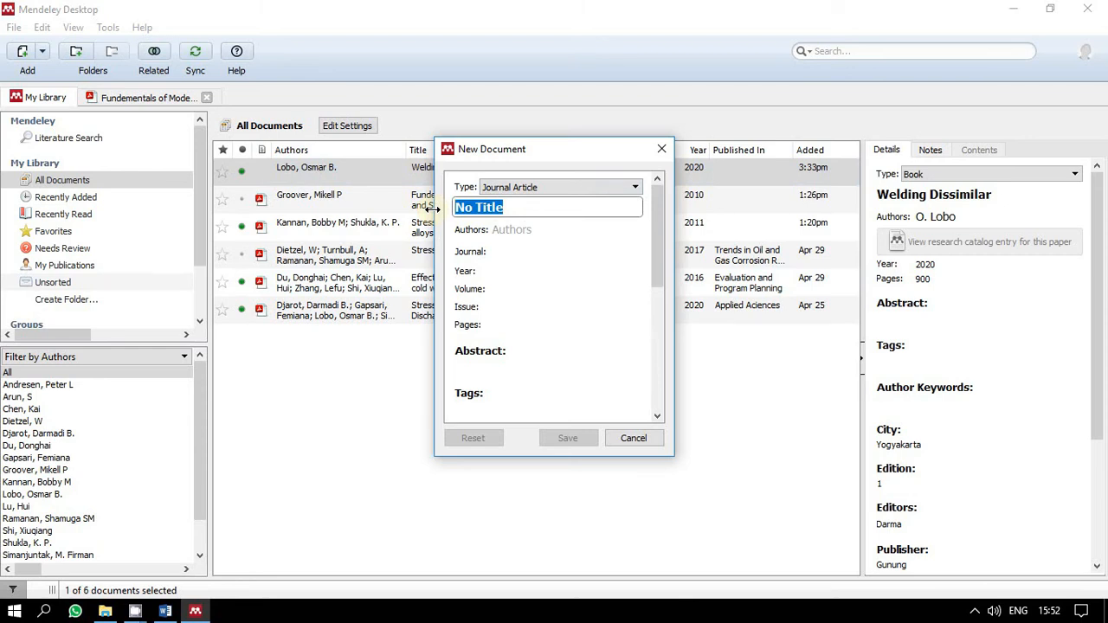
text(pENGE)
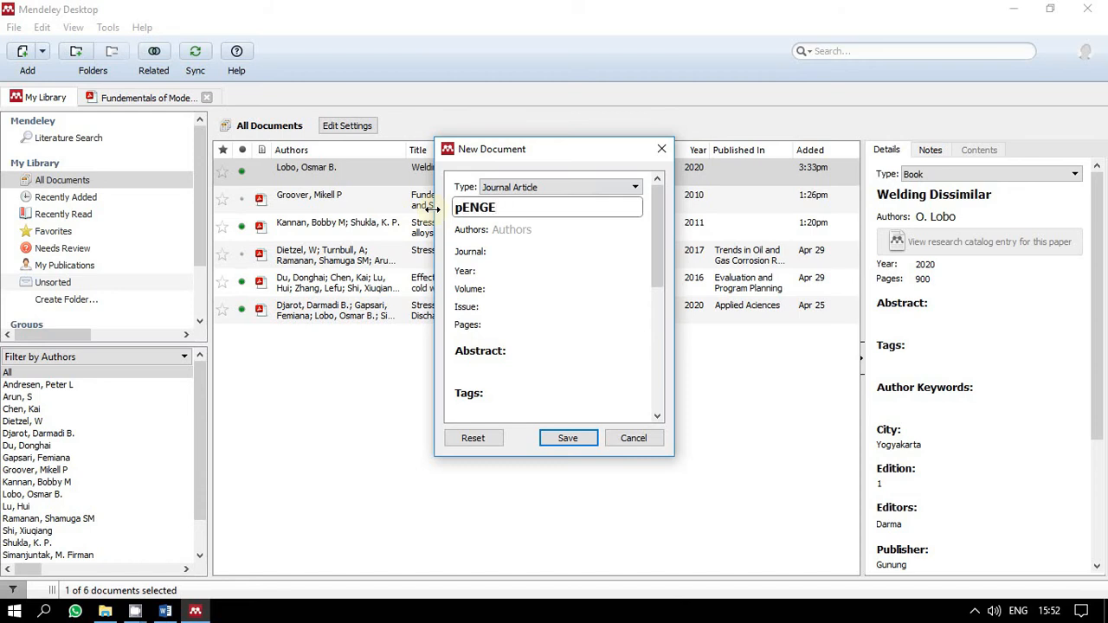
key(BackSpace)
key(BackSpace)
key(BackSpace)
key(BackSpace)
key(BackSpace)
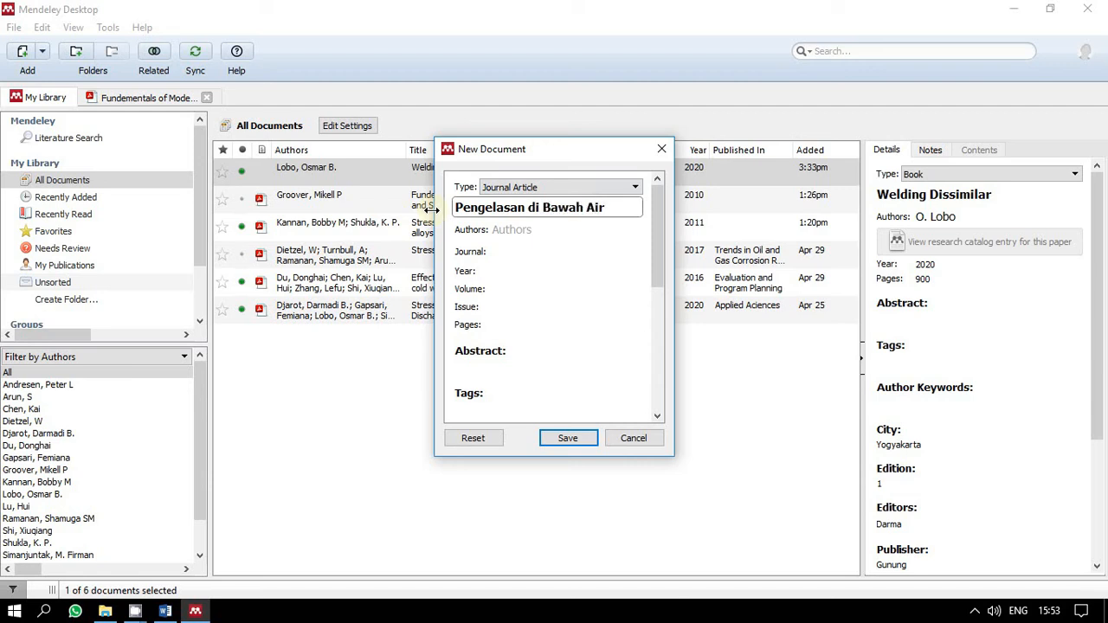
click(544, 229)
text(Osmar)
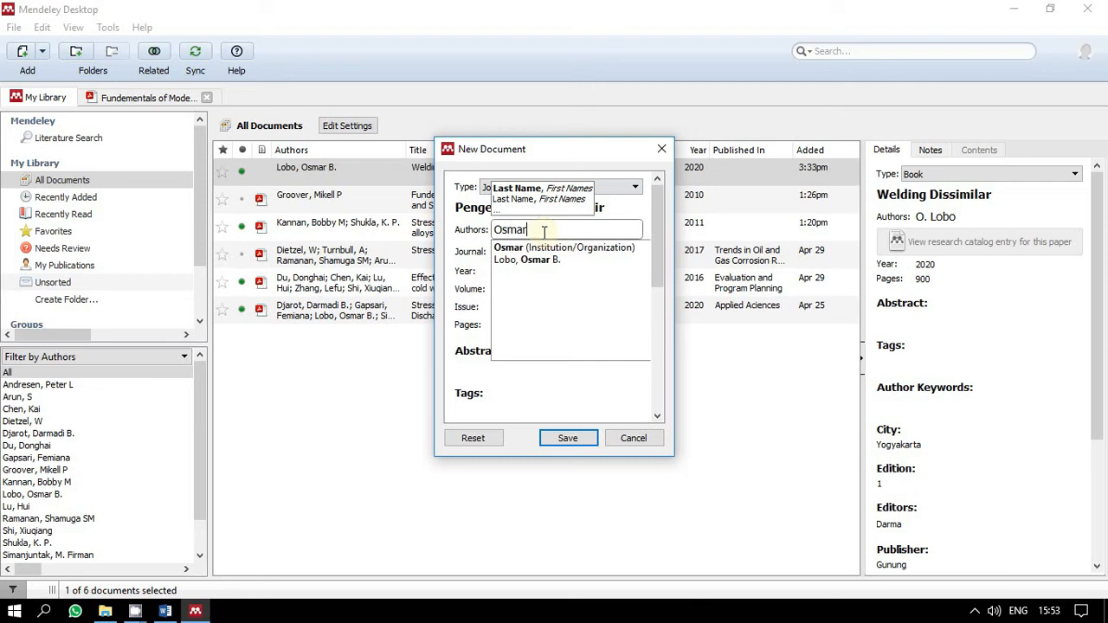
key(Down)
key(Return)
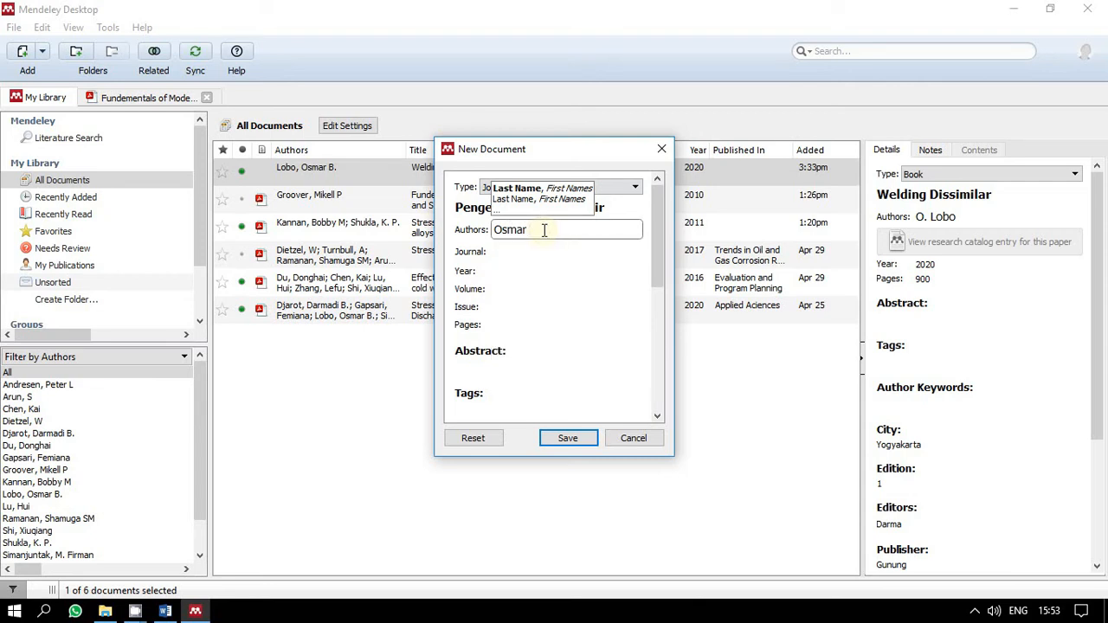
click(465, 241)
click(555, 231)
Replace the author entry with the author's full name in last name, first names order.
double_click(494, 229)
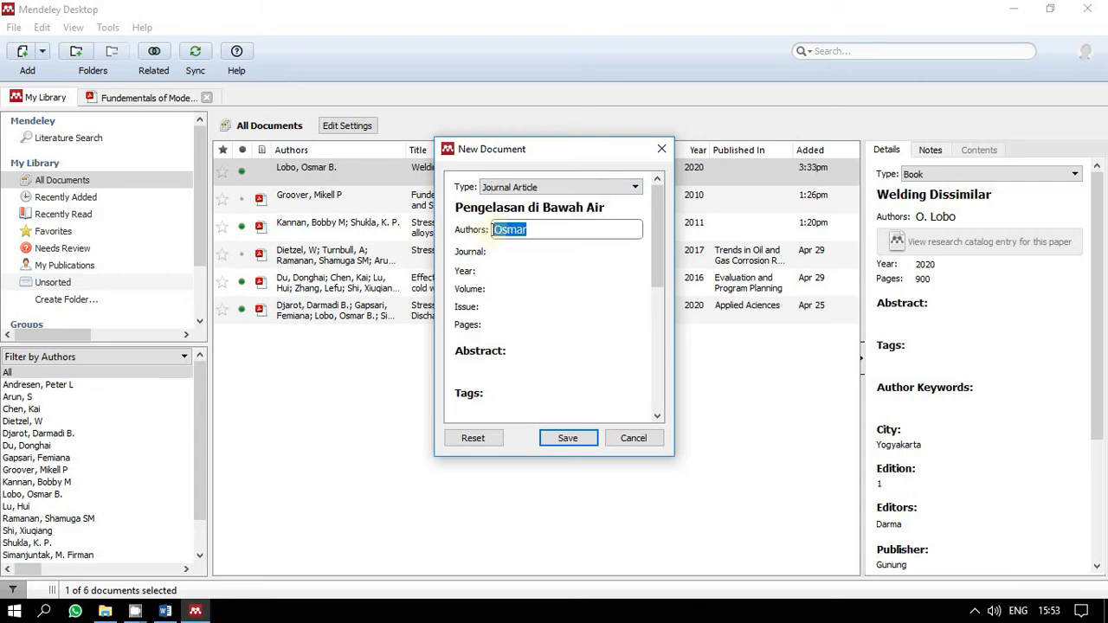
text(Lobo)
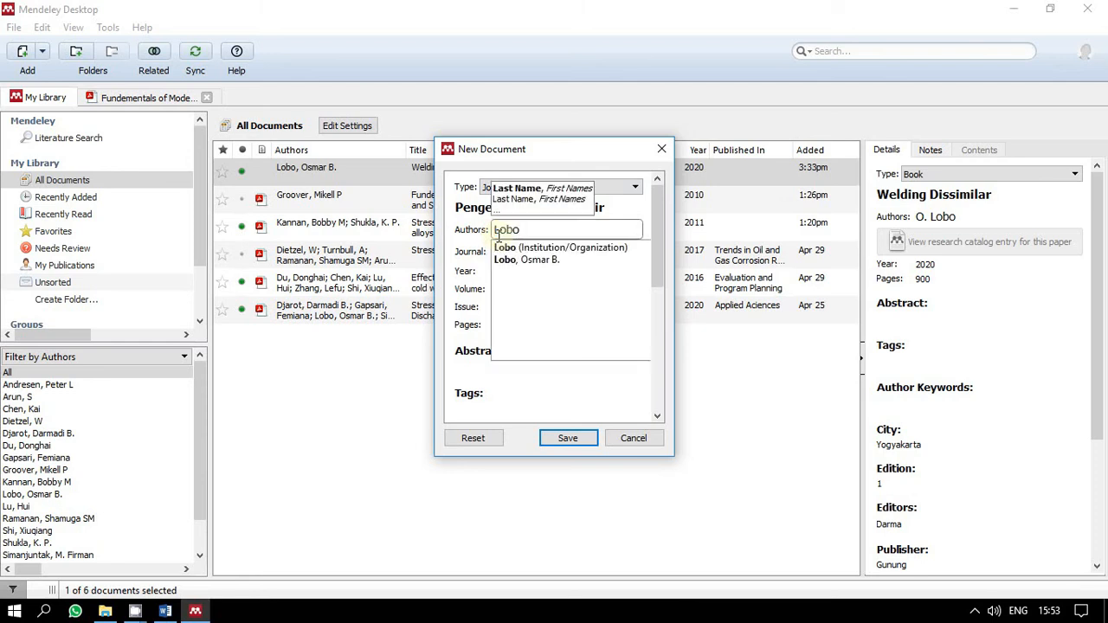
key(Down)
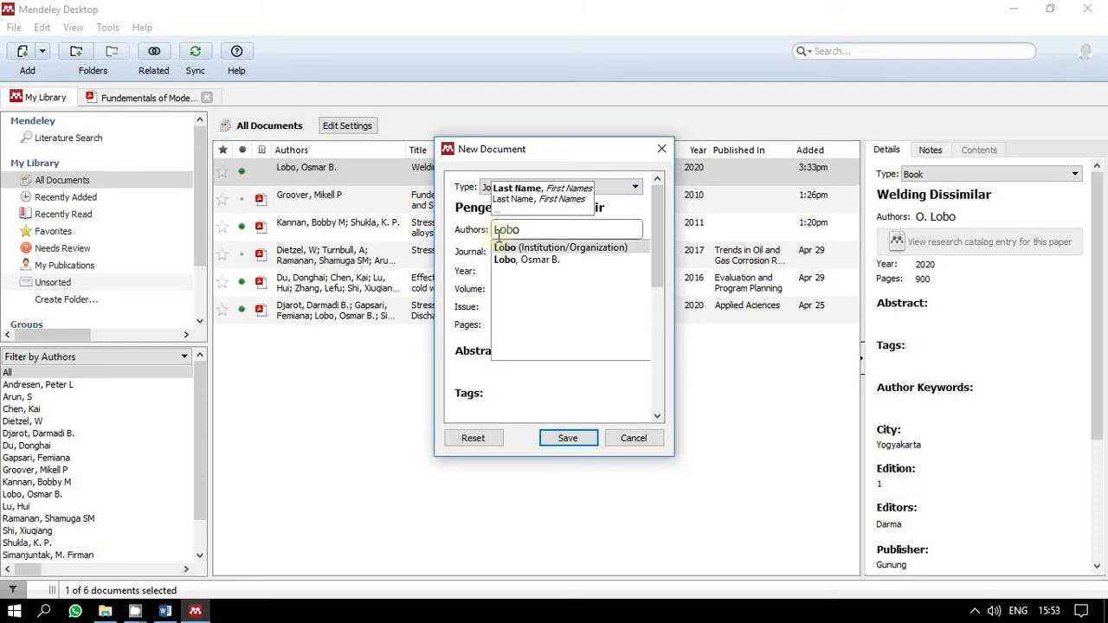
key(Down)
text(,)
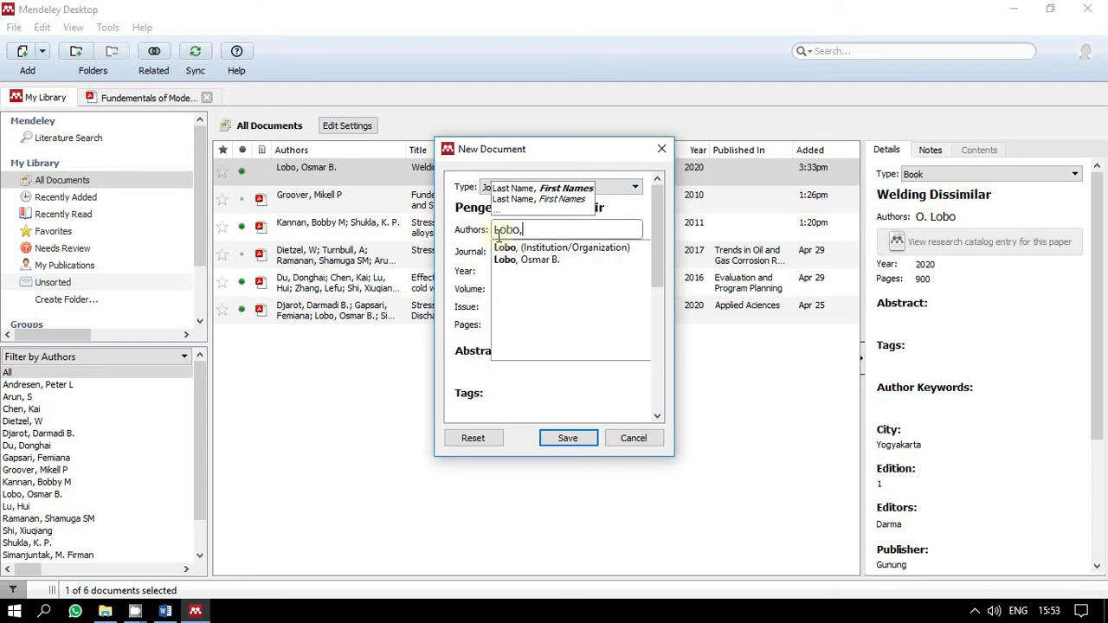
text( Osmar B.)
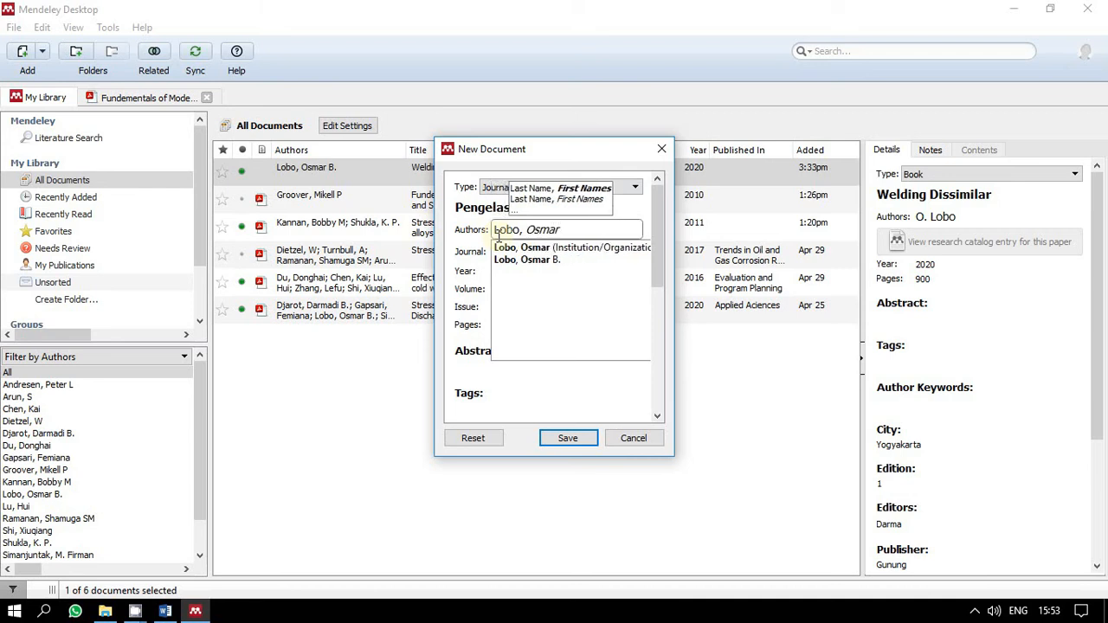
click(452, 251)
click(527, 251)
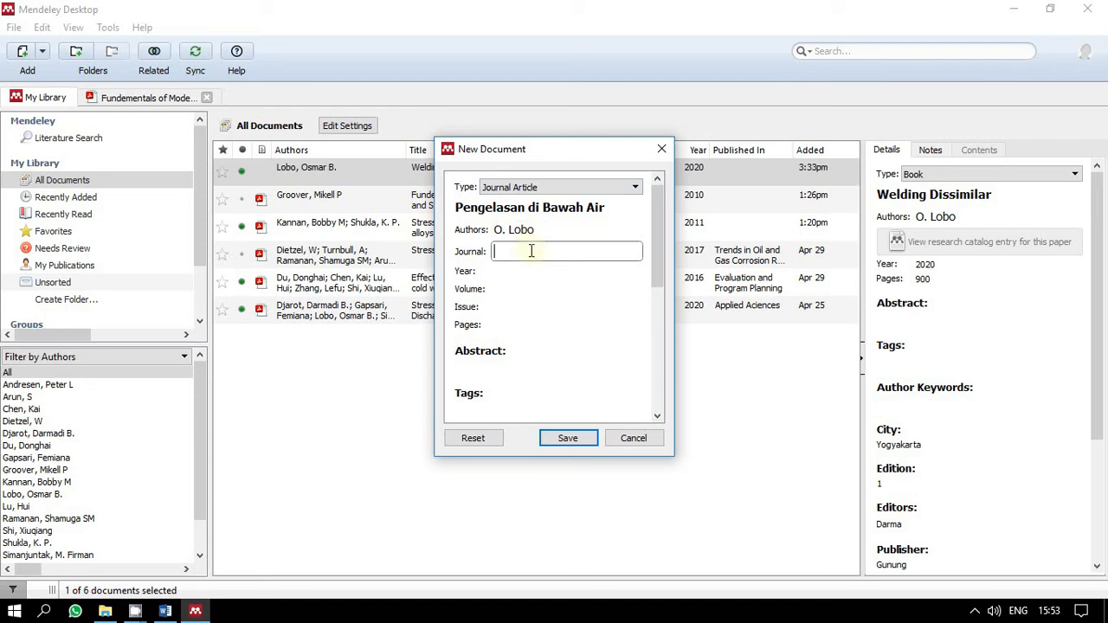
Try the Book, Magazine Article and Newspaper Article types for the new entry and set its type to Book.
click(531, 187)
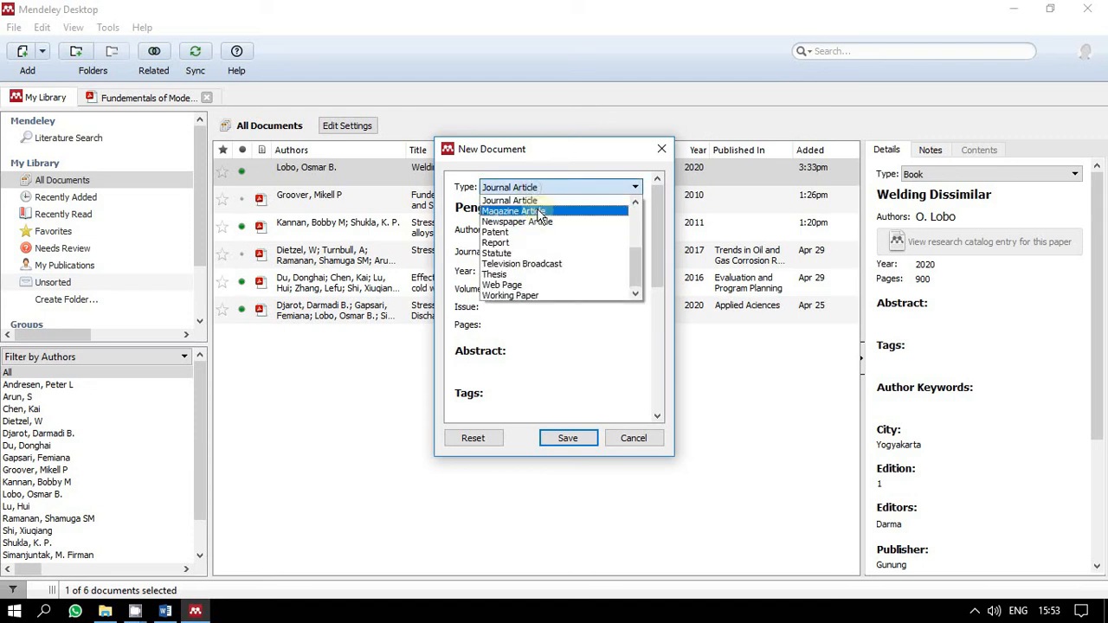
scroll(560, 214, up, 3)
click(554, 209)
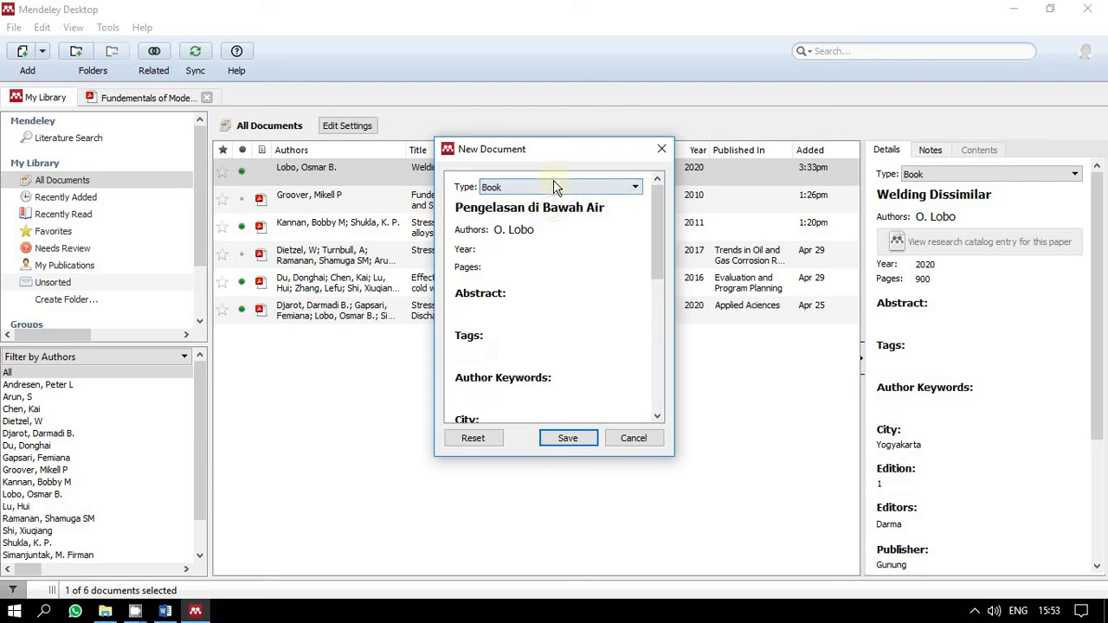
click(555, 187)
scroll(550, 260, down, 1)
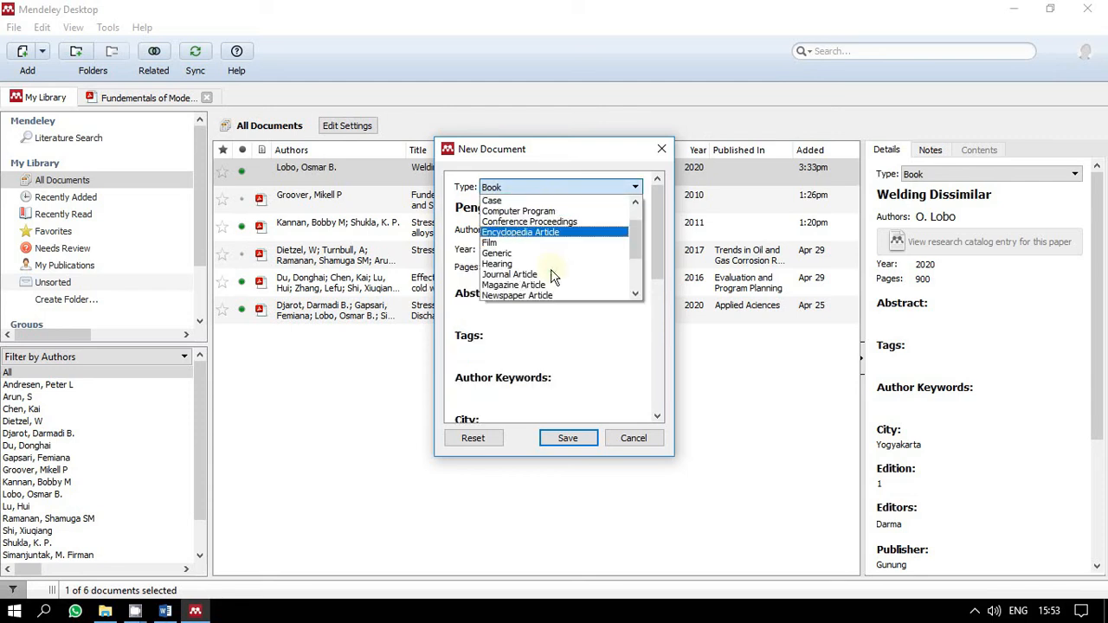
click(543, 284)
click(607, 186)
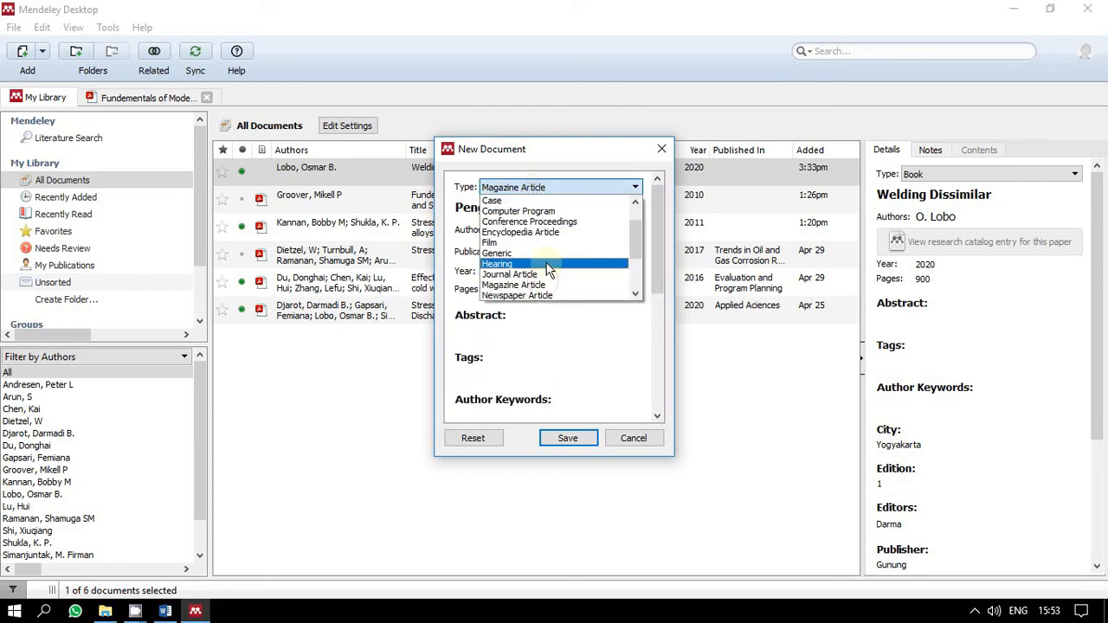
click(540, 293)
click(532, 186)
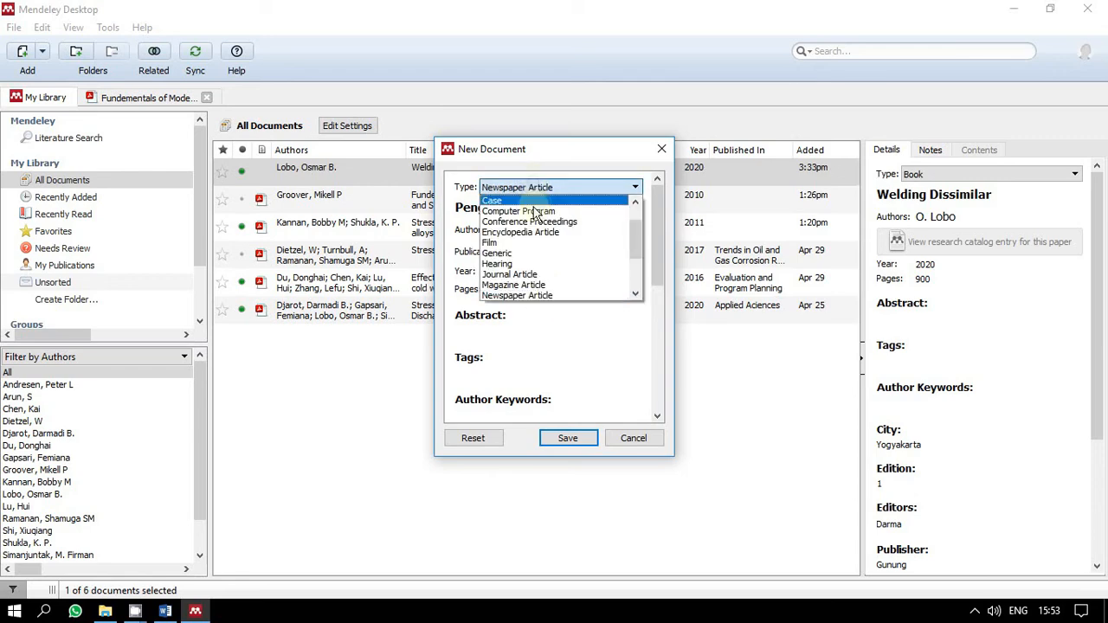
scroll(531, 232, up, 1)
click(531, 210)
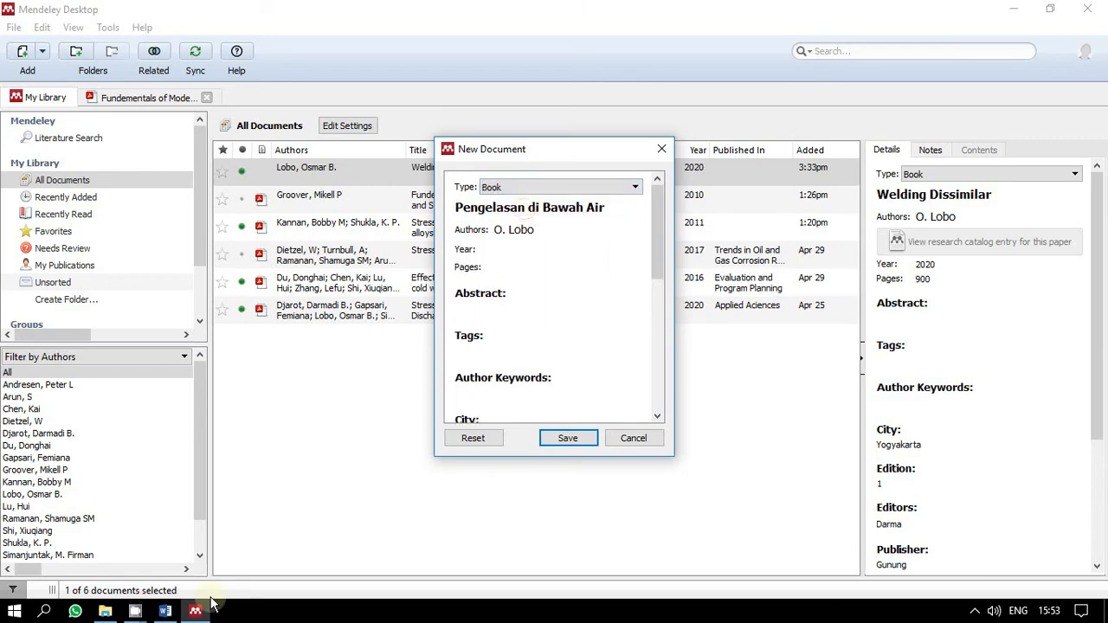
Switch to Word and examine how entries [1] and [2] are written in the DAFTAR PUSTAKA bibliography.
click(166, 611)
scroll(439, 336, down, 3)
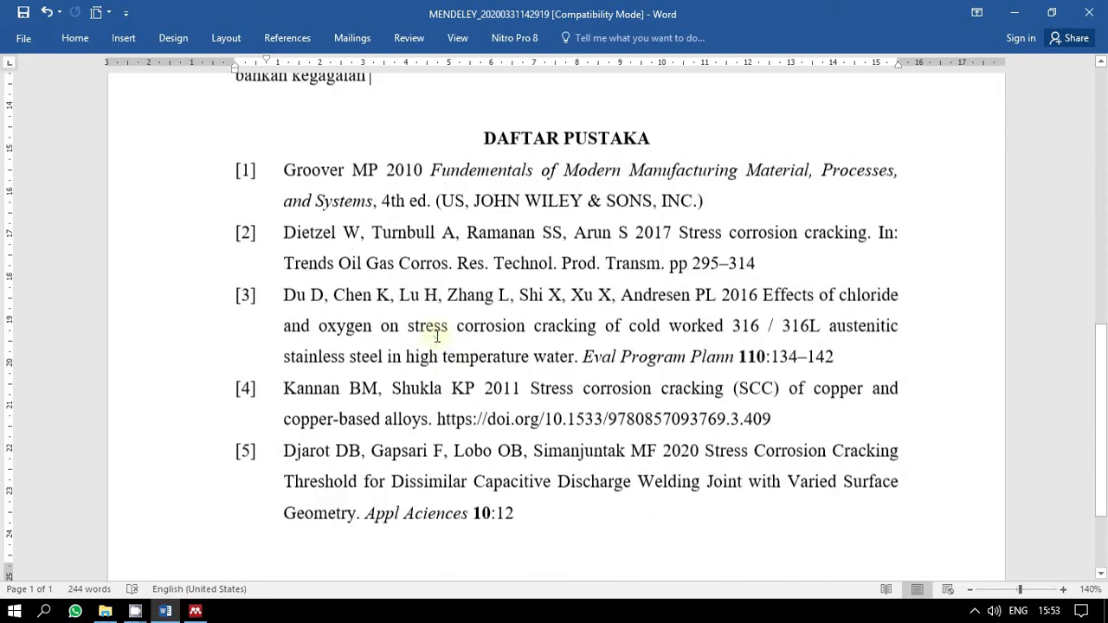
click(520, 152)
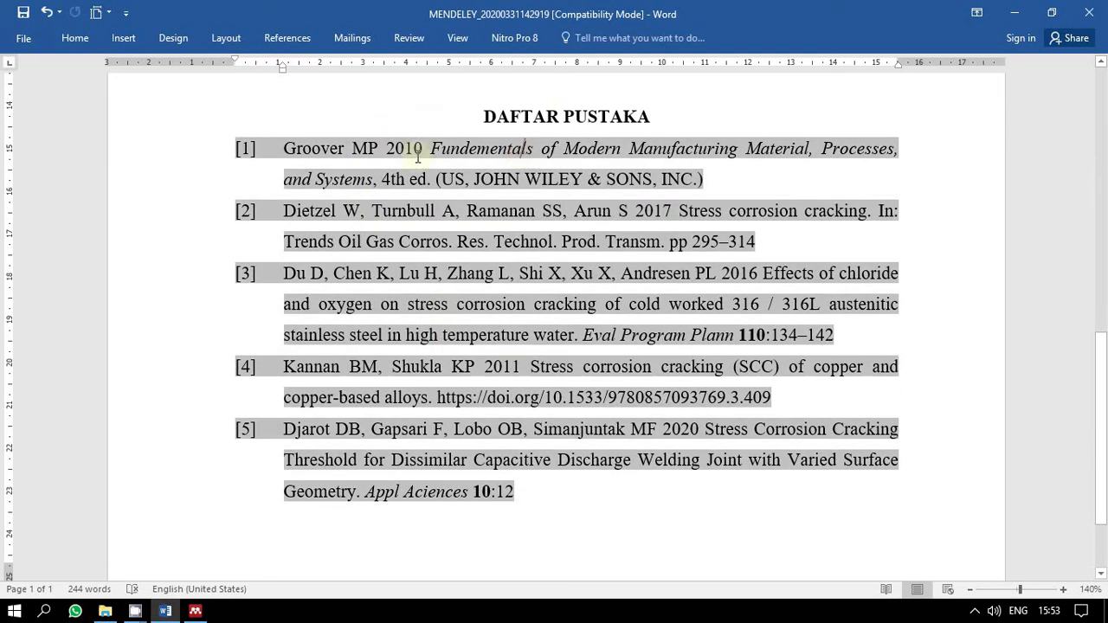
drag(321, 151, 412, 176)
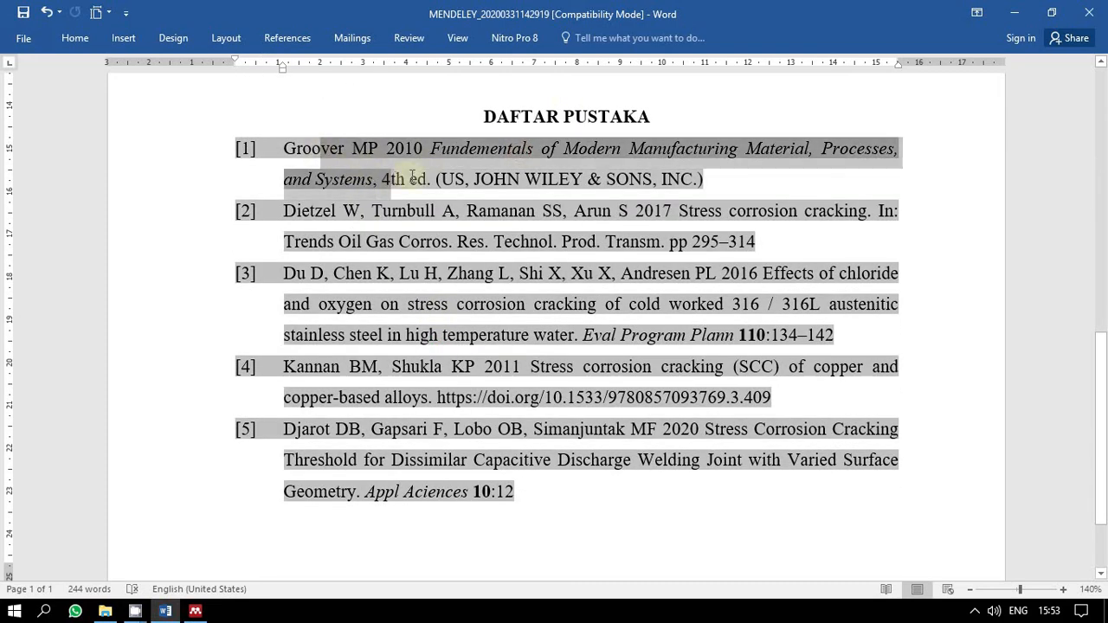
click(483, 179)
drag(460, 149, 481, 180)
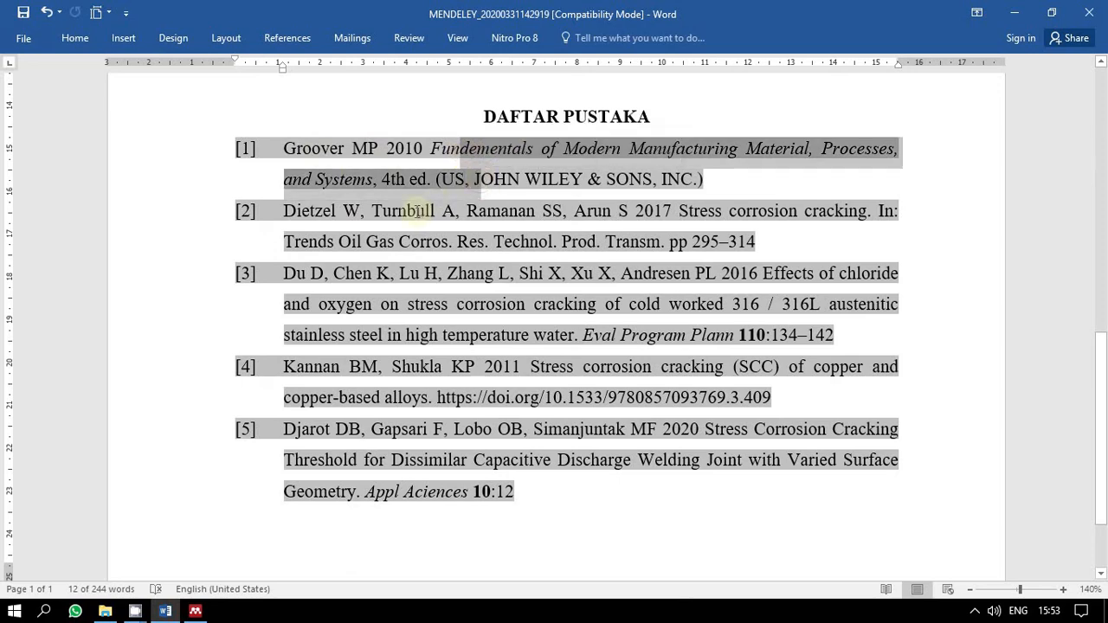
drag(418, 211, 519, 241)
click(531, 242)
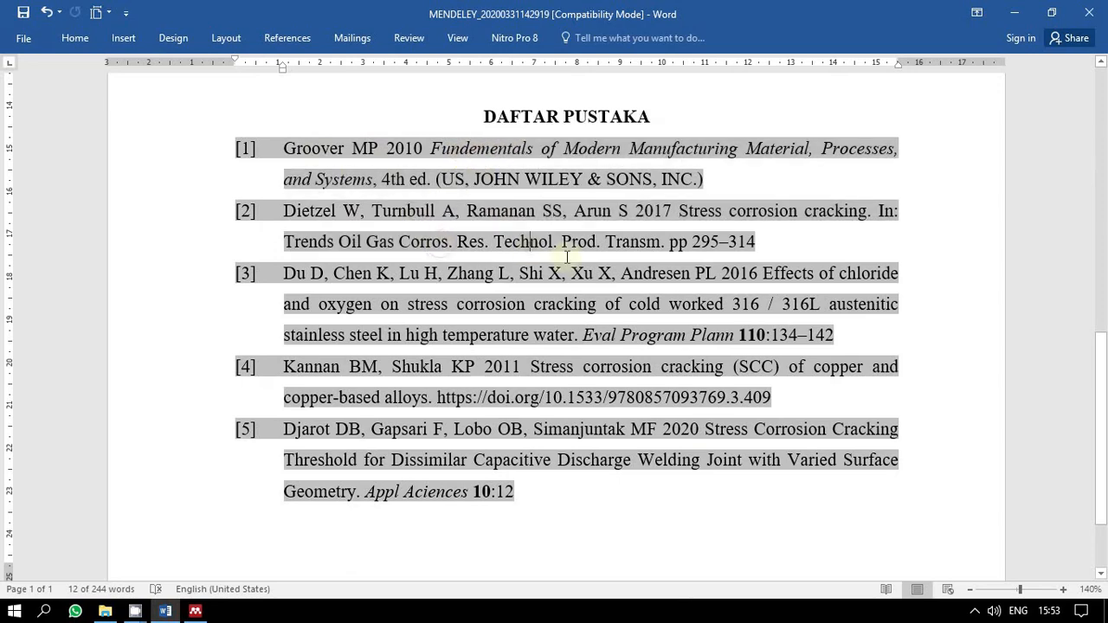
click(633, 514)
Return to Mendeley Desktop, keep Book as the type, and enter year 2019 and pages 800 for the new entry.
click(195, 611)
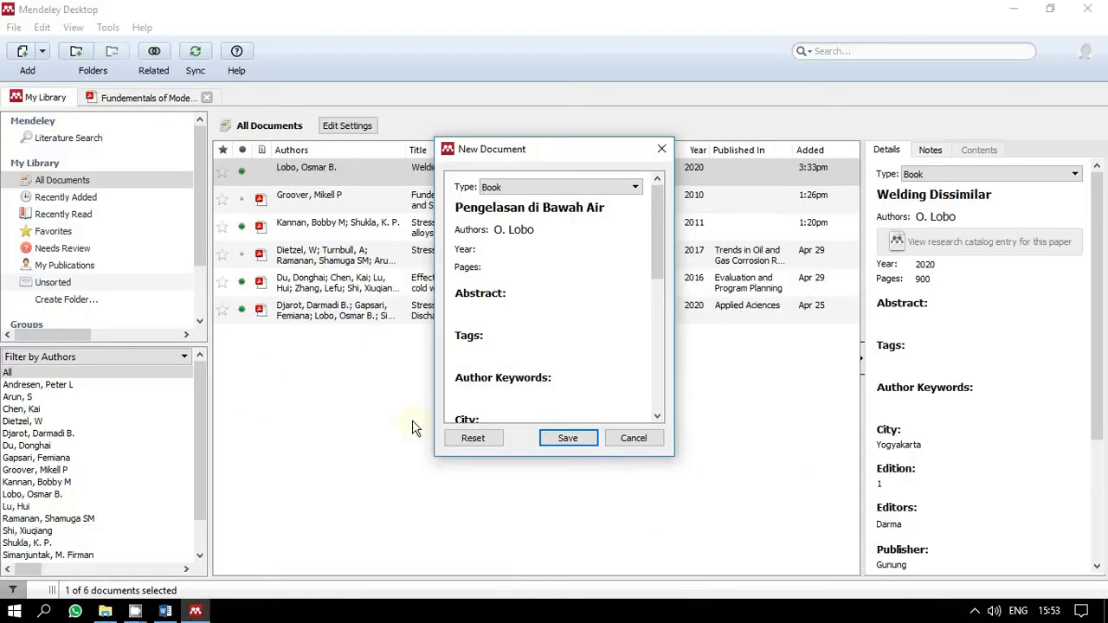
click(551, 187)
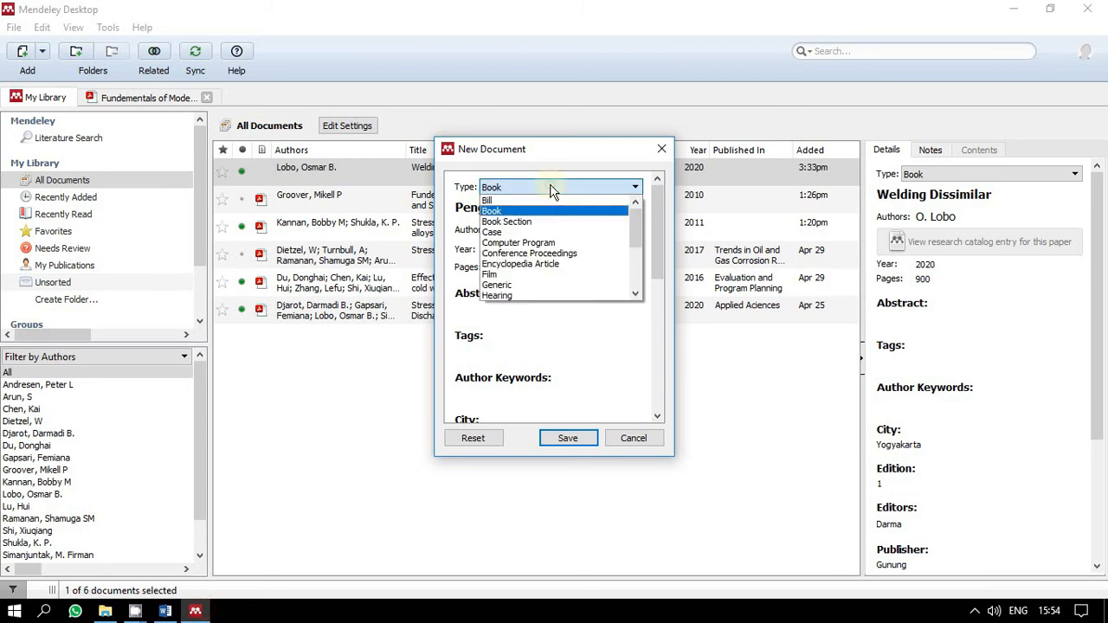
click(551, 187)
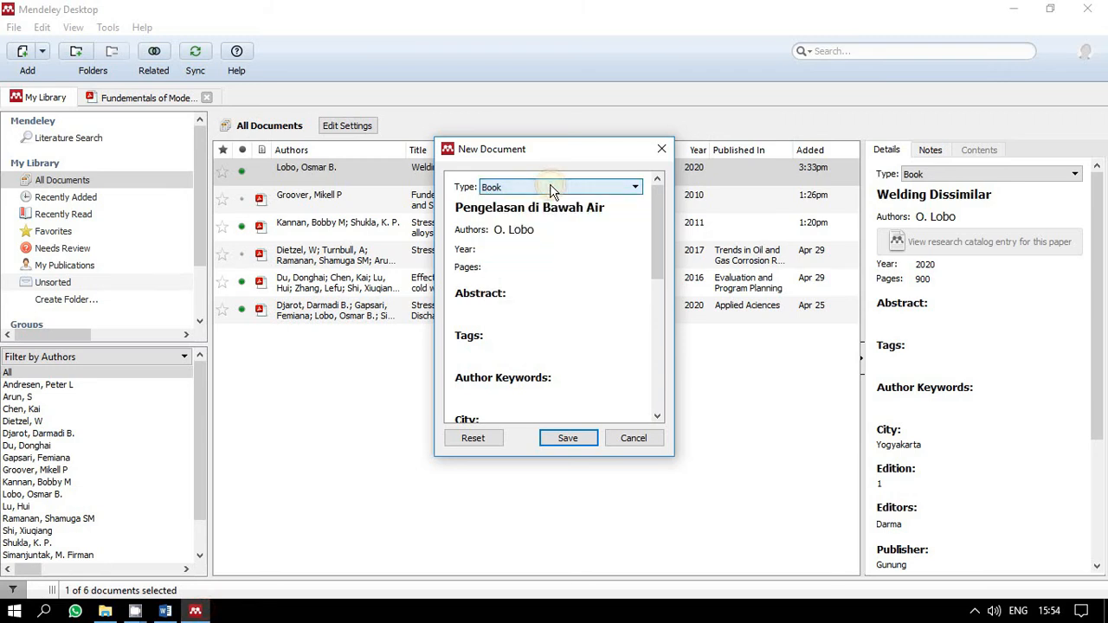
click(587, 251)
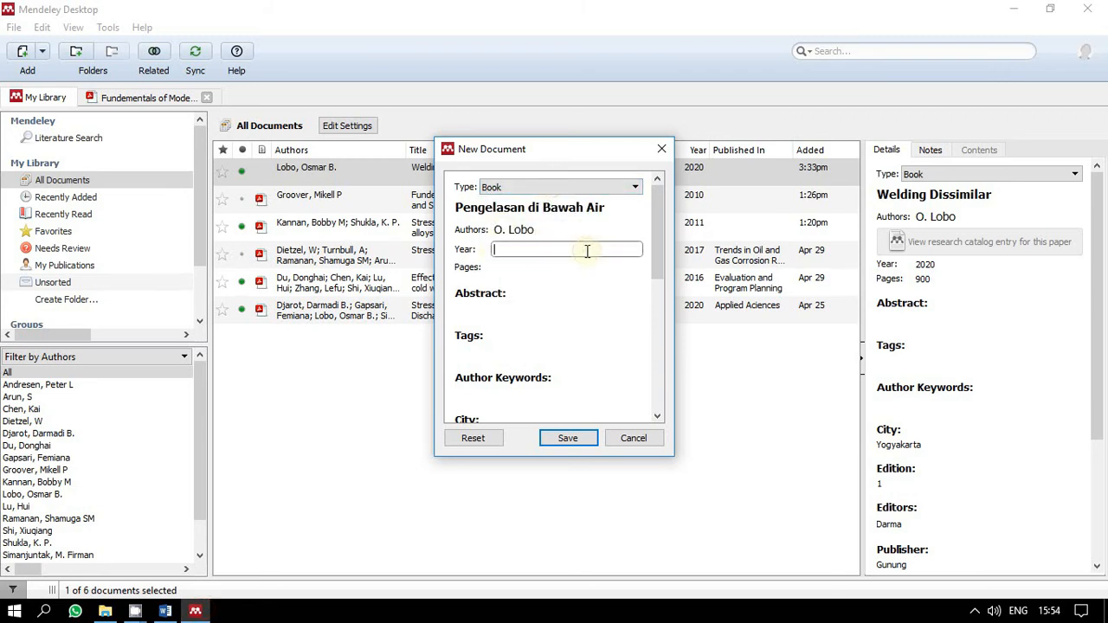
click(568, 266)
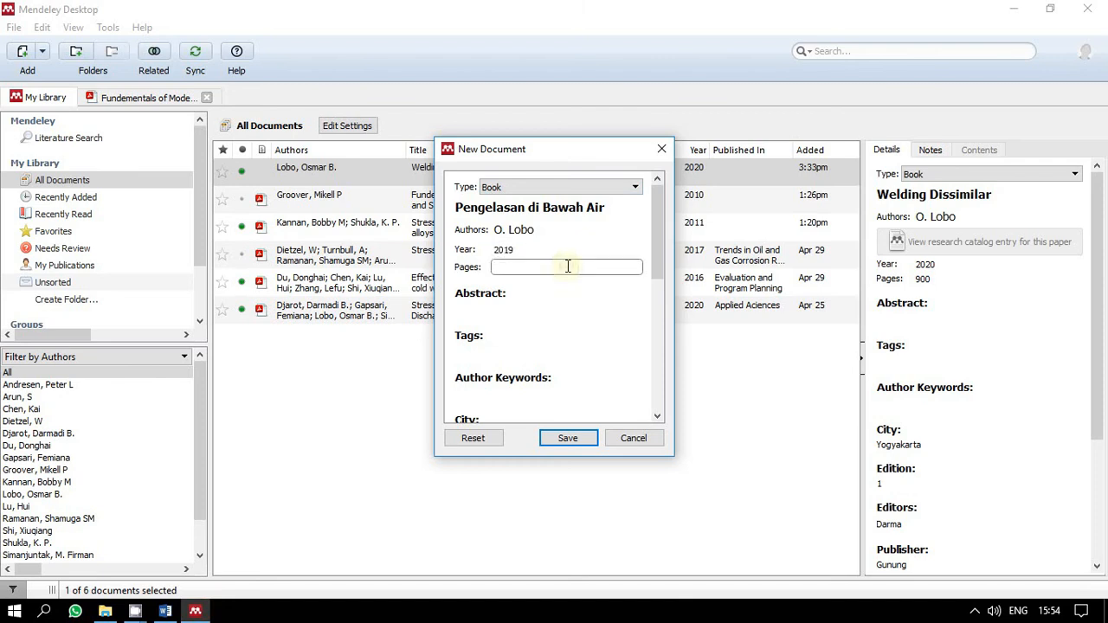
Enter Malang as the book's city and 1 as its edition.
scroll(510, 330, down, 1)
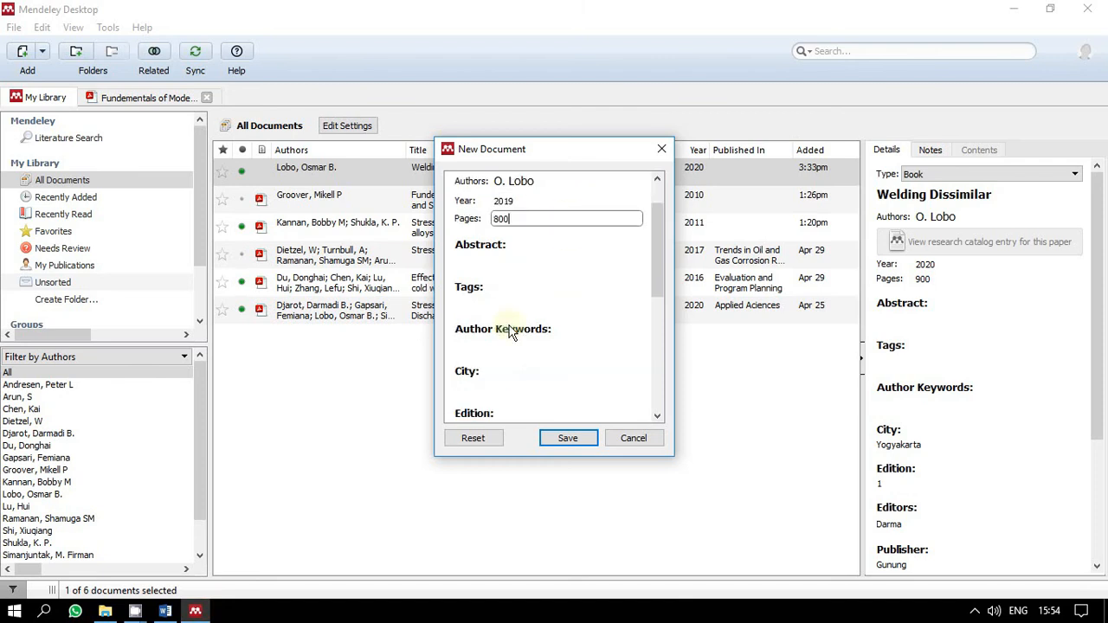
click(497, 391)
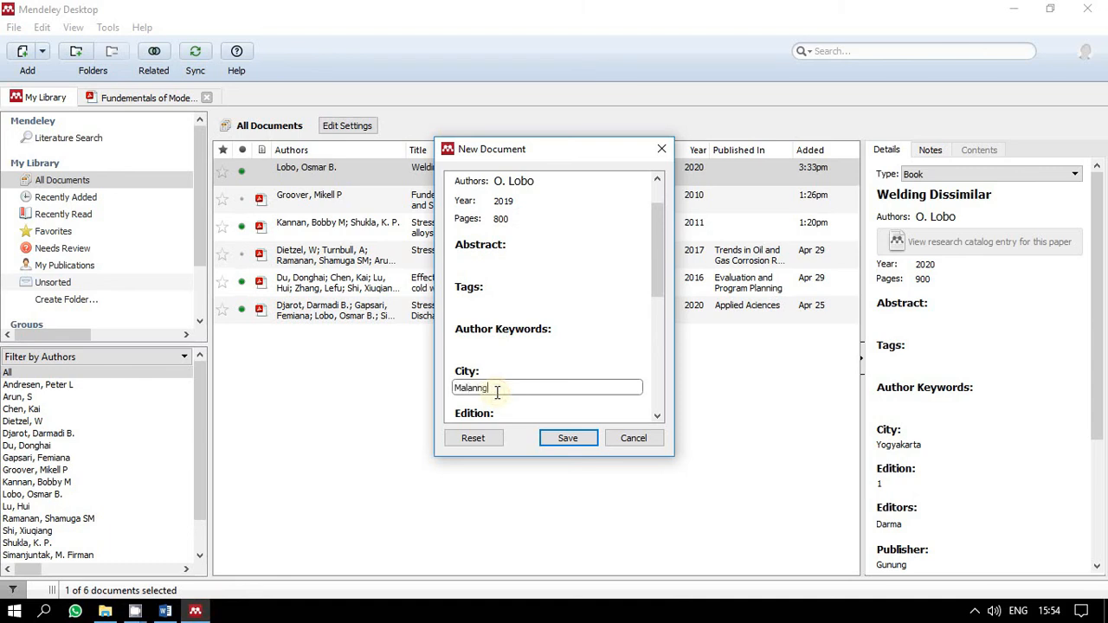
scroll(497, 391, down, 1)
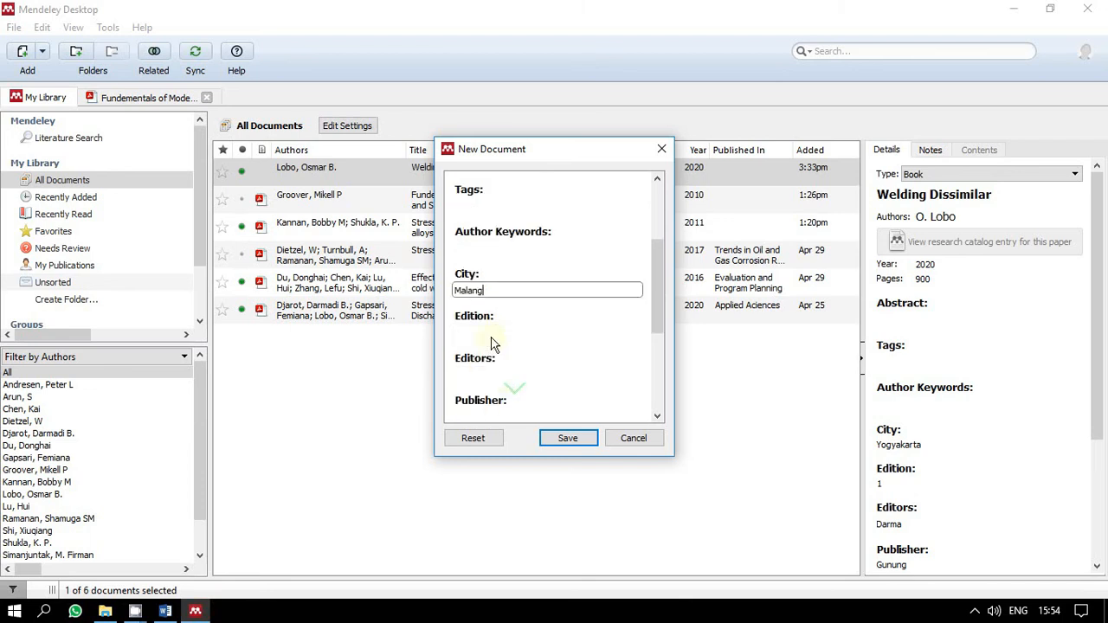
click(495, 331)
text(1)
Fill in the book's editor by choosing the matching suggested name already in the library.
click(523, 374)
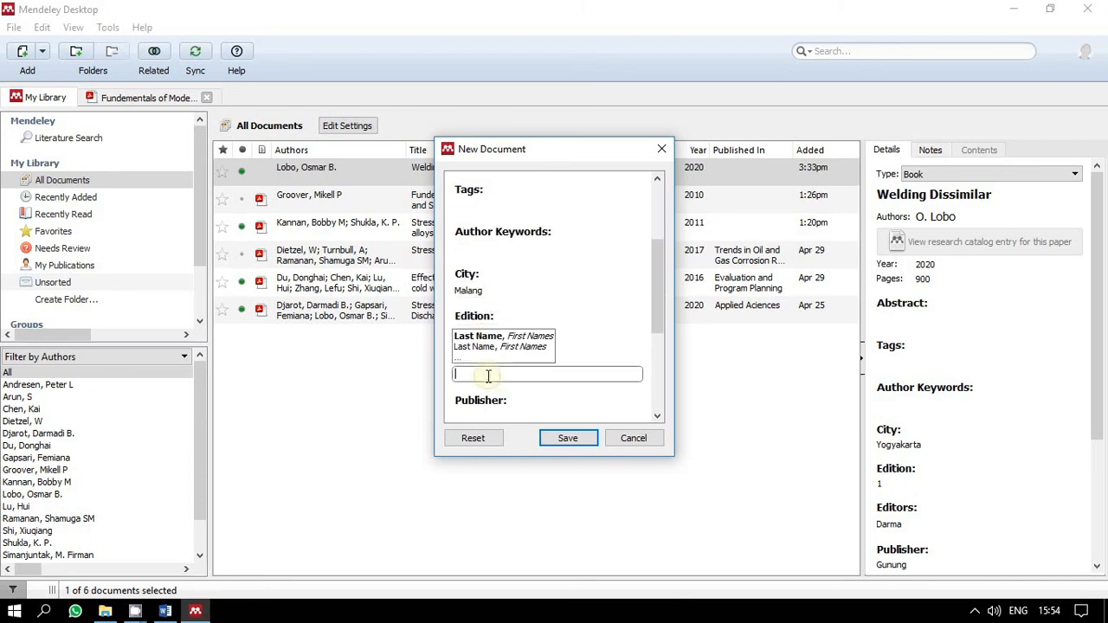
scroll(597, 367, down, 1)
text(Darma)
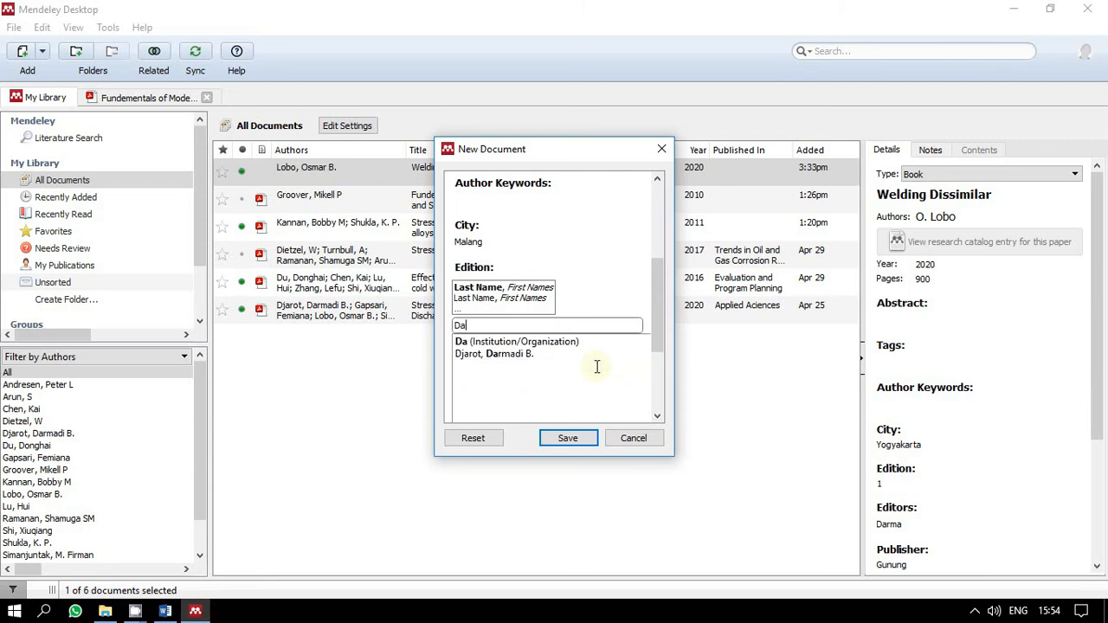
key(Down)
key(Down)
key(Return)
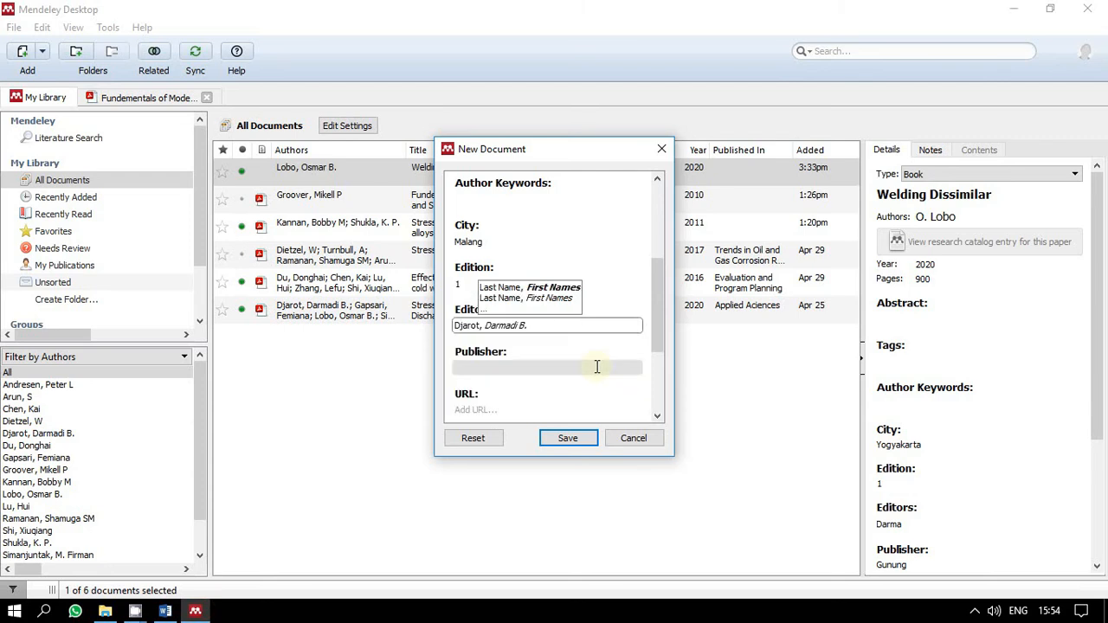
Enter UB Press as the publisher and save the new book entry.
scroll(596, 367, down, 1)
click(493, 270)
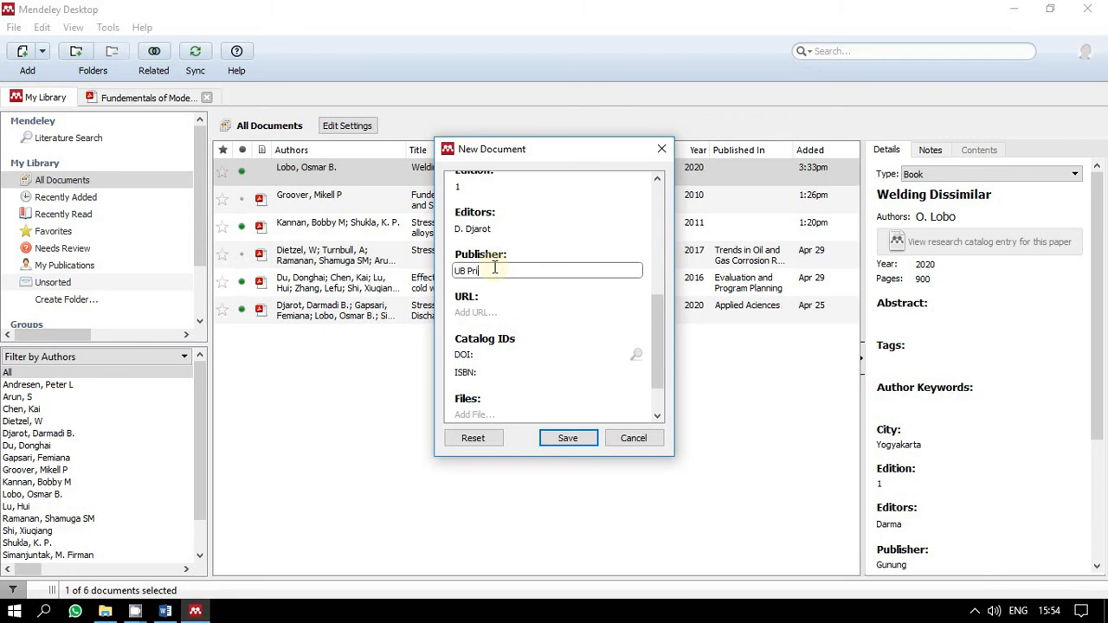
scroll(554, 394, down, 1)
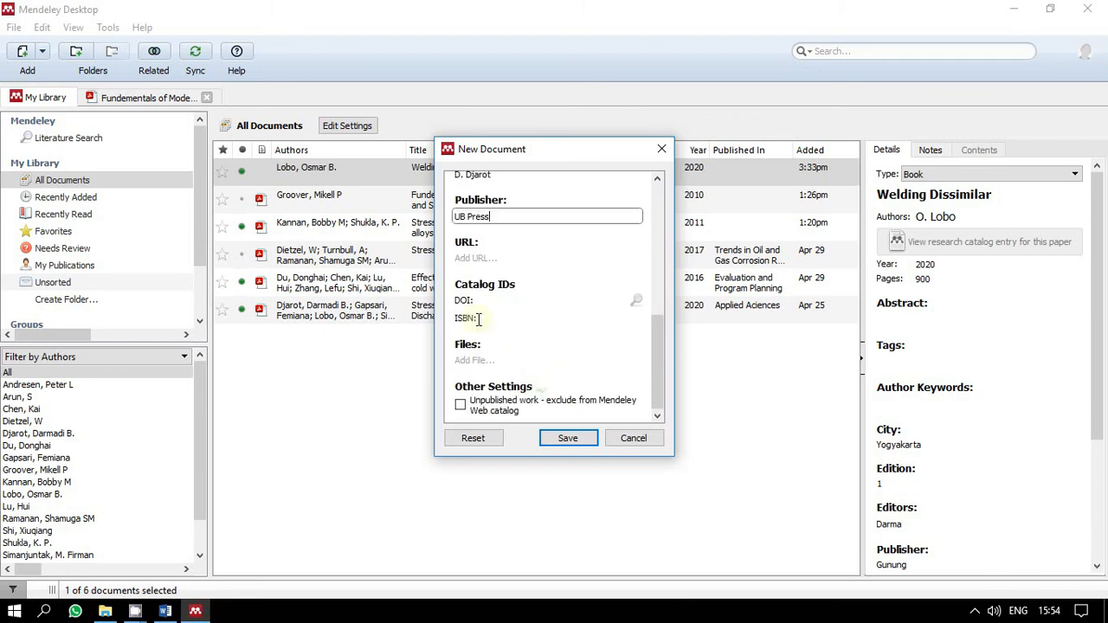
click(568, 438)
Compare the details of the Welding Dissimilar and Pengelasan di Bawah Air entries in the library.
click(487, 201)
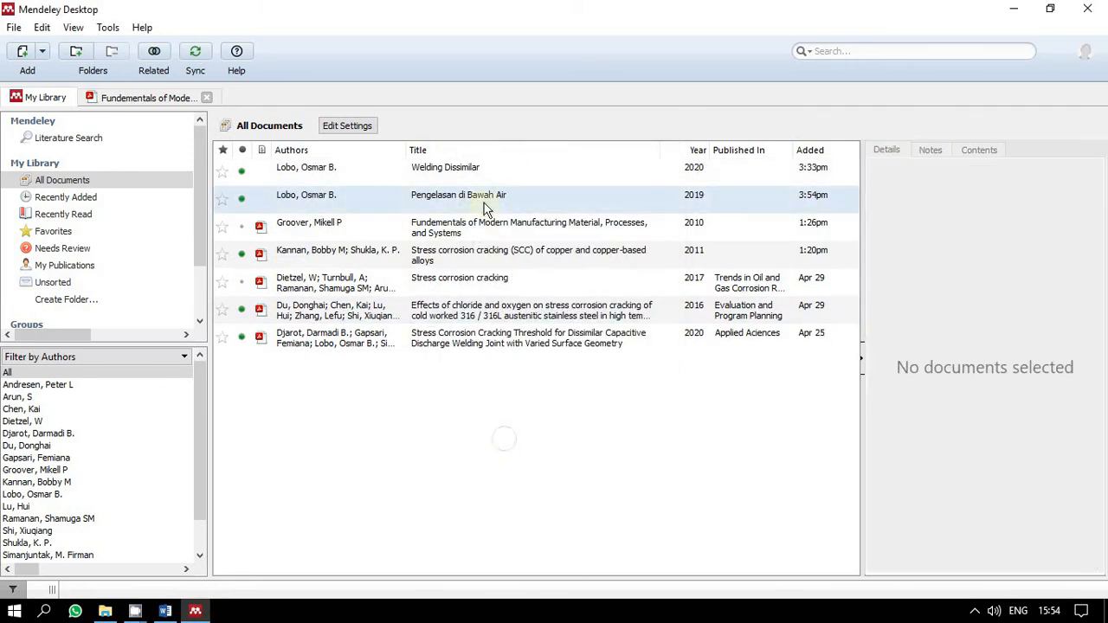
click(482, 173)
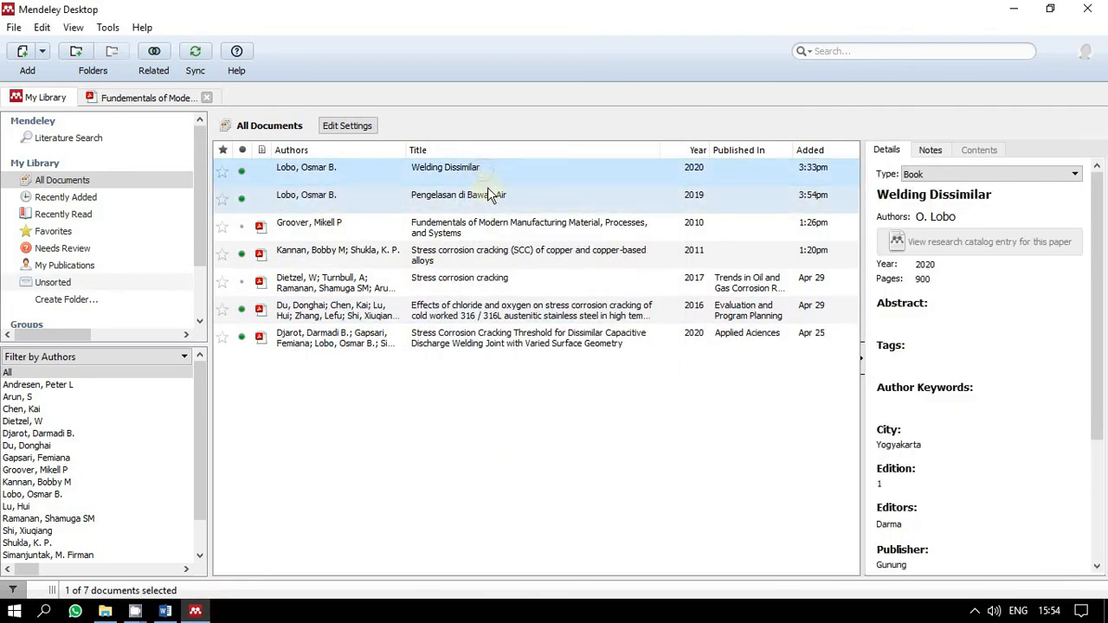
click(489, 194)
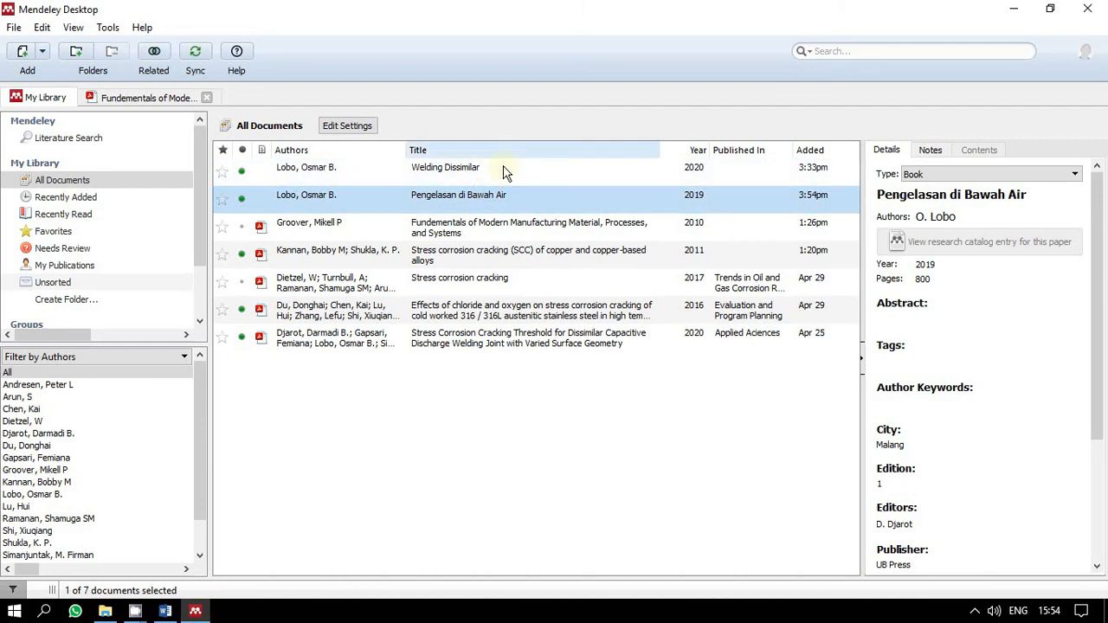
click(501, 169)
click(490, 192)
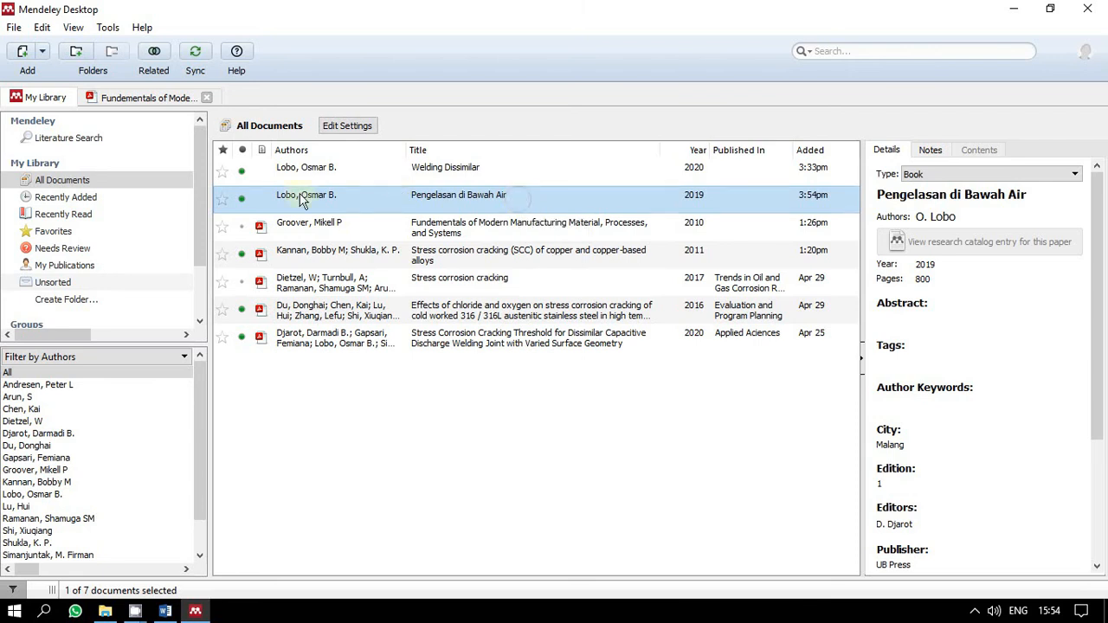
Switch to Word and cite the Pengelasan di Bawah Air book from the Mendeley library after "bahkan kegagalan" in the last paragraph.
click(1013, 16)
scroll(520, 364, up, 4)
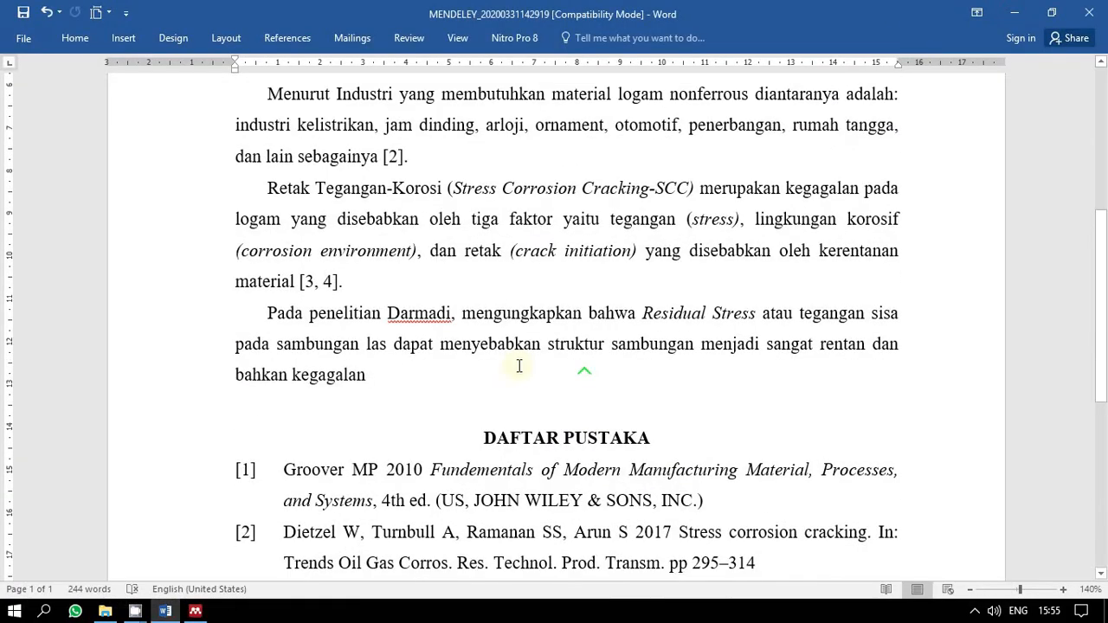
click(391, 381)
click(287, 39)
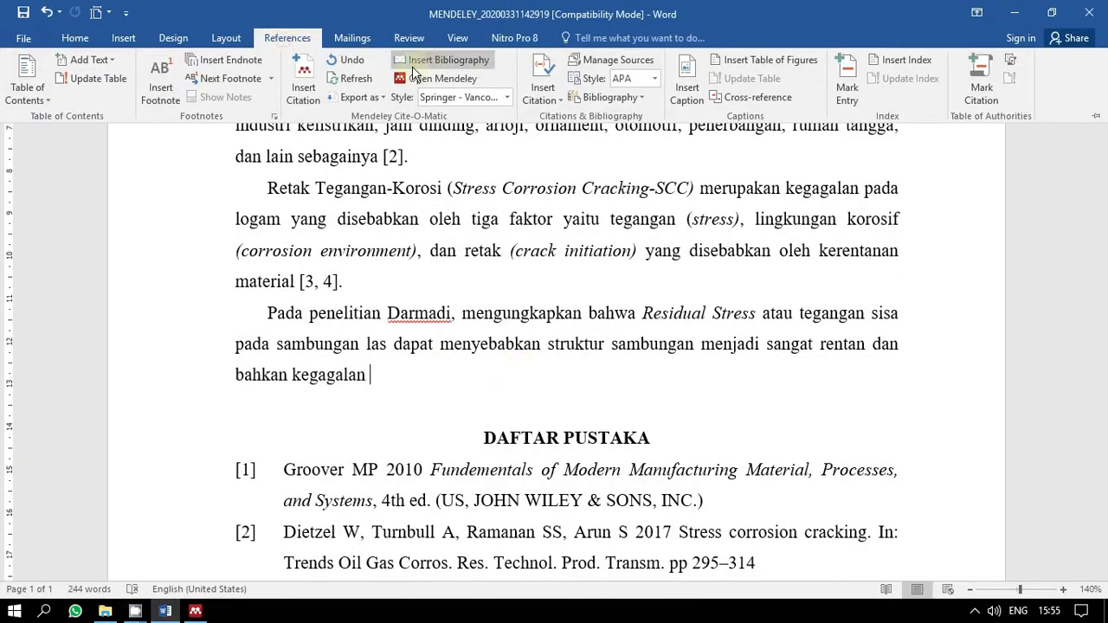
click(416, 61)
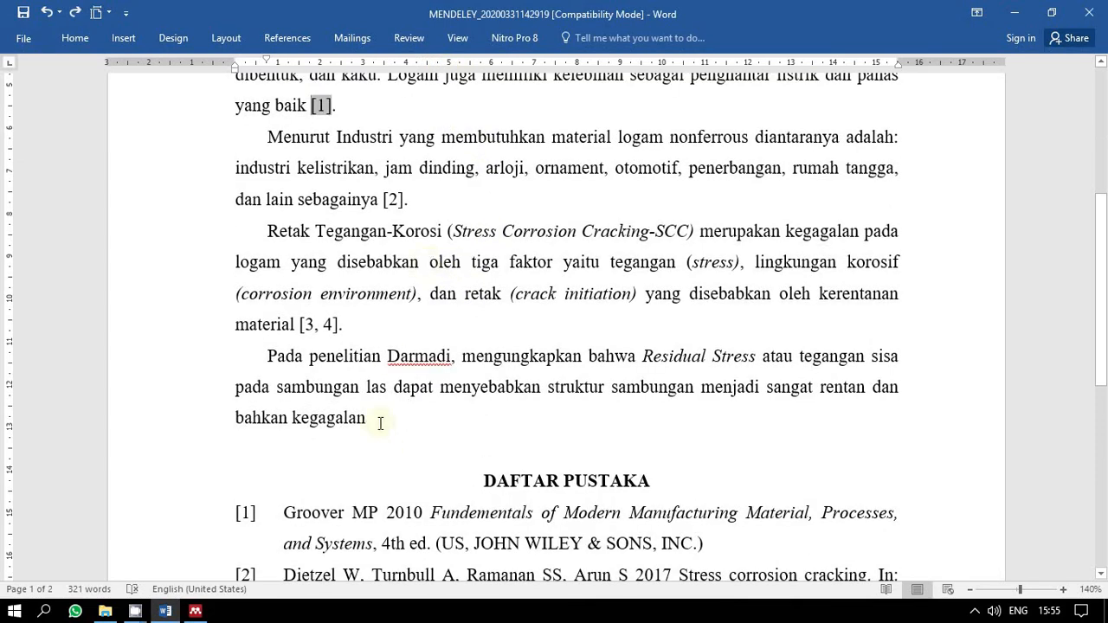
click(310, 38)
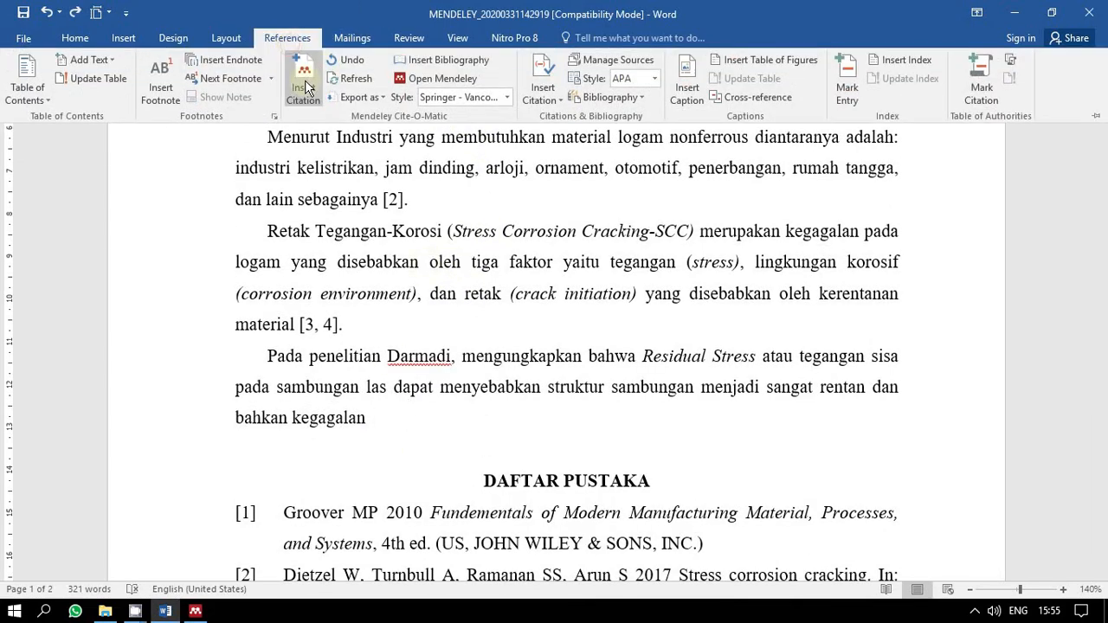
click(307, 86)
click(429, 372)
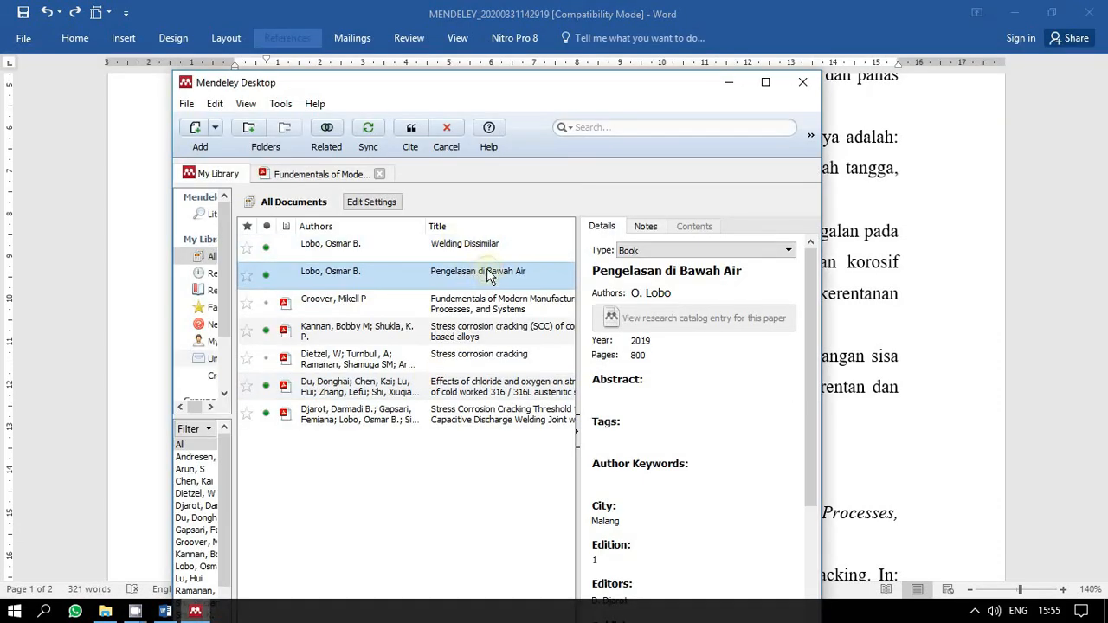
click(410, 130)
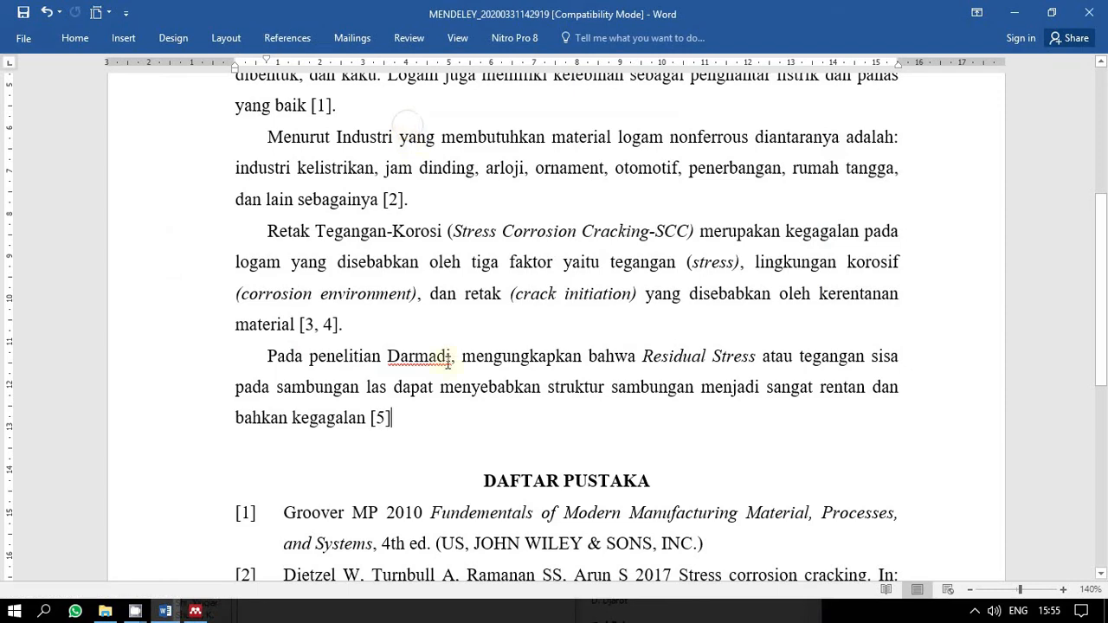
scroll(448, 362, down, 5)
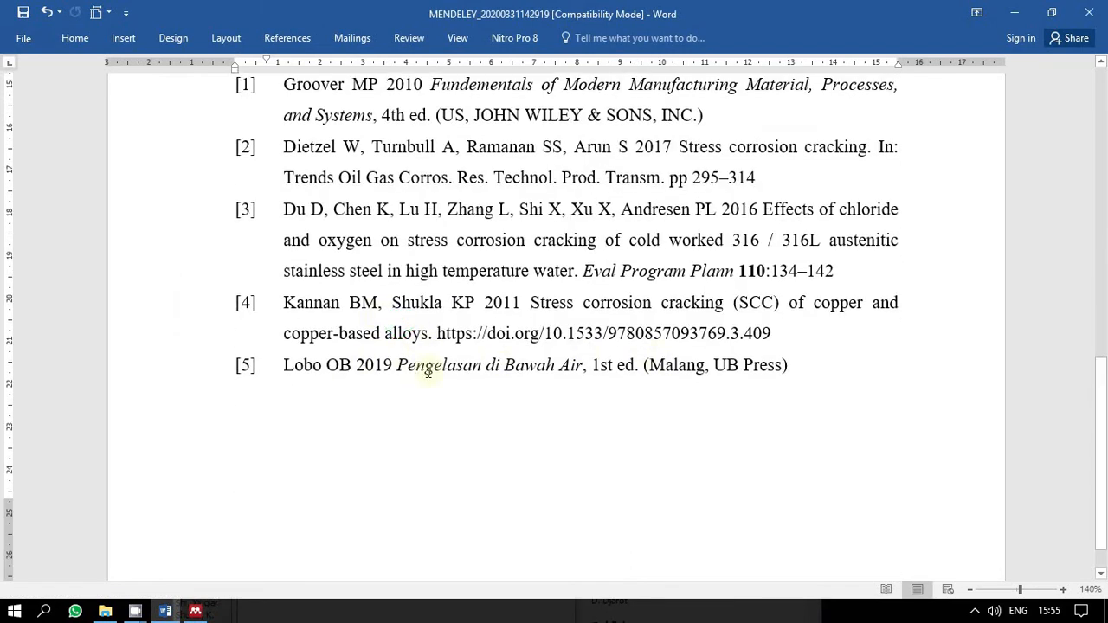
click(428, 373)
click(509, 422)
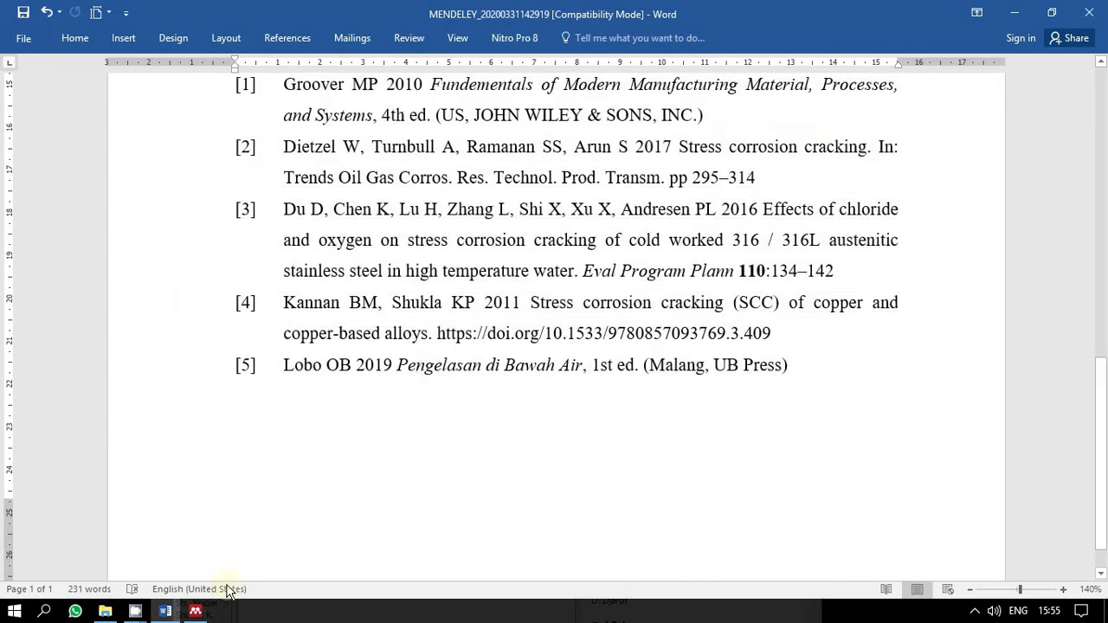
Switch to Mendeley Desktop and change the document type of Pengelasan di Bawah Air to Newspaper Article.
click(195, 611)
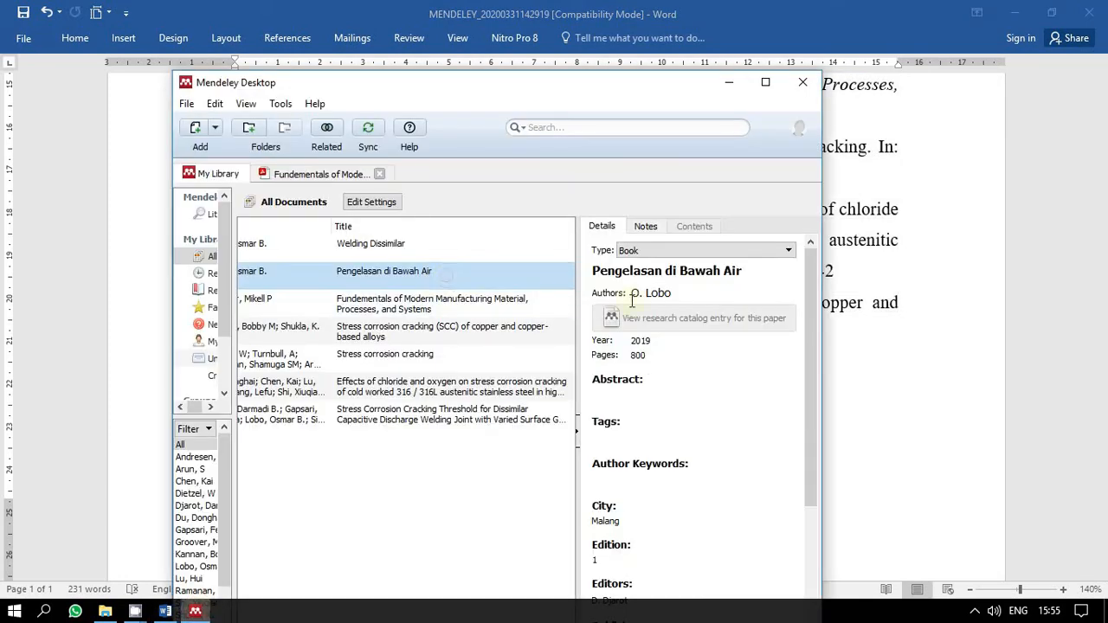
click(680, 250)
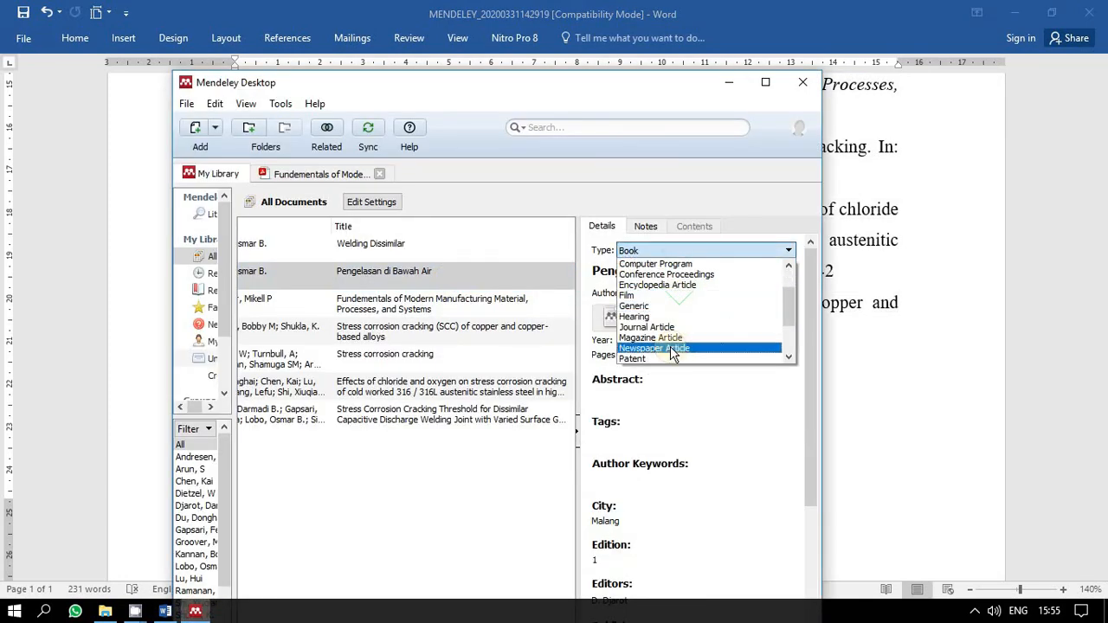
click(670, 347)
click(418, 493)
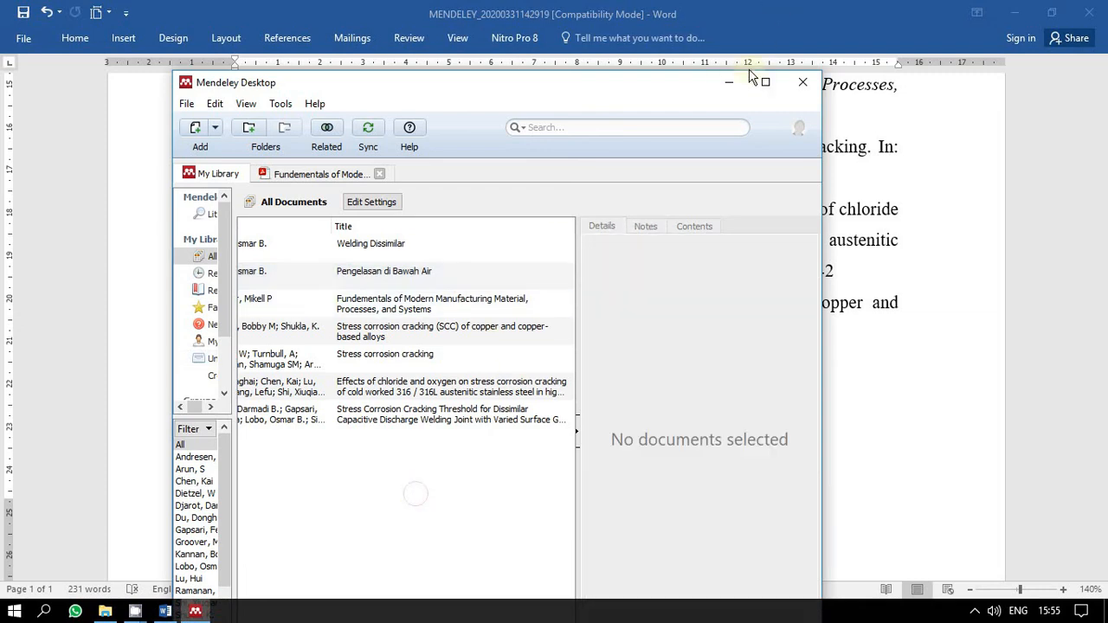
click(729, 82)
Refresh the Mendeley references in the Word document so the DAFTAR PUSTAKA list picks up the changed document type.
click(378, 303)
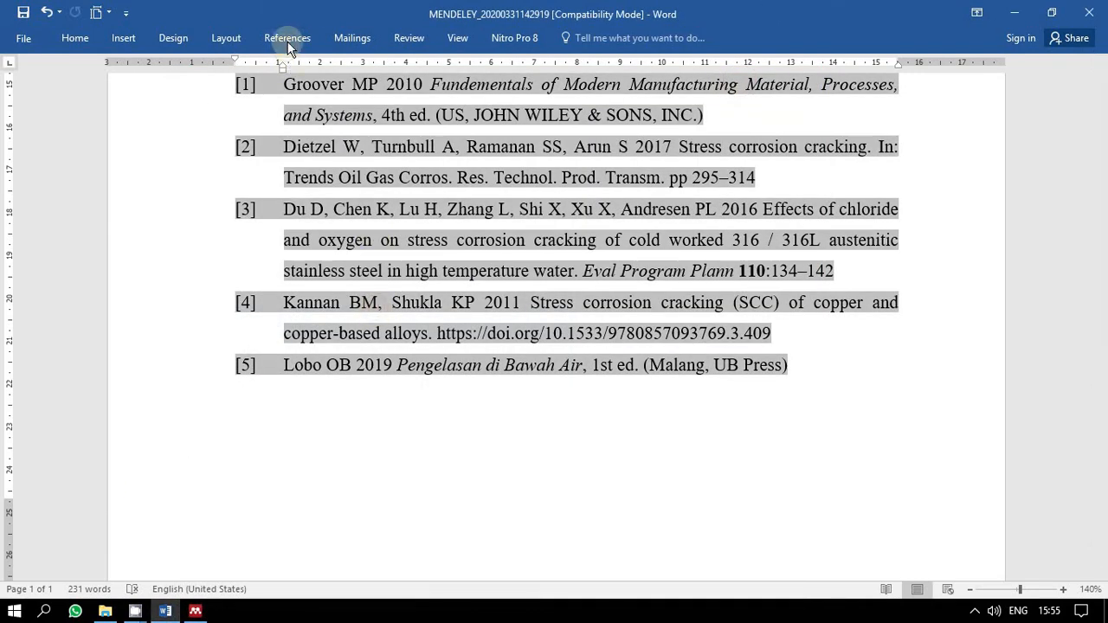
click(286, 38)
click(362, 77)
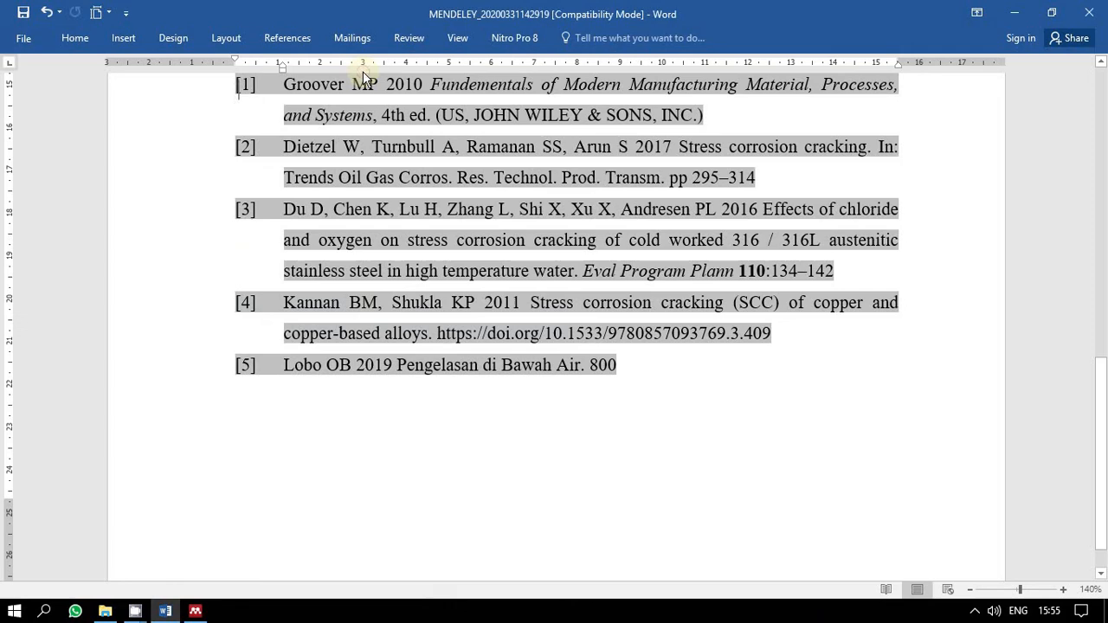
click(501, 424)
click(585, 368)
click(564, 430)
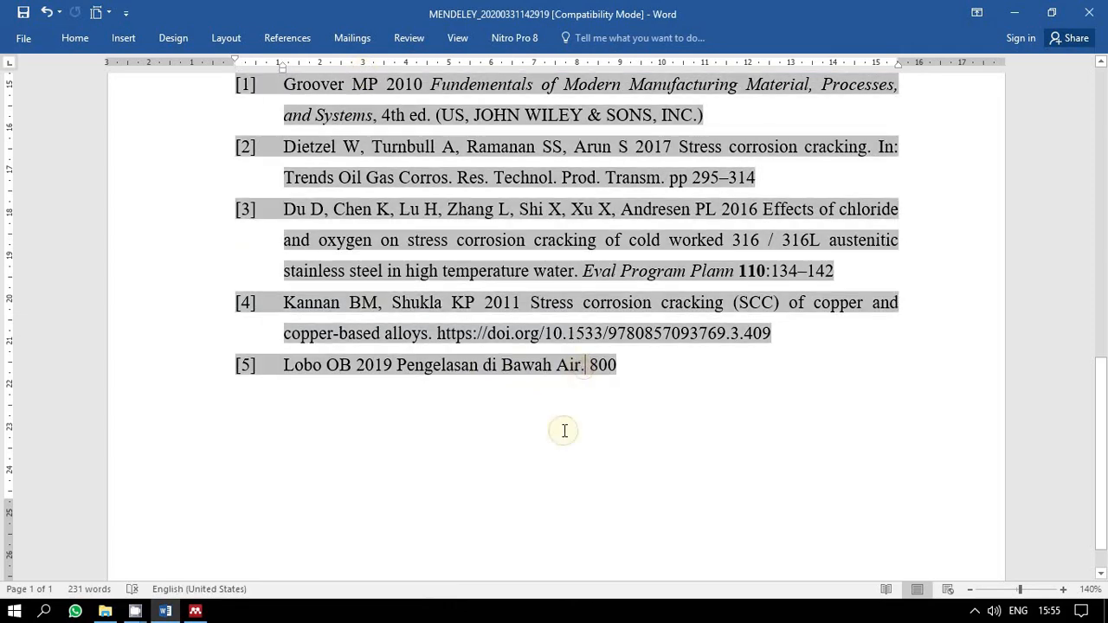
Compare the citation numbers in the Latar Belakang paragraphs with the order of the entries in DAFTAR PUSTAKA.
scroll(514, 390, up, 3)
scroll(514, 391, up, 5)
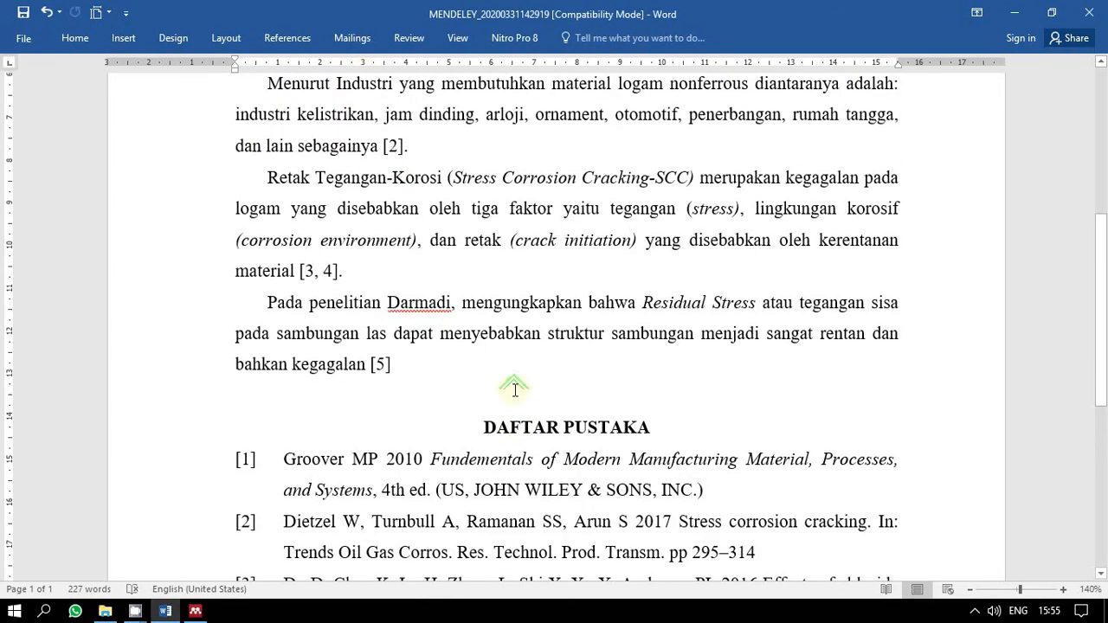
scroll(514, 391, down, 3)
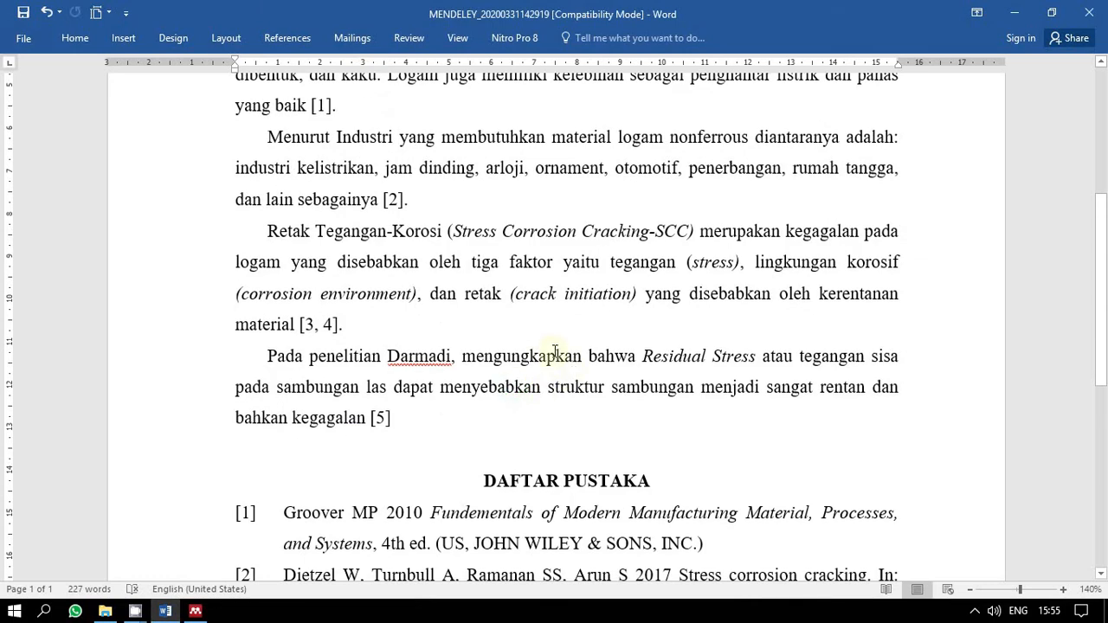
scroll(559, 359, up, 3)
scroll(668, 368, down, 6)
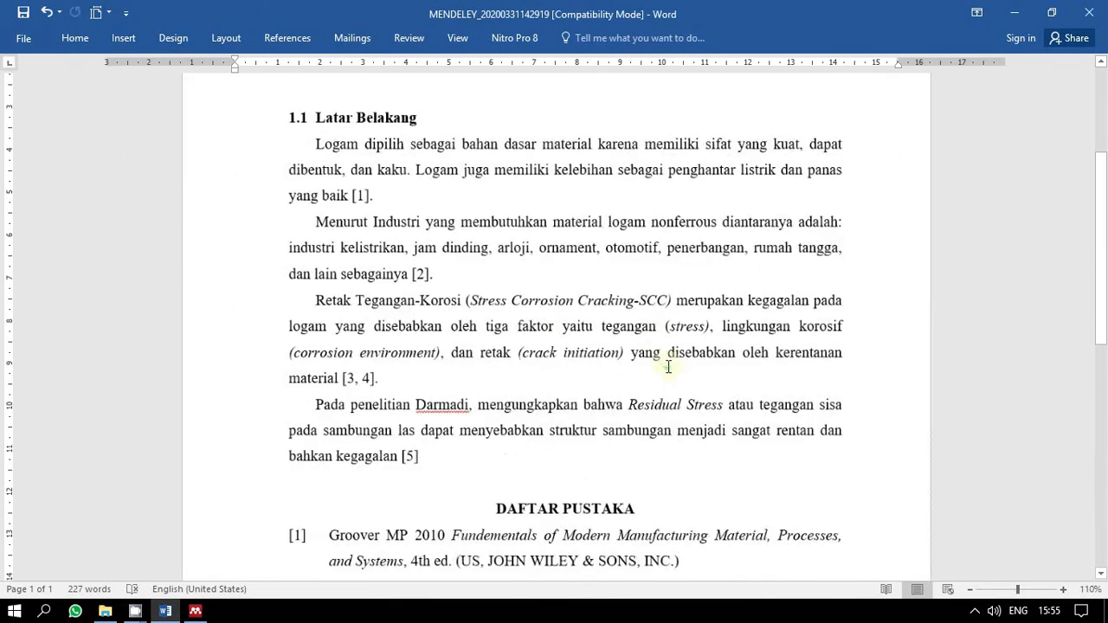
scroll(616, 277, up, 1)
scroll(617, 277, up, 2)
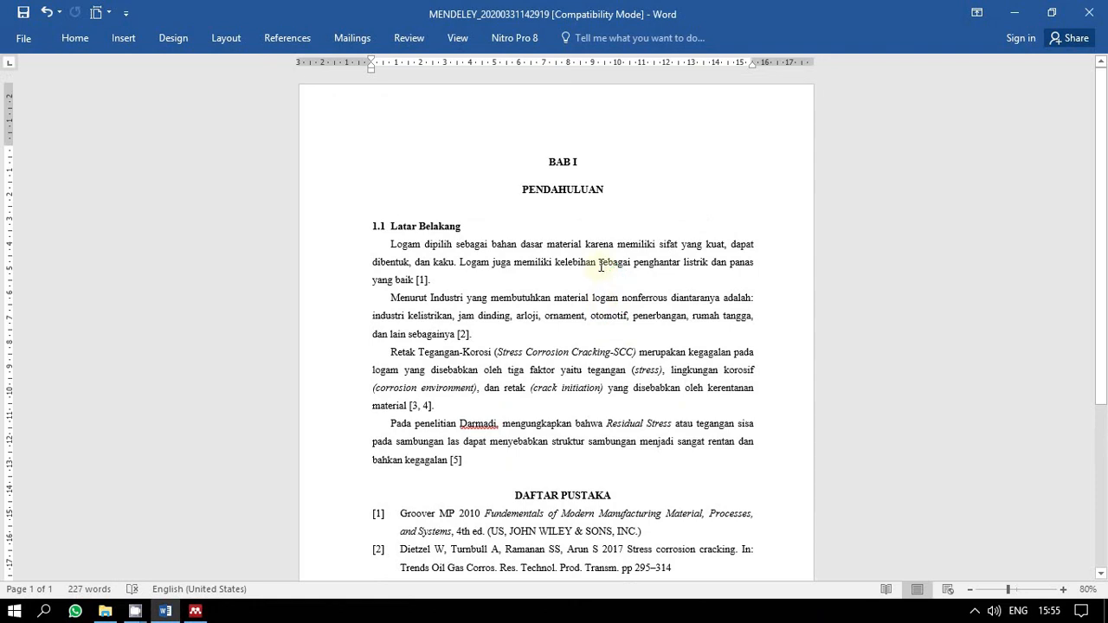
scroll(602, 266, down, 2)
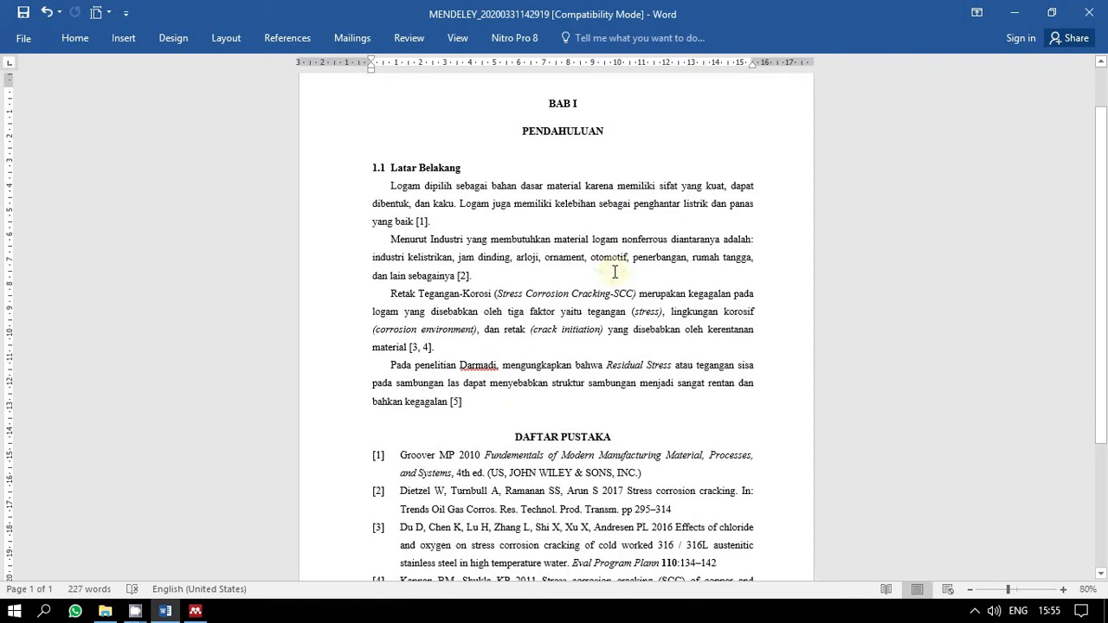
scroll(615, 272, down, 4)
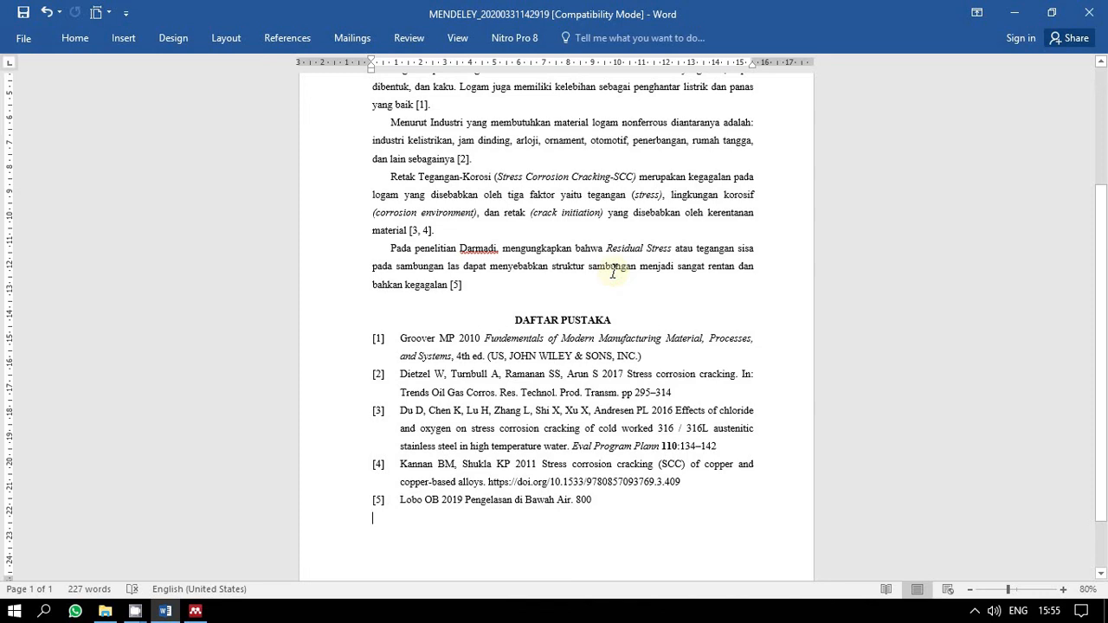
scroll(613, 272, down, 2)
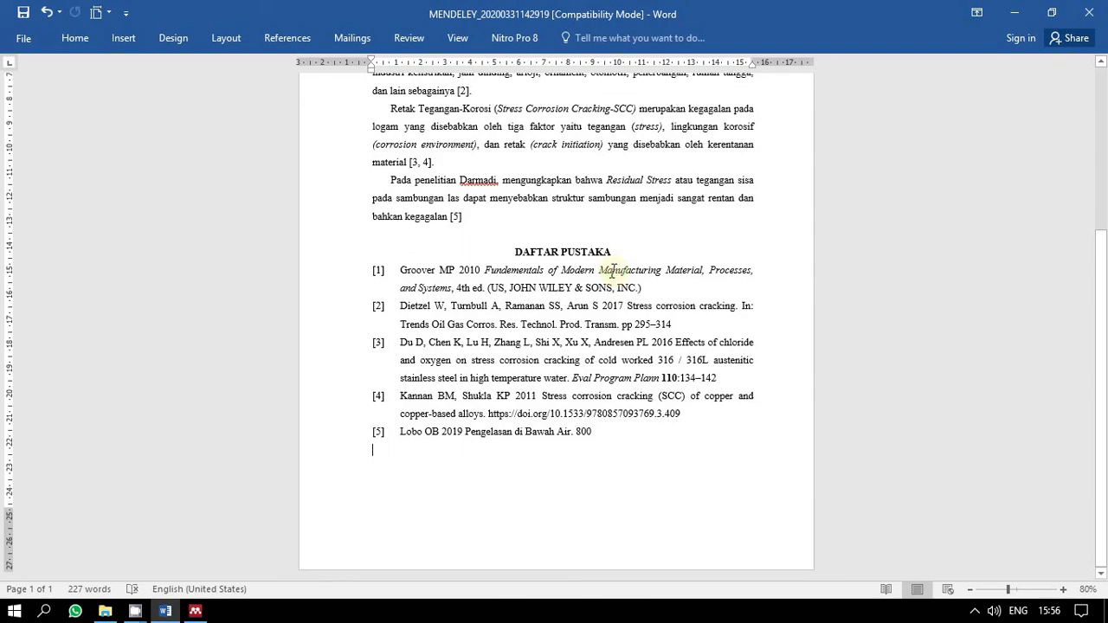
click(567, 301)
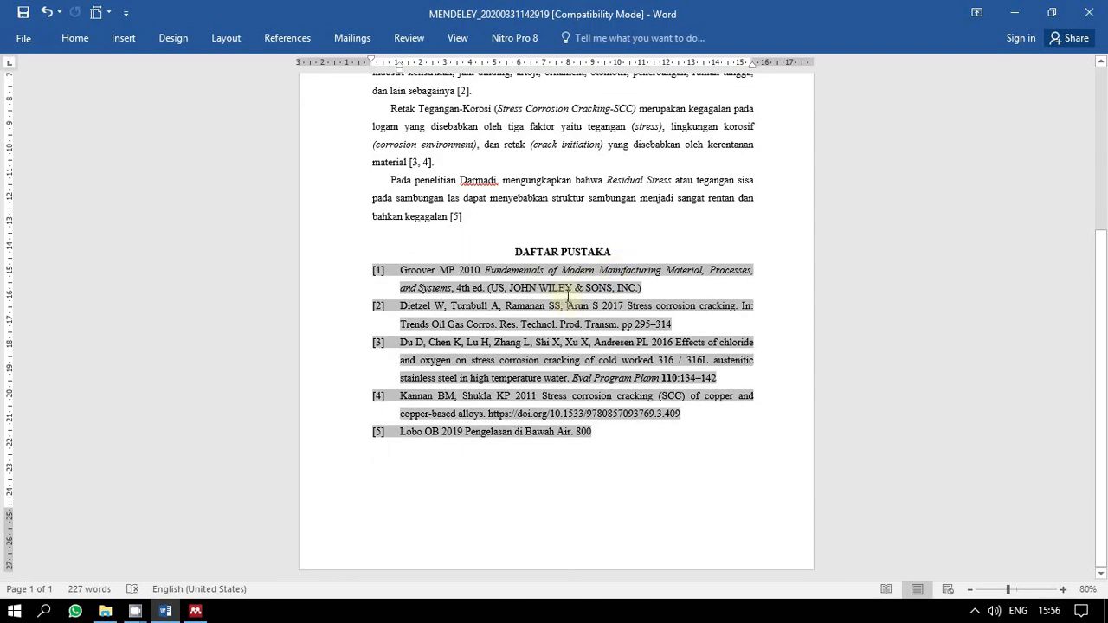
click(629, 451)
scroll(624, 446, up, 2)
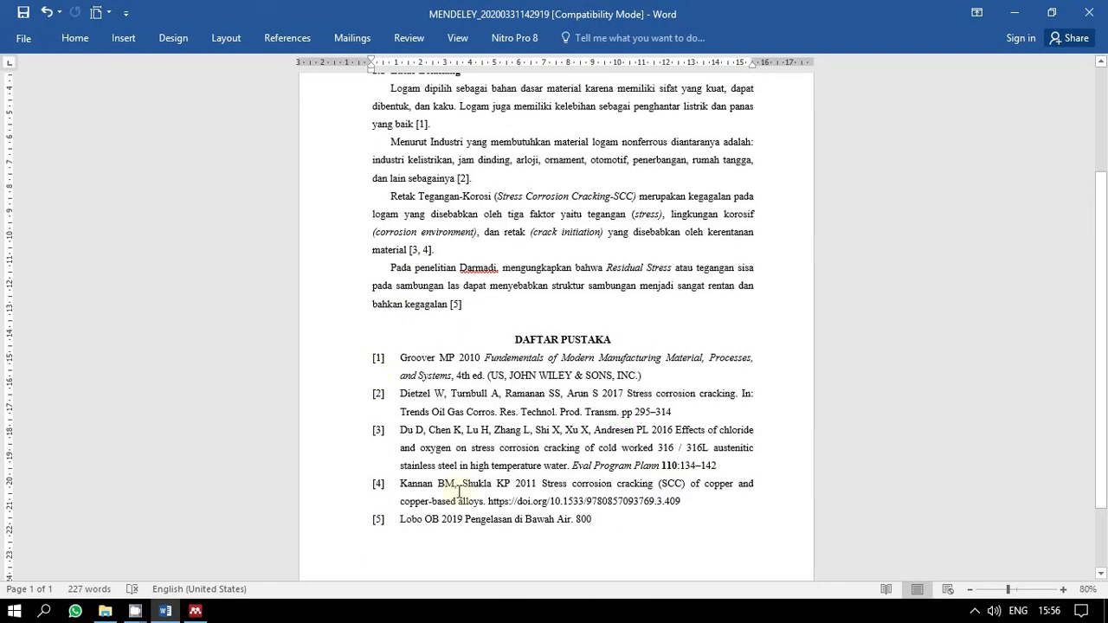
scroll(558, 456, up, 2)
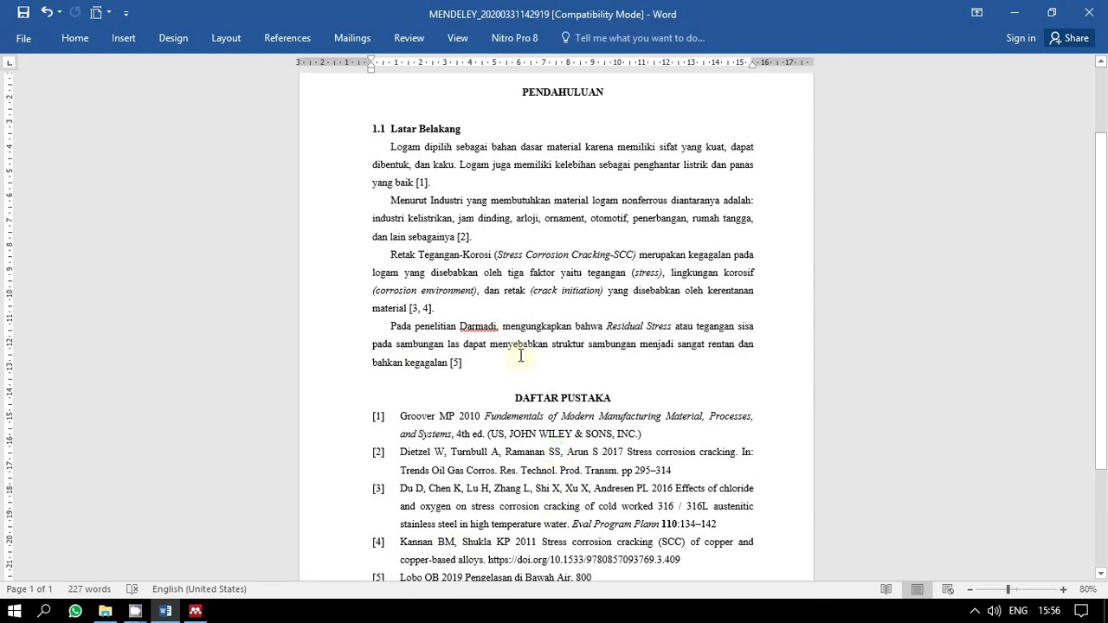
scroll(520, 355, down, 1)
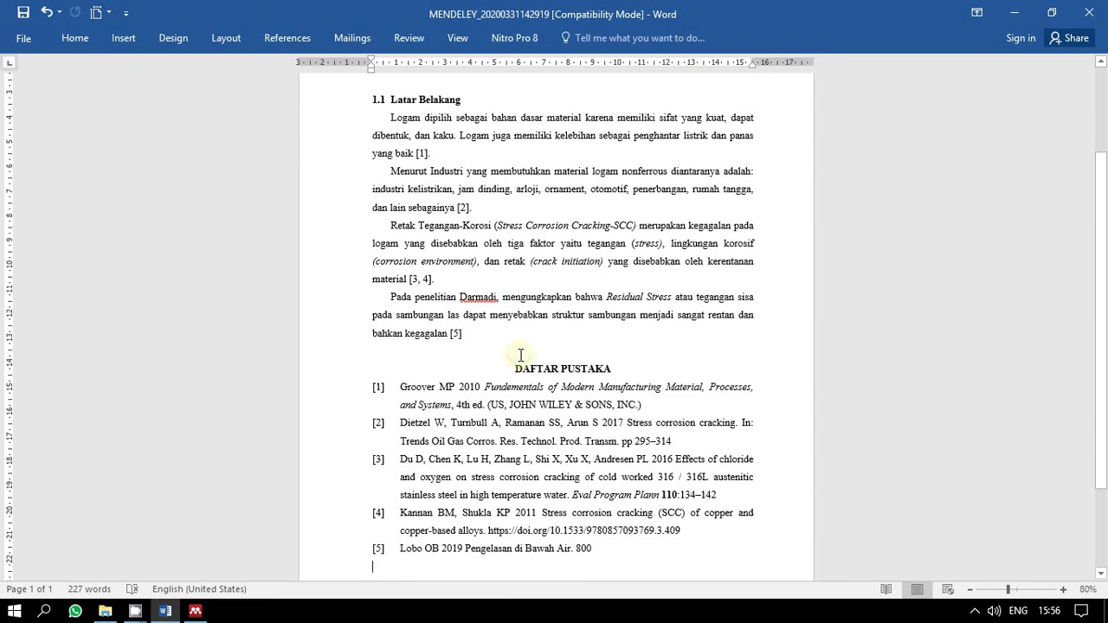
scroll(523, 368, down, 1)
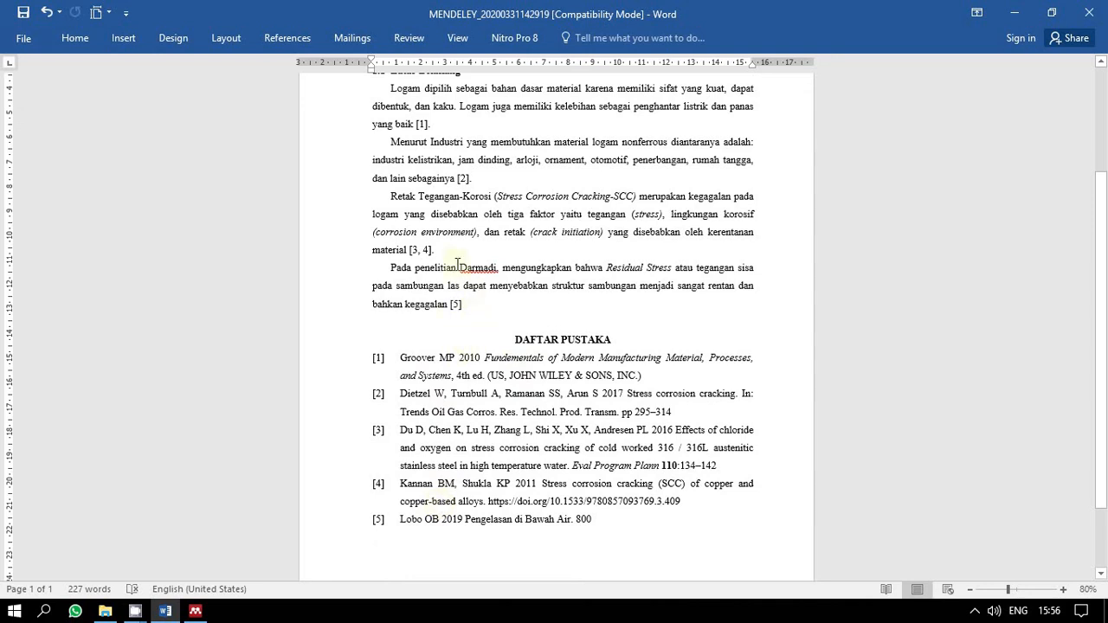
Move the Retak Tegangan-Korosi paragraph to the start of section 1.1 Latar Belakang, without leaving an empty line after it.
drag(451, 250, 370, 201)
key(ctrl+c)
key(Delete)
scroll(372, 194, up, 3)
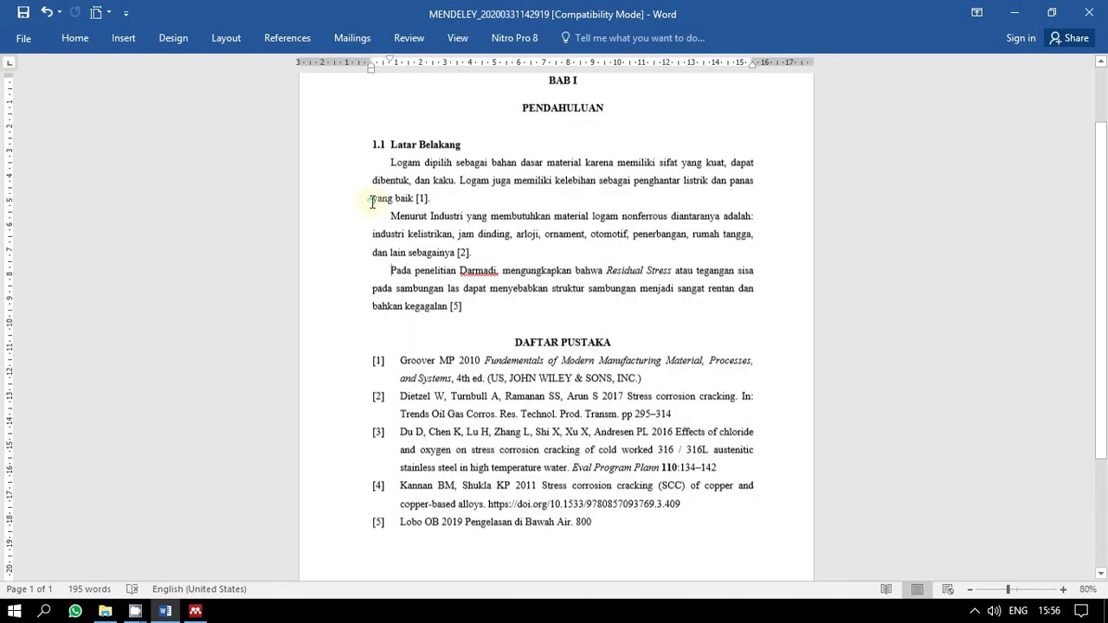
click(384, 183)
key(Return)
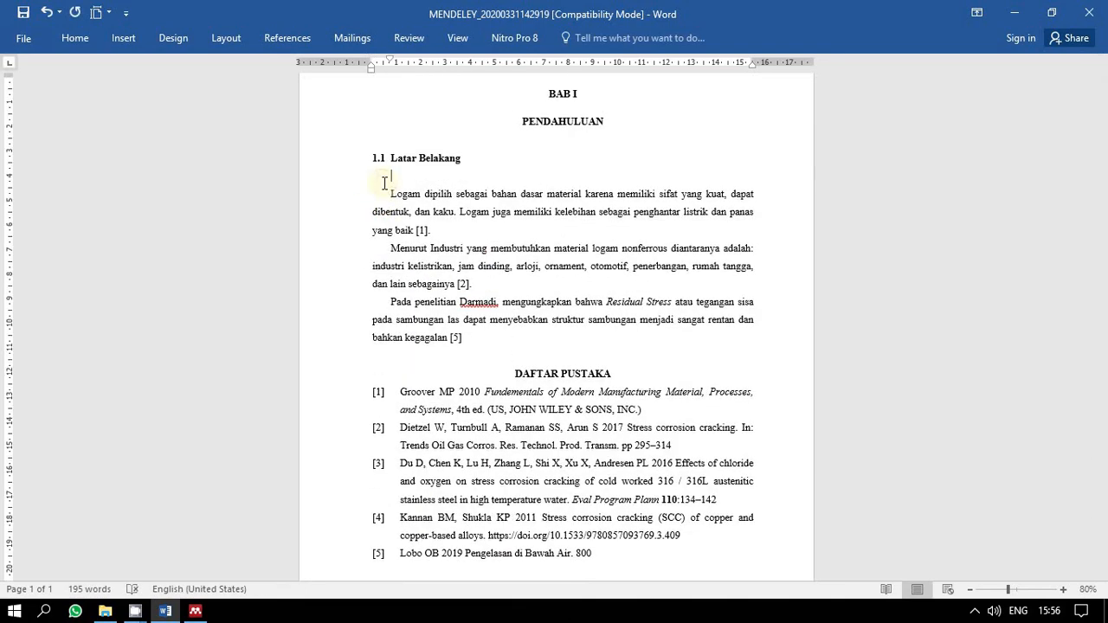
key(ctrl+v)
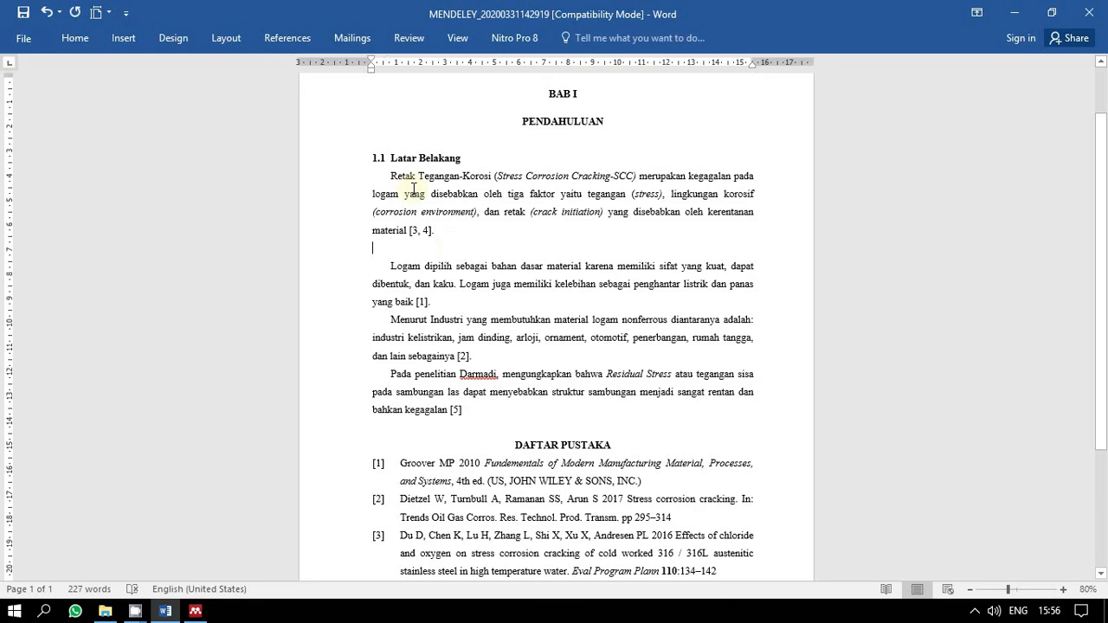
key(BackSpace)
Refresh the Mendeley citations and bibliography to renumber them according to the new paragraph order, and review the numbering.
scroll(414, 188, down, 1)
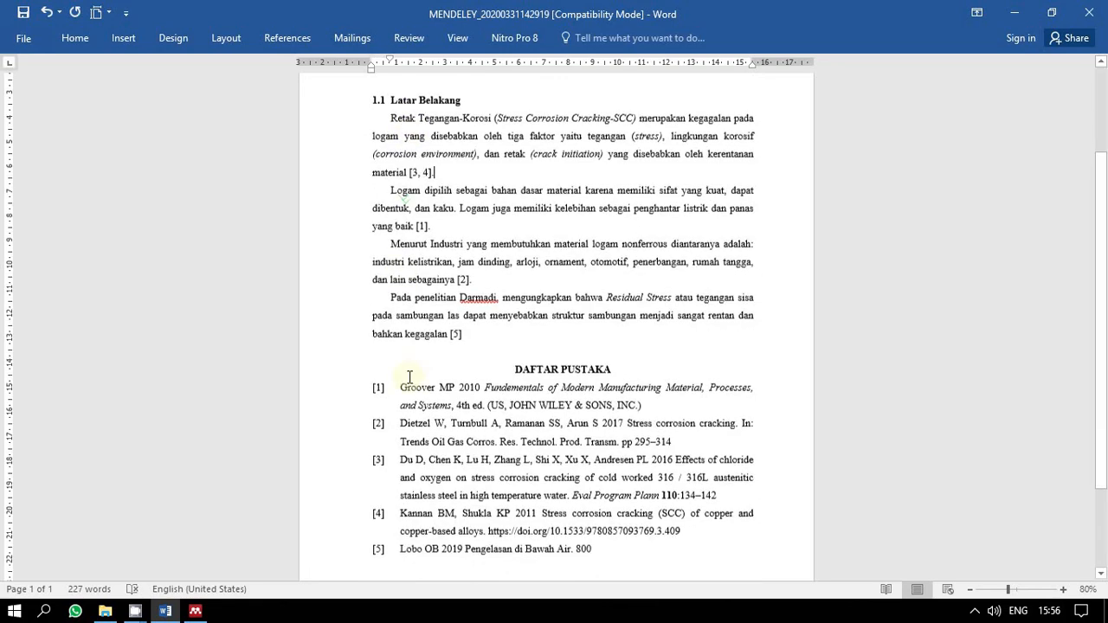
click(422, 459)
click(287, 37)
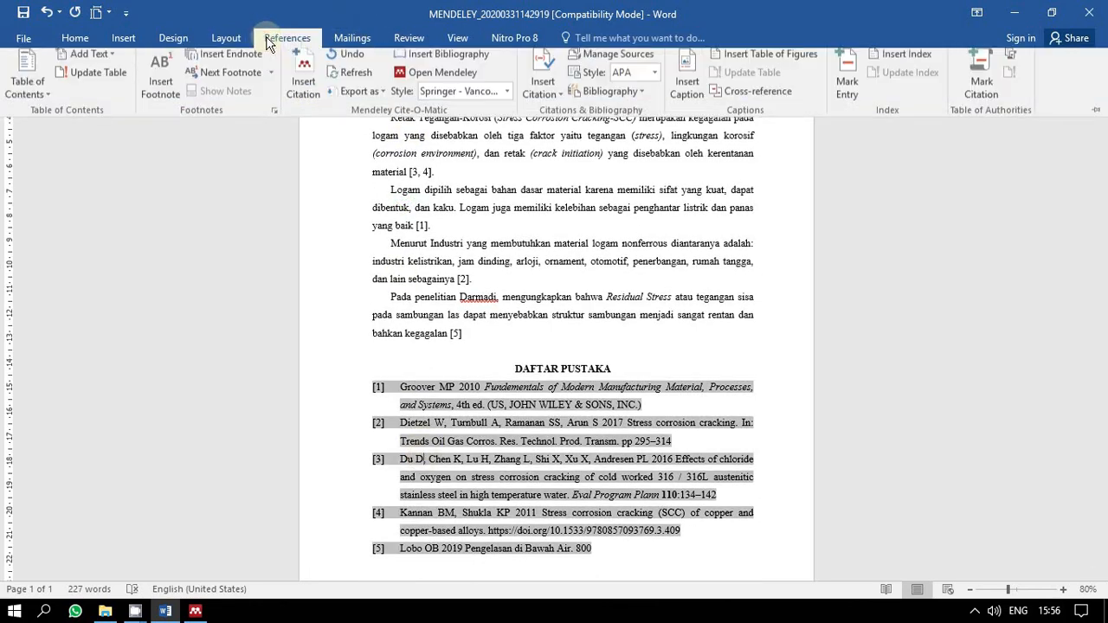
click(350, 78)
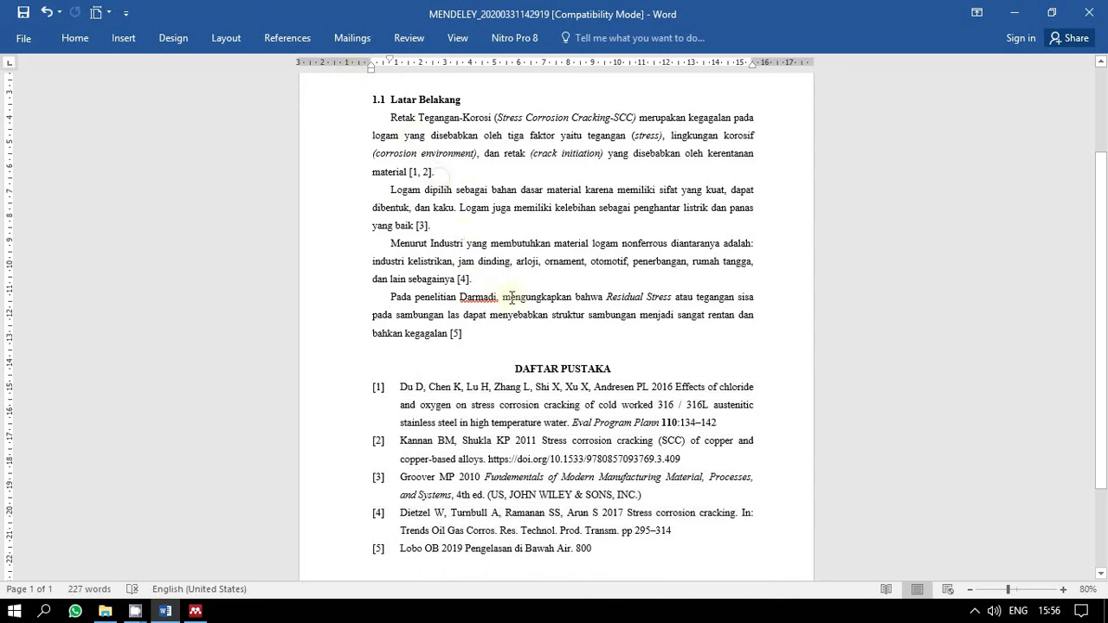
click(466, 176)
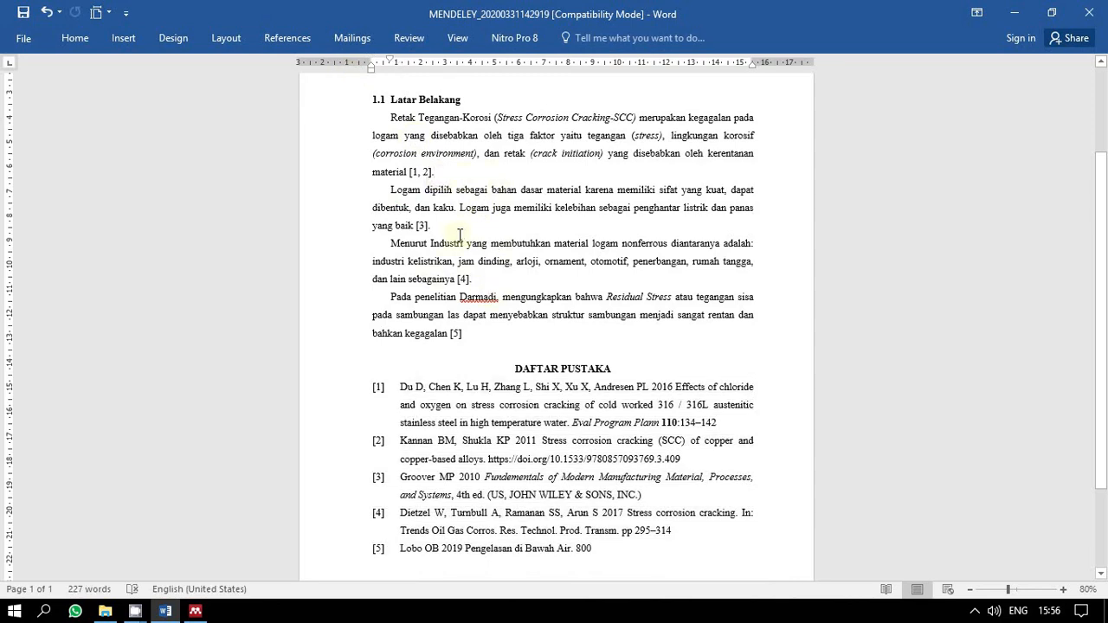
scroll(467, 247, down, 1)
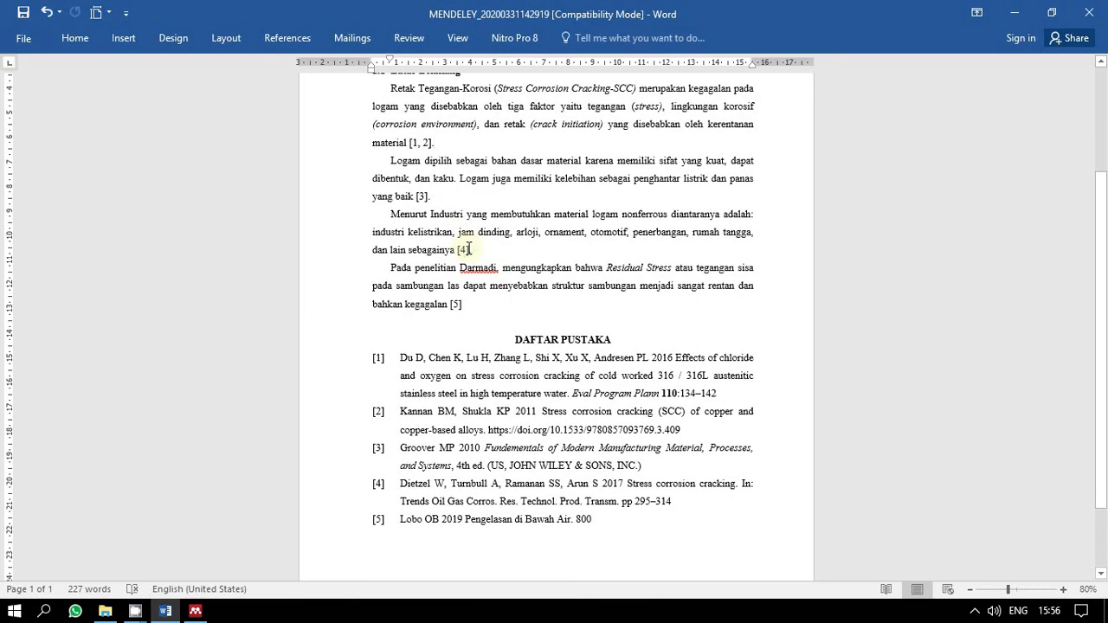
scroll(467, 248, up, 2)
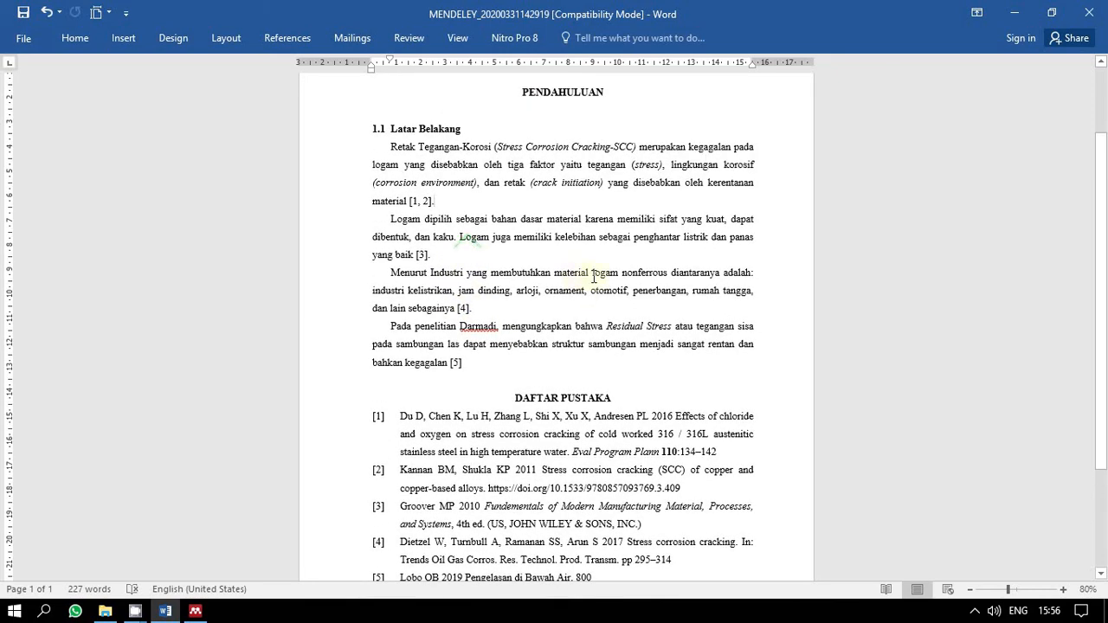
scroll(594, 277, up, 2)
scroll(594, 277, down, 2)
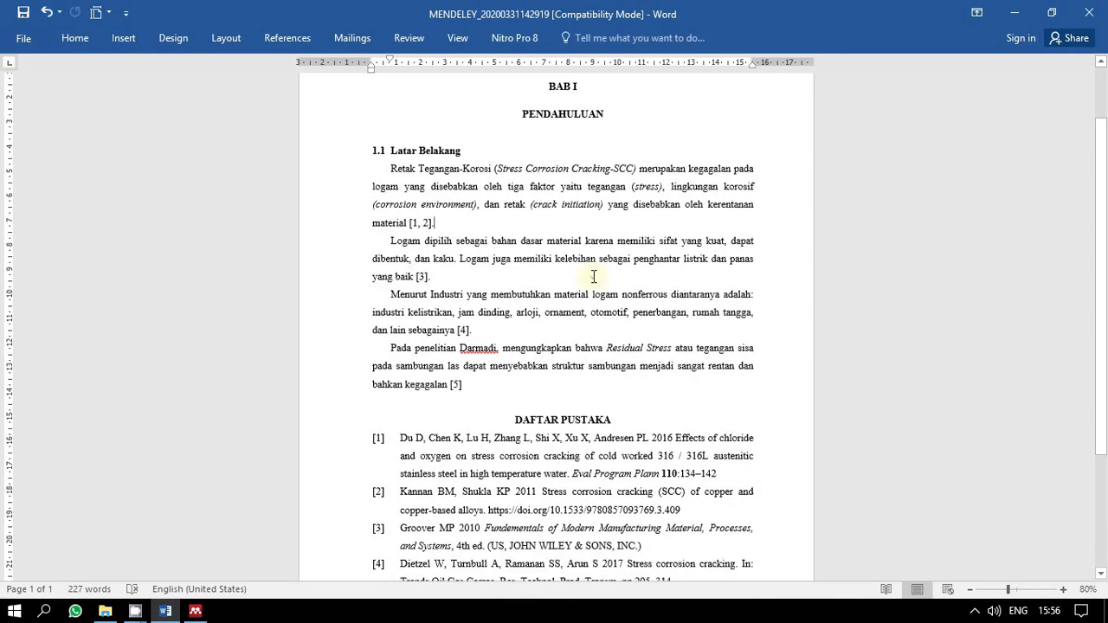